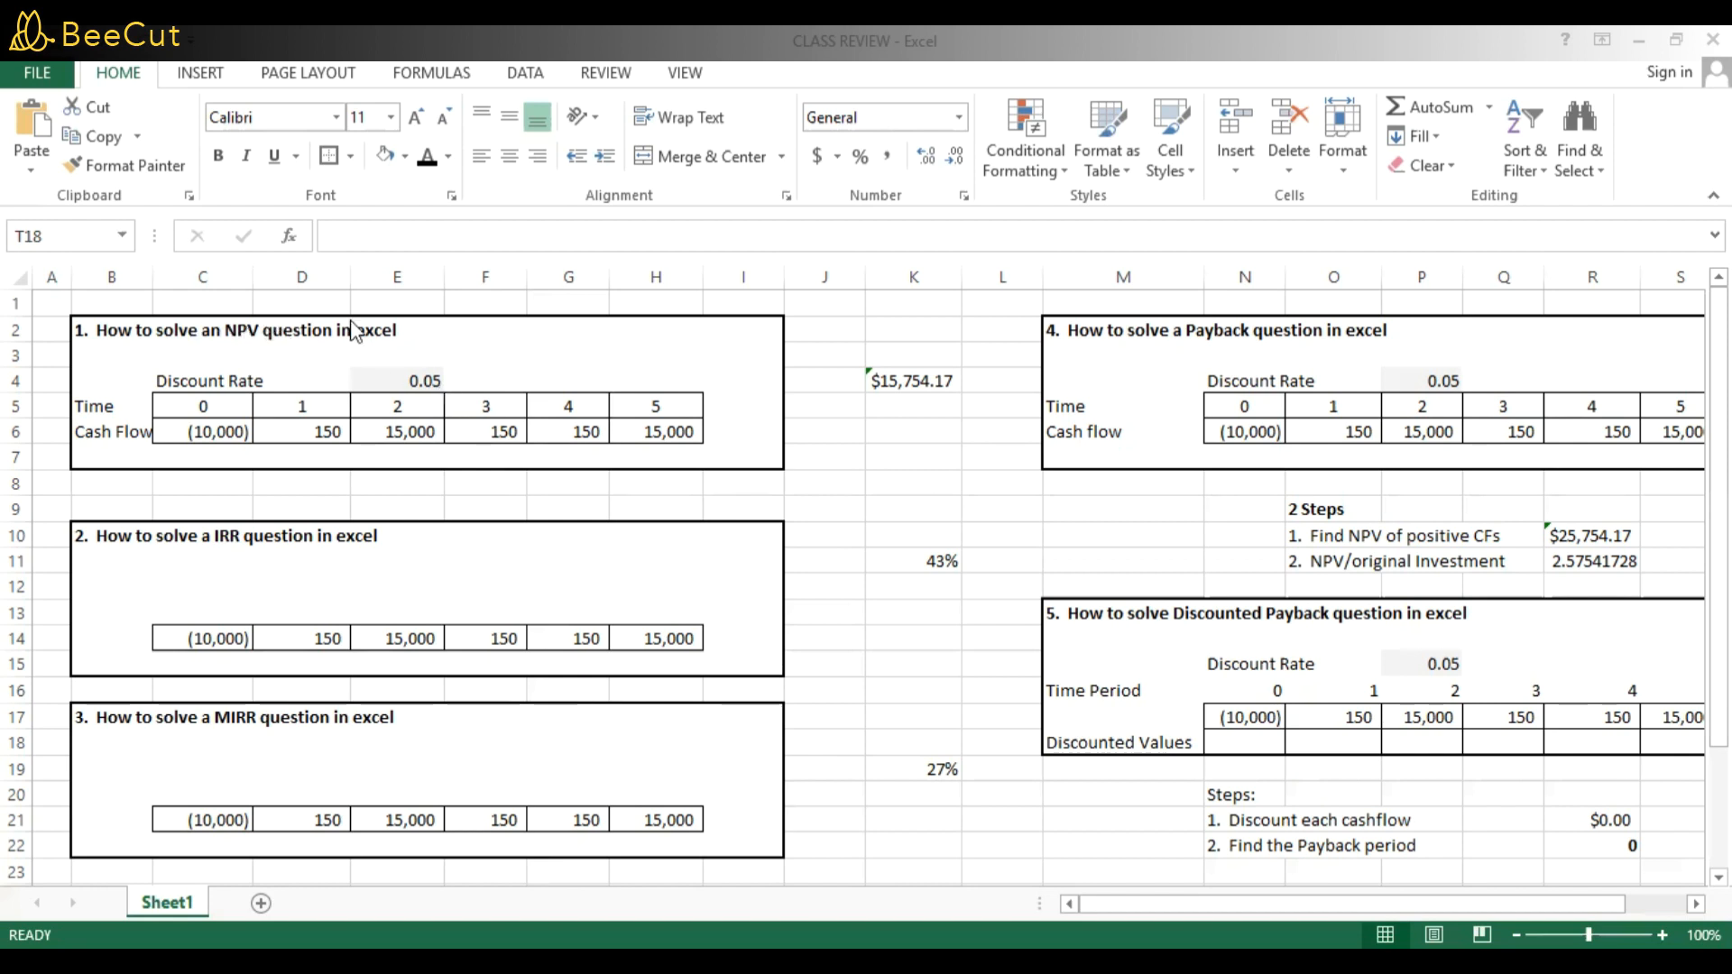
Calculate the NPV in K6 with a 0.05 rate over cash flows D6:H6, subtracting the 10000 initial investment.
{"action": "left_click", "coordinate": [893, 426]}
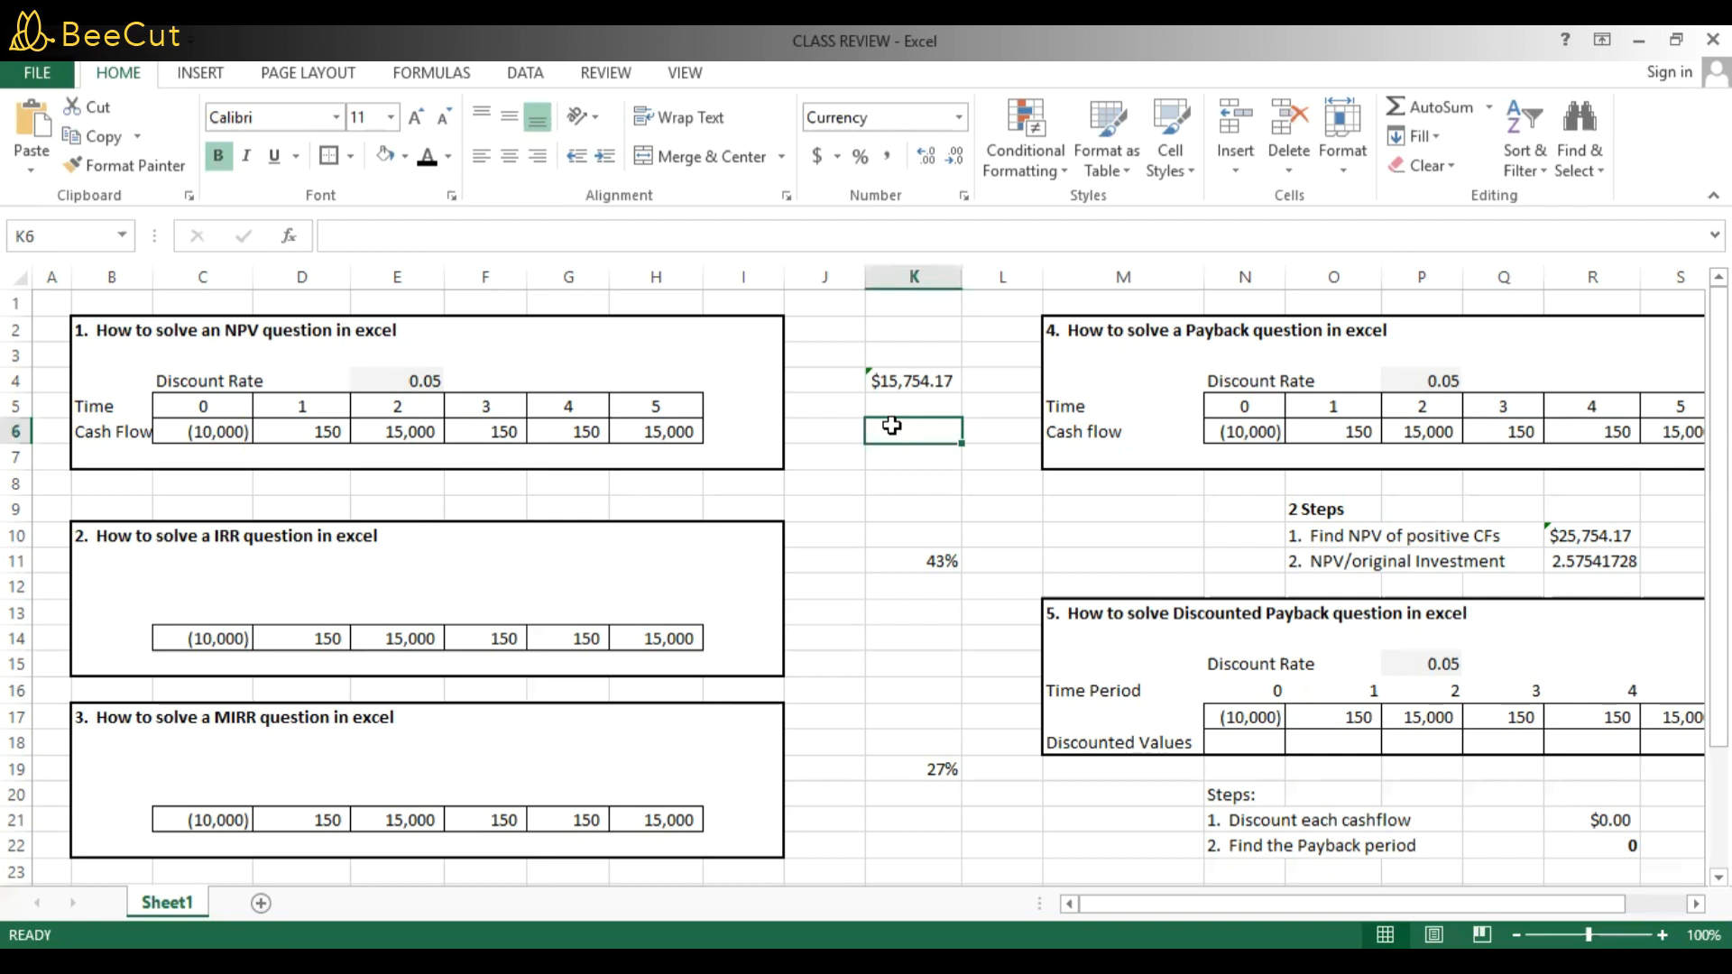
{"action": "type", "text": "+"}
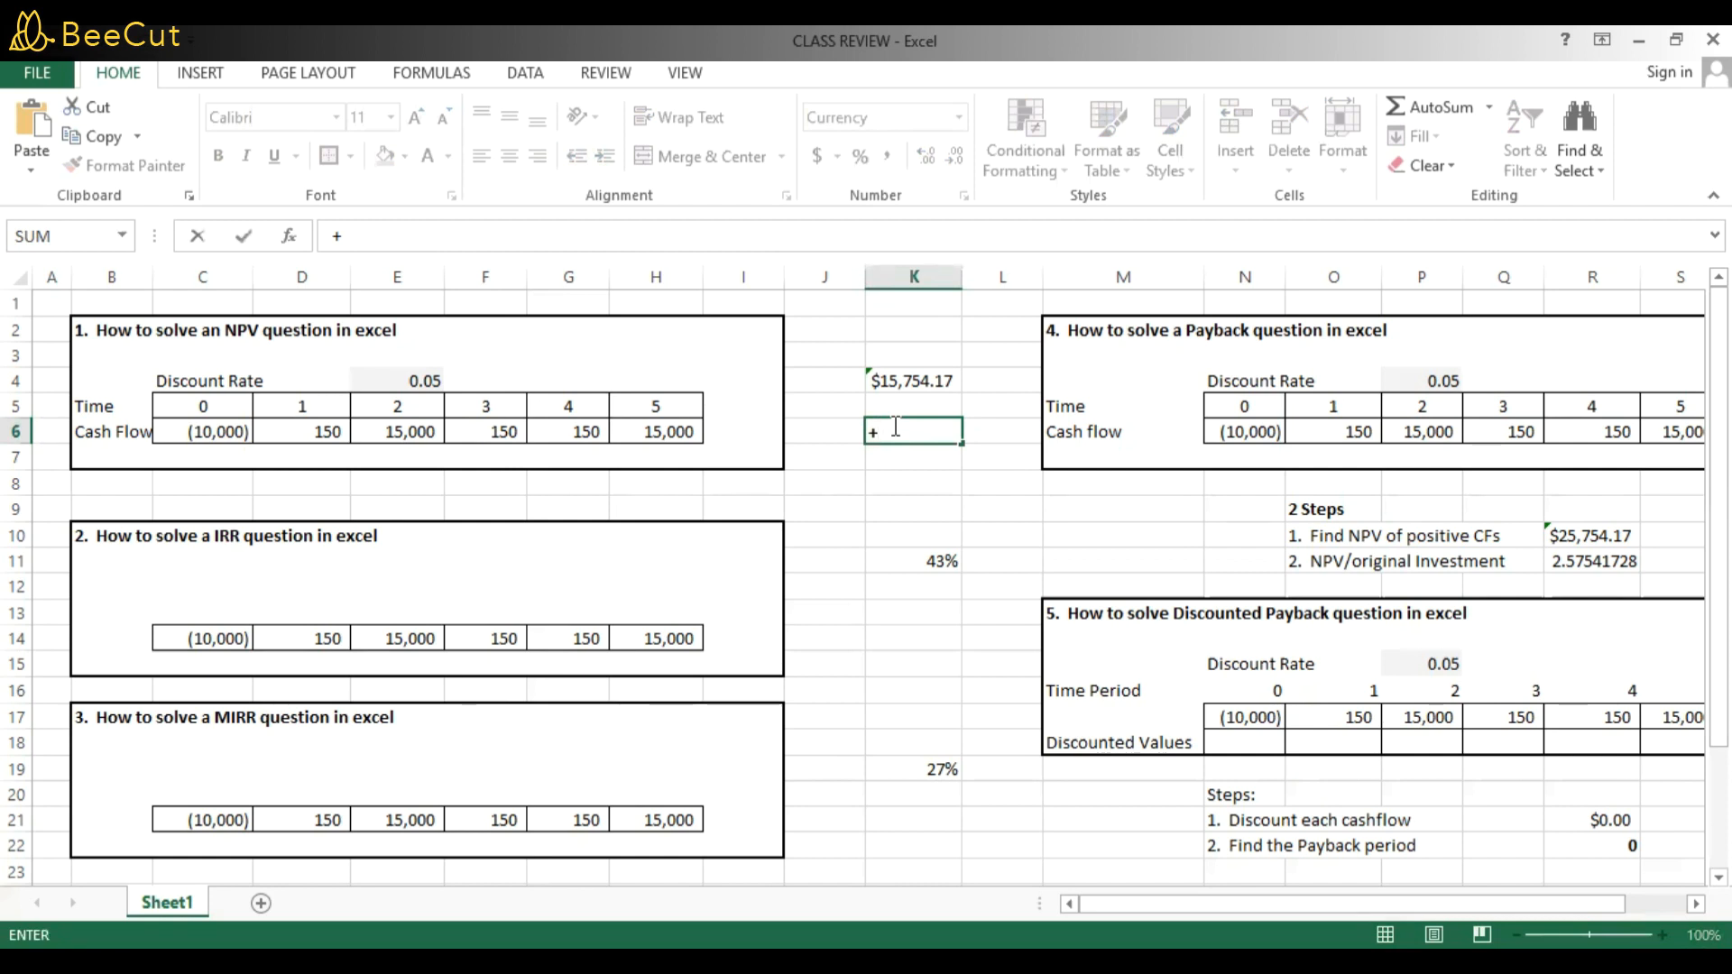
{"action": "type", "text": "np"}
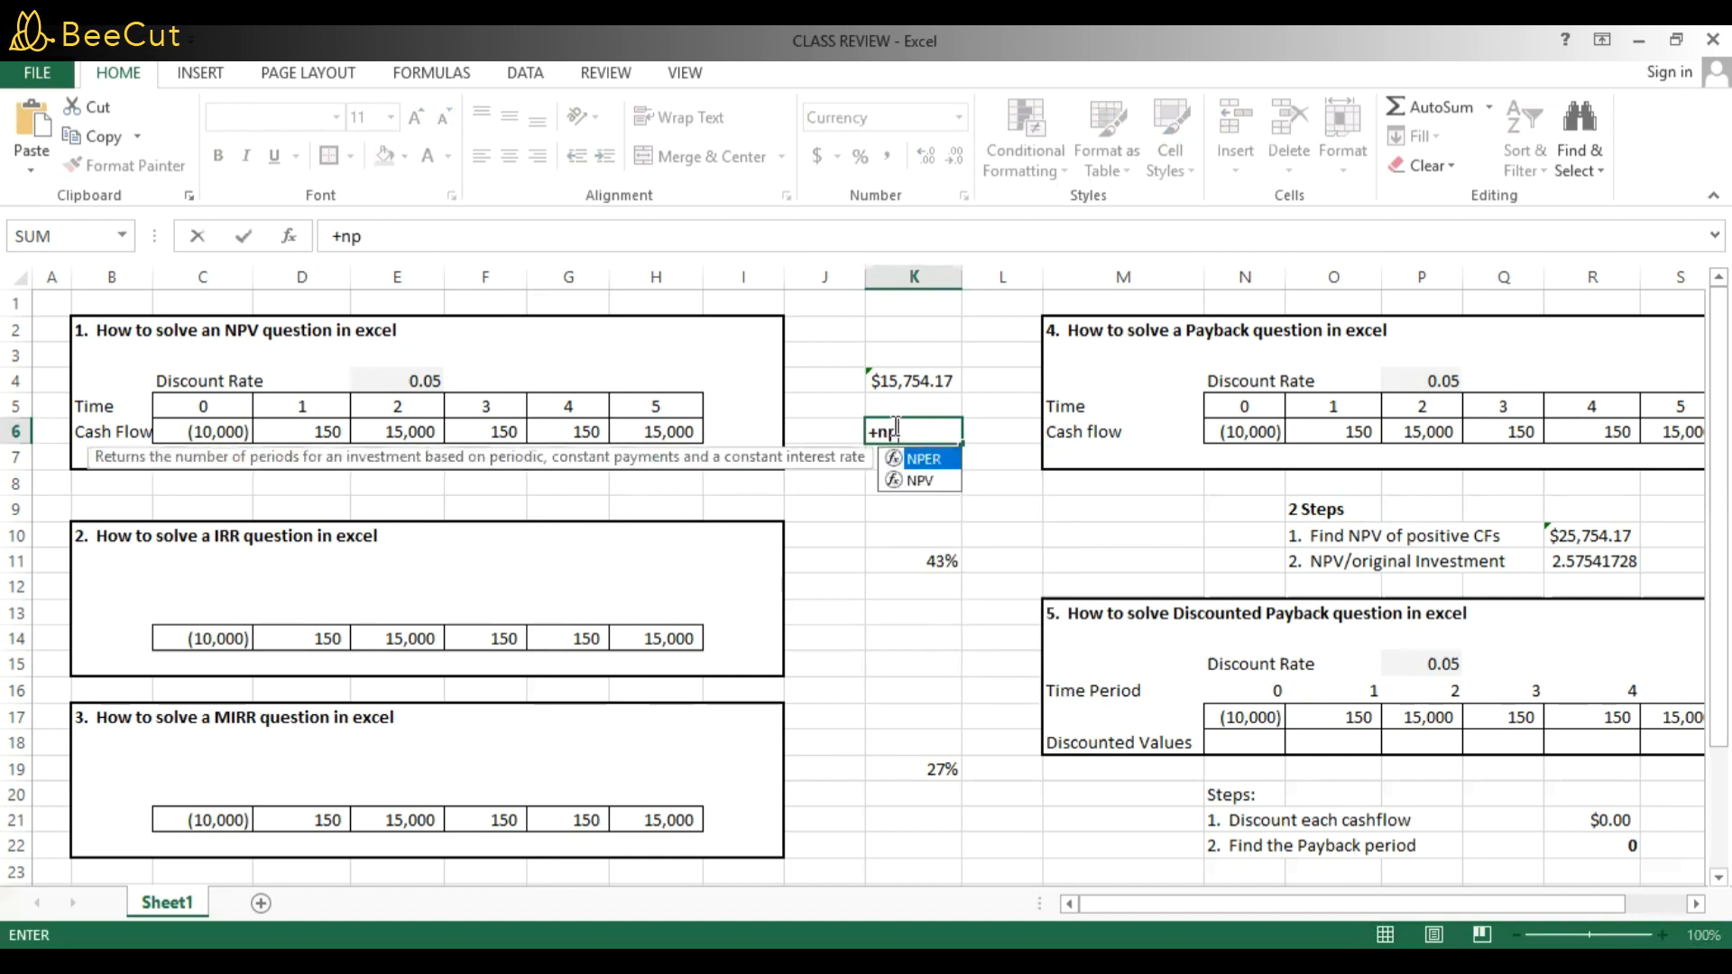
{"action": "type", "text": "v"}
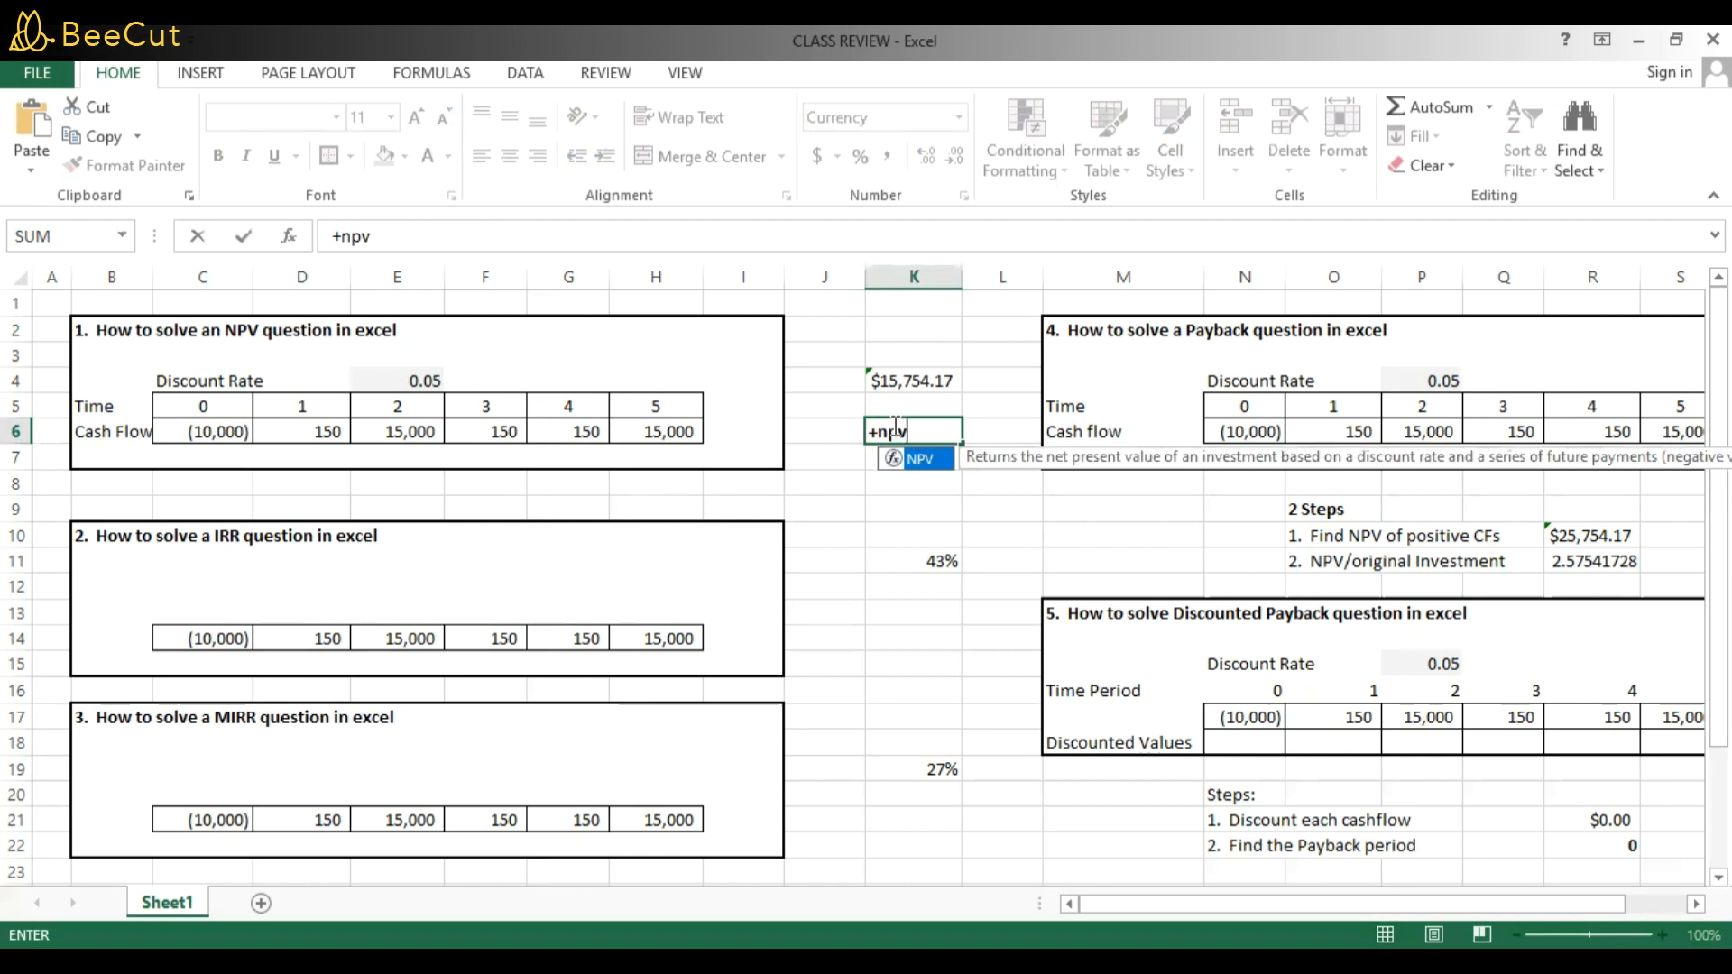
{"action": "type", "text": "("}
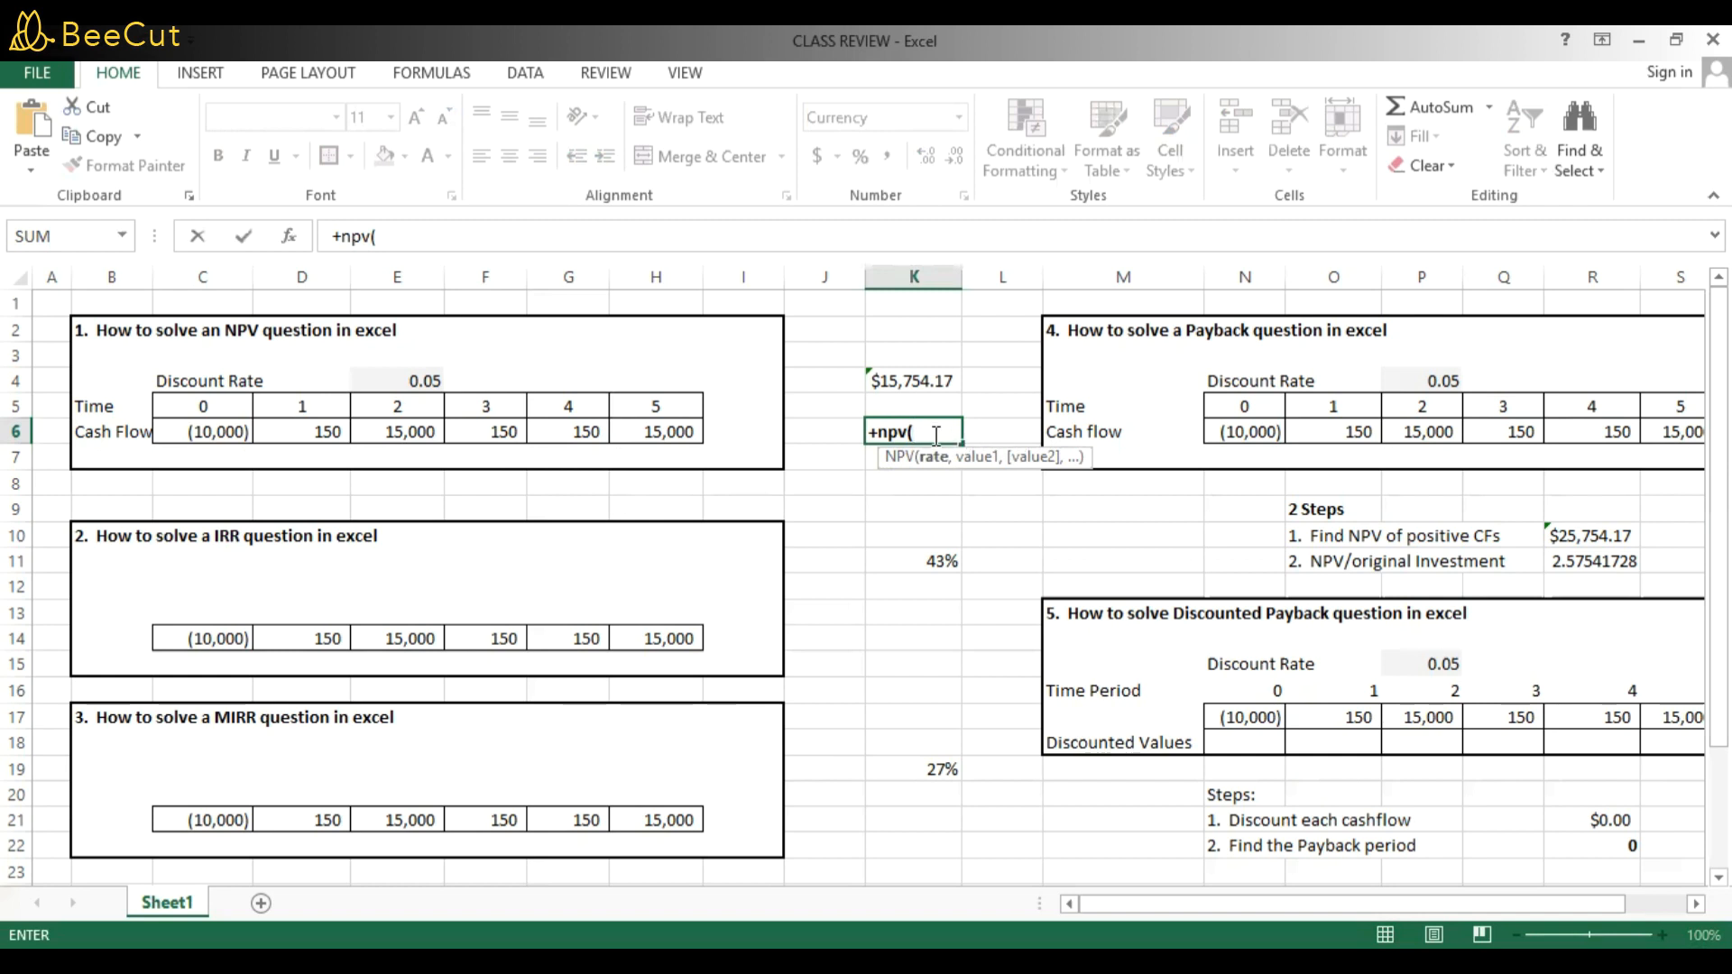
{"action": "type", "text": "0.05,"}
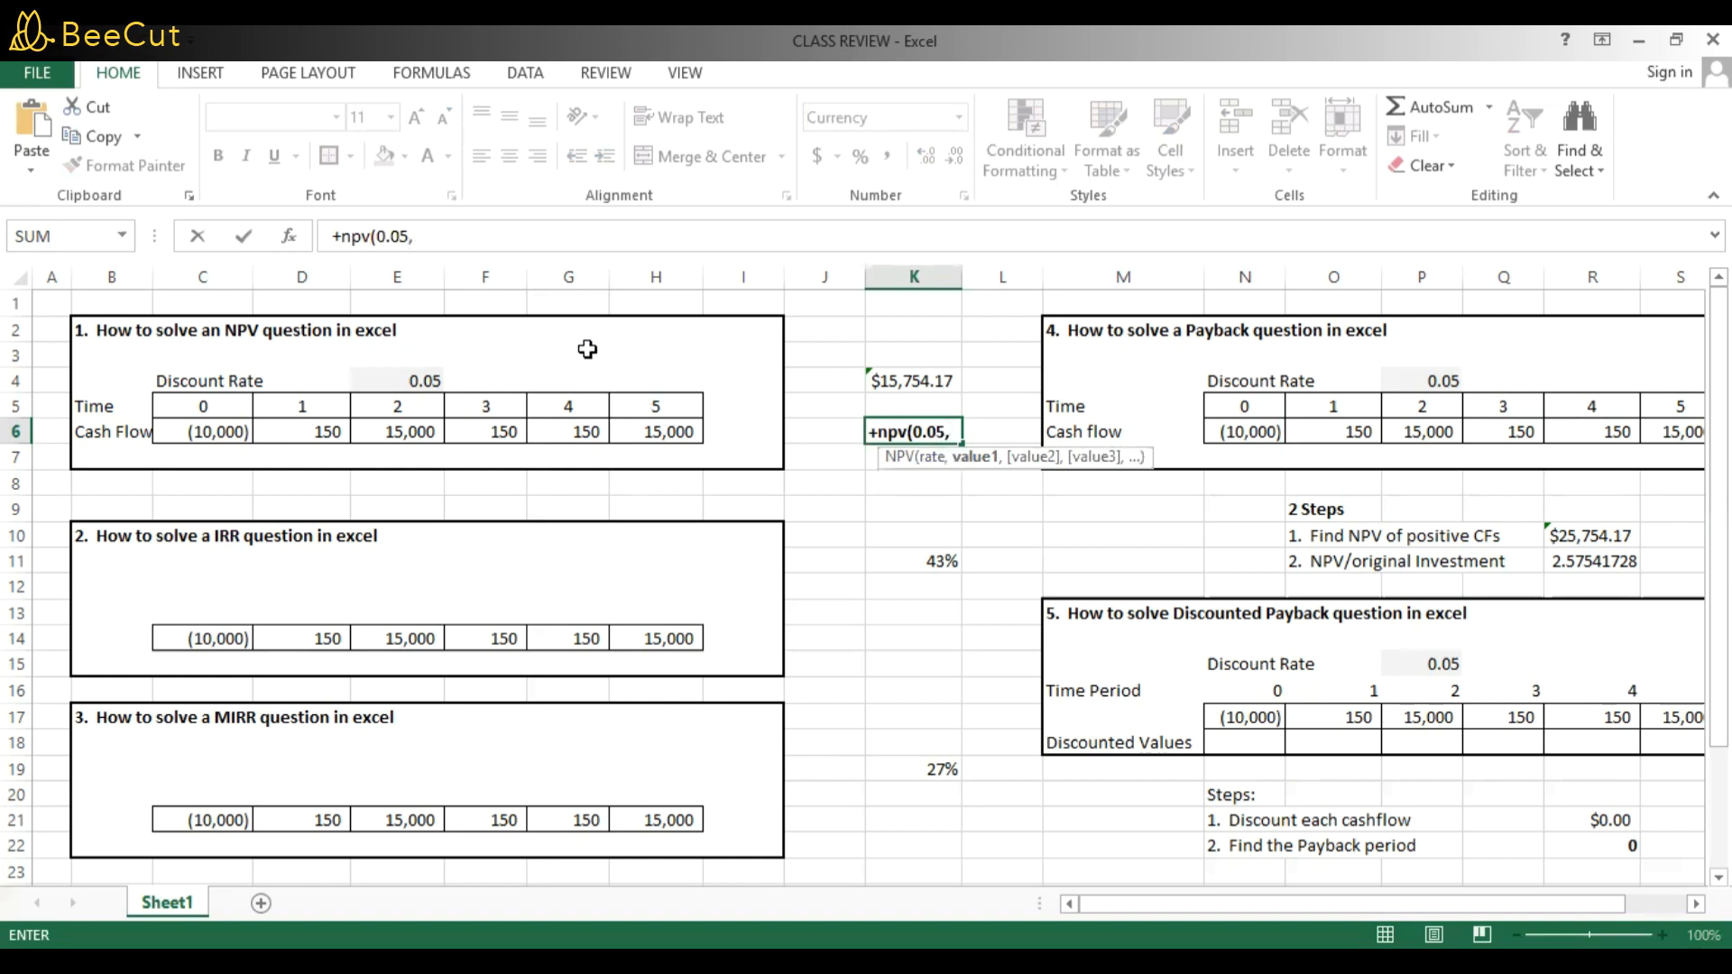
{"action": "left_click", "coordinate": [313, 432]}
{"action": "left_click_drag", "start_coordinate": [354, 431], "coordinate": [646, 430]}
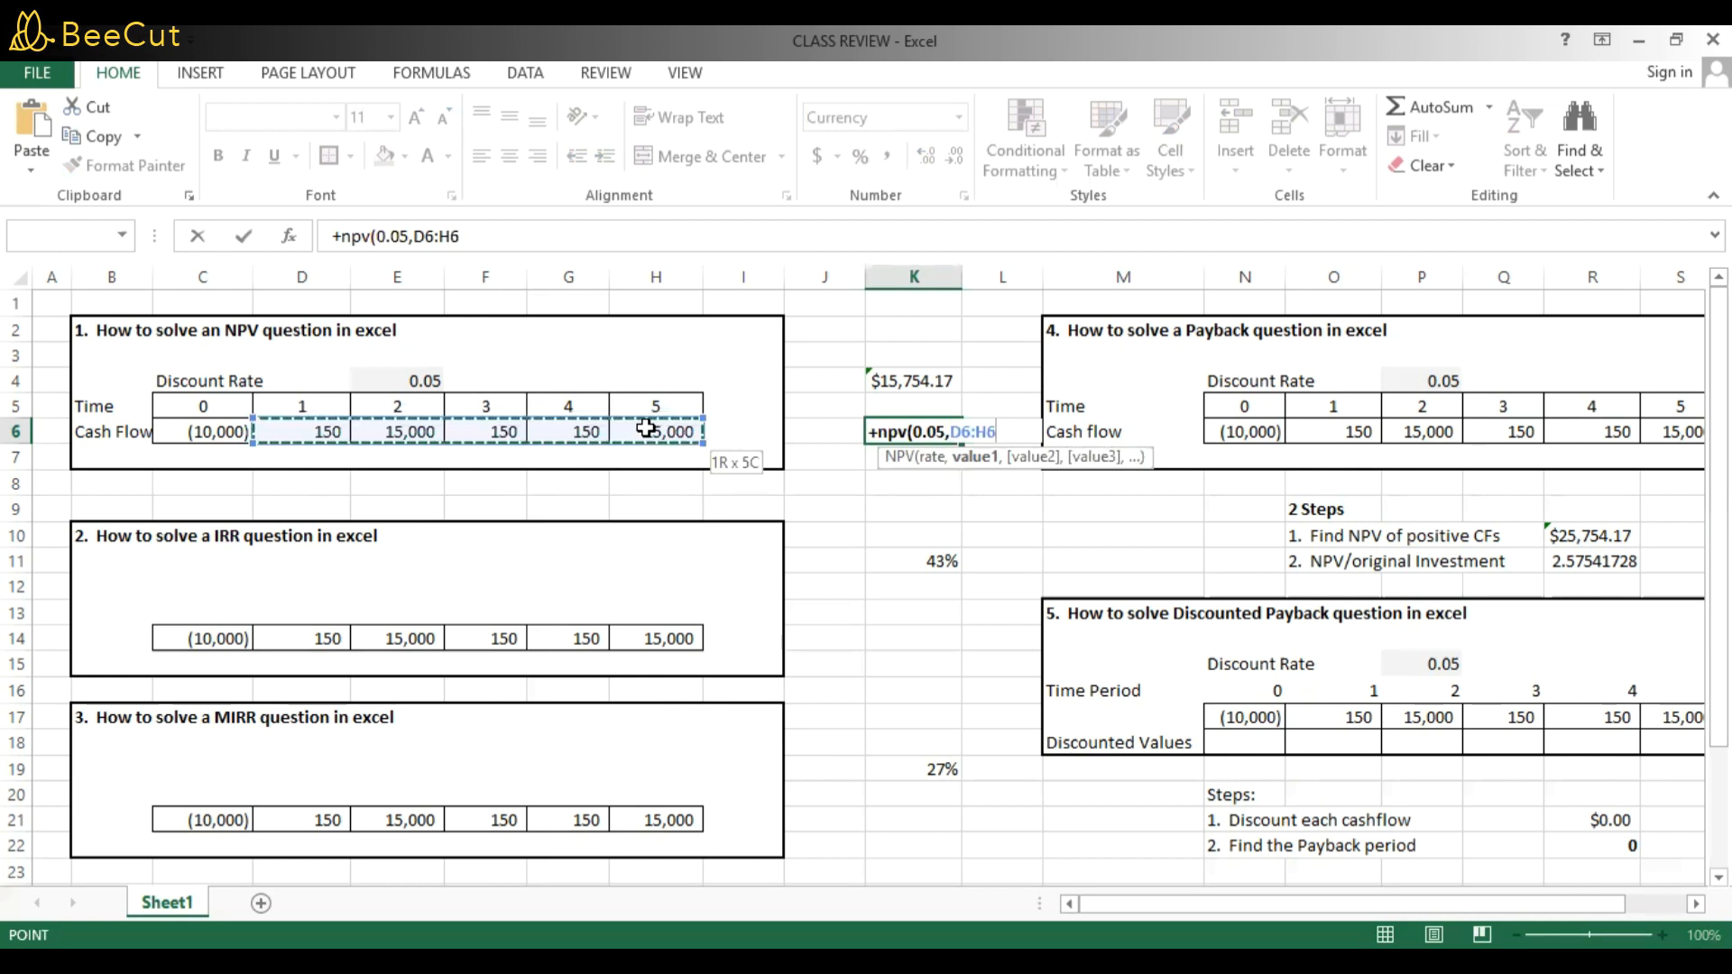
{"action": "left_click_drag", "start_coordinate": [646, 429], "coordinate": [632, 427]}
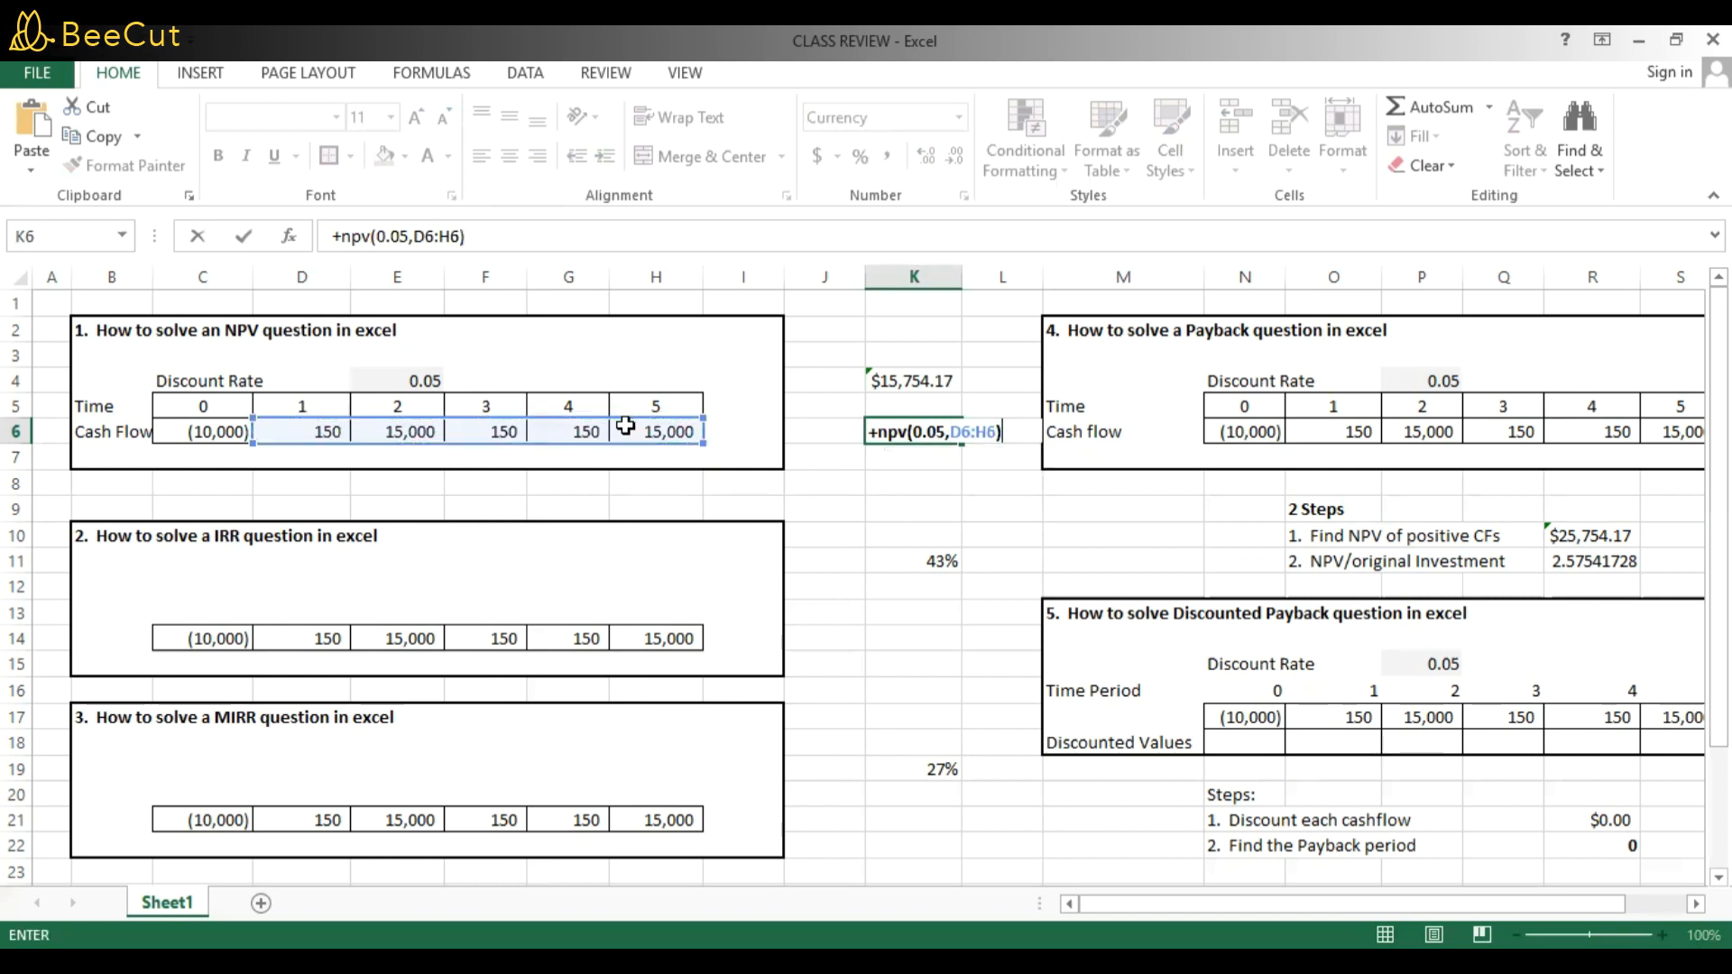
{"action": "type", "text": "-10000"}
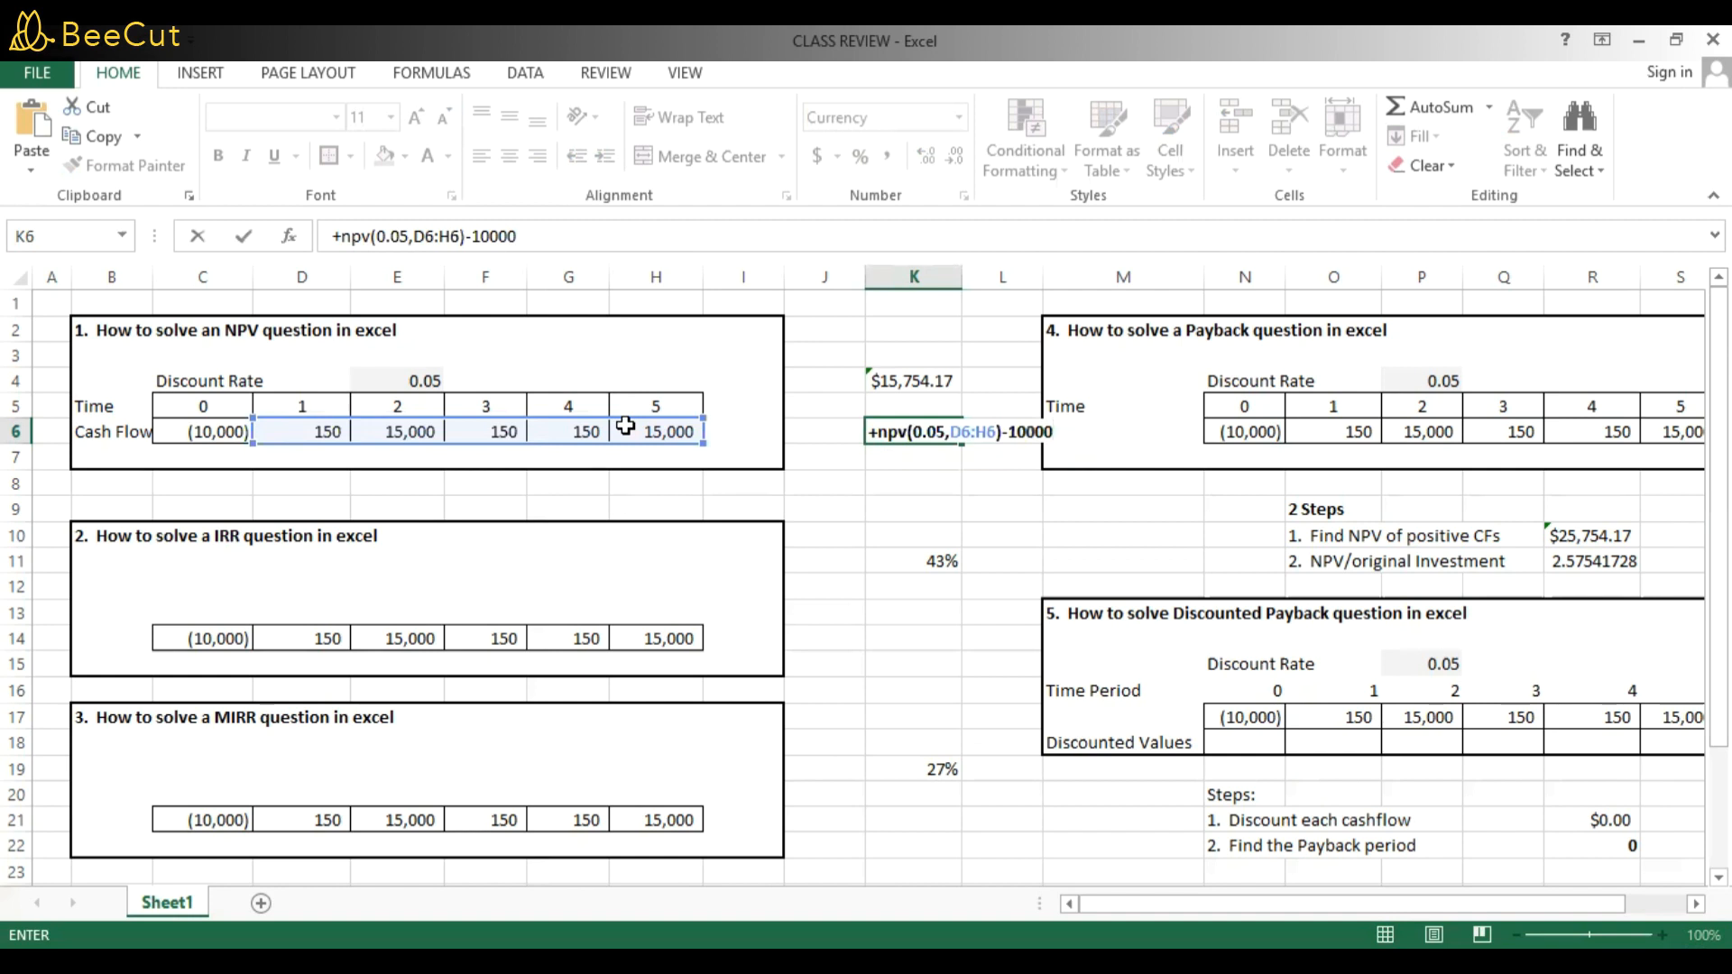
{"action": "key", "text": "Return"}
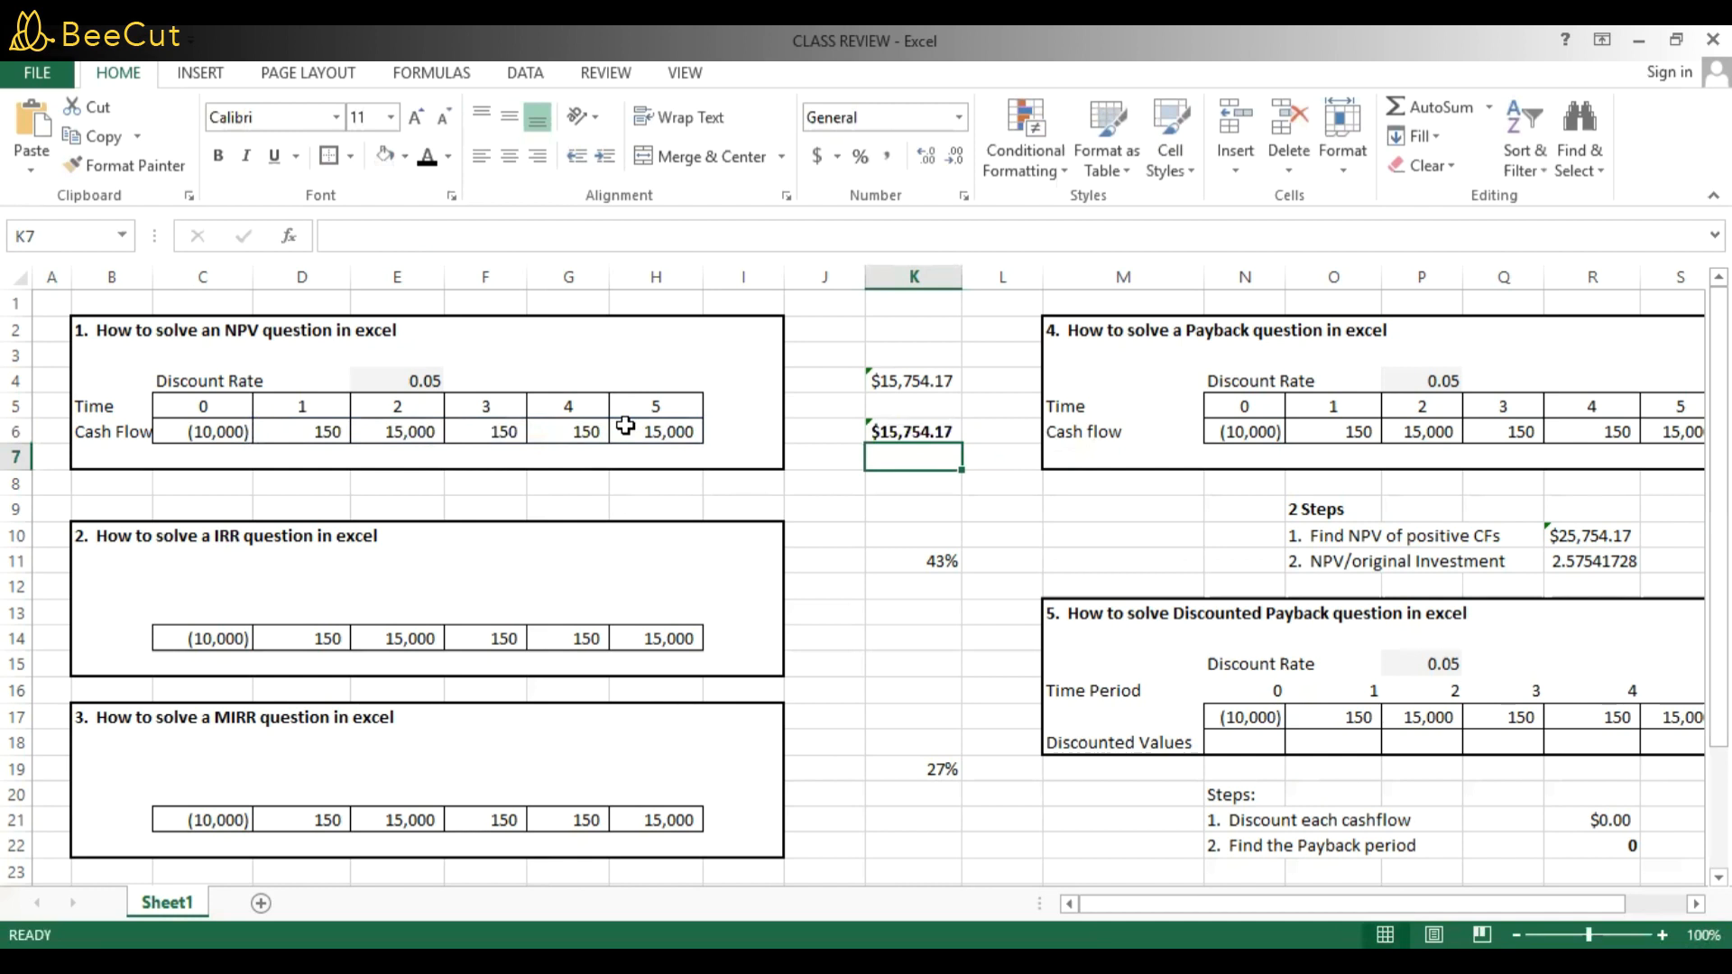
Review the full NPV formula in K6, including its rate, cash flow range and subtracted initial investment.
{"action": "key", "text": "Up"}
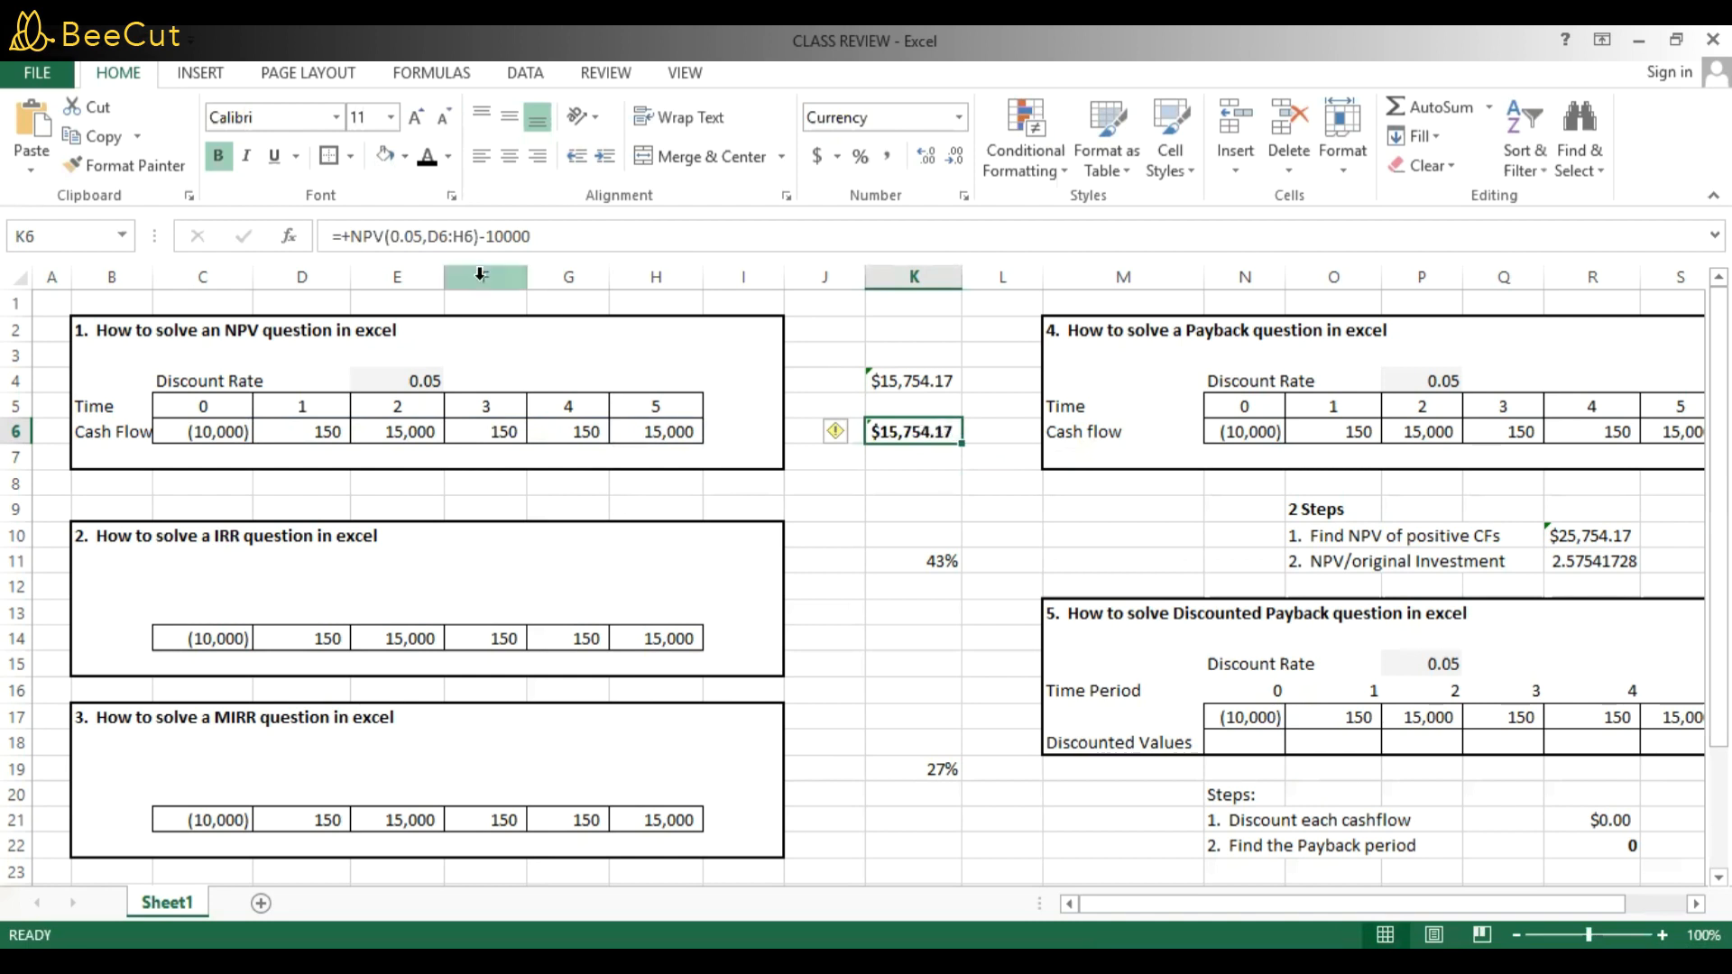
{"action": "left_click", "coordinate": [325, 237]}
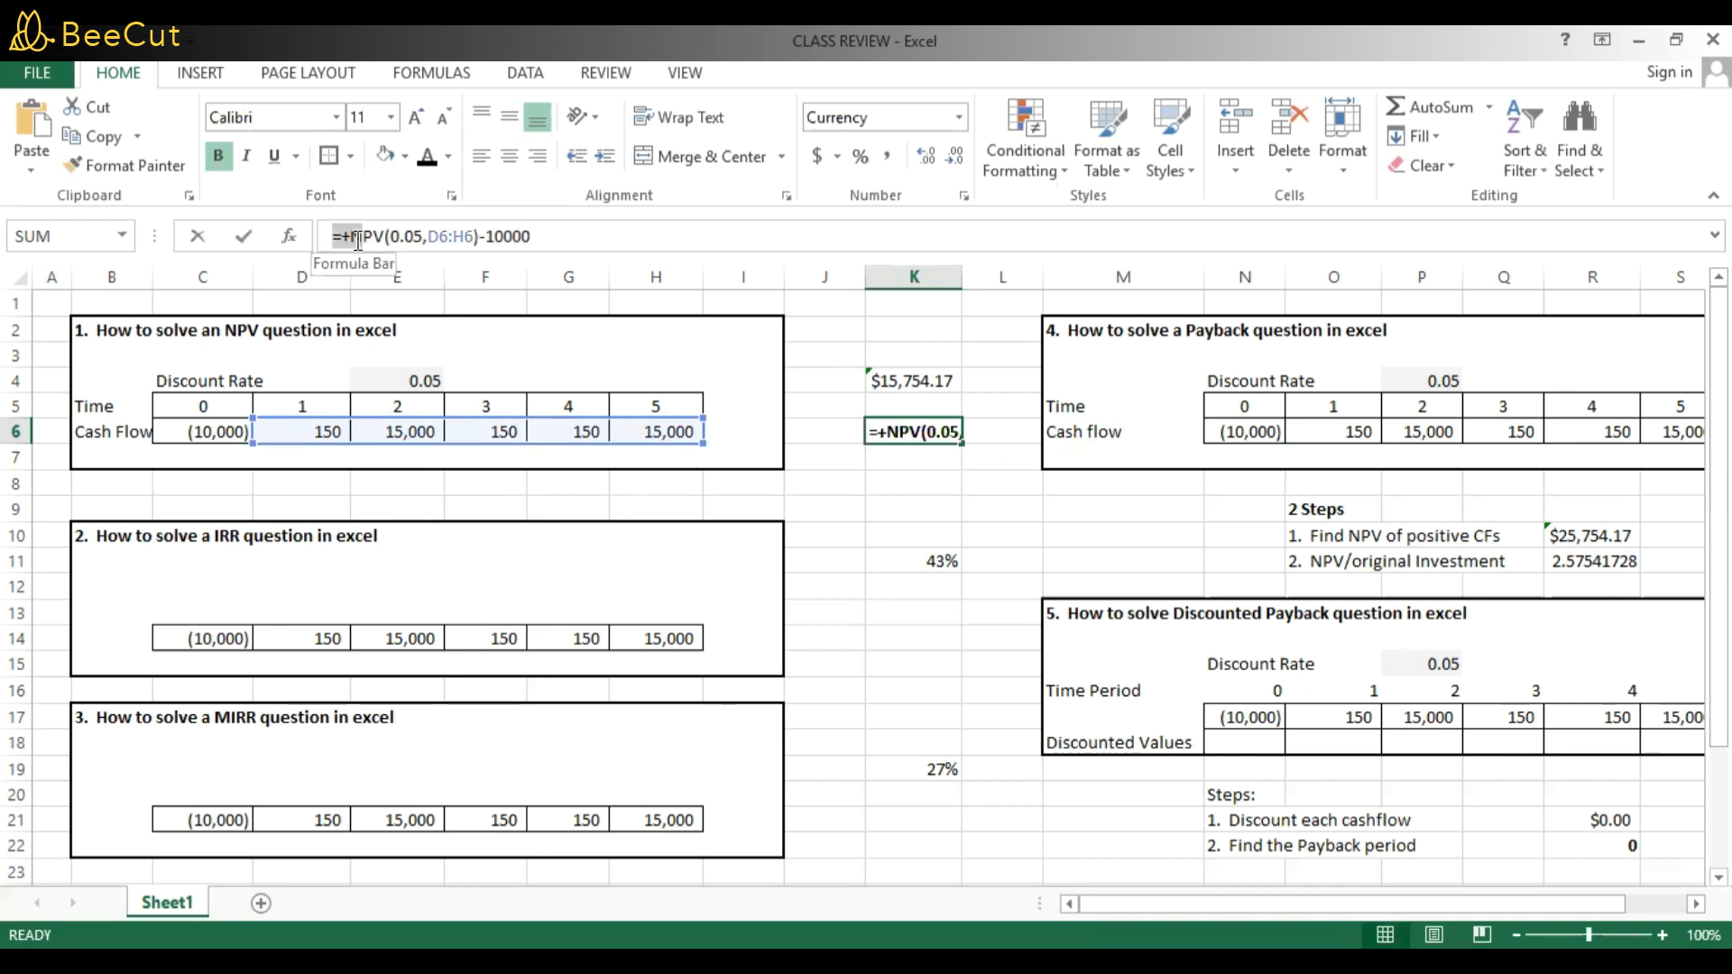
{"action": "left_click", "coordinate": [330, 236]}
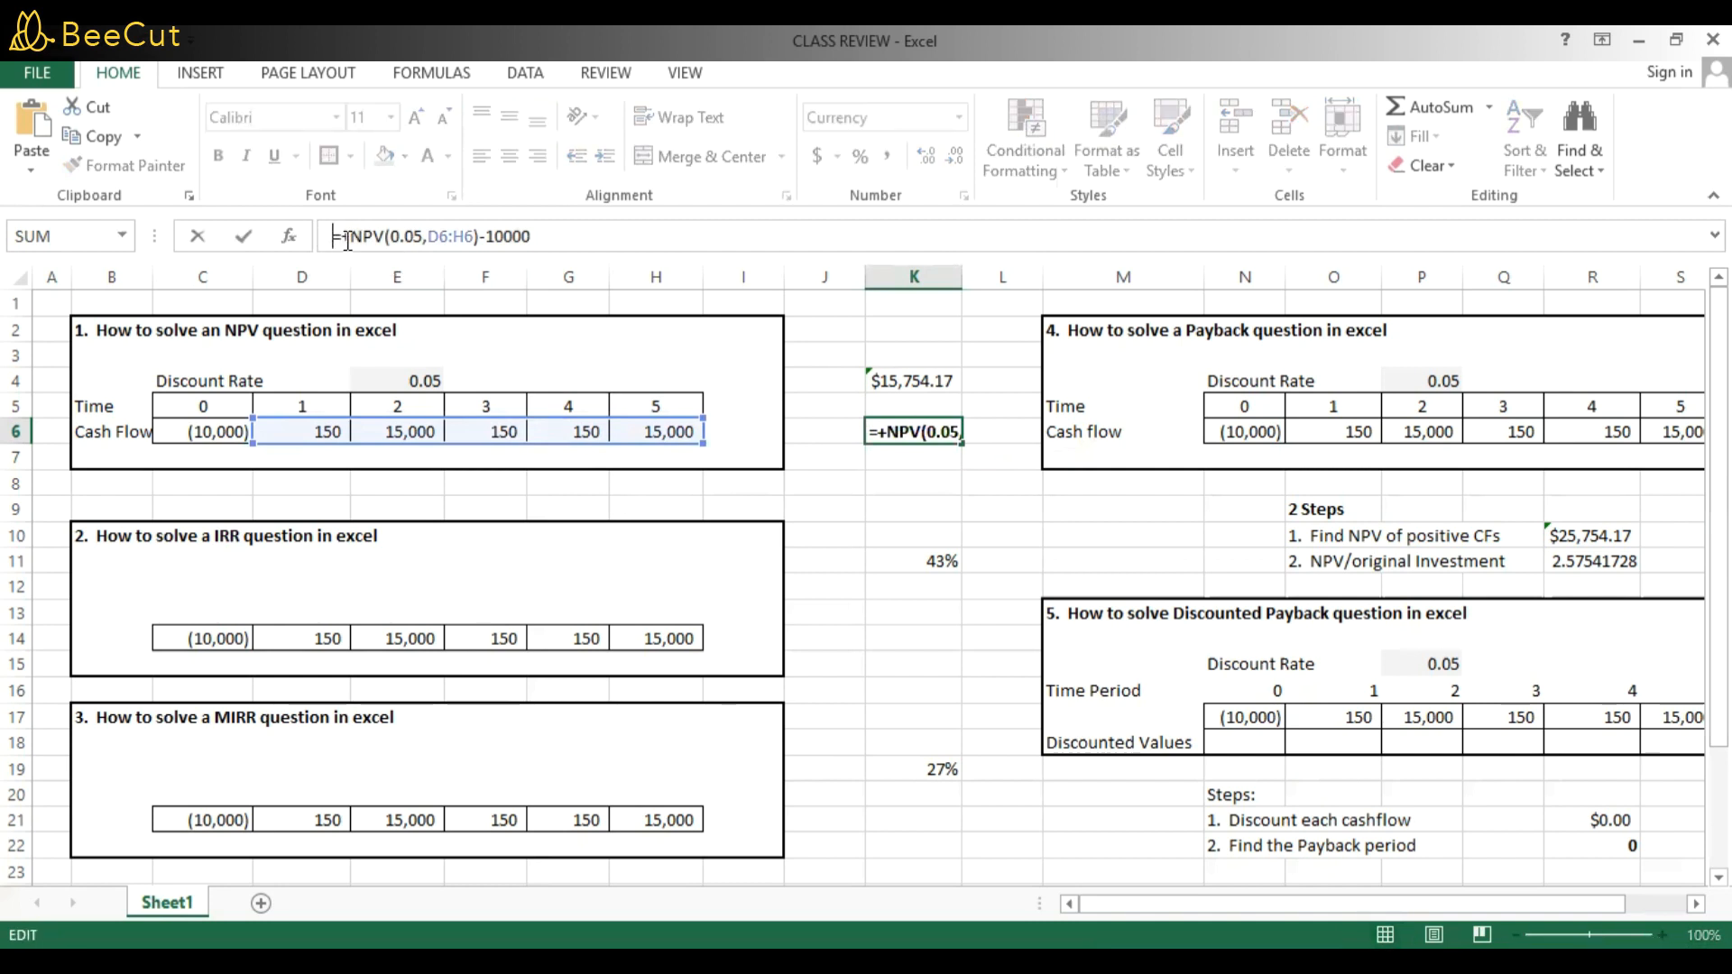
{"action": "left_click_drag", "start_coordinate": [330, 237], "coordinate": [546, 228]}
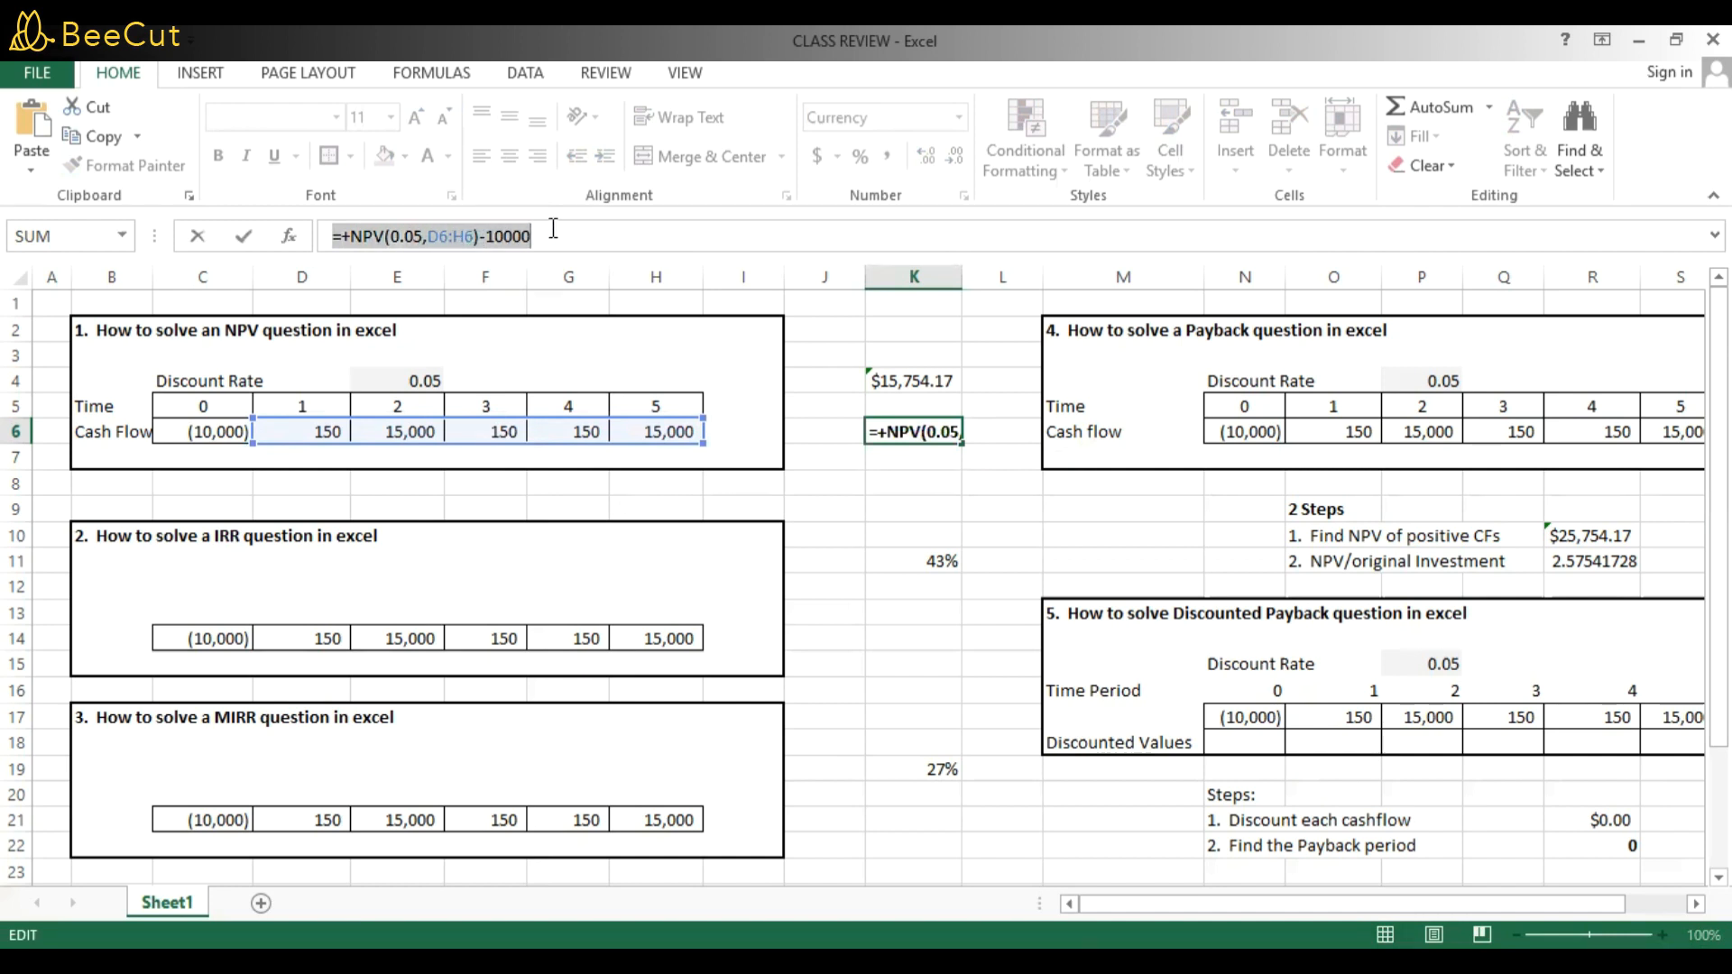
{"action": "key", "text": "Return"}
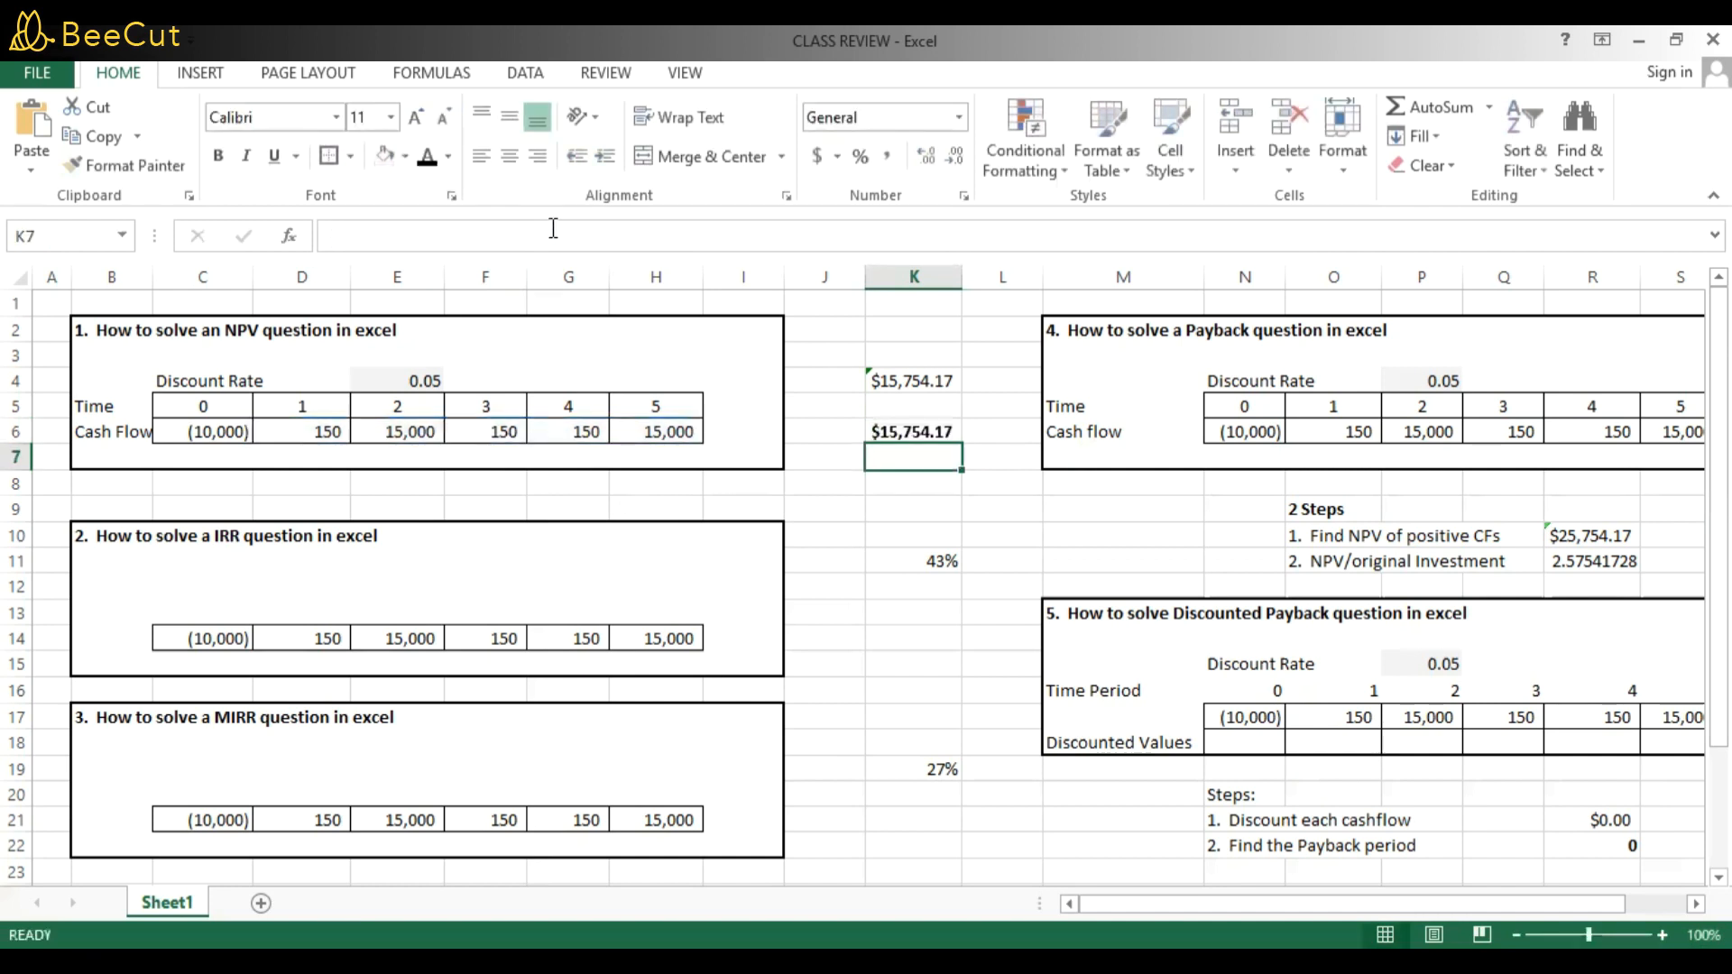
{"action": "left_click", "coordinate": [943, 432]}
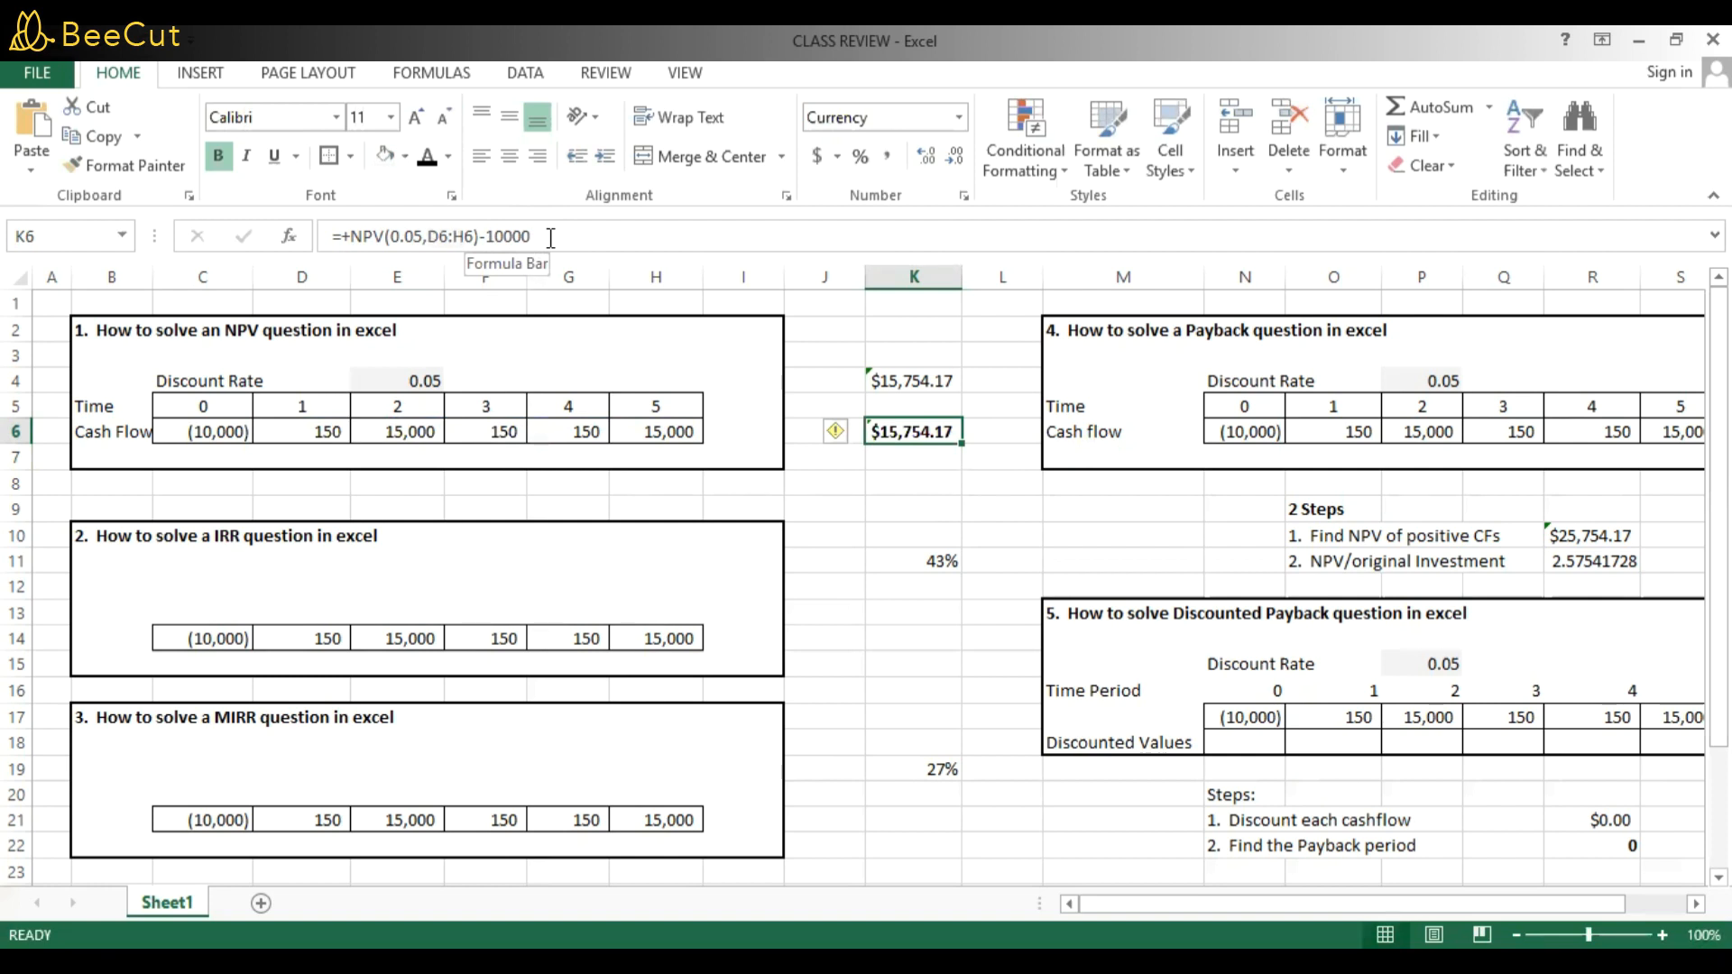
{"action": "key", "text": "Return"}
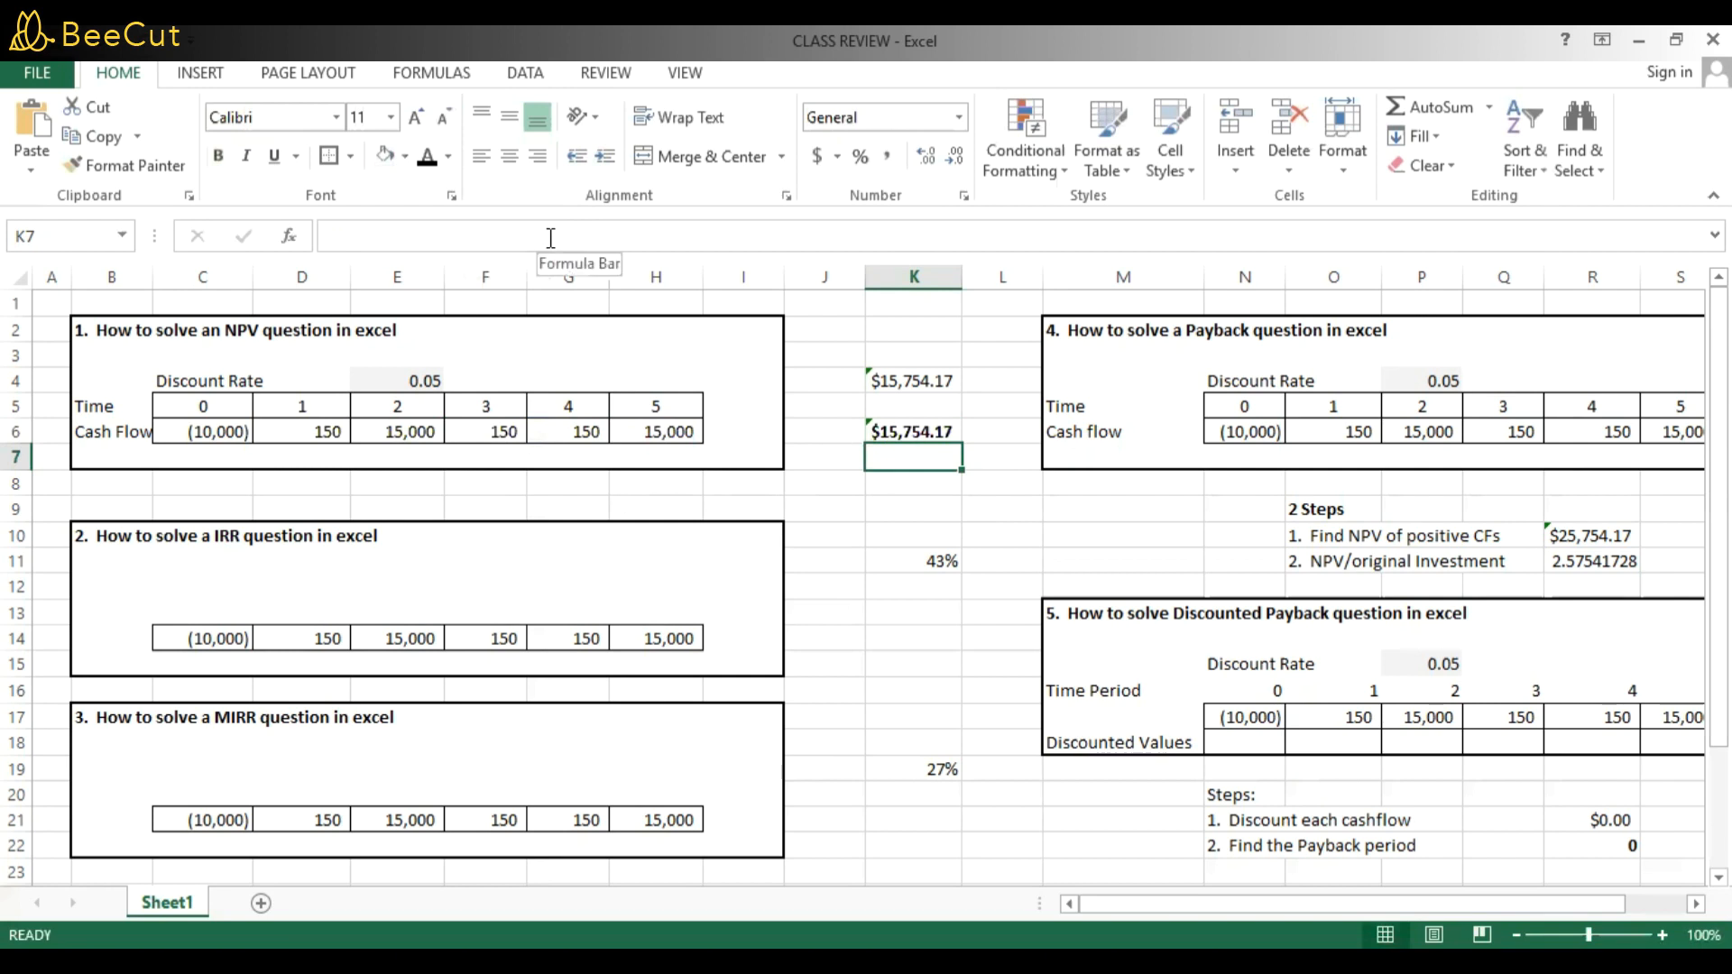
Calculate the IRR of cash flows C14:H14 in K13, and look back at the NPV and IRR result cells.
{"action": "left_click", "coordinate": [938, 611]}
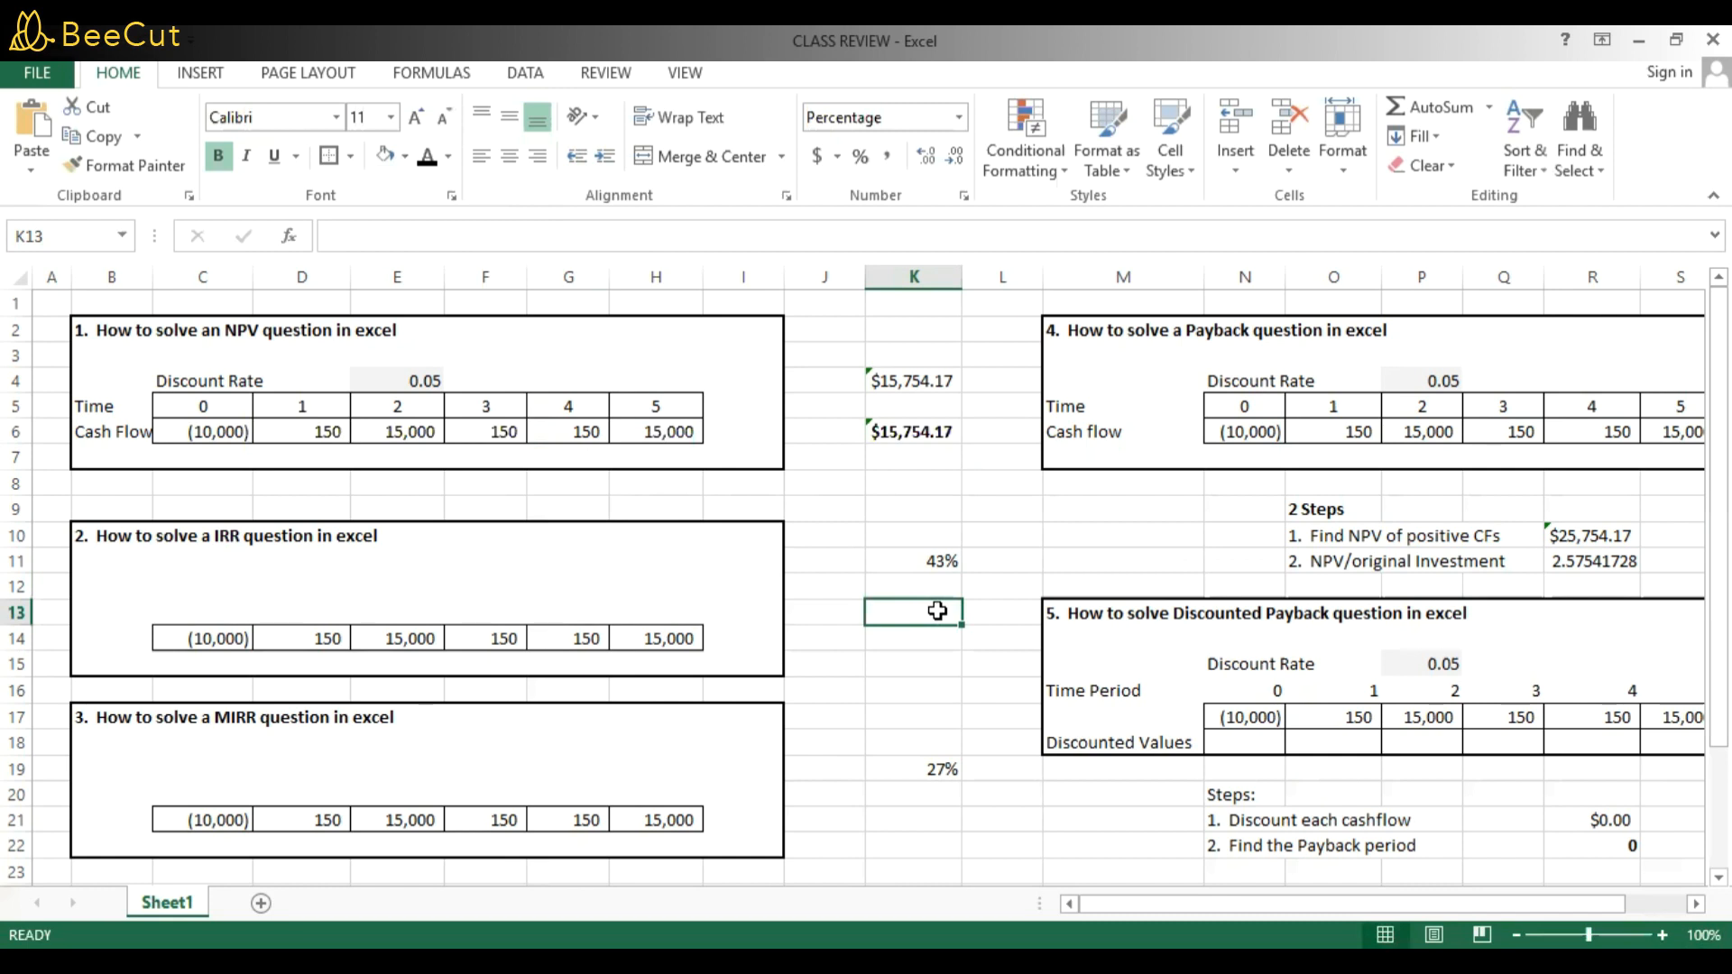
{"action": "type", "text": "+"}
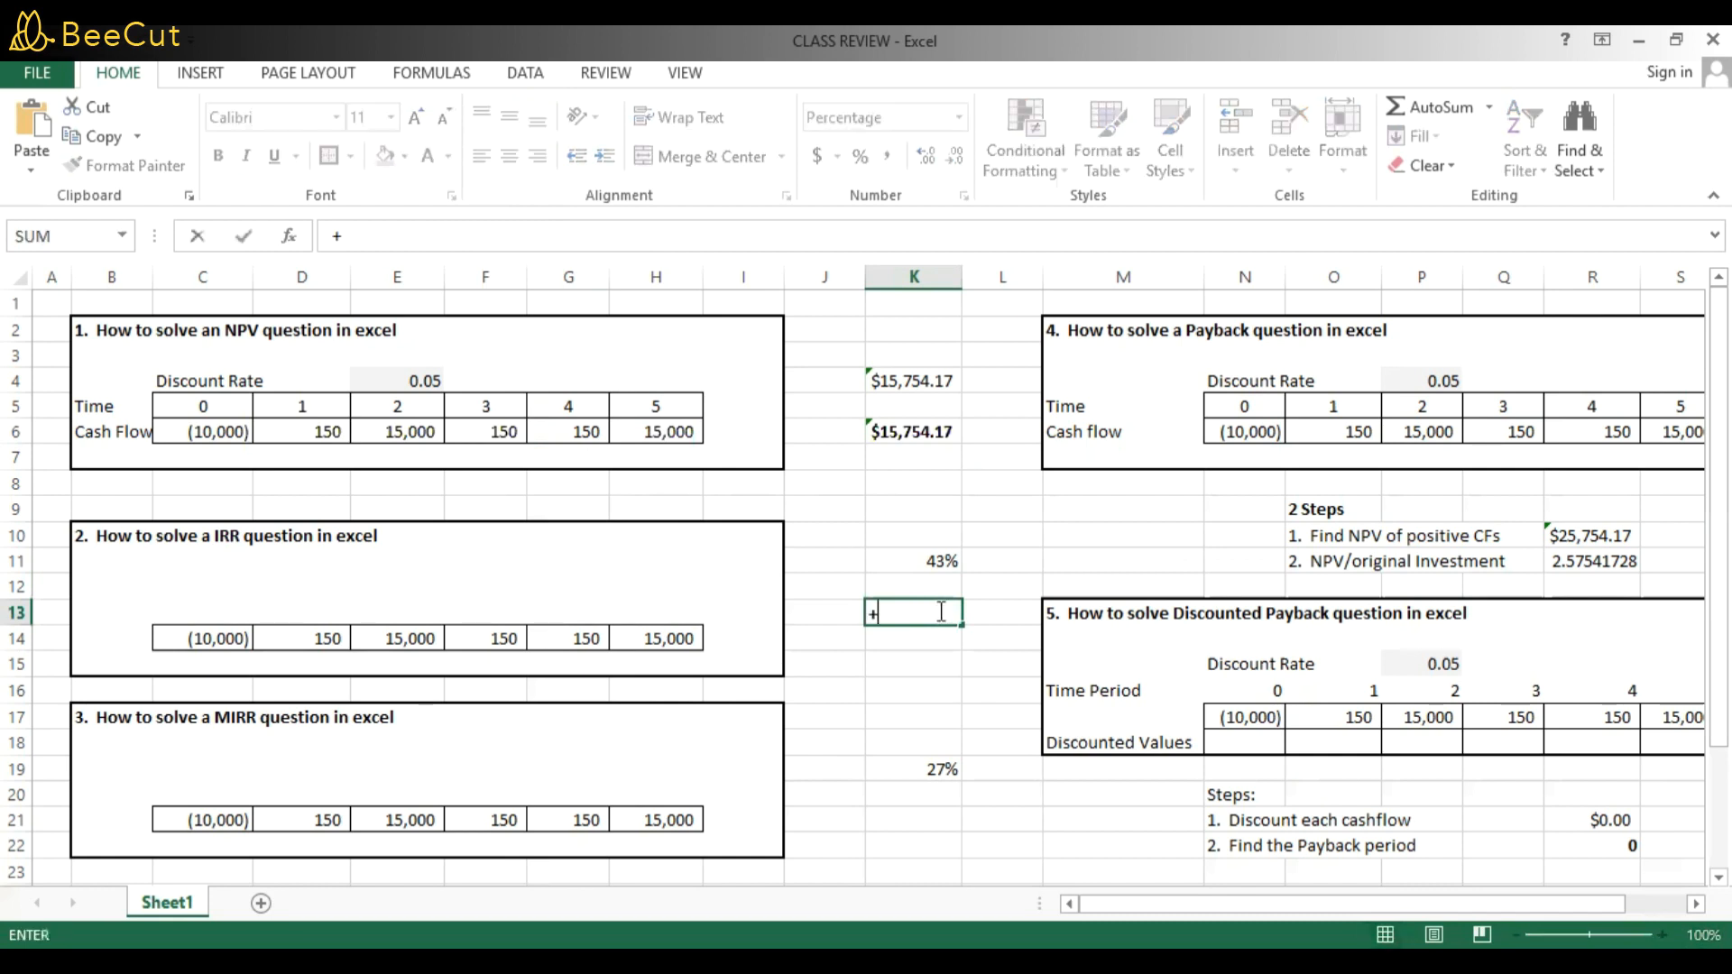
{"action": "type", "text": "irr("}
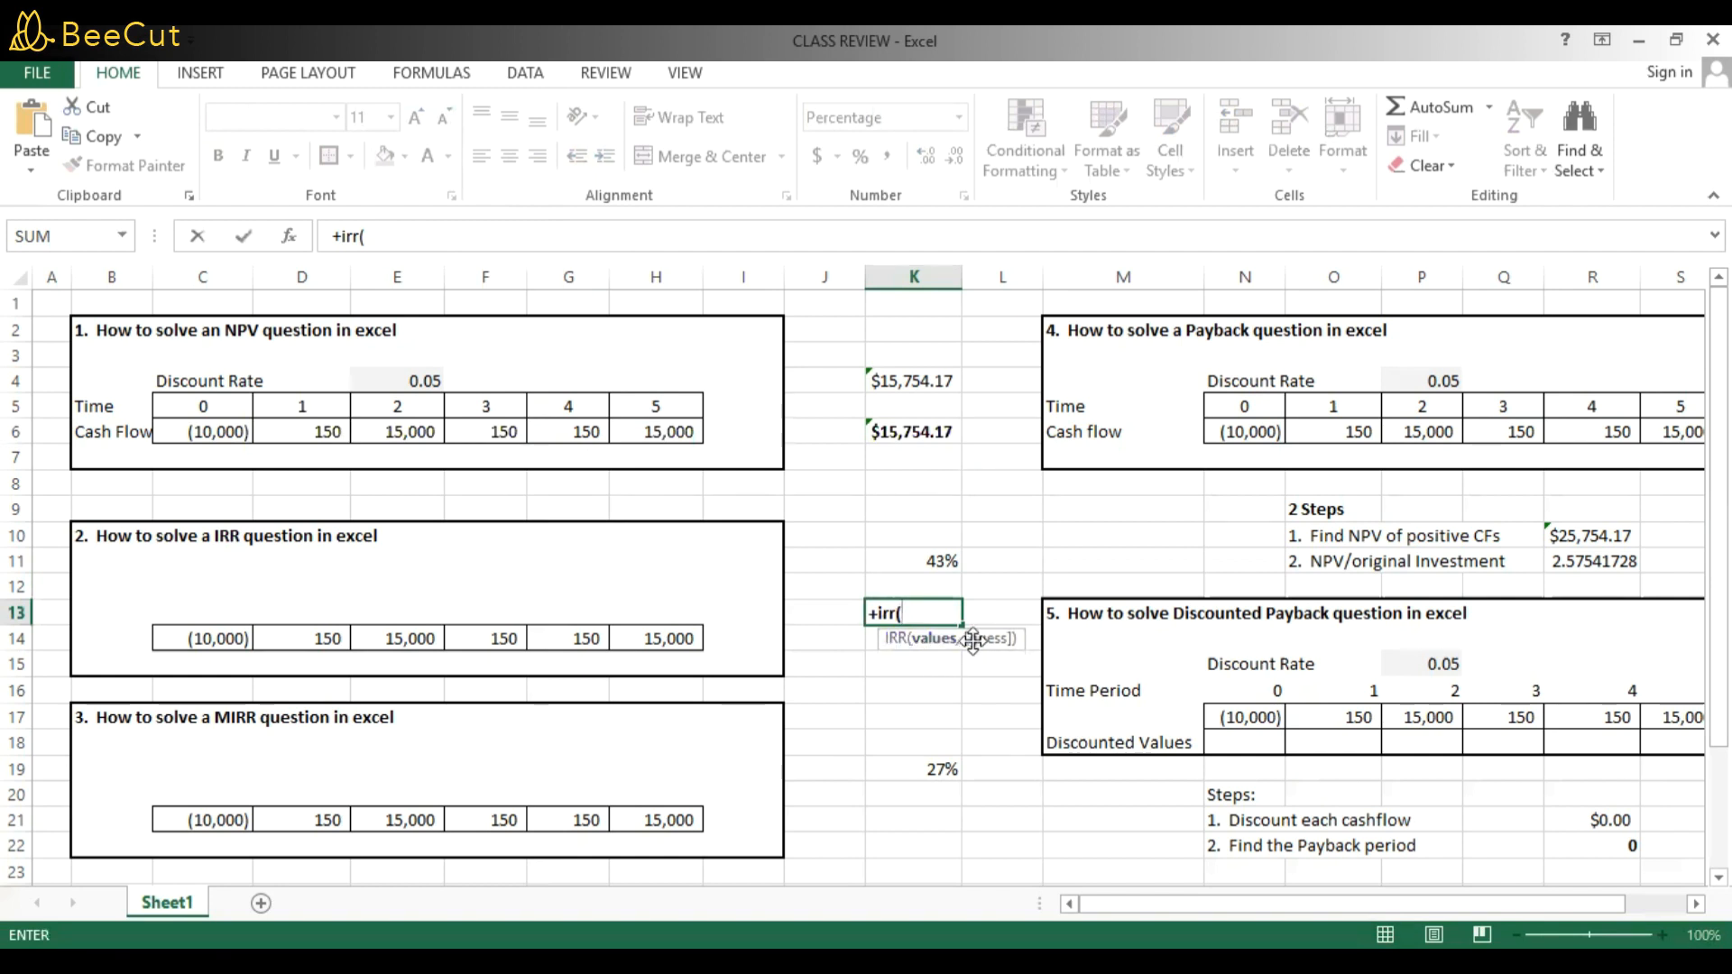
{"action": "left_click", "coordinate": [234, 635]}
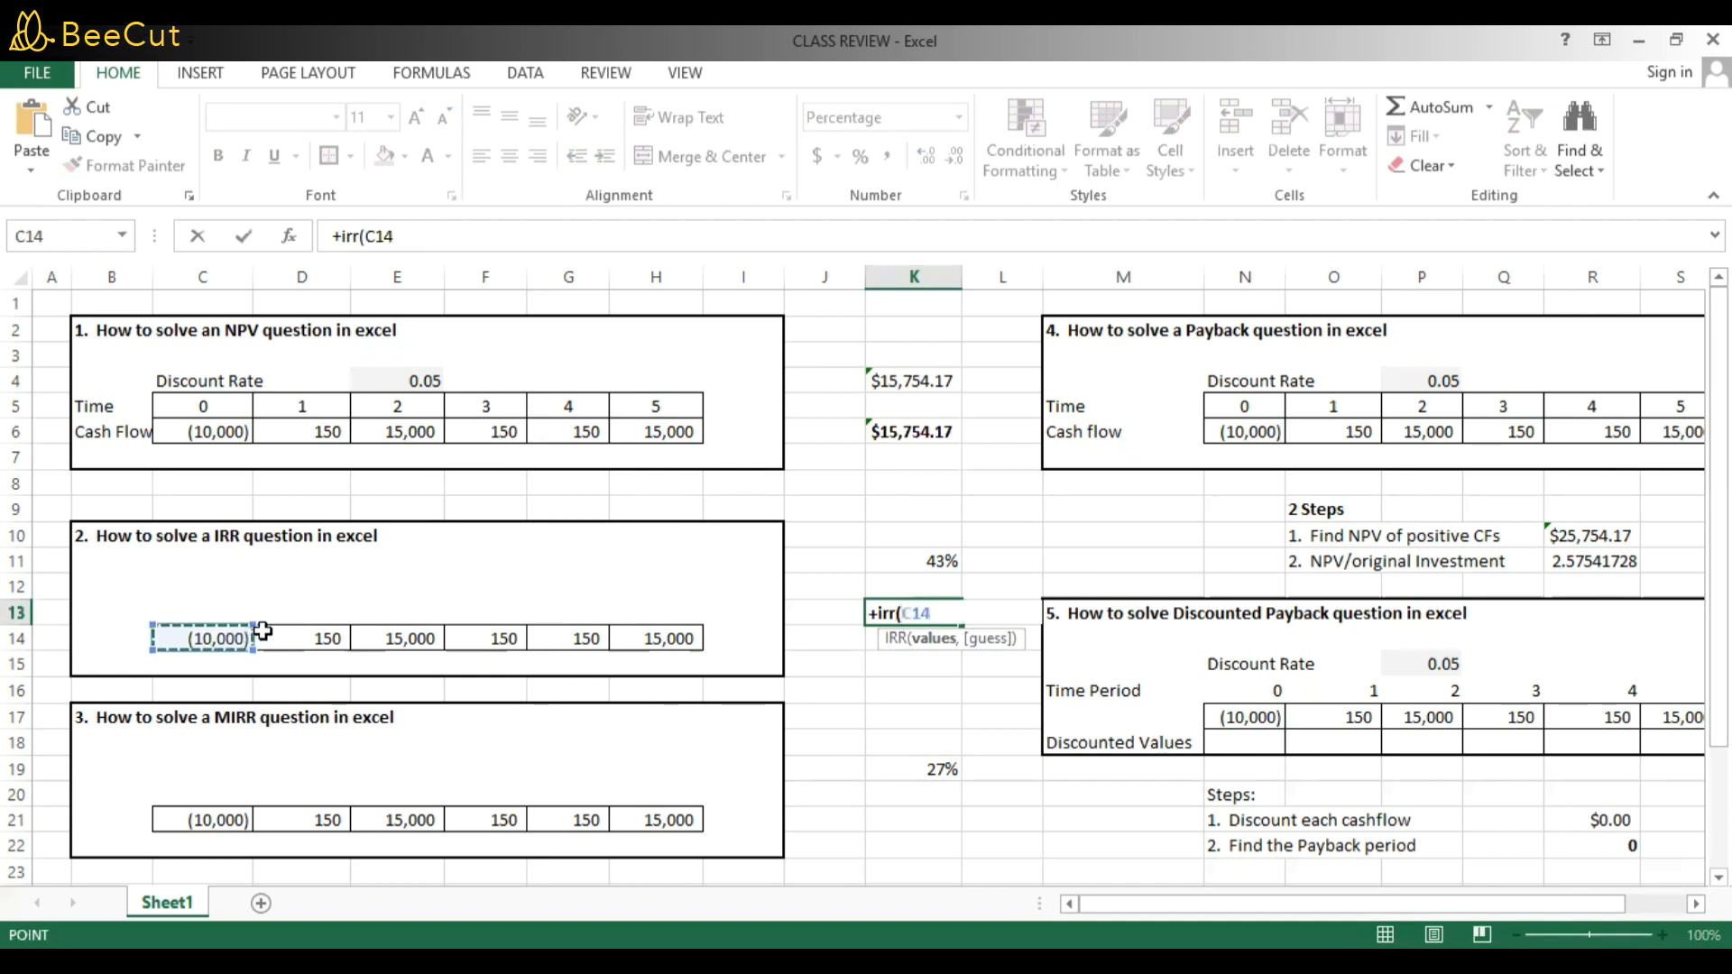
{"action": "left_click", "coordinate": [655, 639], "text": "shift"}
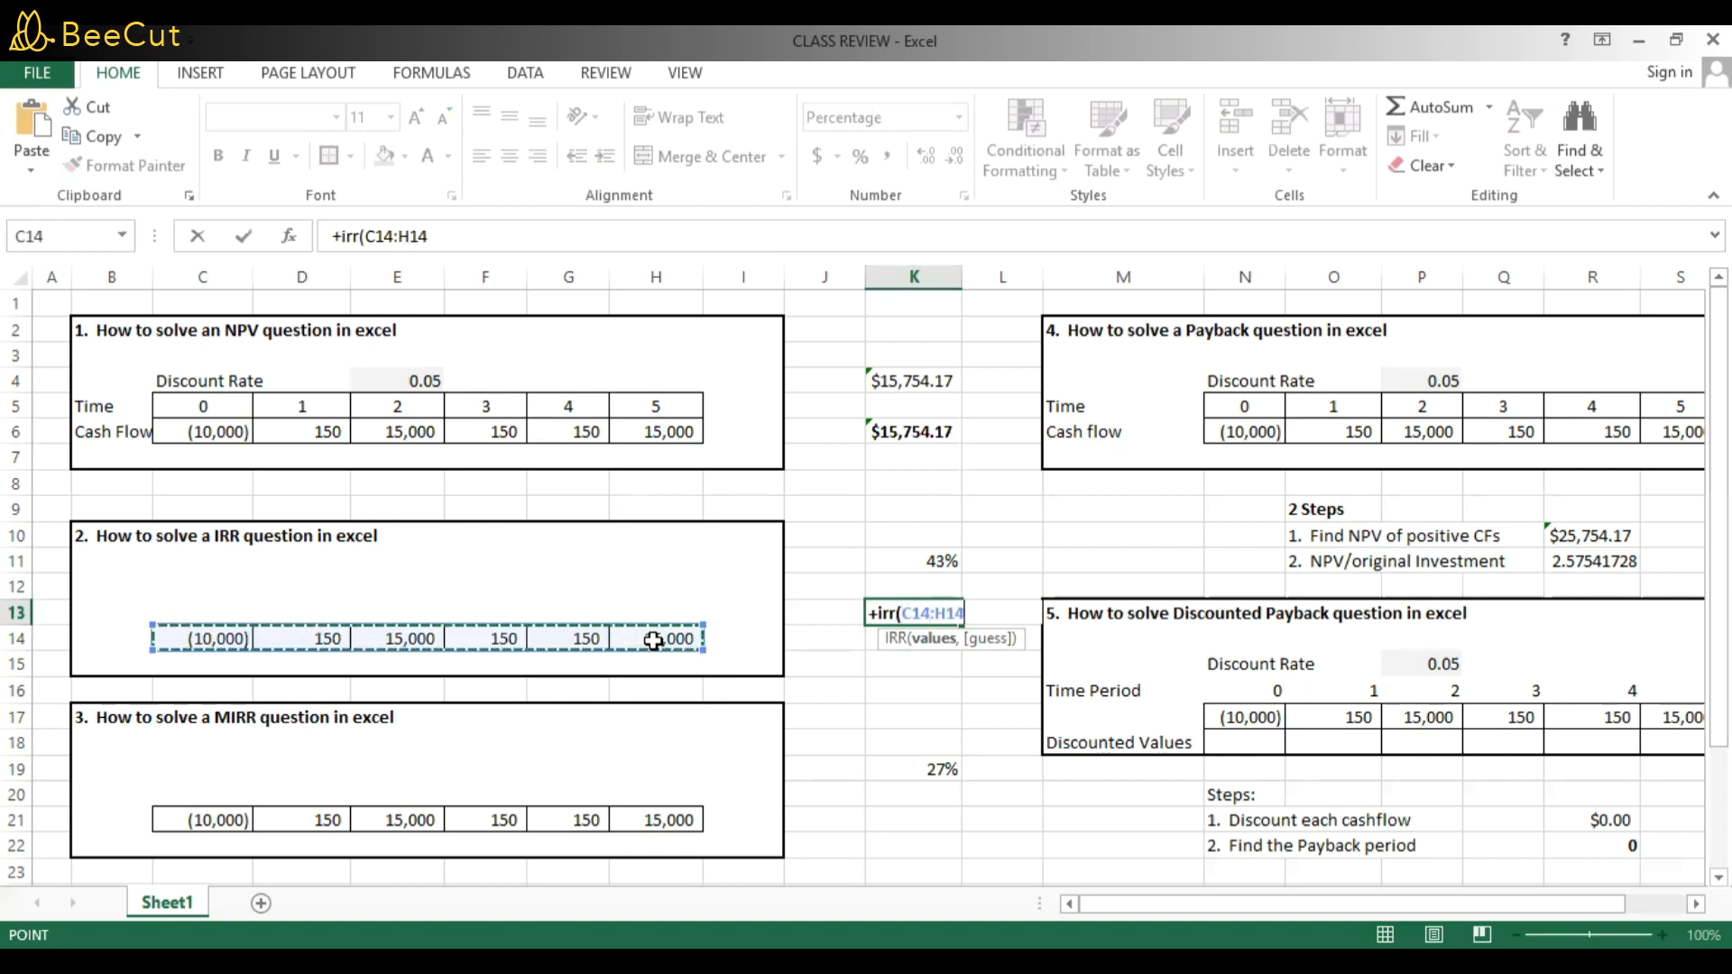
{"action": "type", "text": ")"}
{"action": "key", "text": "Return"}
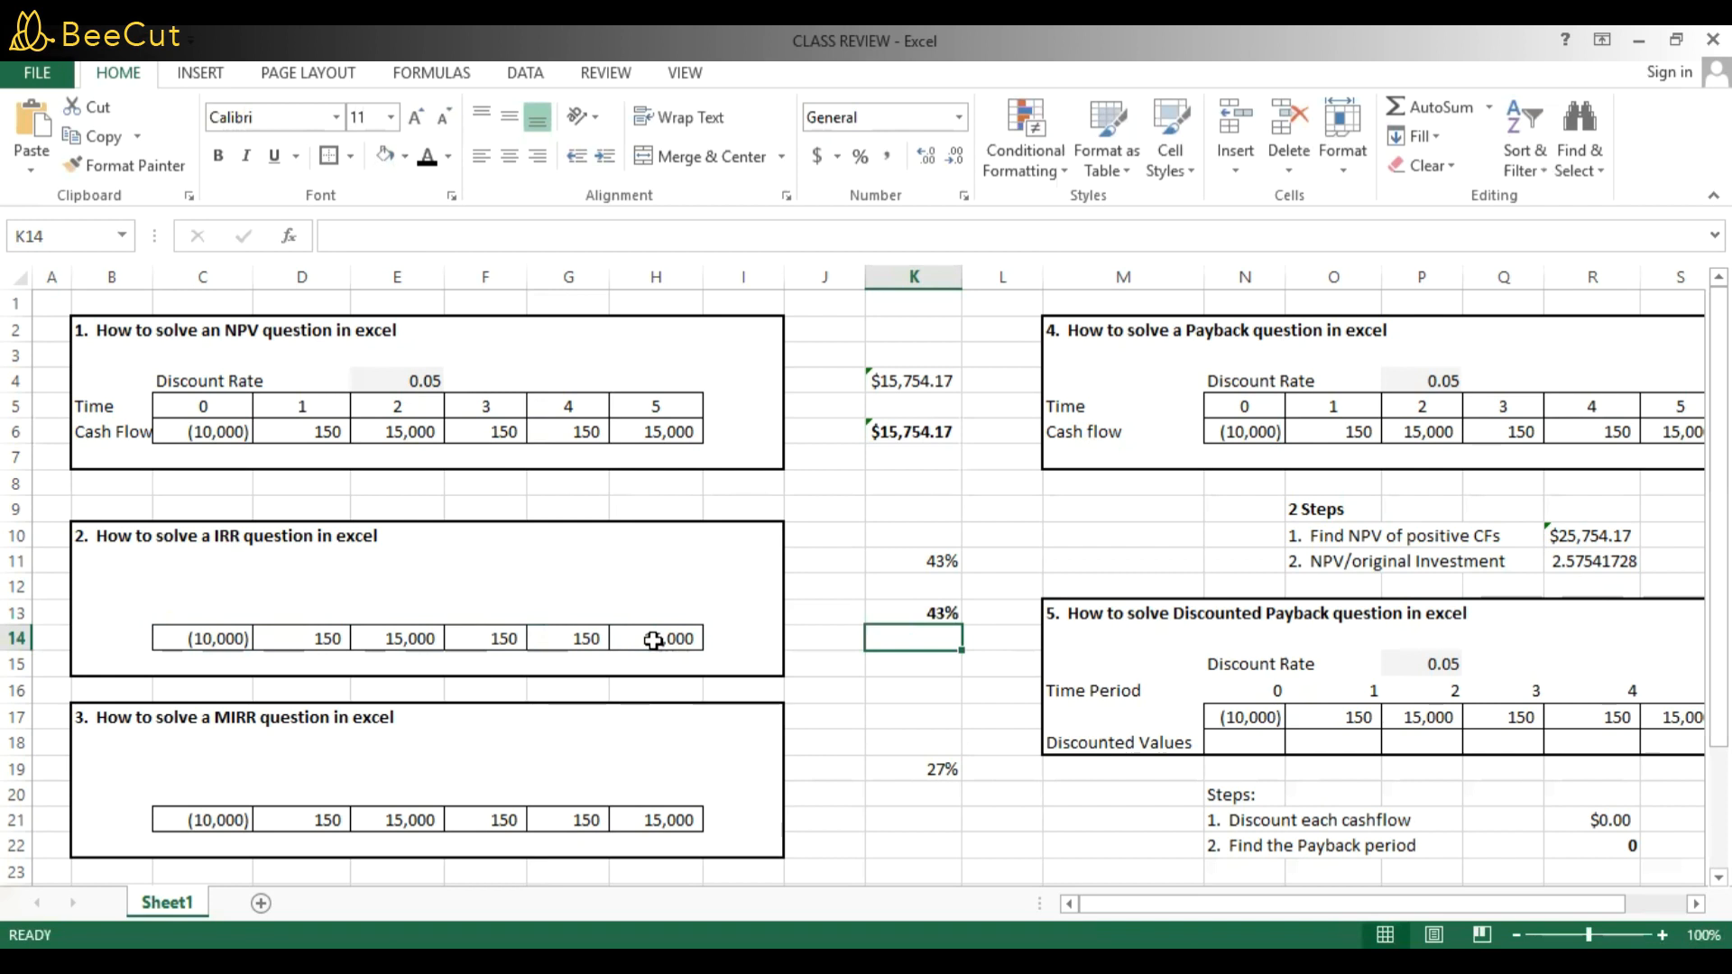
{"action": "left_click", "coordinate": [943, 428]}
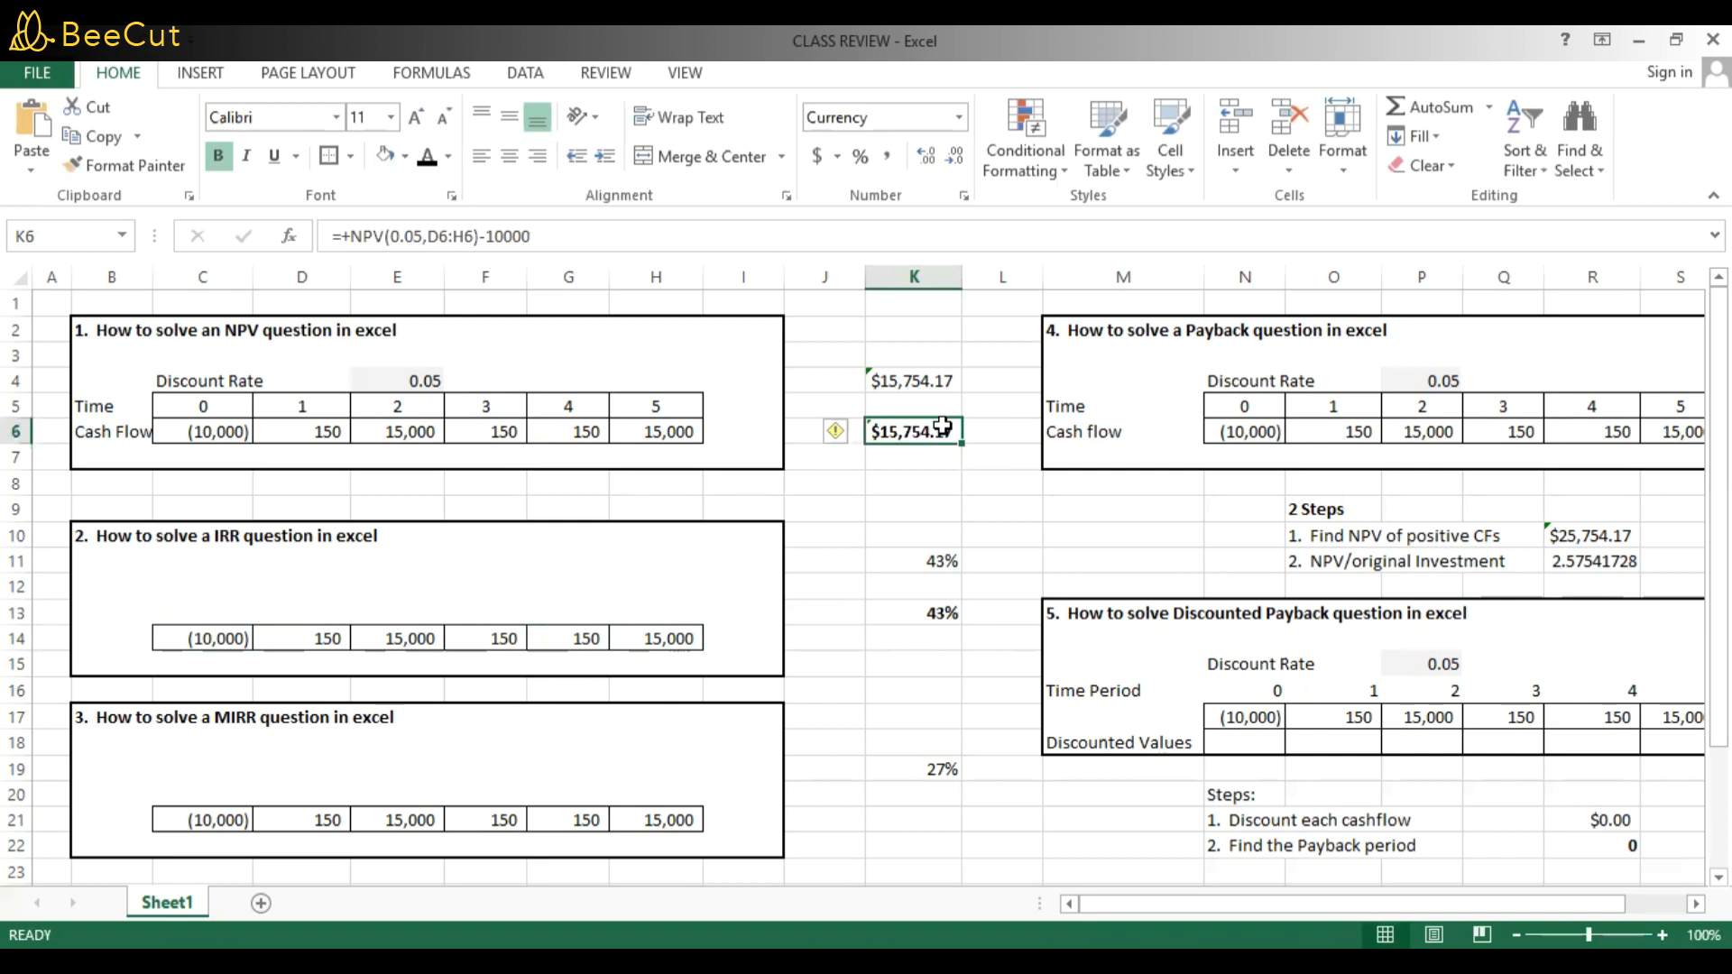
{"action": "left_click", "coordinate": [957, 611]}
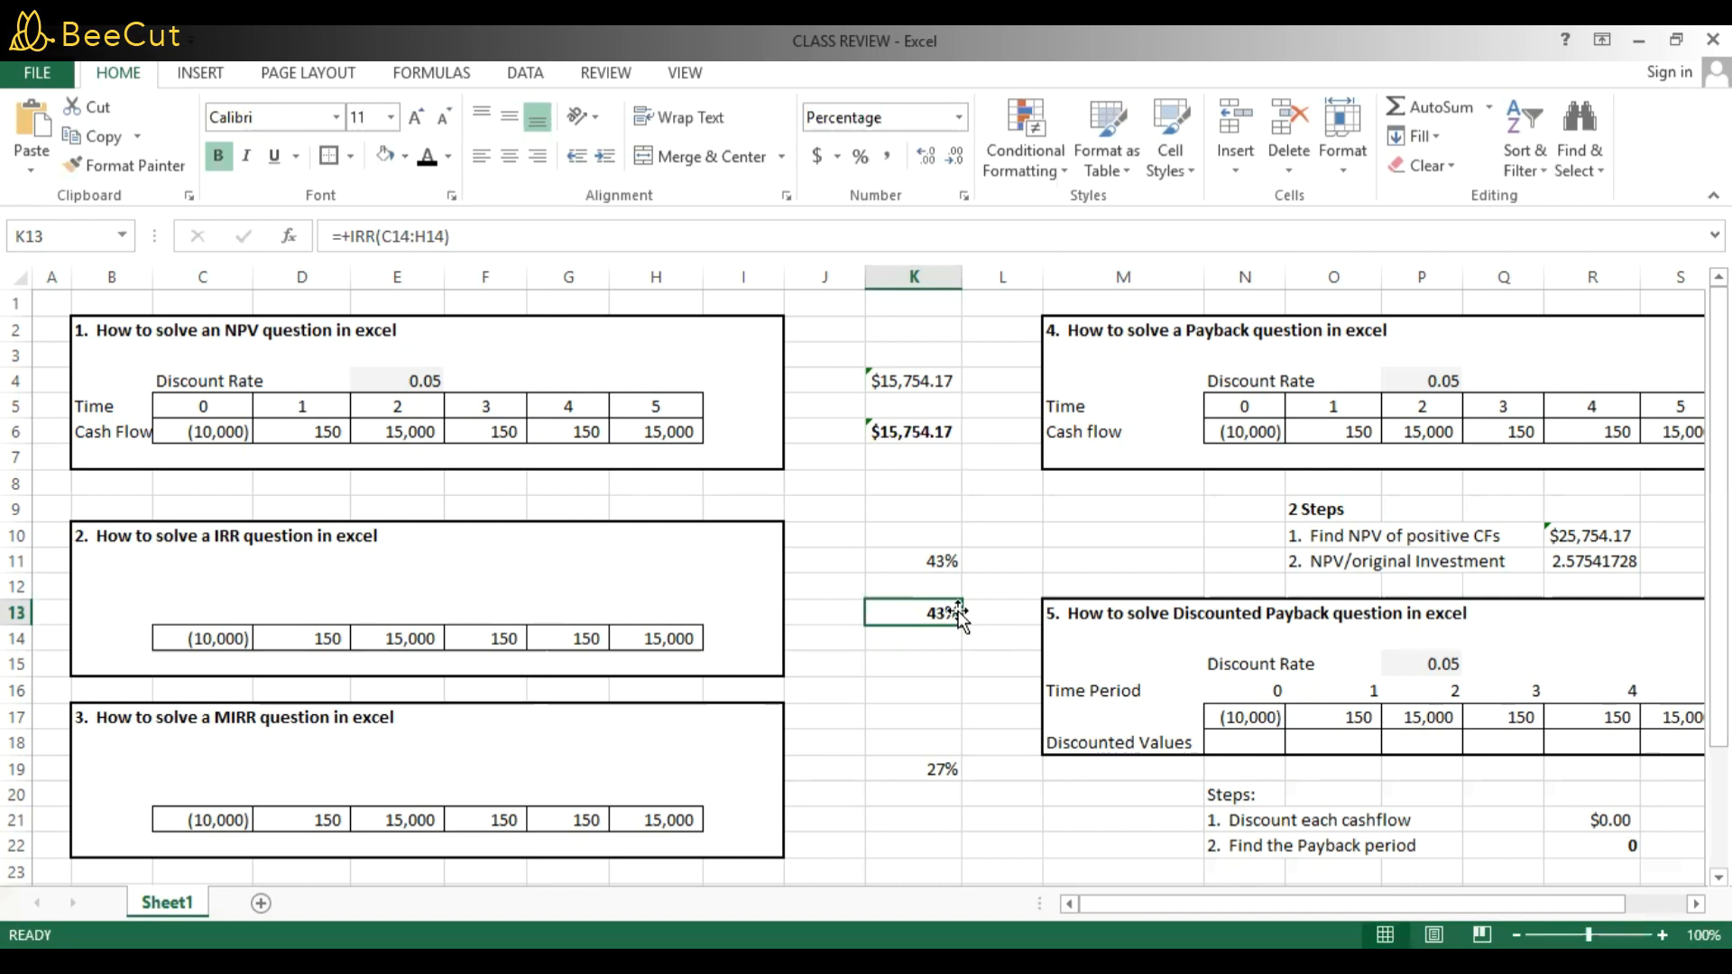
Calculate the MIRR of cash flows C21:H21 in K21, using 0.05 for both the finance rate and reinvestment rate.
{"action": "key", "text": "Down"}
{"action": "key", "text": "Down"}
{"action": "key", "text": "Down"}
{"action": "key", "text": "Down"}
{"action": "key", "text": "Down"}
{"action": "key", "text": "Down"}
{"action": "key", "text": "Down"}
{"action": "key", "text": "Down"}
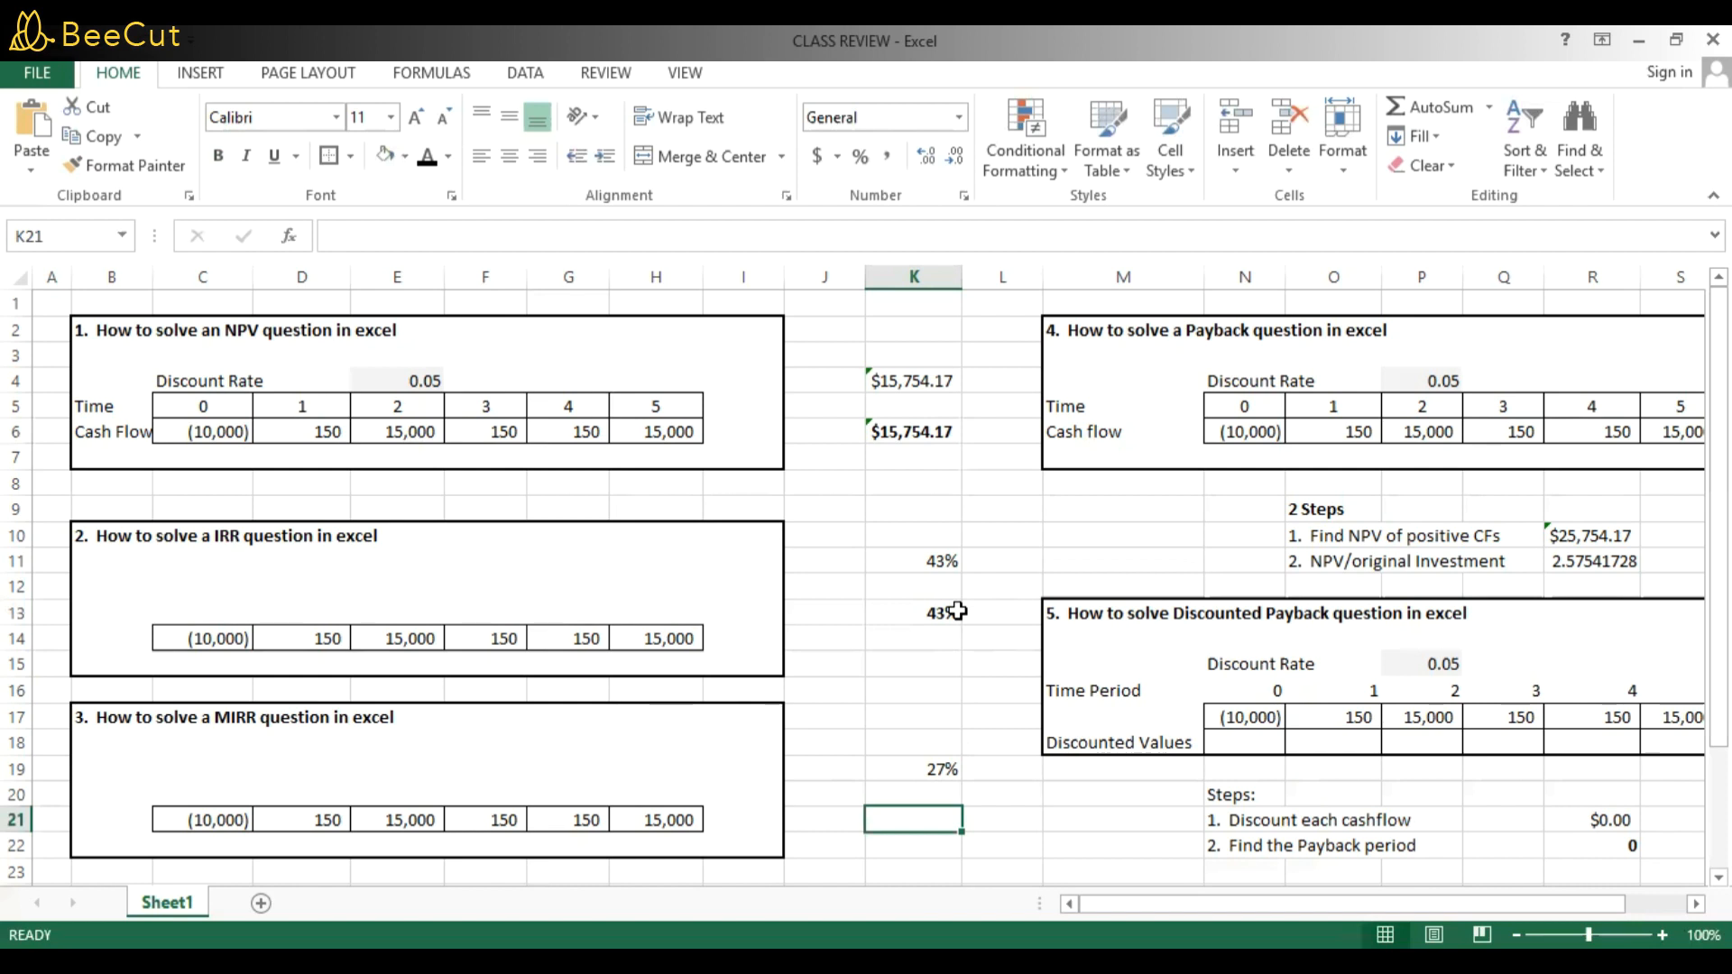
{"action": "type", "text": "+M"}
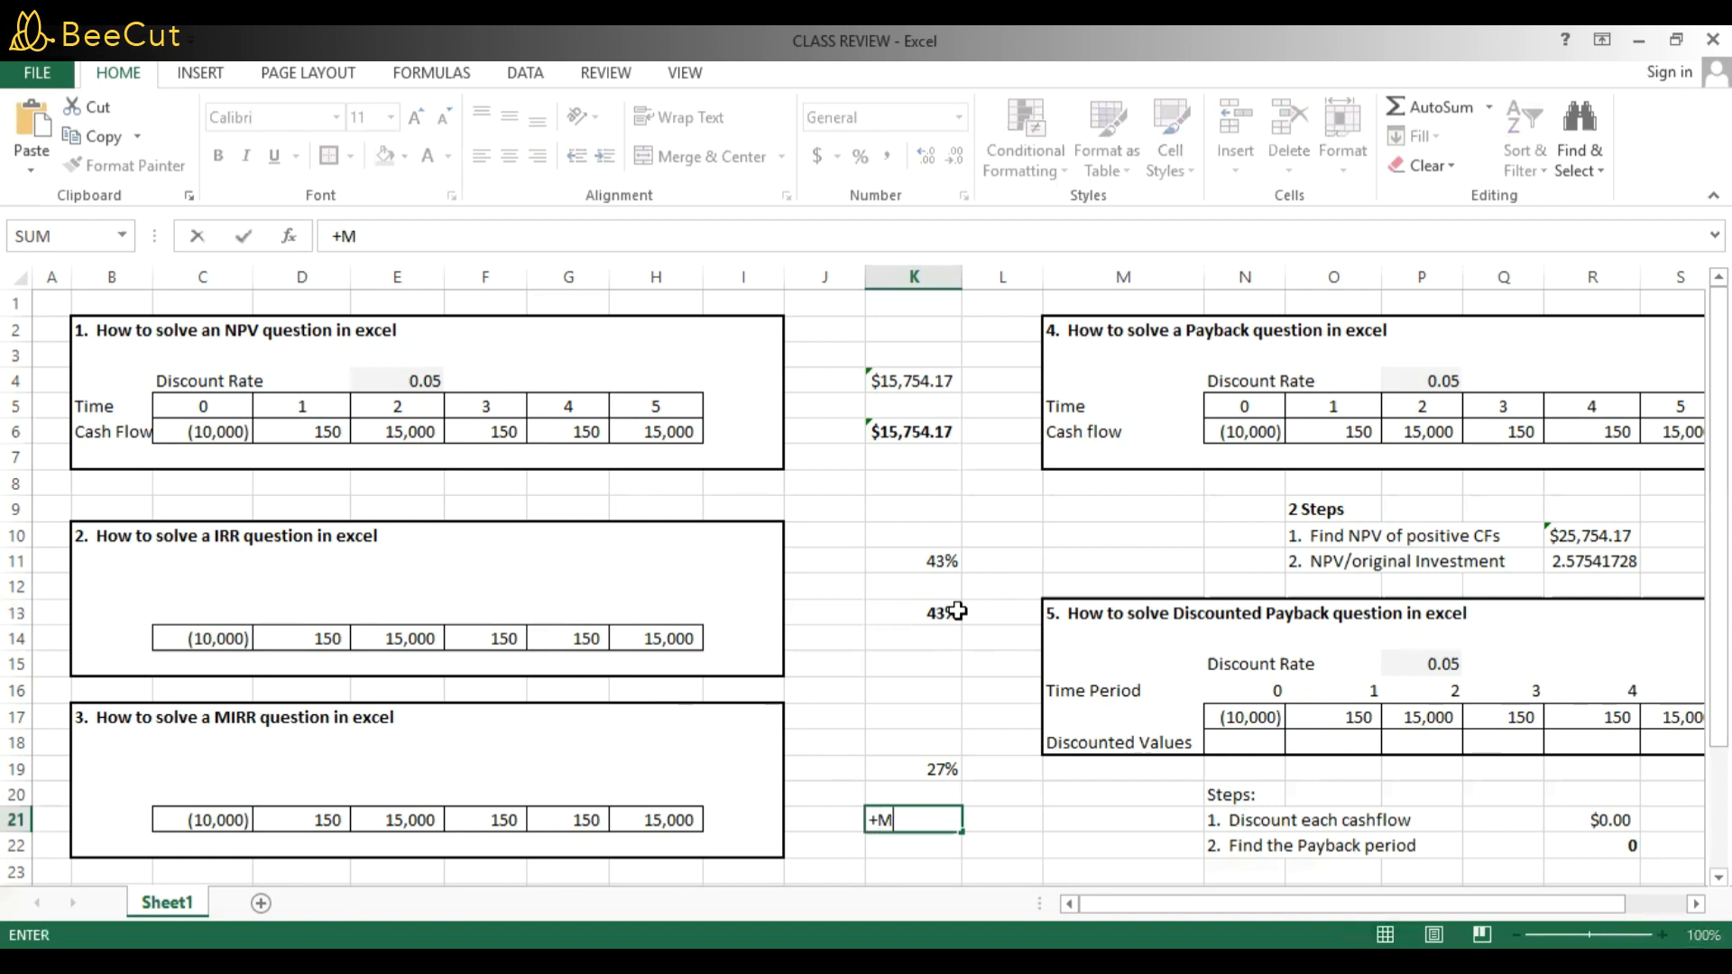
{"action": "type", "text": "IRR("}
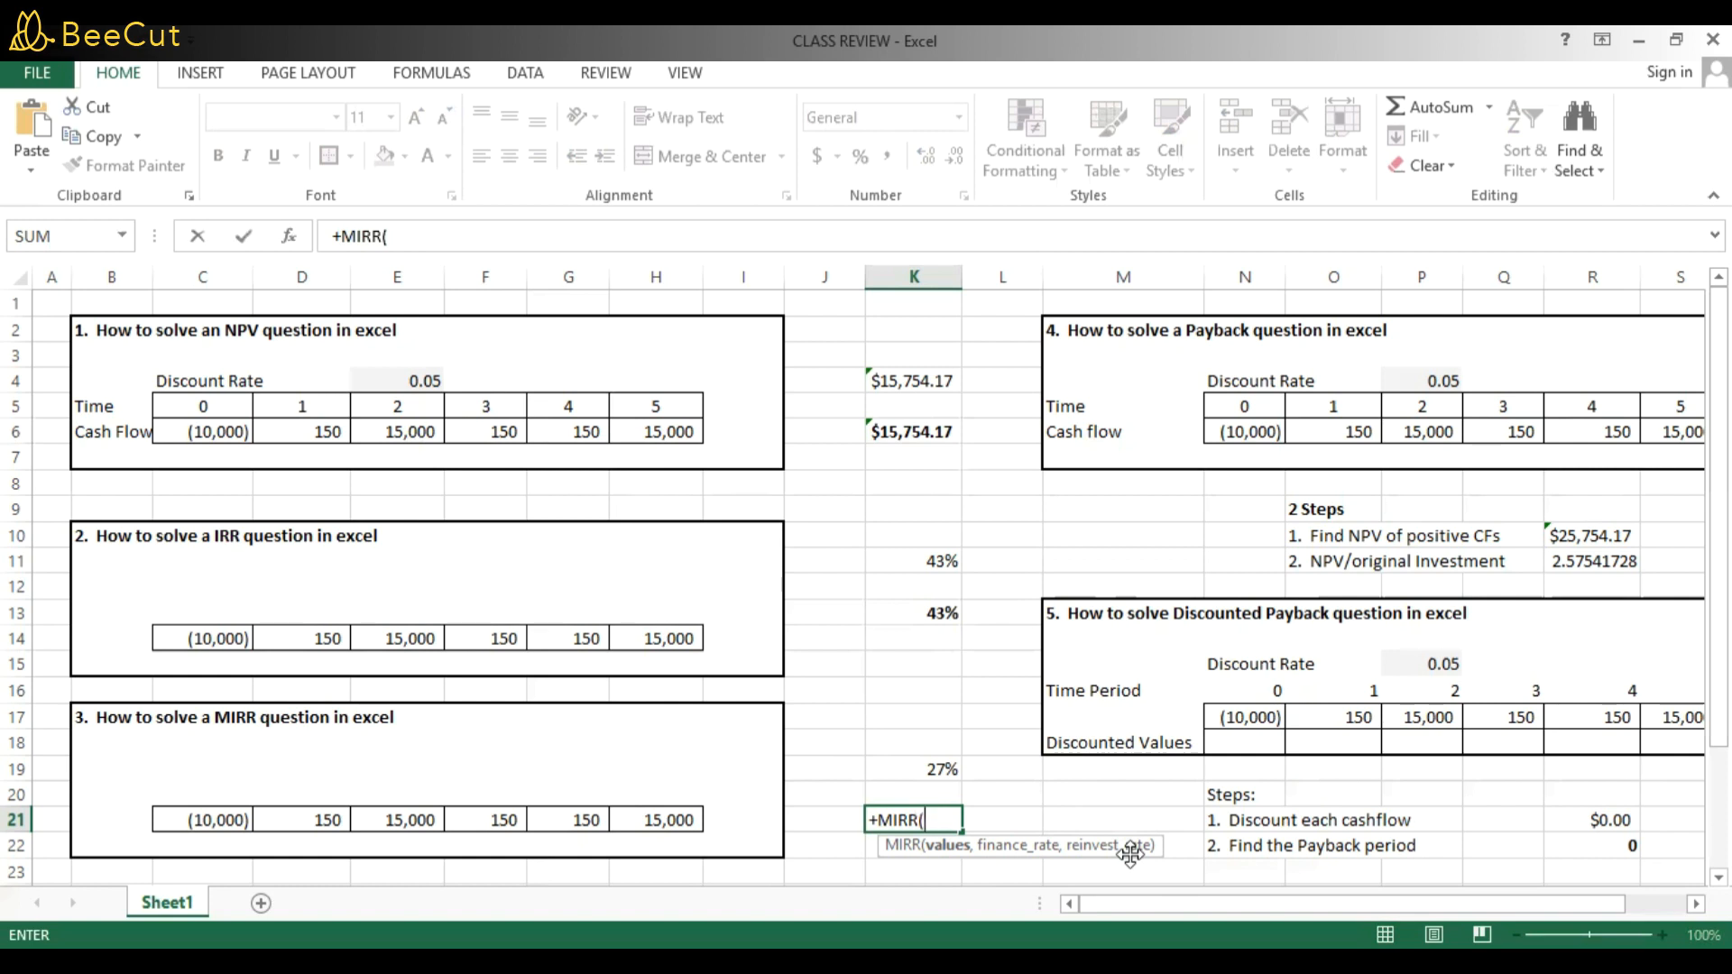
{"action": "left_click", "coordinate": [239, 820]}
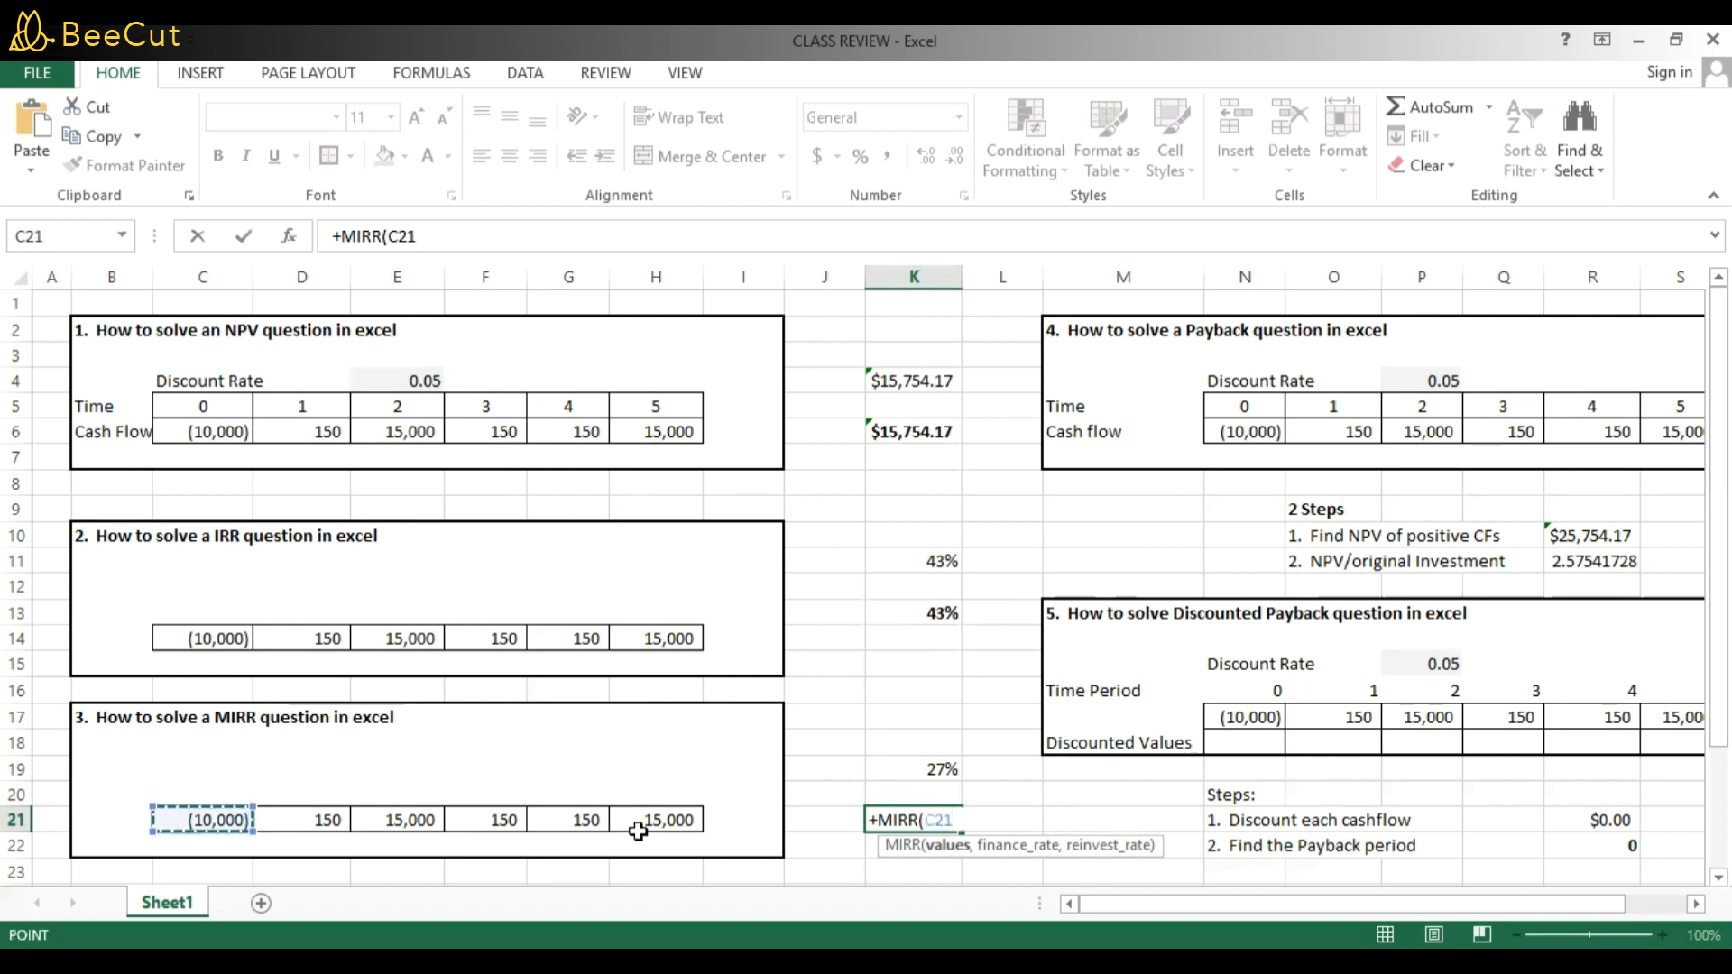
{"action": "left_click", "coordinate": [667, 820], "text": "shift"}
{"action": "type", "text": ",0.05"}
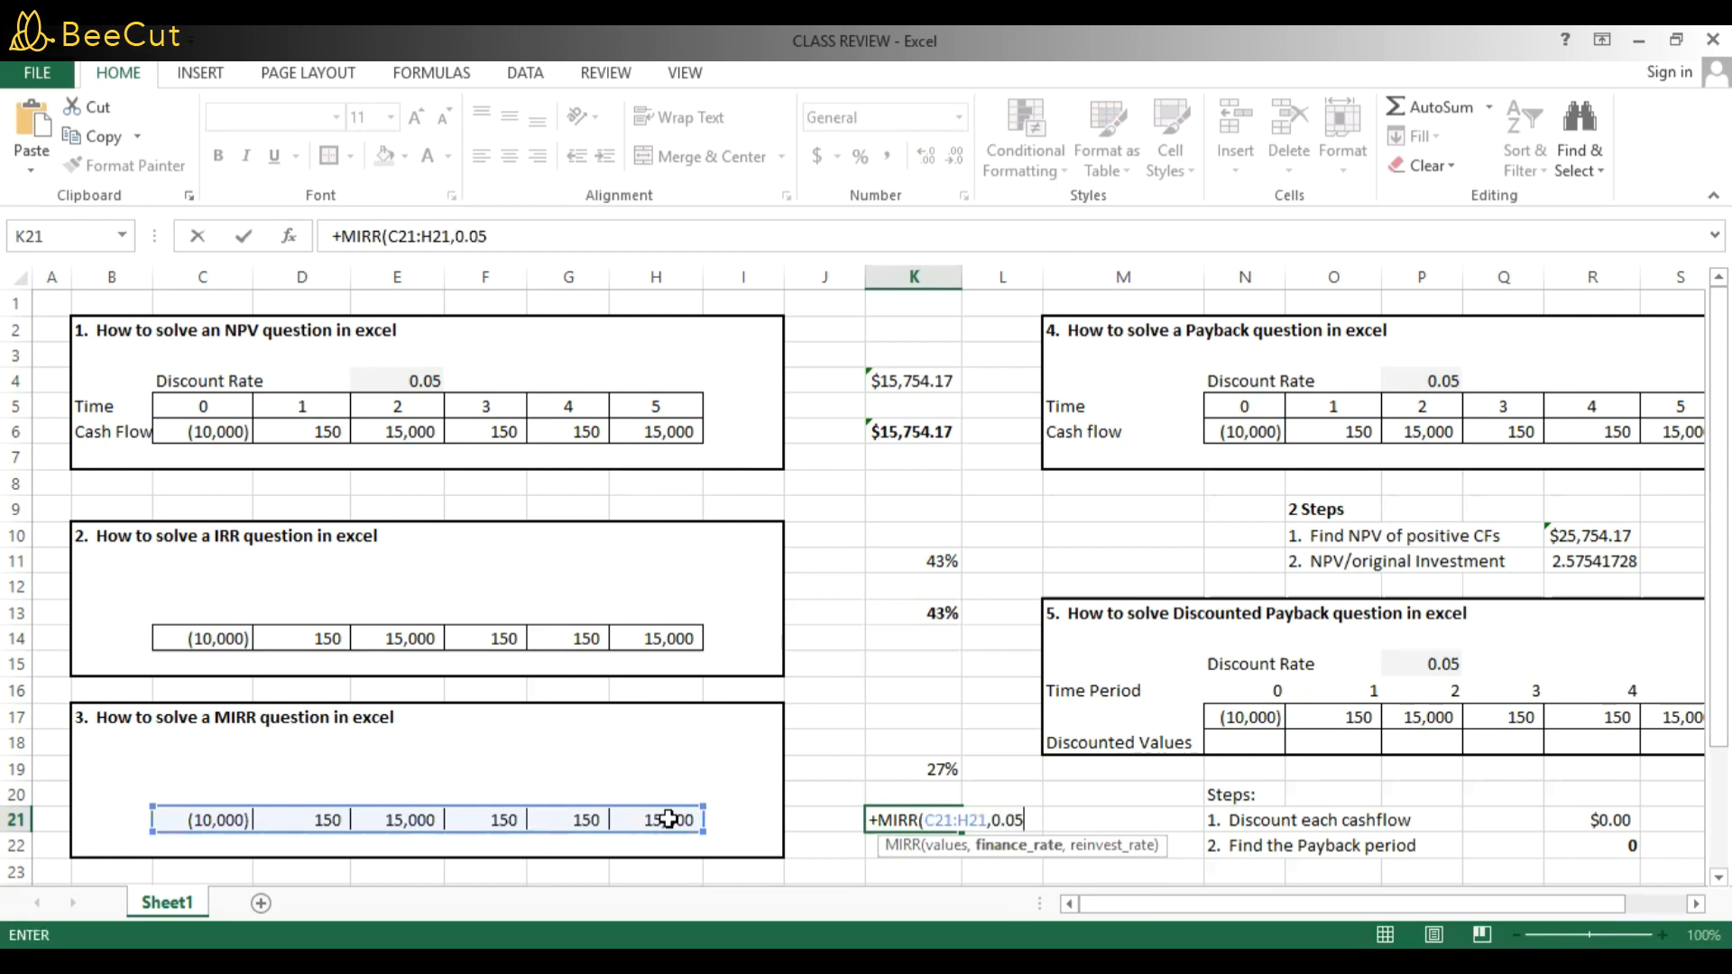
{"action": "type", "text": ",0.05"}
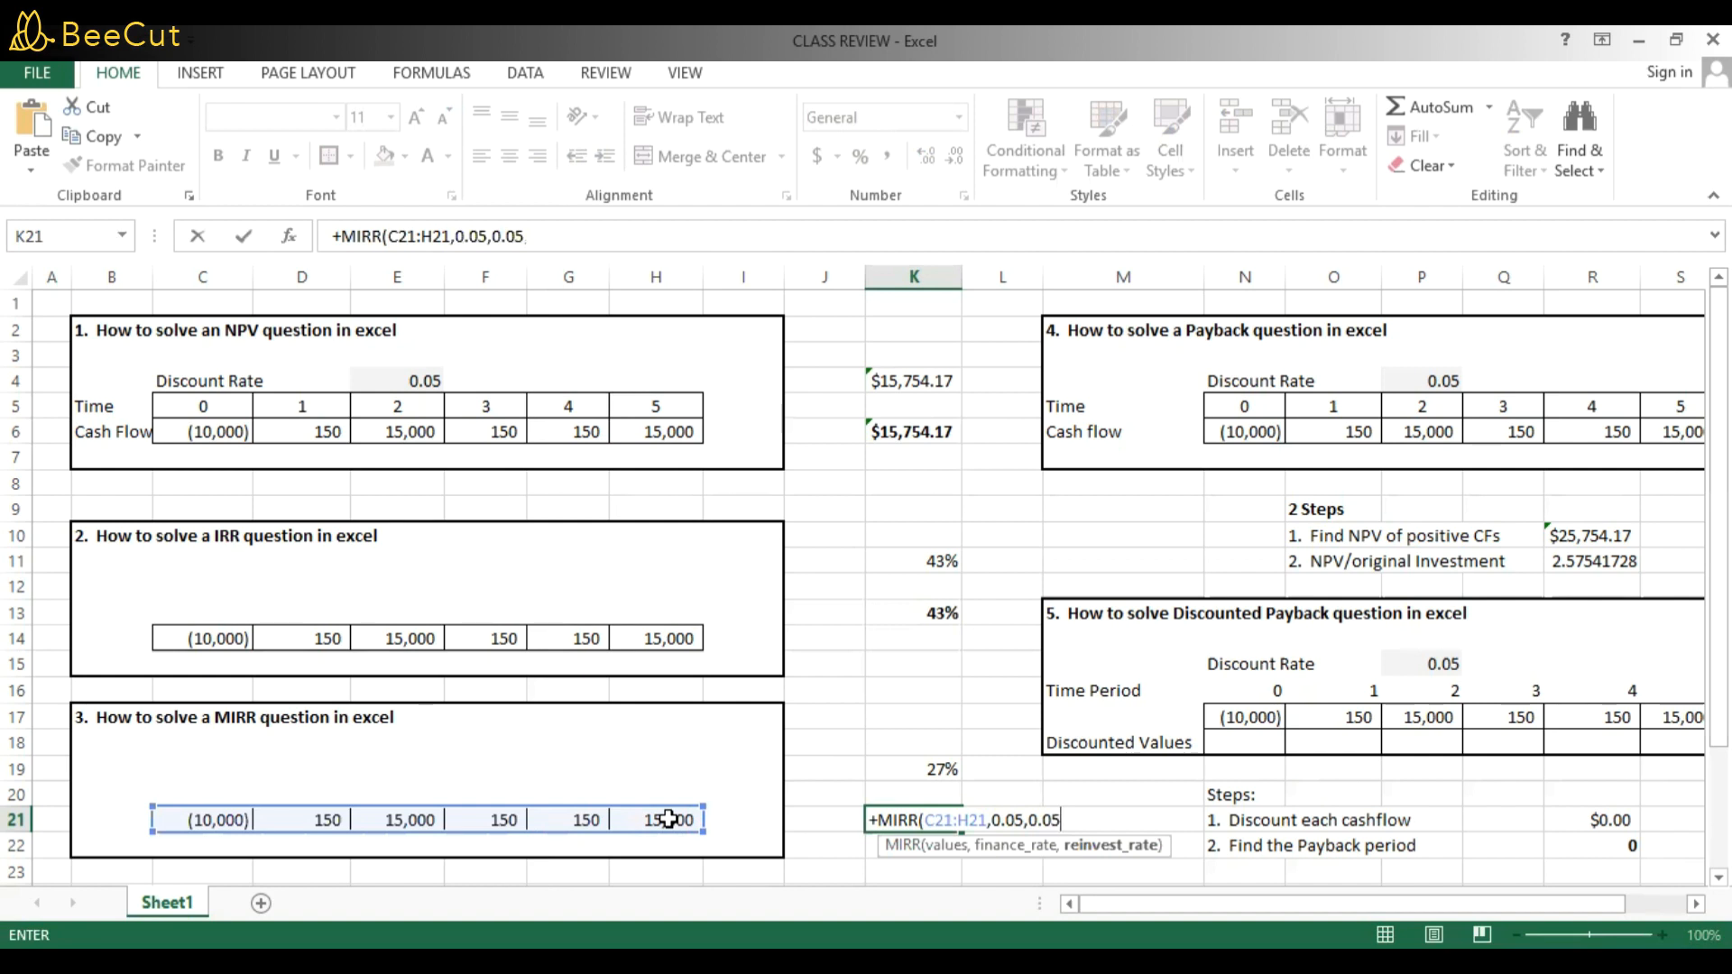
{"action": "type", "text": ")"}
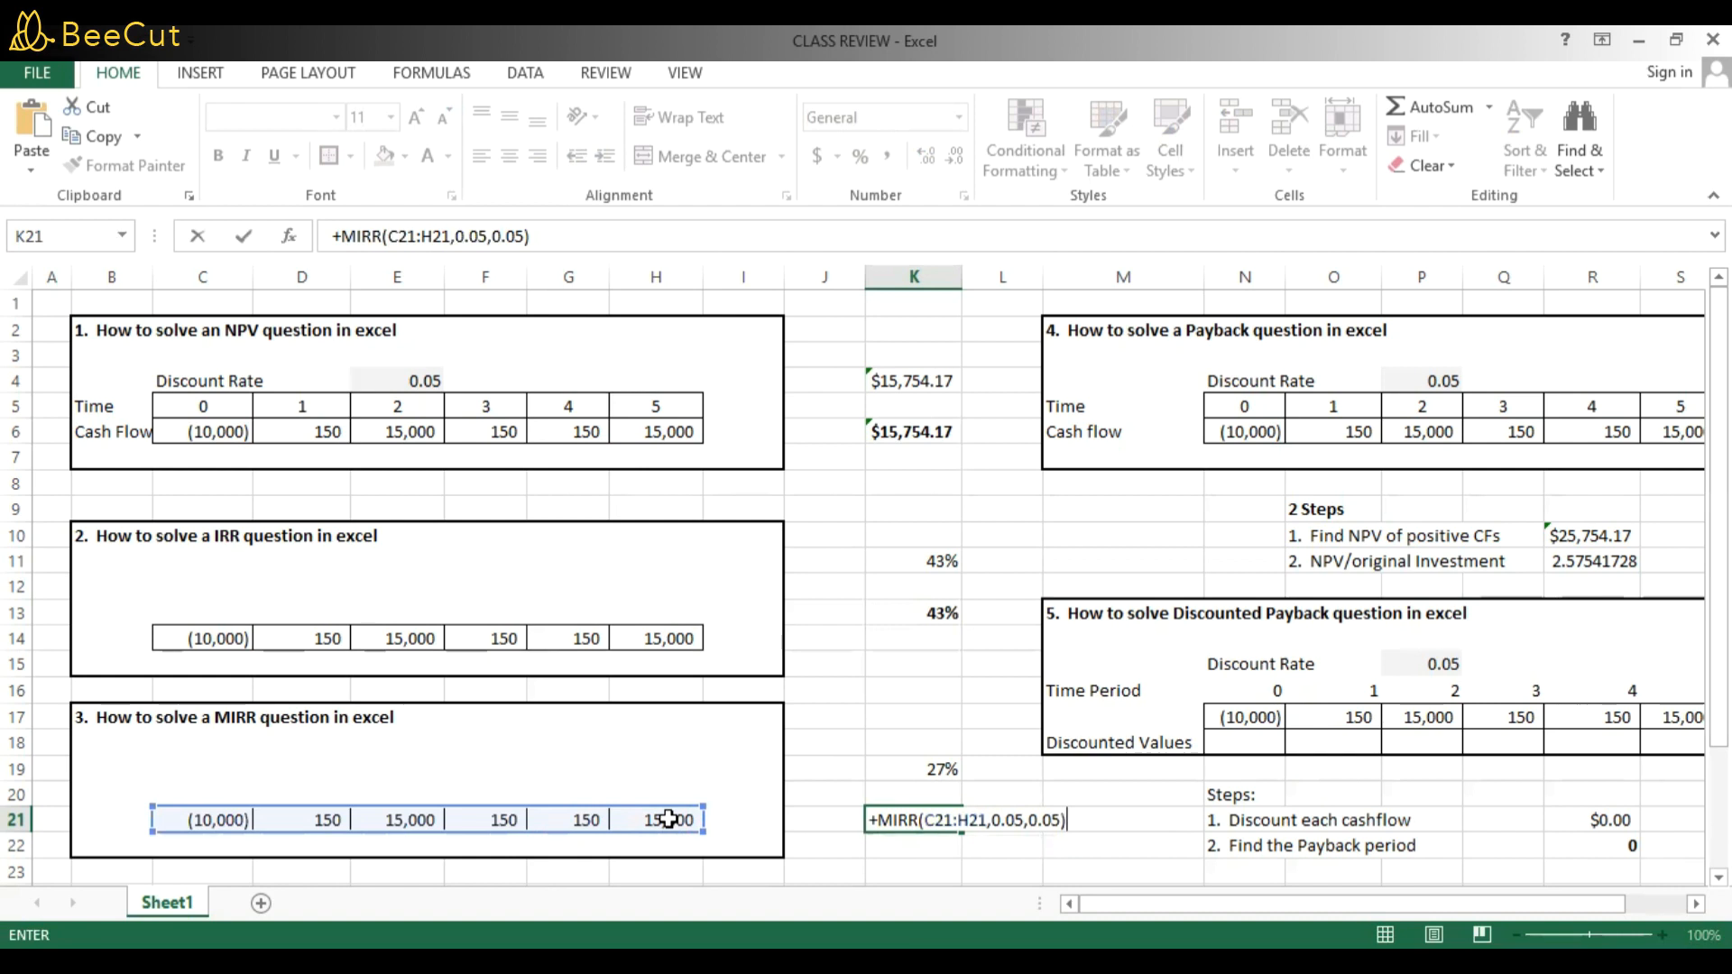
{"action": "key", "text": "Return"}
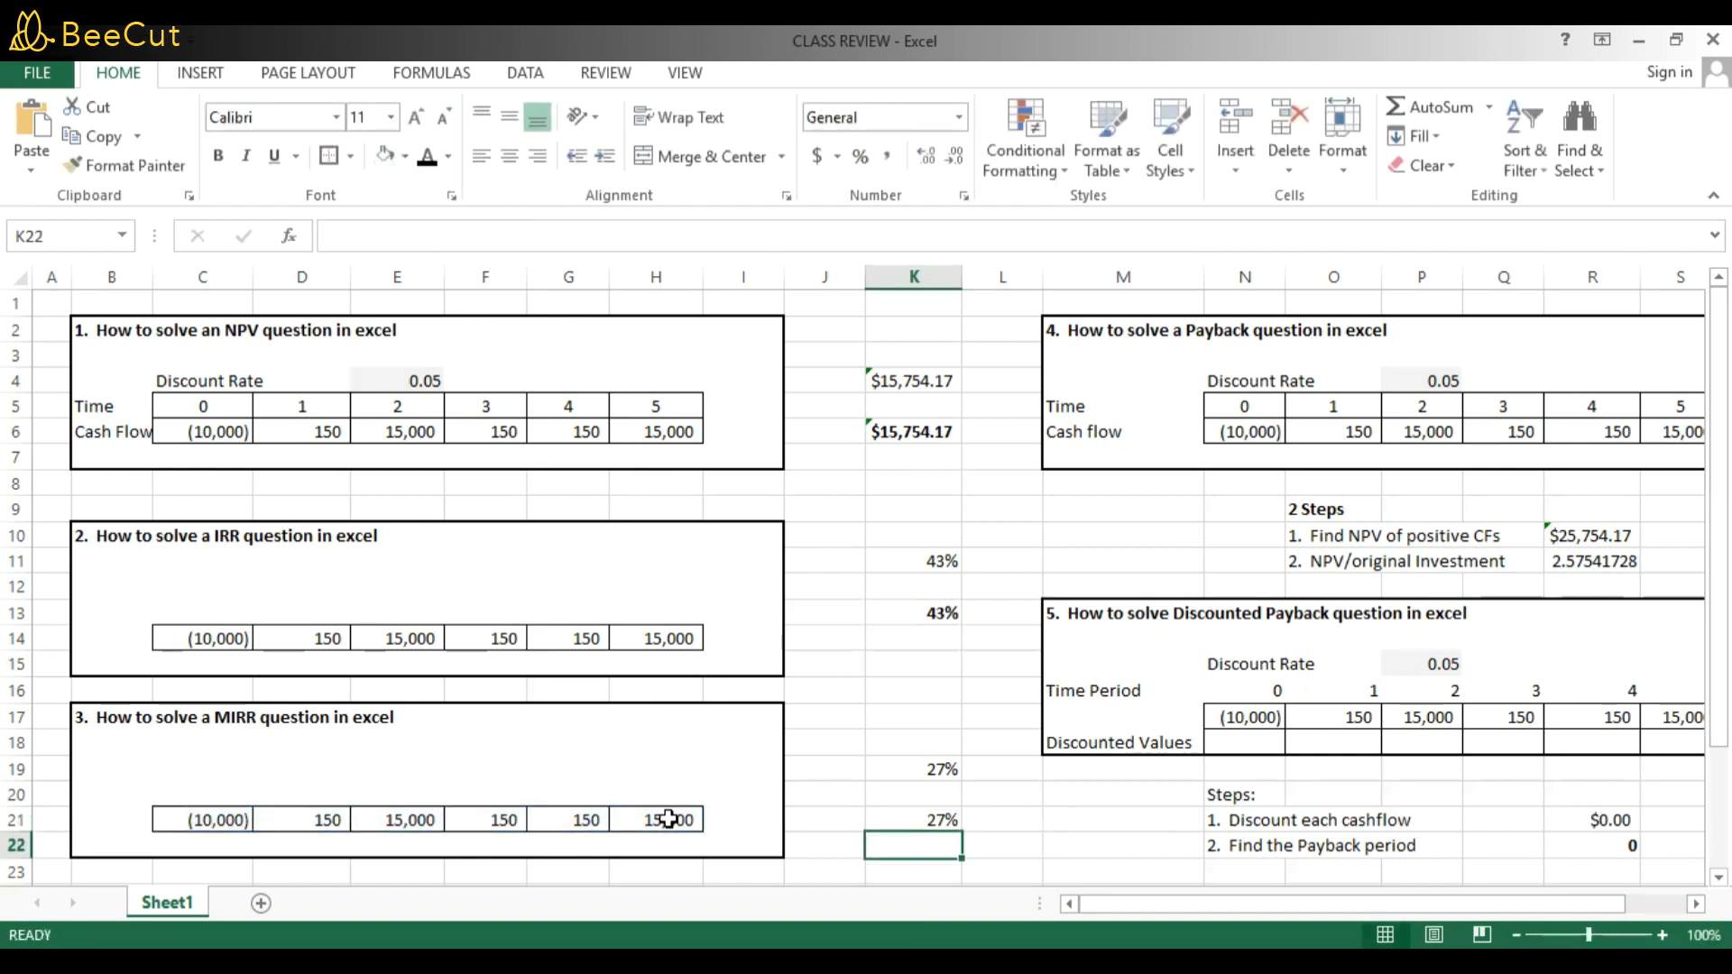
{"action": "key", "text": "Up"}
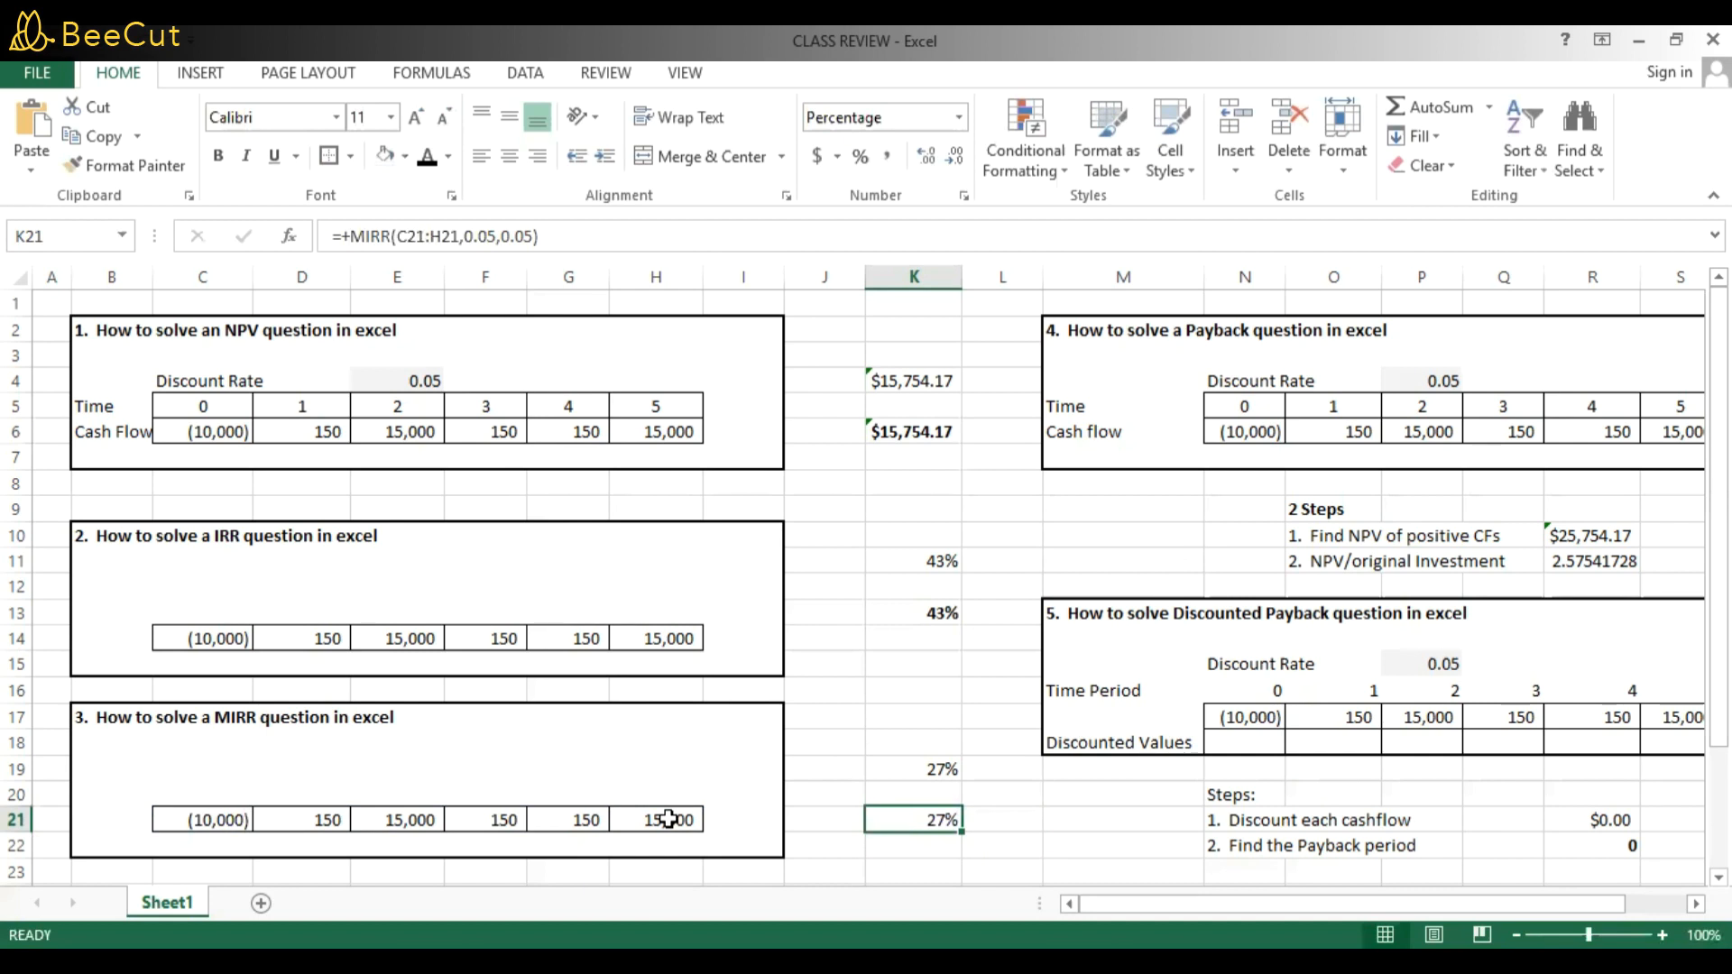
Examine the payback and discounted payback sections in columns M to T.
{"action": "key", "text": "Right"}
{"action": "key", "text": "Right"}
{"action": "key", "text": "Right"}
{"action": "key", "text": "Right"}
{"action": "key", "text": "Right"}
{"action": "key", "text": "Right"}
{"action": "key", "text": "Right"}
{"action": "key", "text": "Right"}
{"action": "key", "text": "Right"}
{"action": "key", "text": "Right"}
{"action": "key", "text": "Right"}
{"action": "key", "text": "Right"}
{"action": "key", "text": "Right"}
{"action": "key", "text": "Right"}
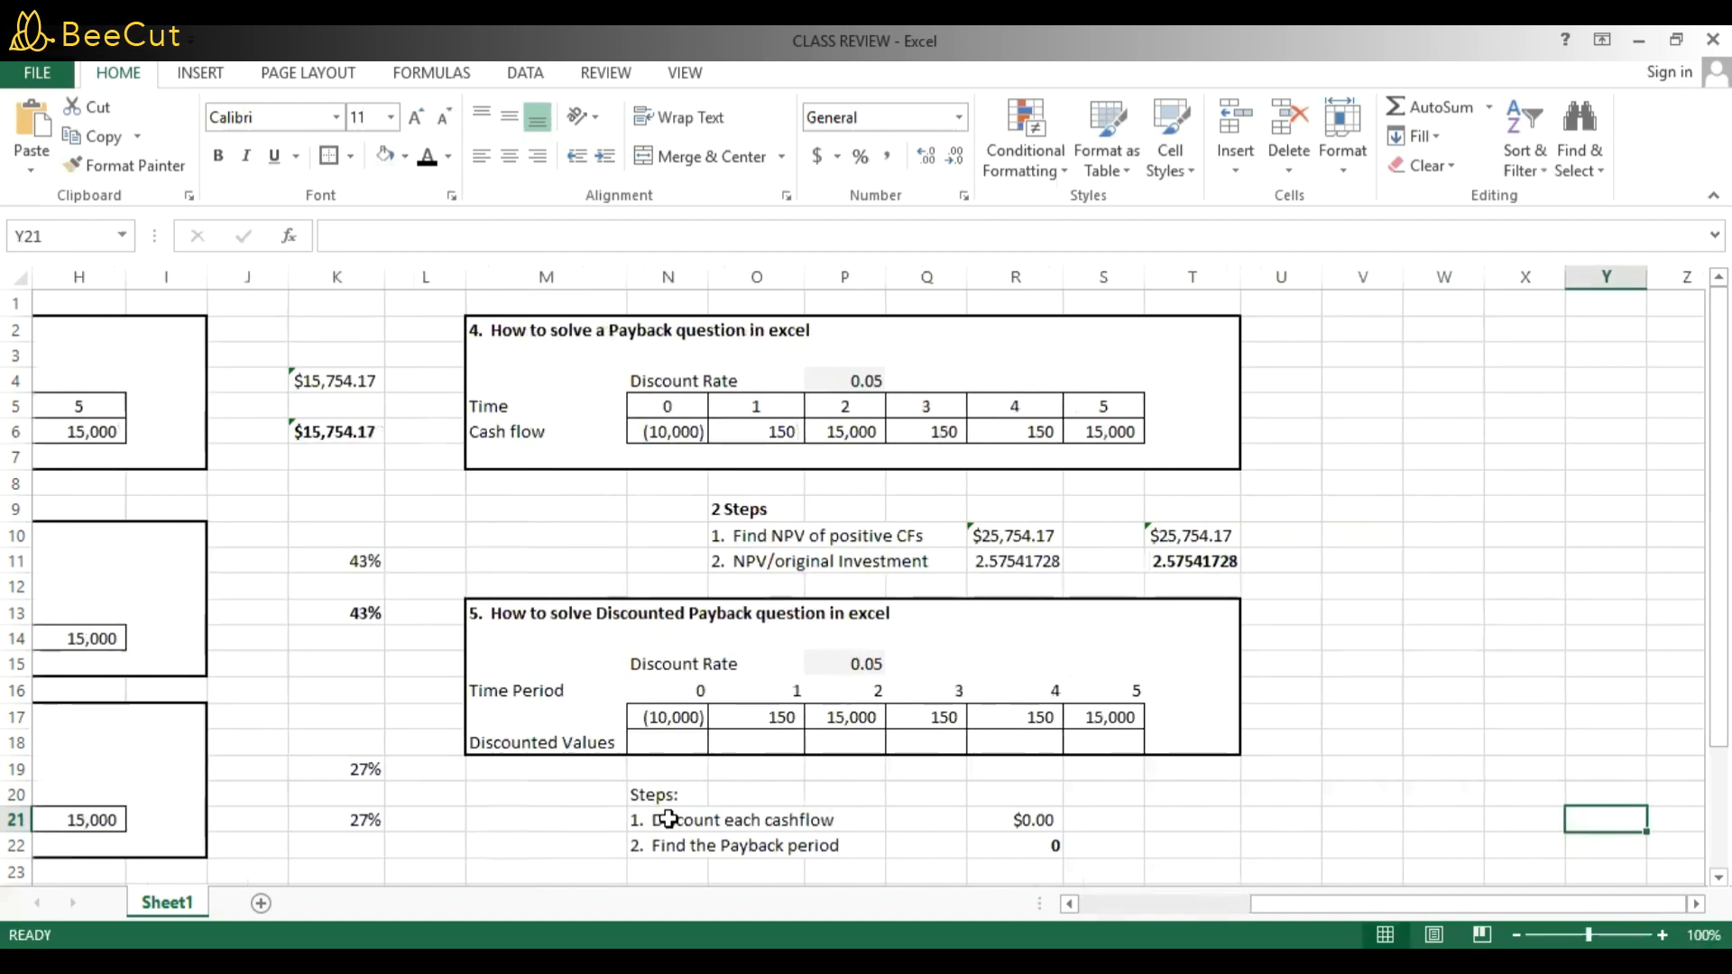
Clear the existing payback results from cells T10 and T11.
{"action": "key", "text": "Up"}
{"action": "key", "text": "Up"}
{"action": "key", "text": "Up"}
{"action": "key", "text": "Up"}
{"action": "key", "text": "Up"}
{"action": "key", "text": "Up"}
{"action": "key", "text": "Up"}
{"action": "key", "text": "Up"}
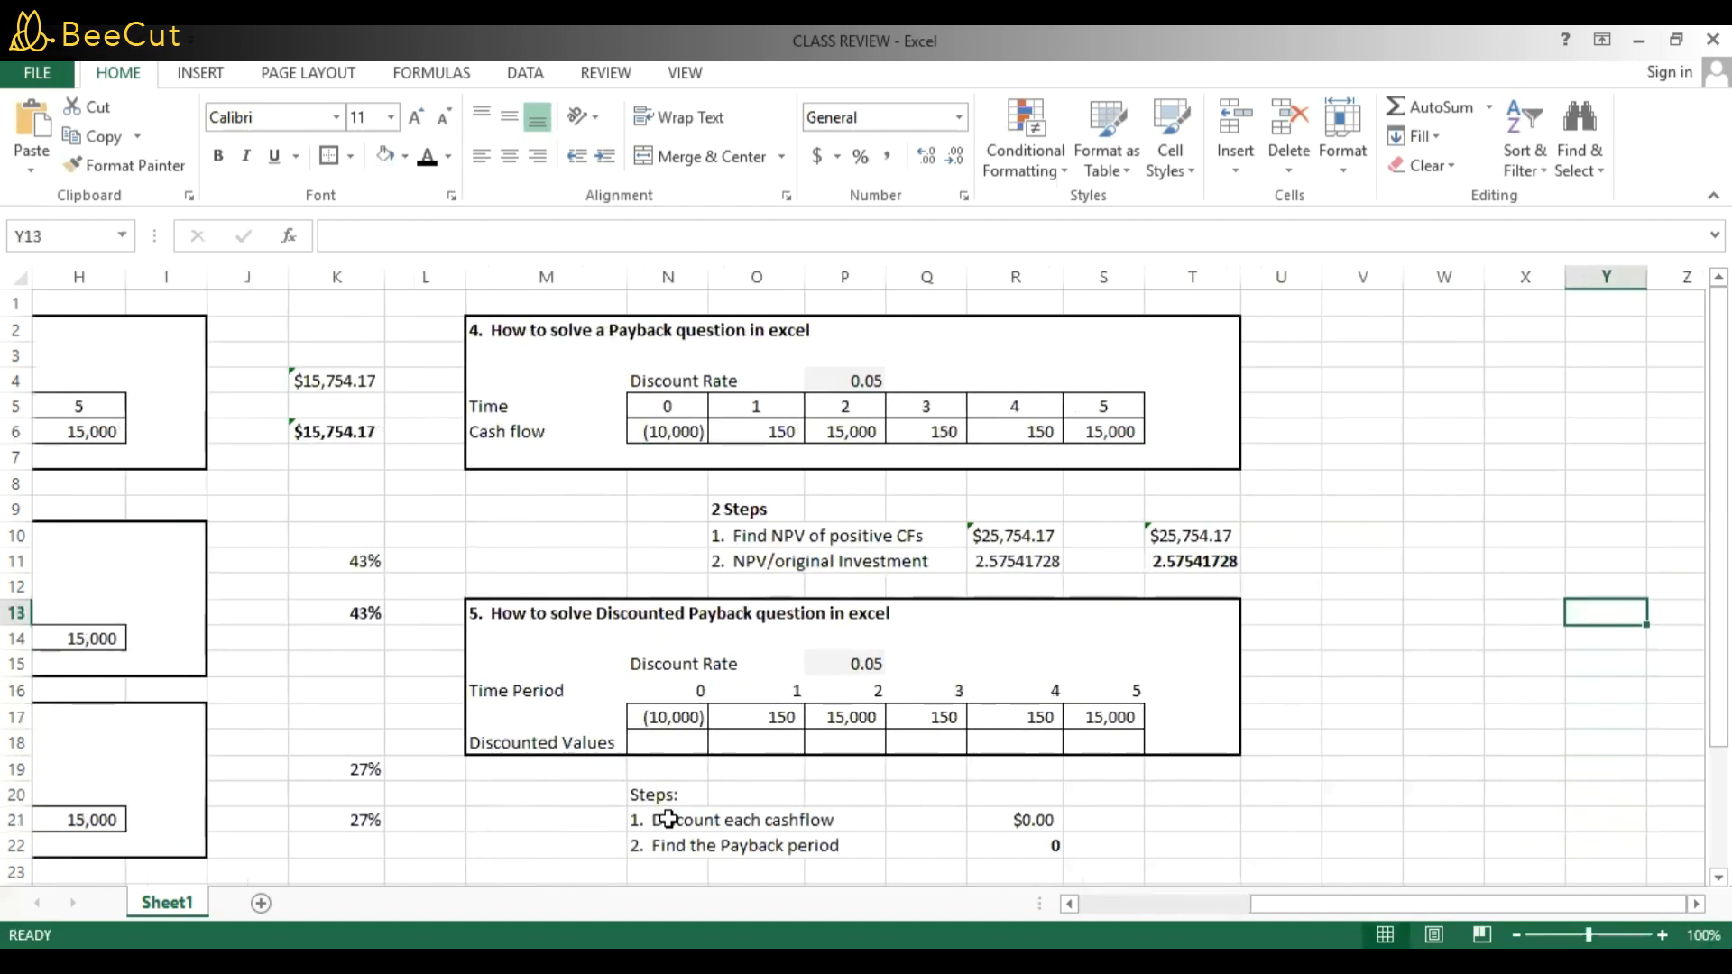
{"action": "key", "text": "Left"}
{"action": "key", "text": "Left"}
{"action": "key", "text": "Left"}
{"action": "key", "text": "Left"}
{"action": "key", "text": "Left"}
{"action": "key", "text": "Up"}
{"action": "key", "text": "Up"}
{"action": "key", "text": "Up"}
{"action": "key", "text": "BackSpace"}
{"action": "key", "text": "Return"}
{"action": "key", "text": "BackSpace"}
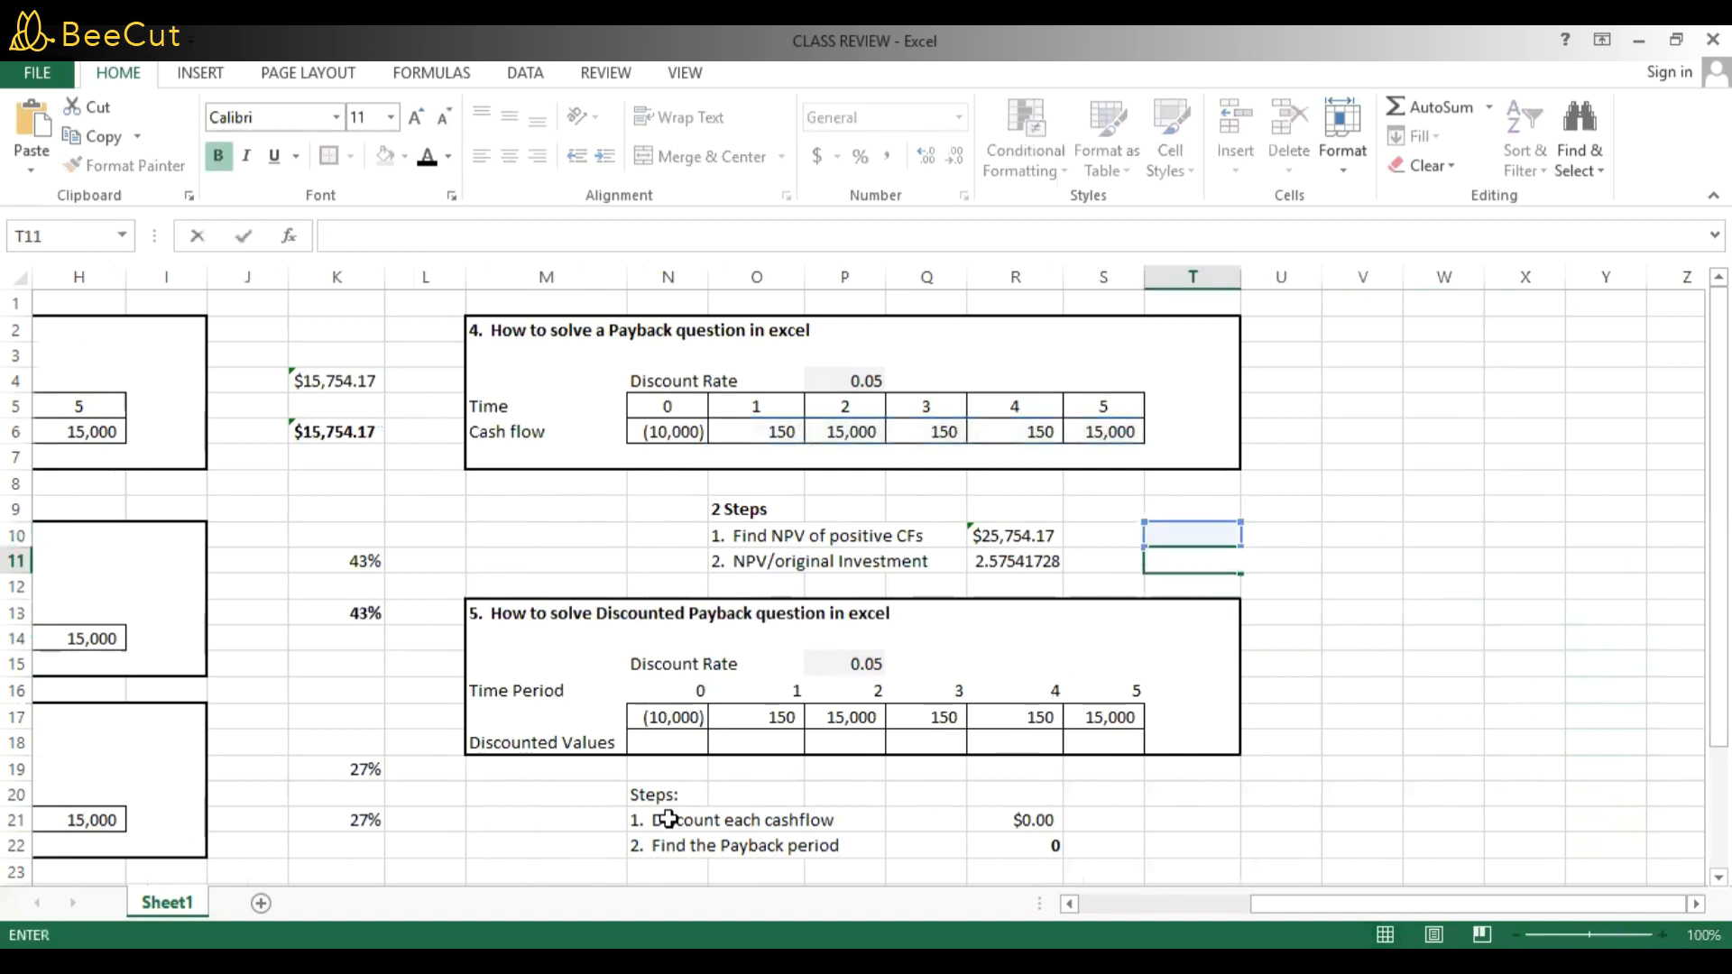
{"action": "key", "text": "Up"}
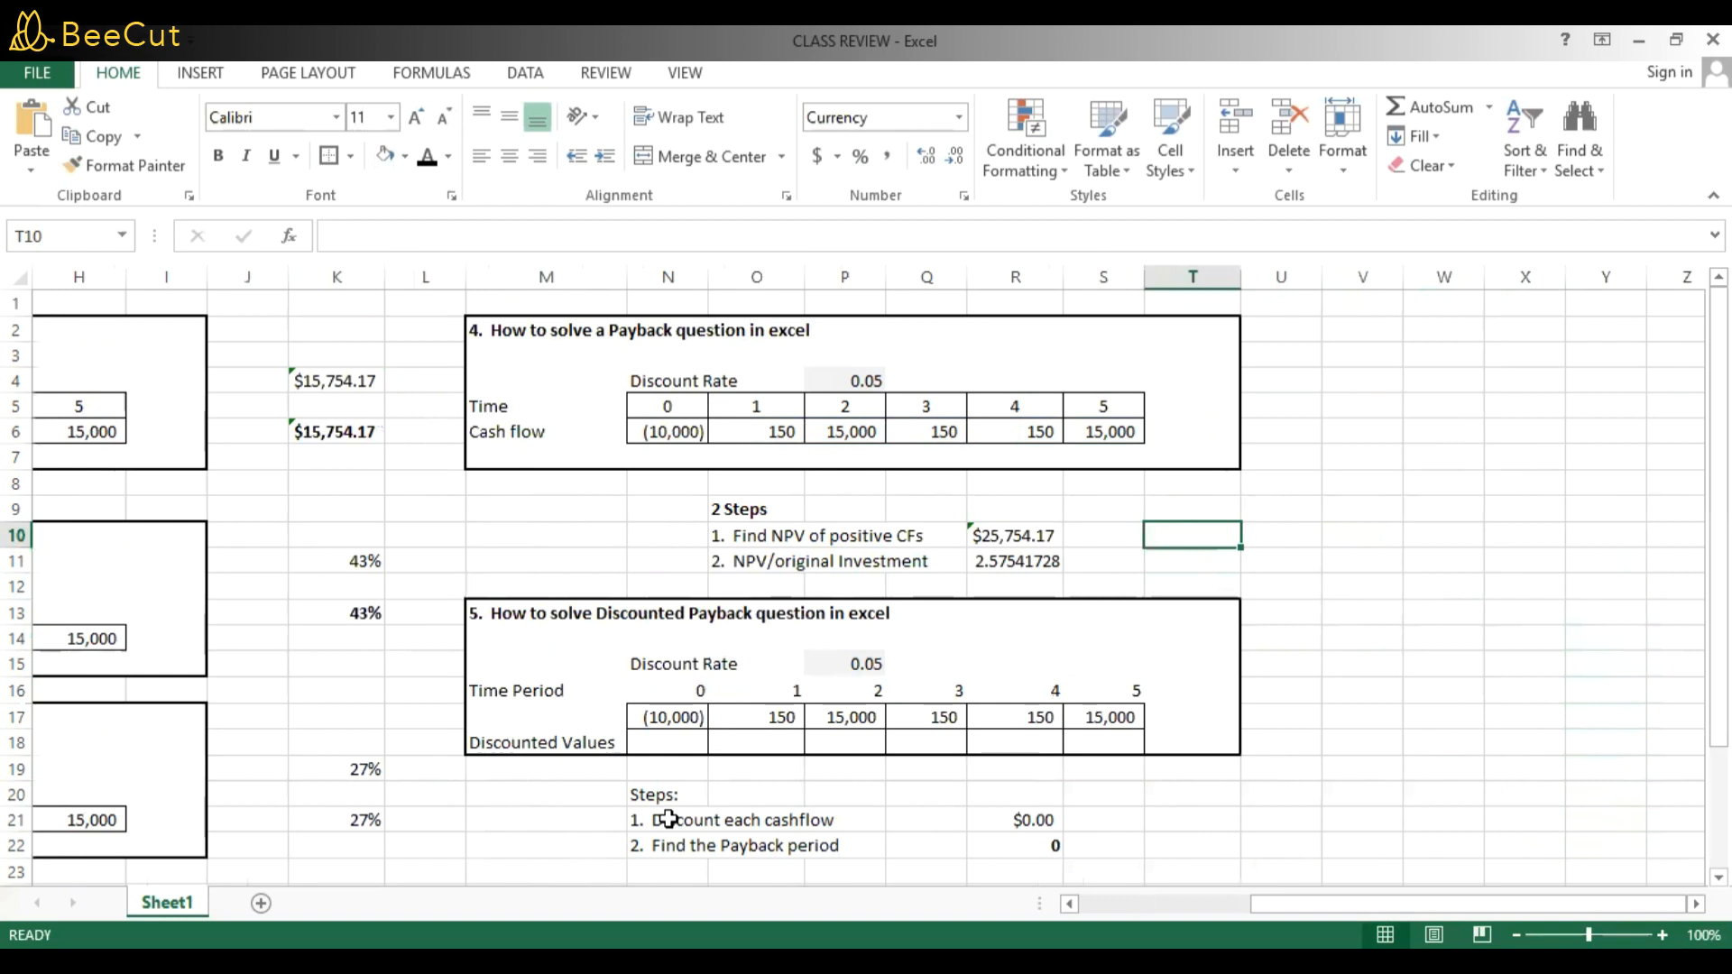
Calculate the NPV of the positive cash flows O6:S6 in T10, using a rate of 0.05.
{"action": "type", "text": "+np"}
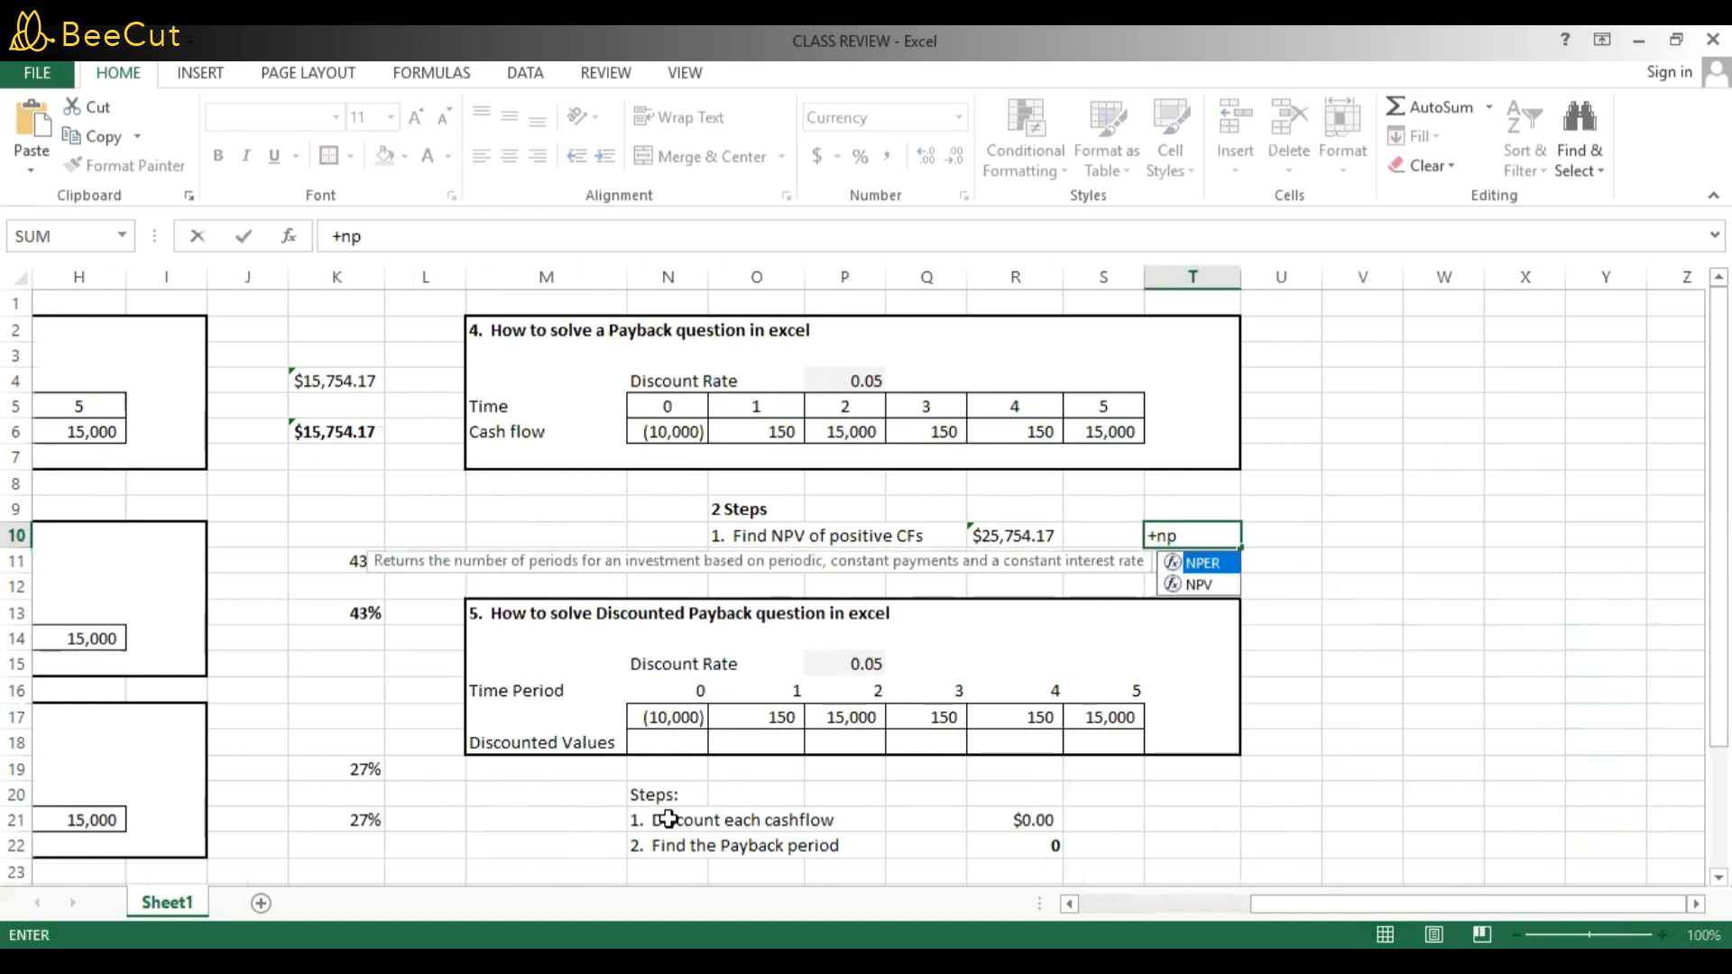
{"action": "type", "text": "v"}
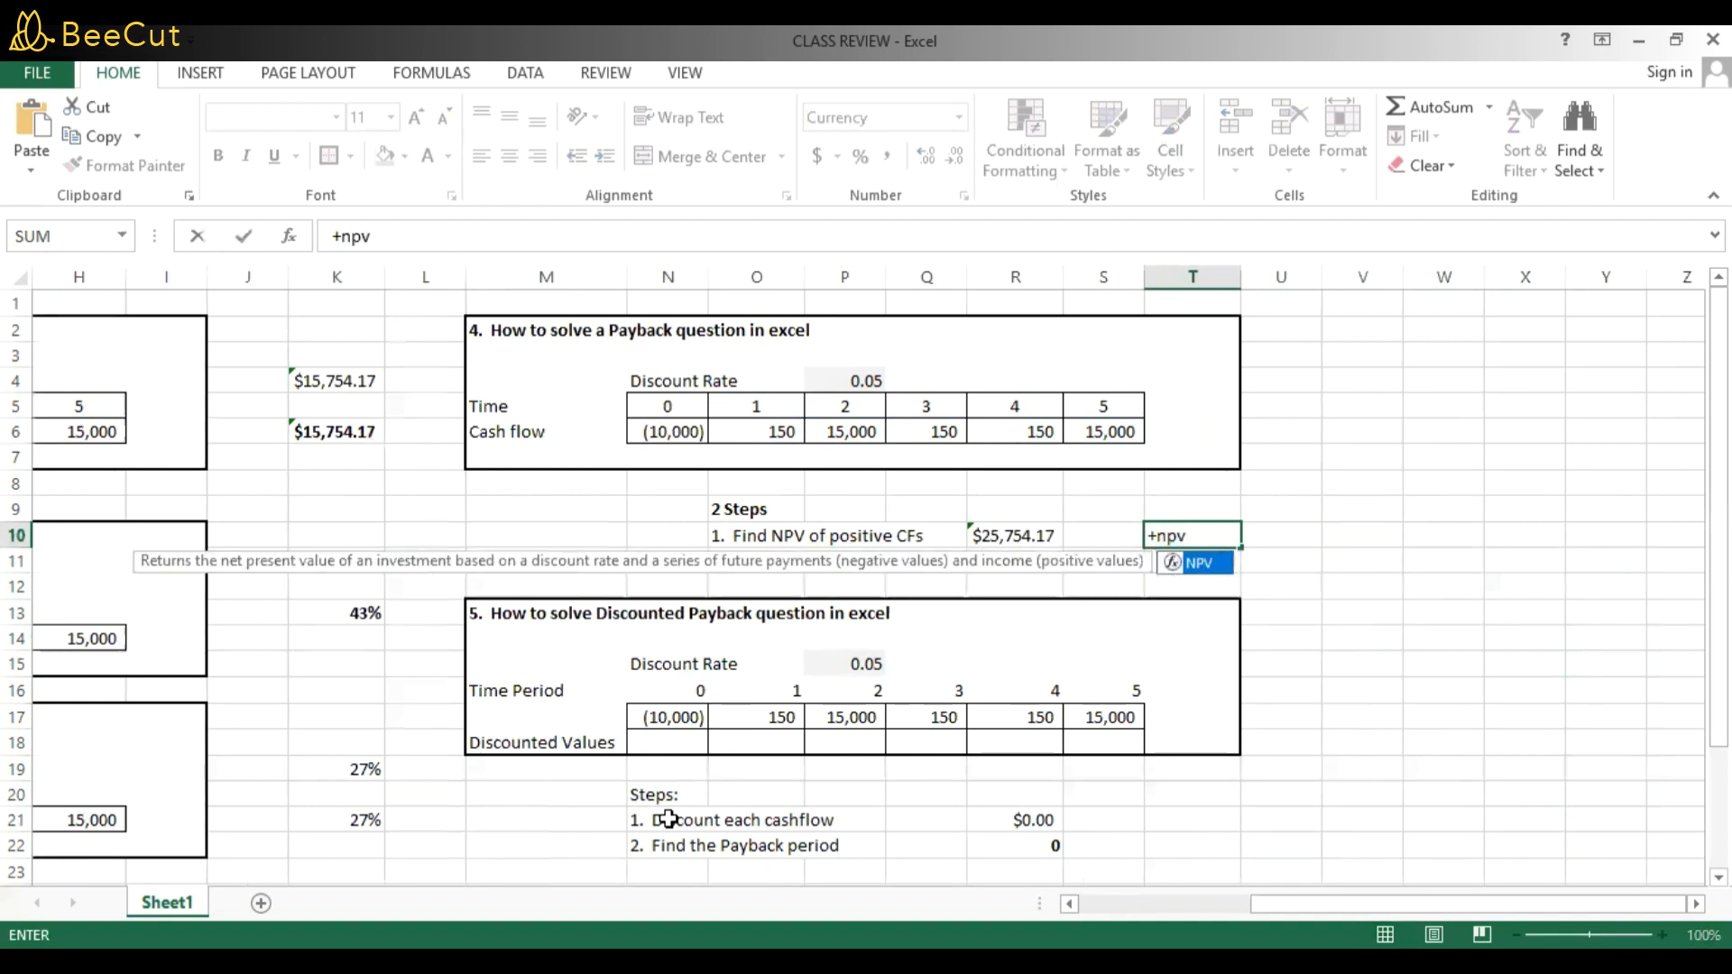
{"action": "type", "text": "("}
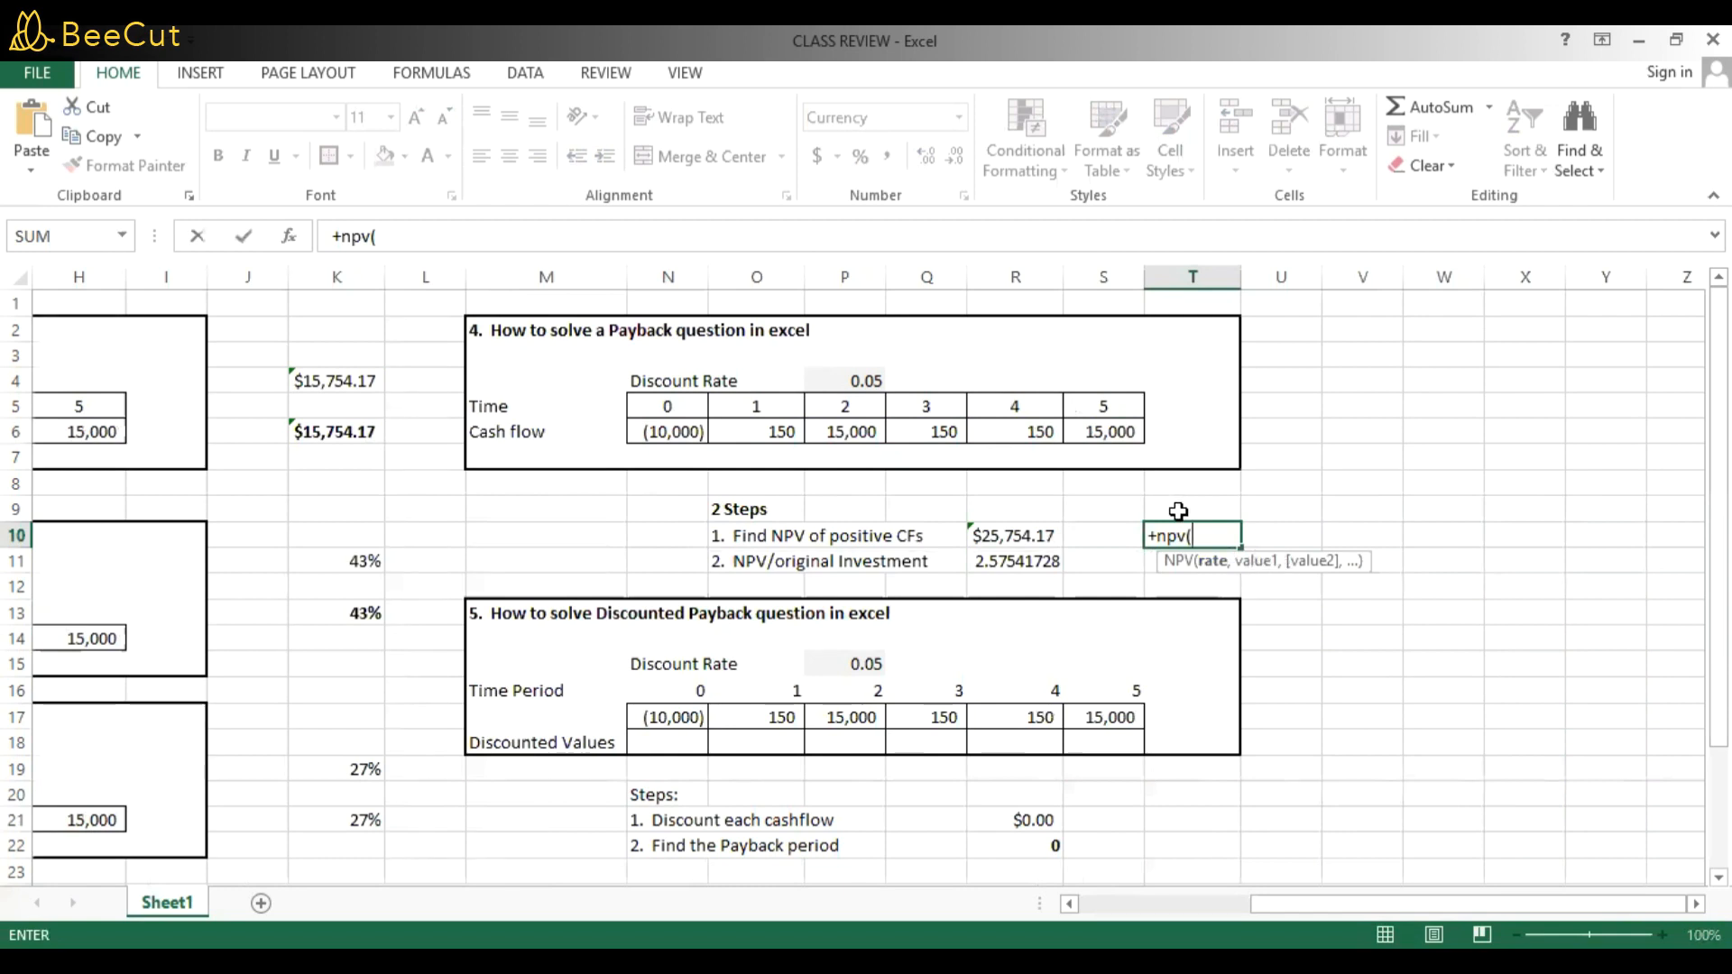
{"action": "type", "text": "0.05"}
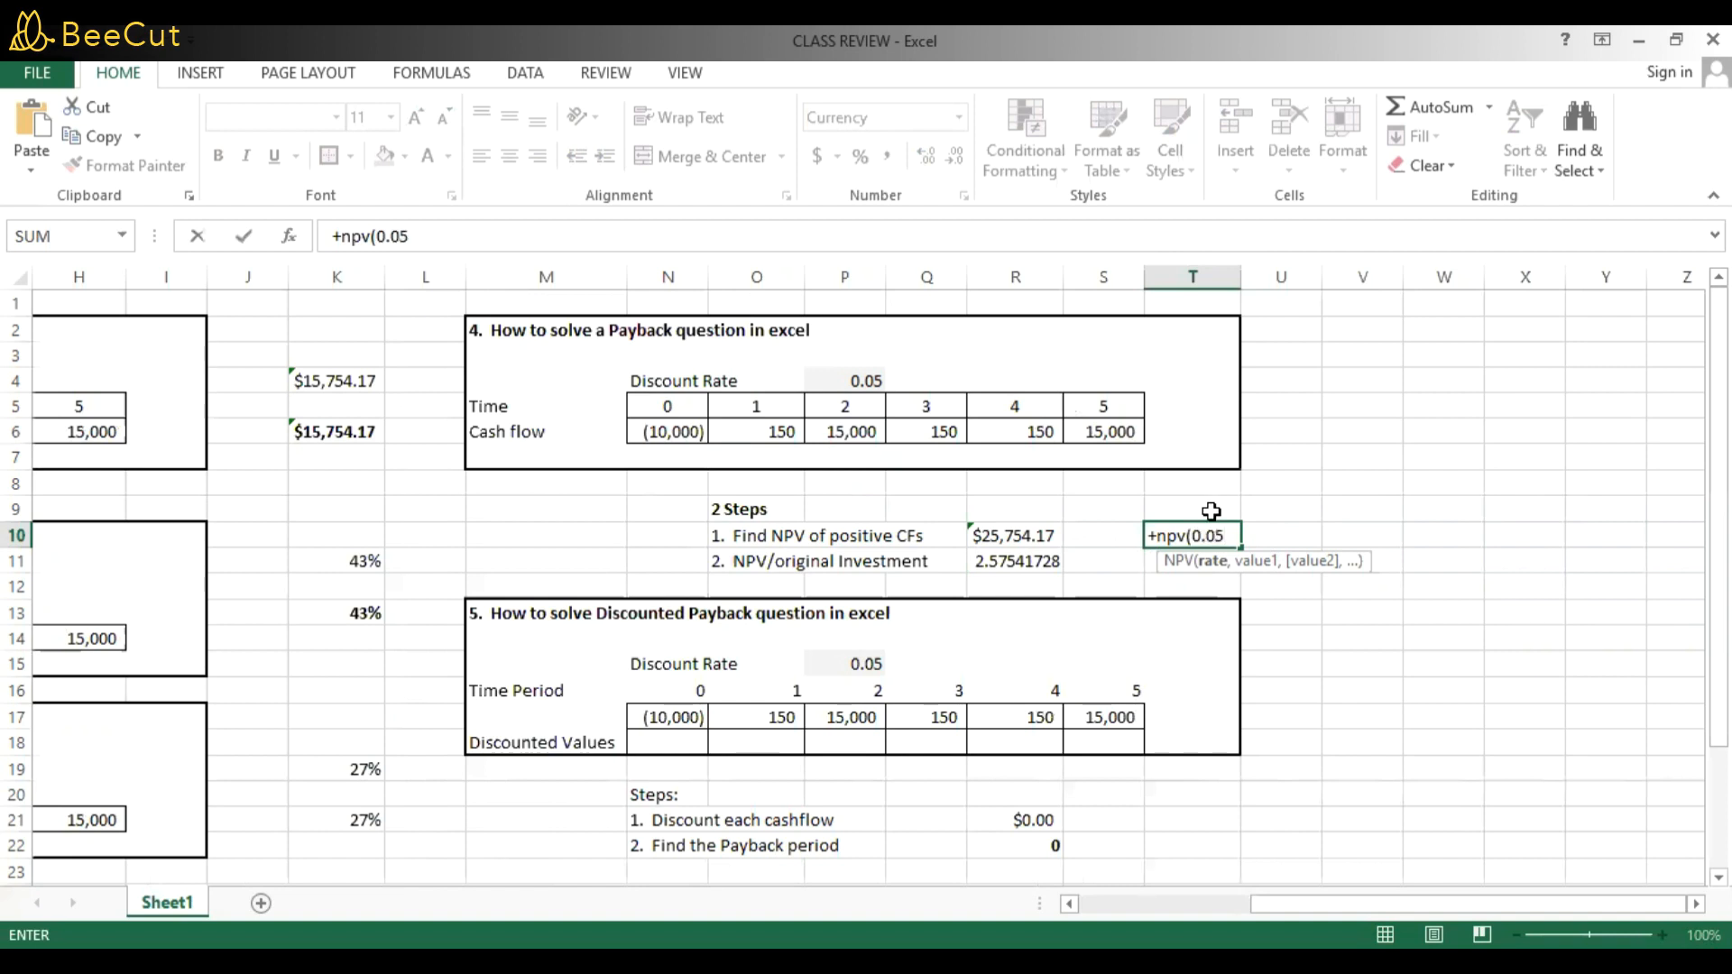
{"action": "type", "text": ","}
{"action": "left_click_drag", "start_coordinate": [785, 431], "coordinate": [1093, 431]}
{"action": "type", "text": ")"}
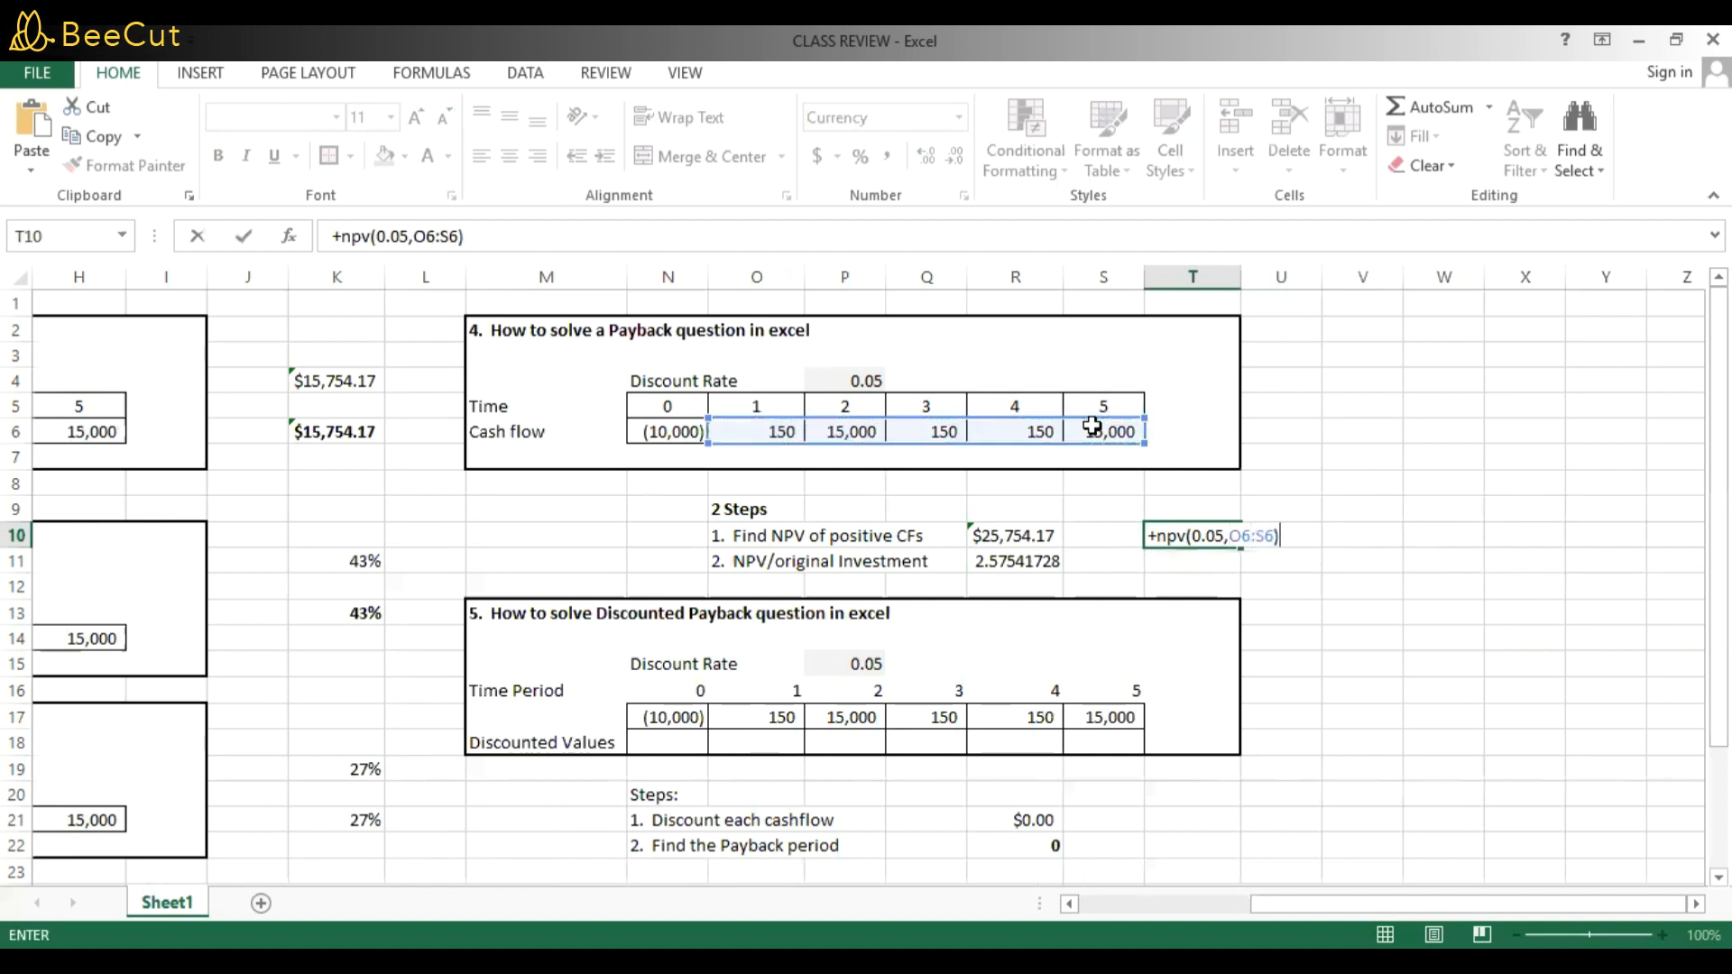
{"action": "key", "text": "Return"}
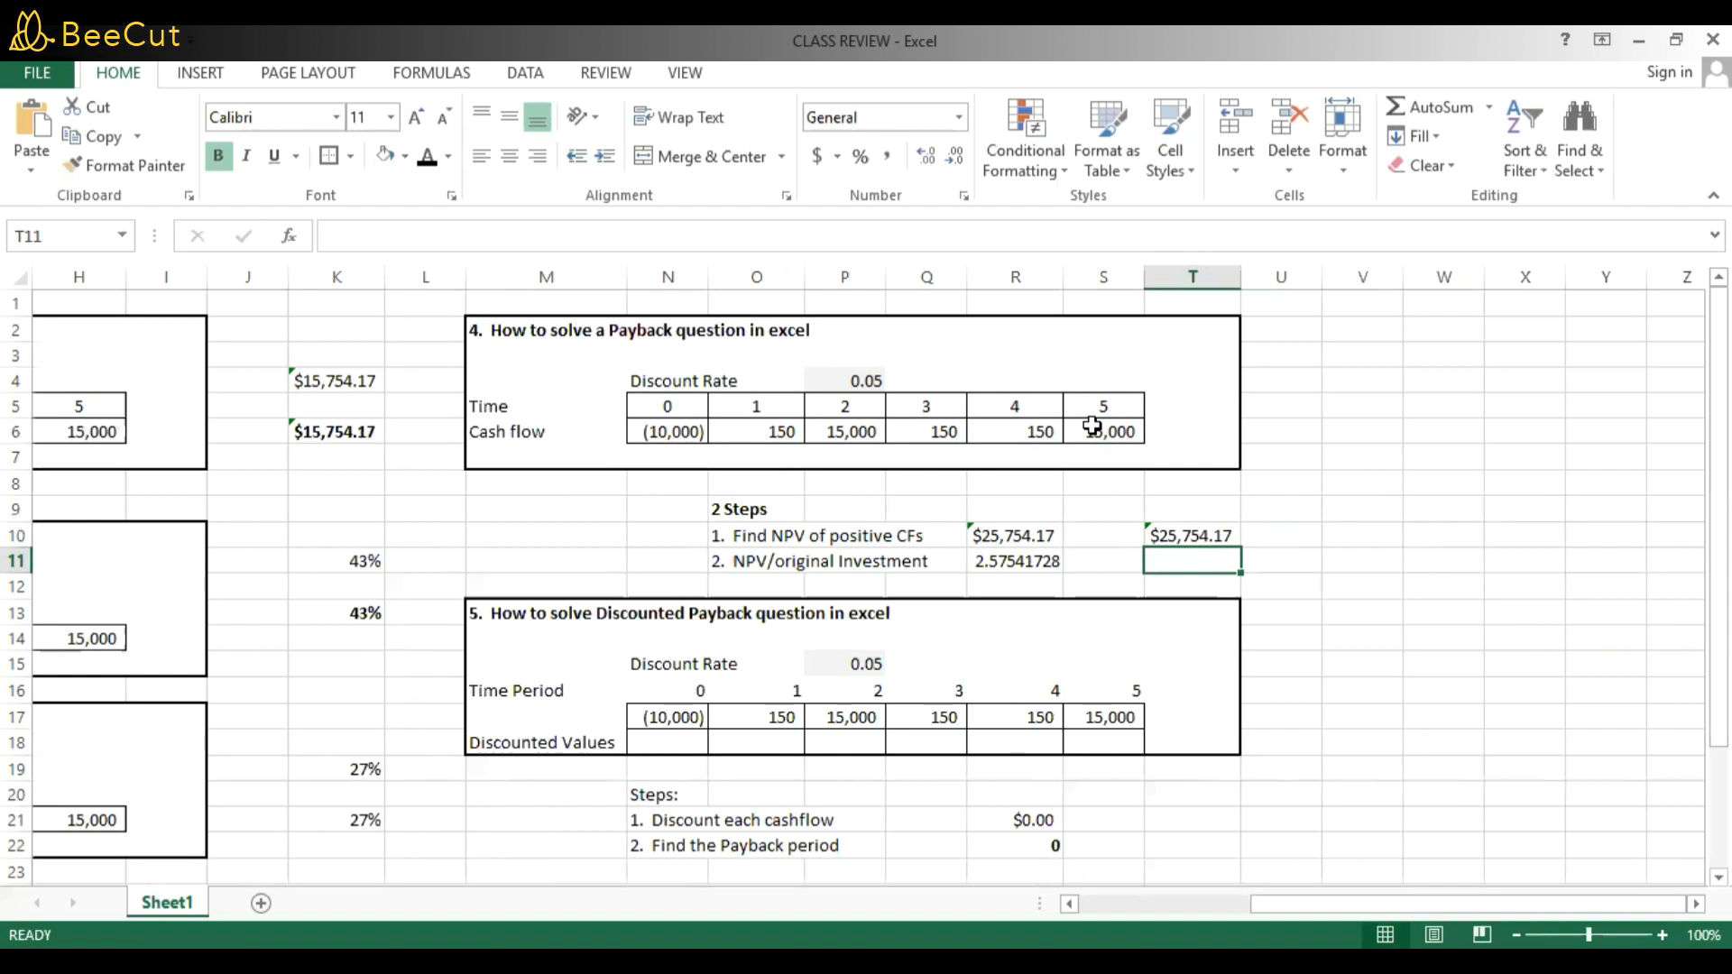
{"action": "type", "text": "+T10"}
{"action": "key", "text": "BackSpace"}
{"action": "key", "text": "BackSpace"}
{"action": "key", "text": "BackSpace"}
{"action": "key", "text": "BackSpace"}
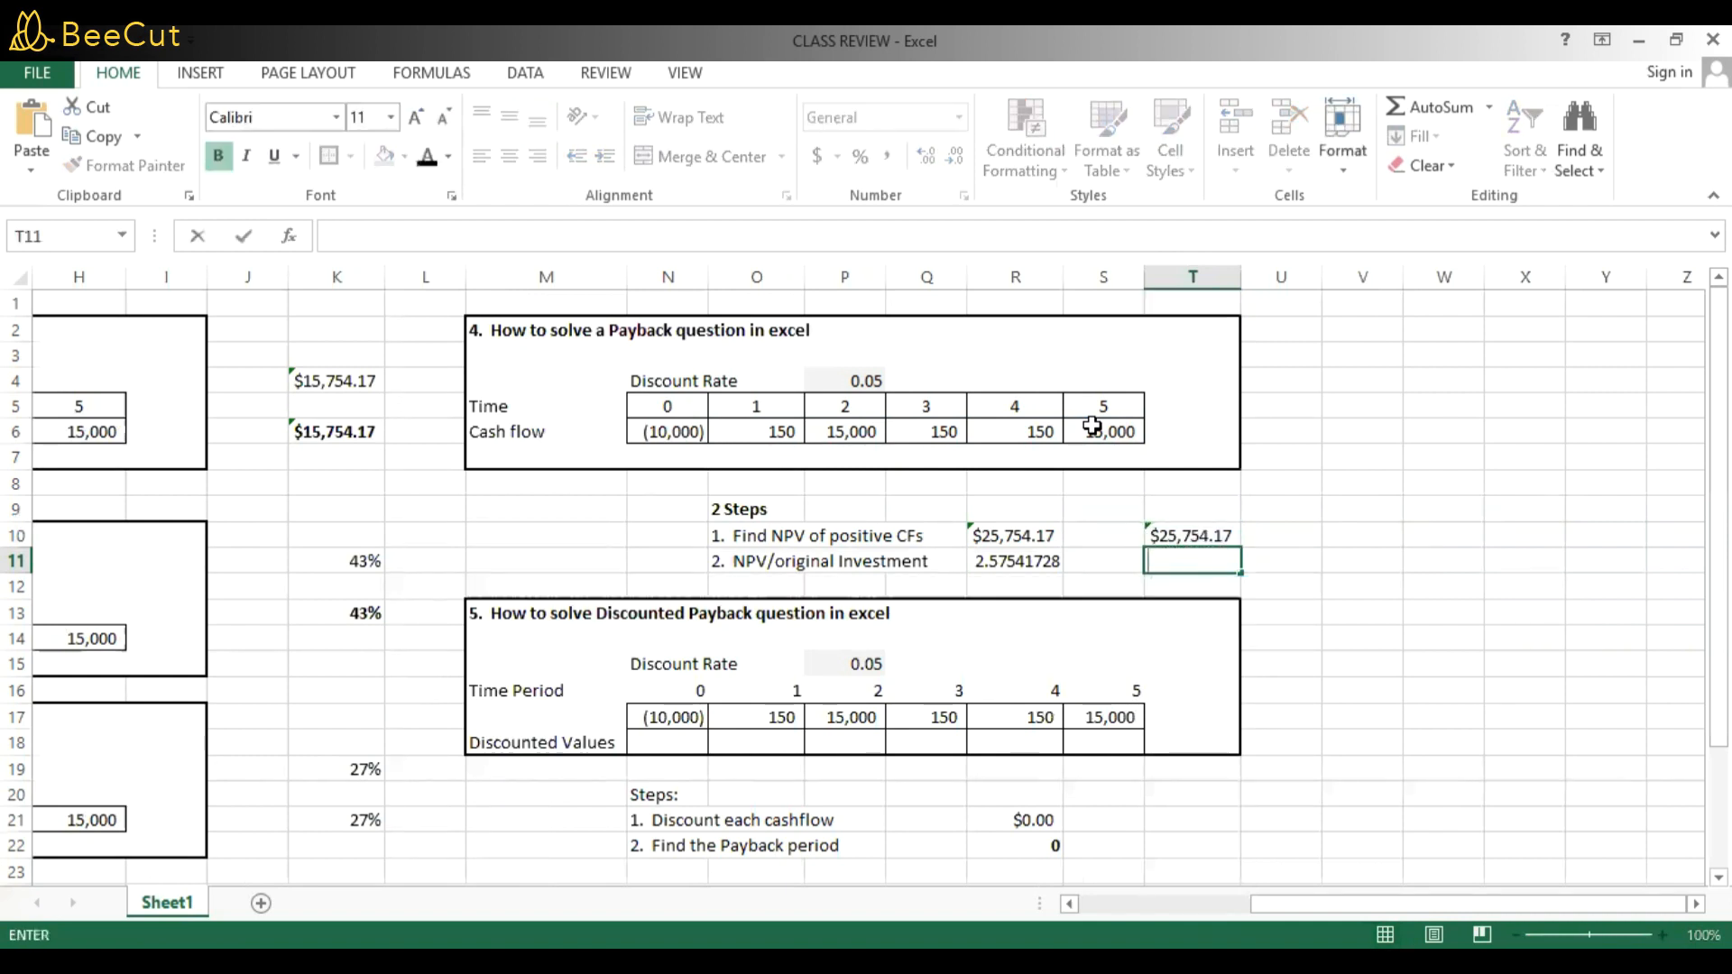
Divide the NPV in T10 by the original investment of 10000 in cell T11.
{"action": "type", "text": "+"}
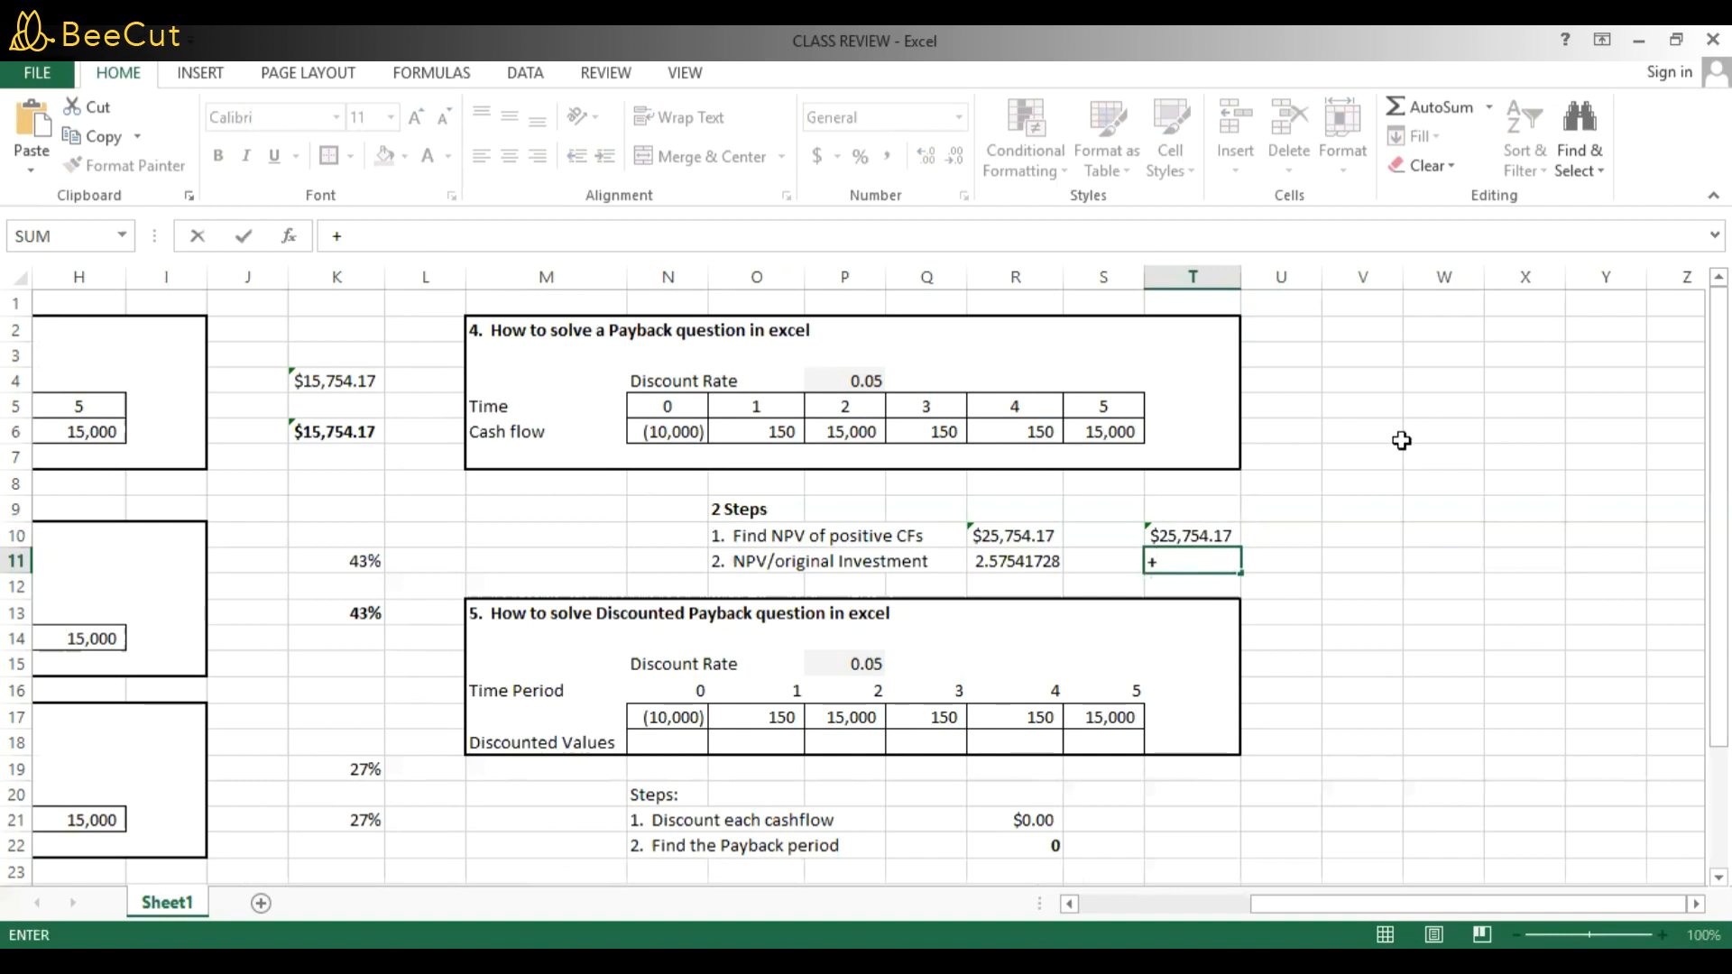
{"action": "left_click", "coordinate": [1195, 534]}
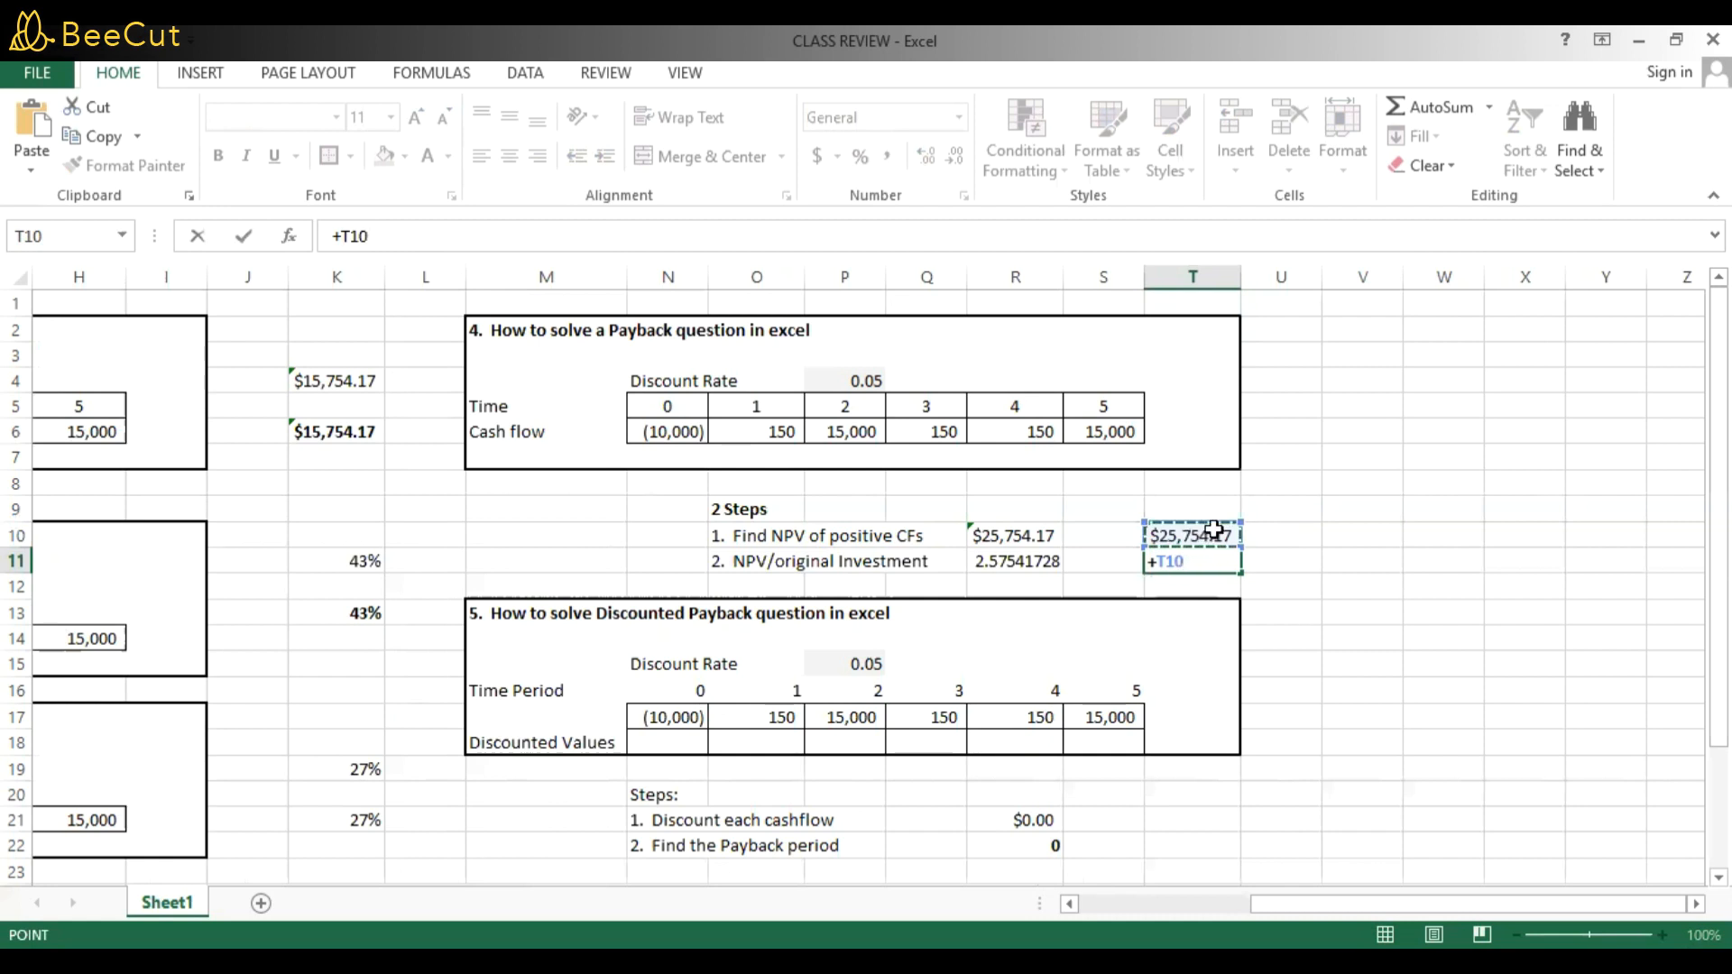
{"action": "type", "text": "/10000"}
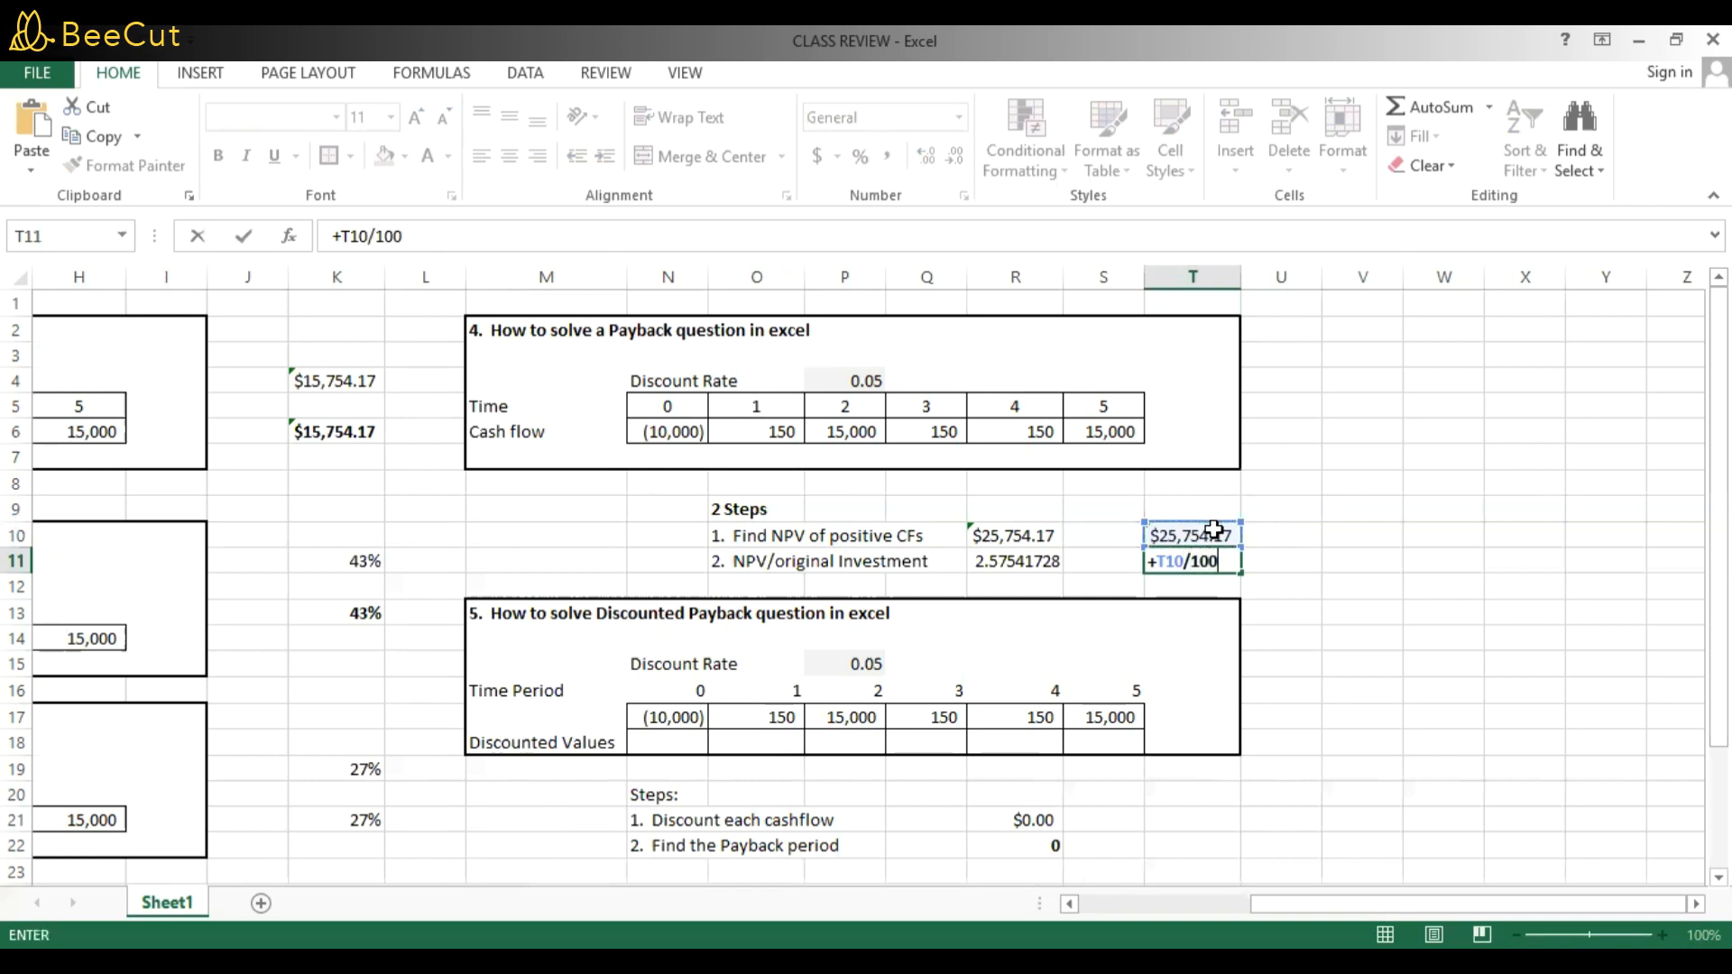
{"action": "key", "text": "Return"}
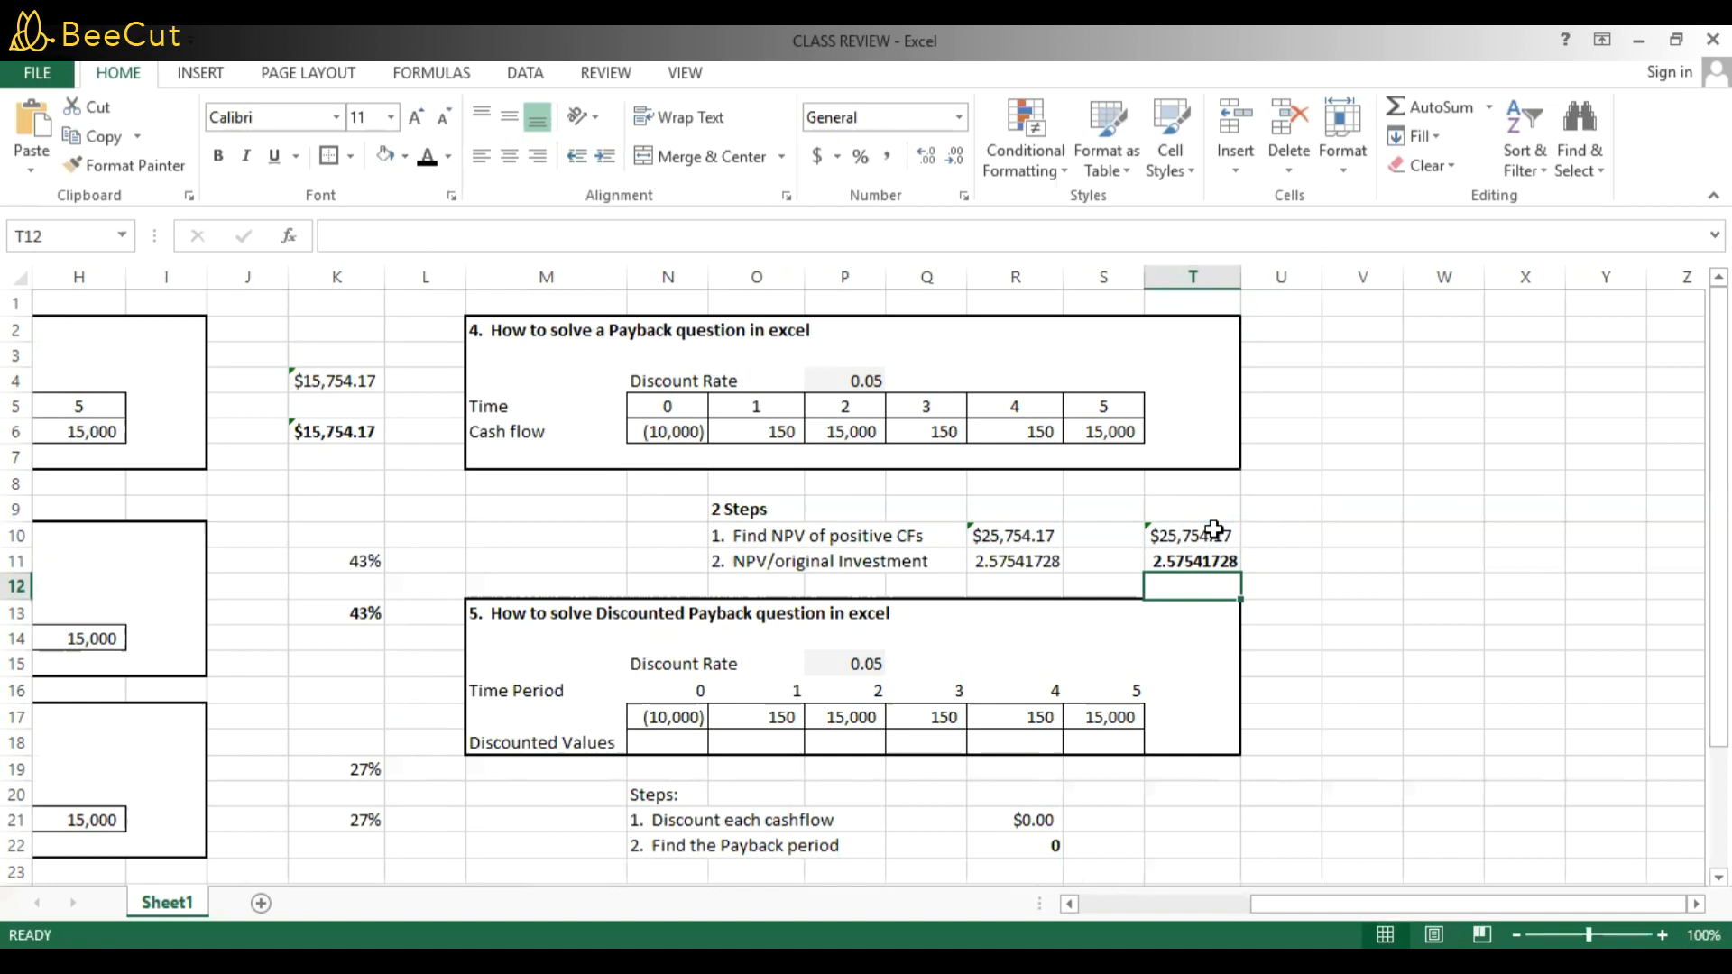
Review the payback formula in T11 against the initial investment in N6 and the listed payback steps.
{"action": "key", "text": "Up"}
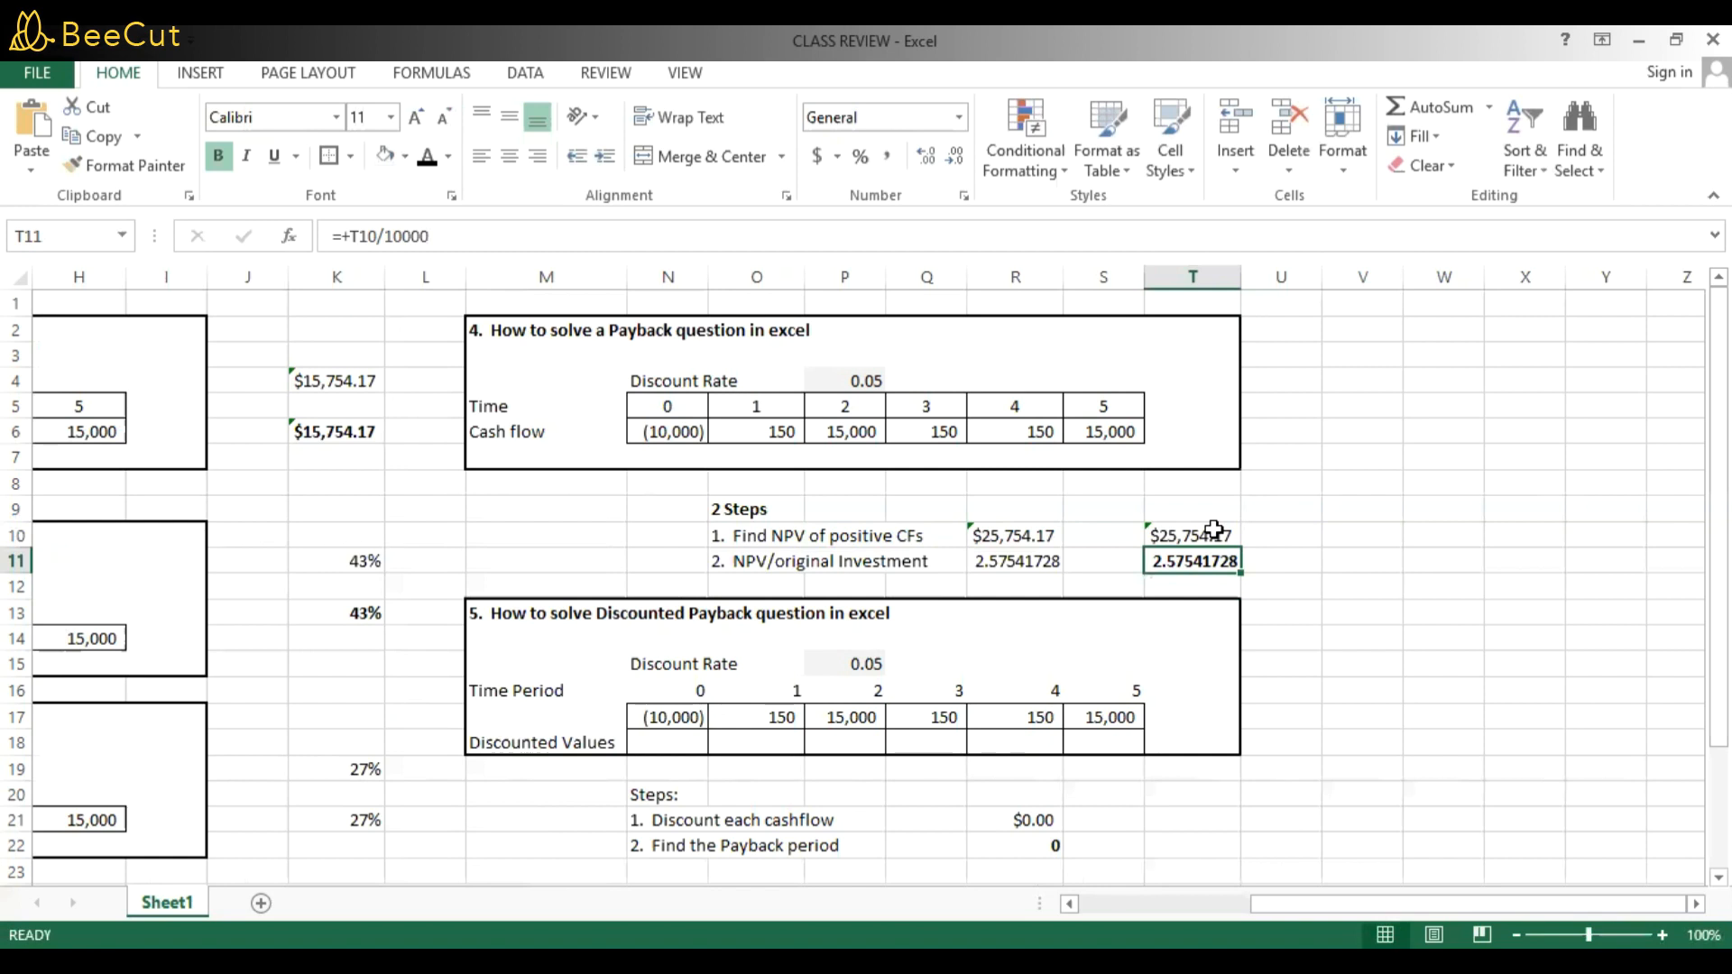
{"action": "key", "text": "Down"}
{"action": "key", "text": "Up"}
{"action": "left_click", "coordinate": [690, 432]}
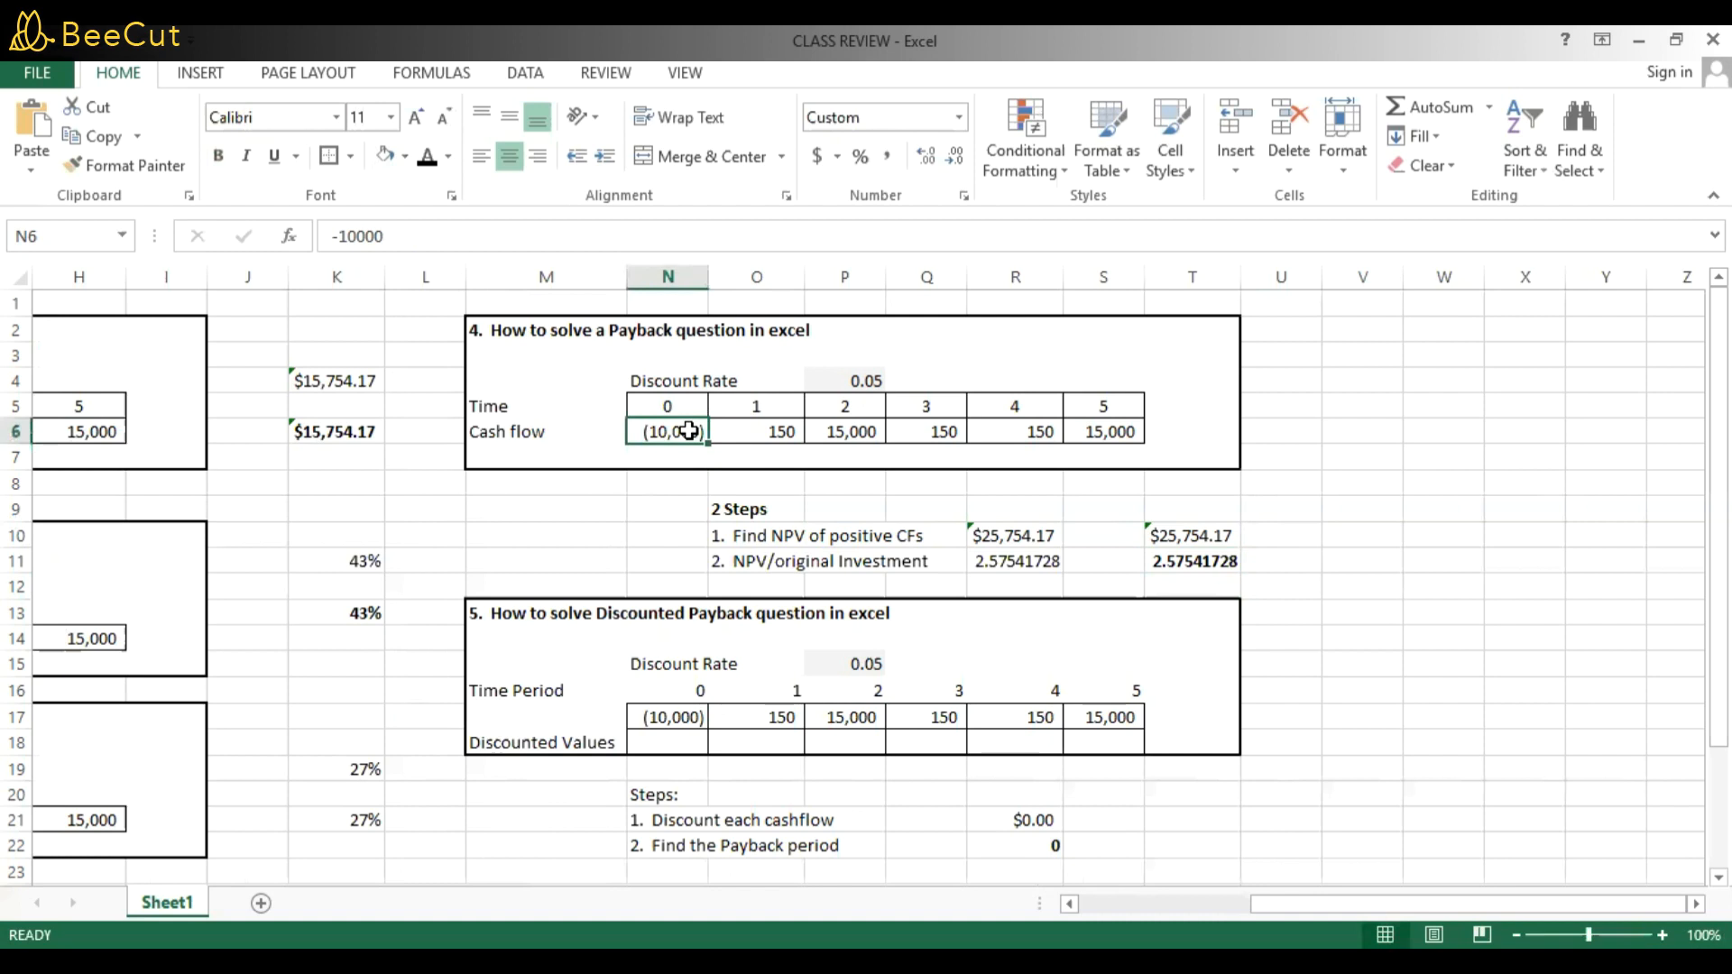
{"action": "key", "text": "Right"}
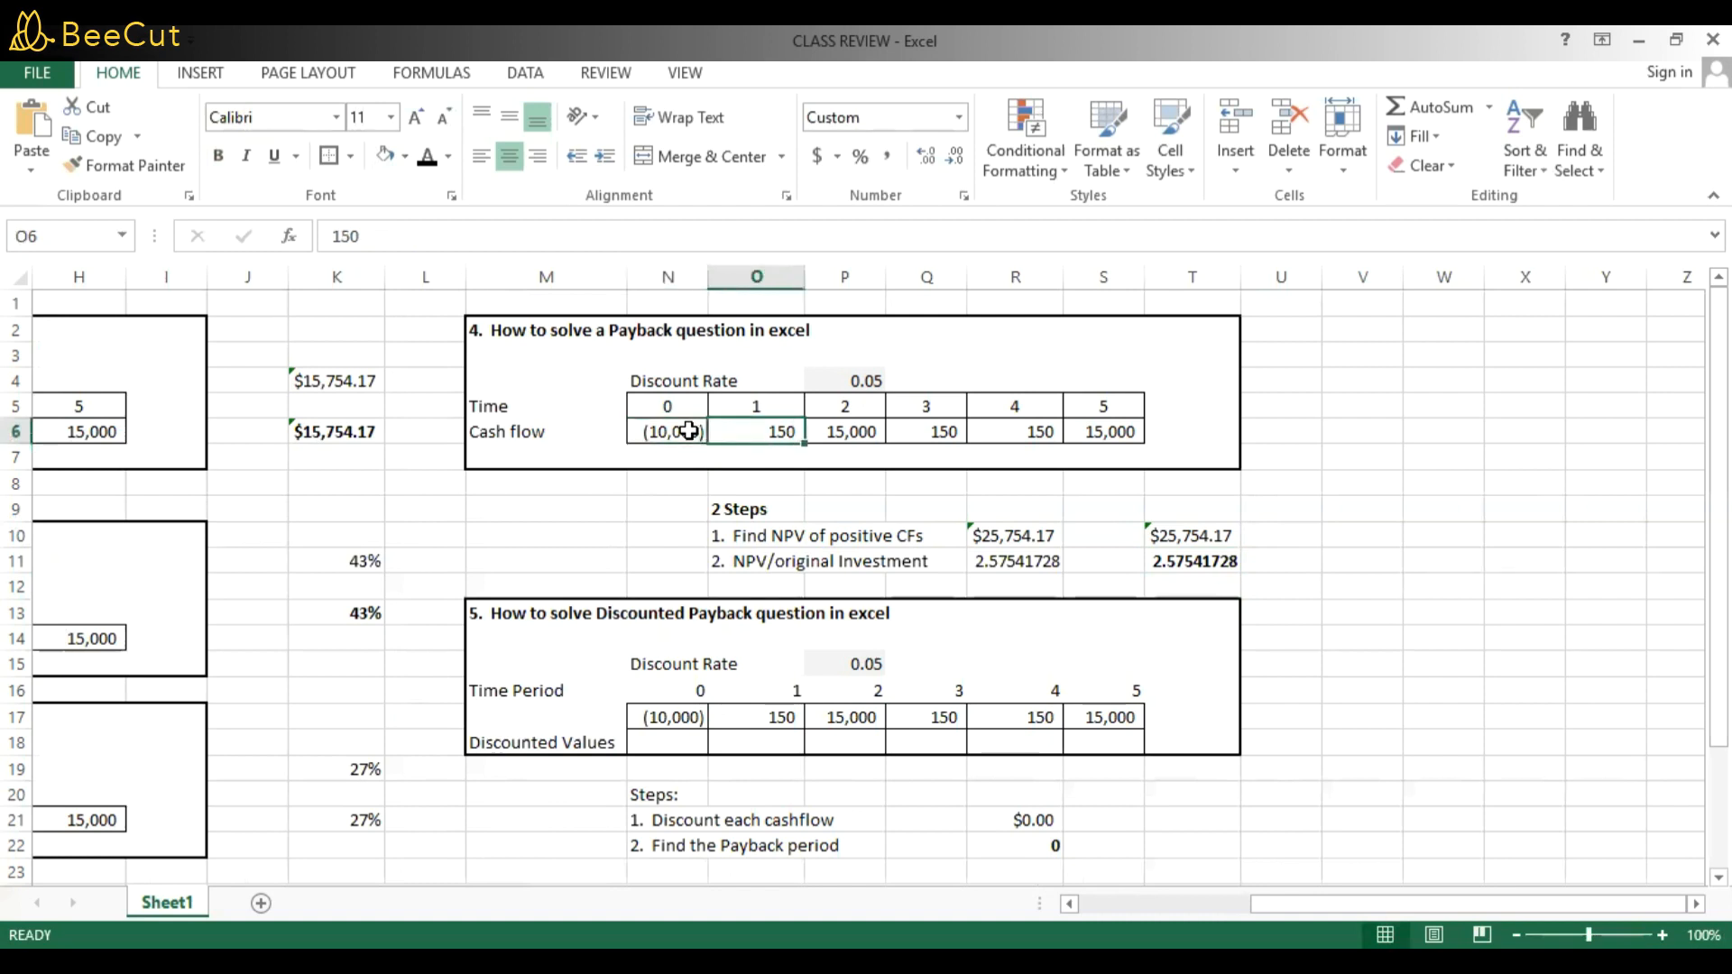
{"action": "key", "text": "Down"}
{"action": "key", "text": "Down"}
{"action": "key", "text": "Down"}
{"action": "key", "text": "Down"}
{"action": "key", "text": "Down"}
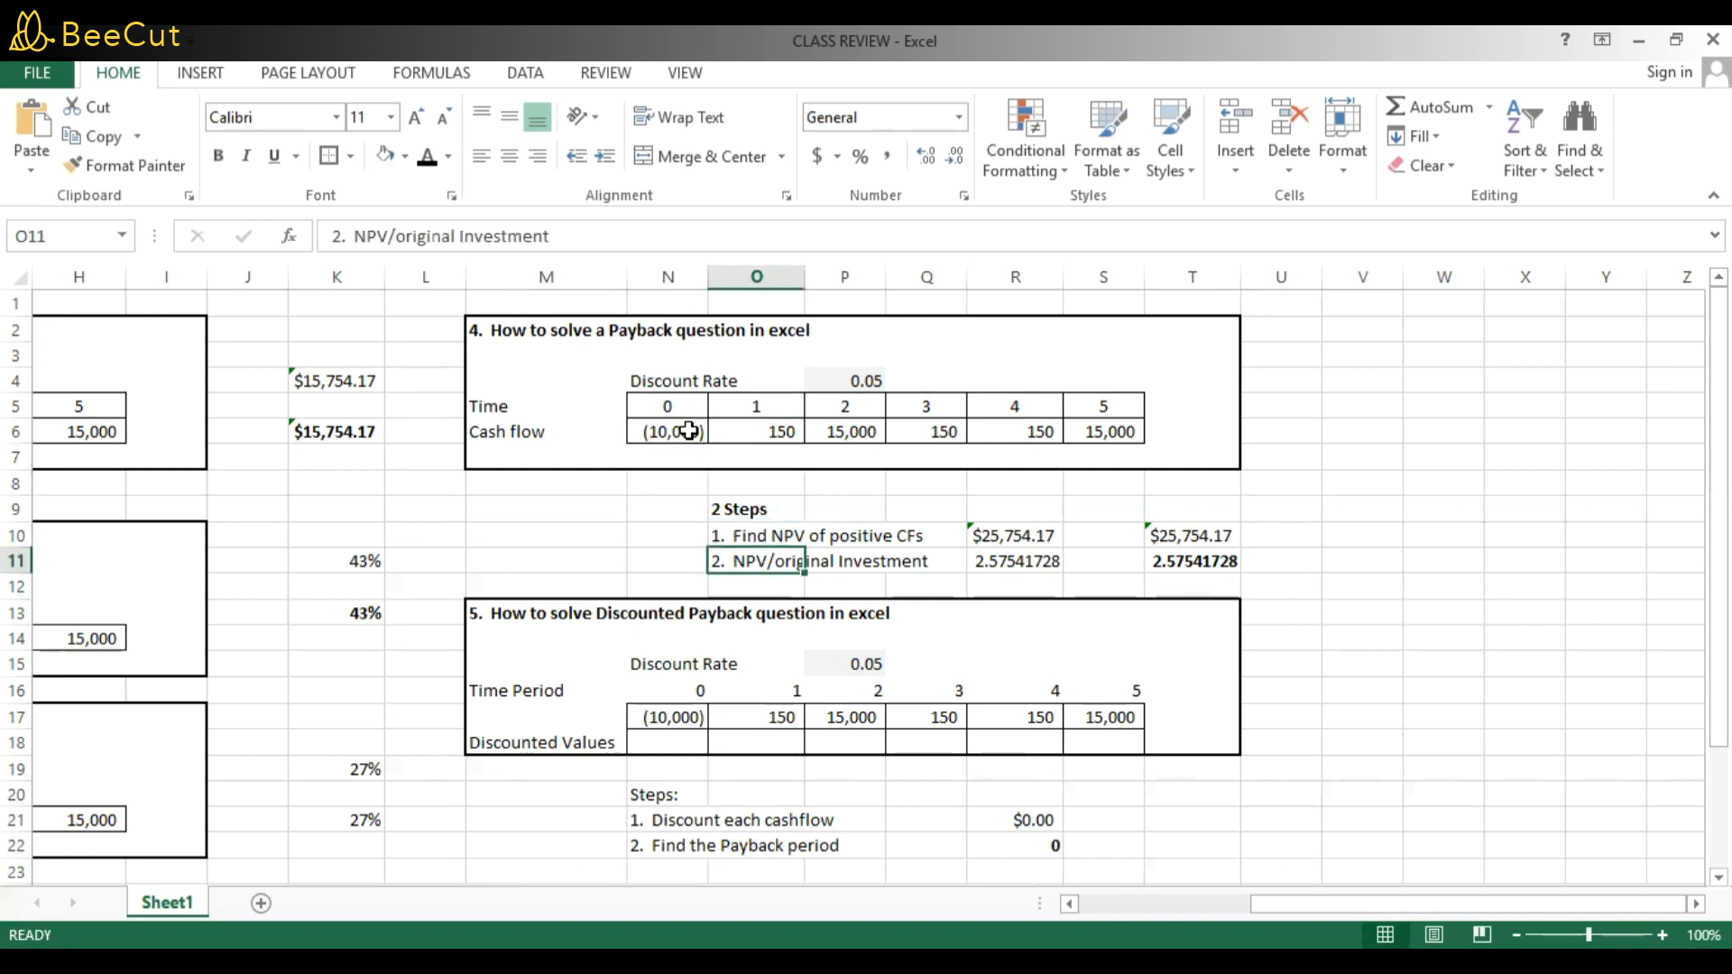
Examine the discounted payback section, its cash flows and its listed steps, starting with discounting each cashflow.
{"action": "key", "text": "Down"}
{"action": "key", "text": "Down"}
{"action": "key", "text": "Down"}
{"action": "key", "text": "Down"}
{"action": "key", "text": "Down"}
{"action": "key", "text": "Down"}
{"action": "key", "text": "Down"}
{"action": "key", "text": "Down"}
{"action": "key", "text": "Down"}
{"action": "key", "text": "Down"}
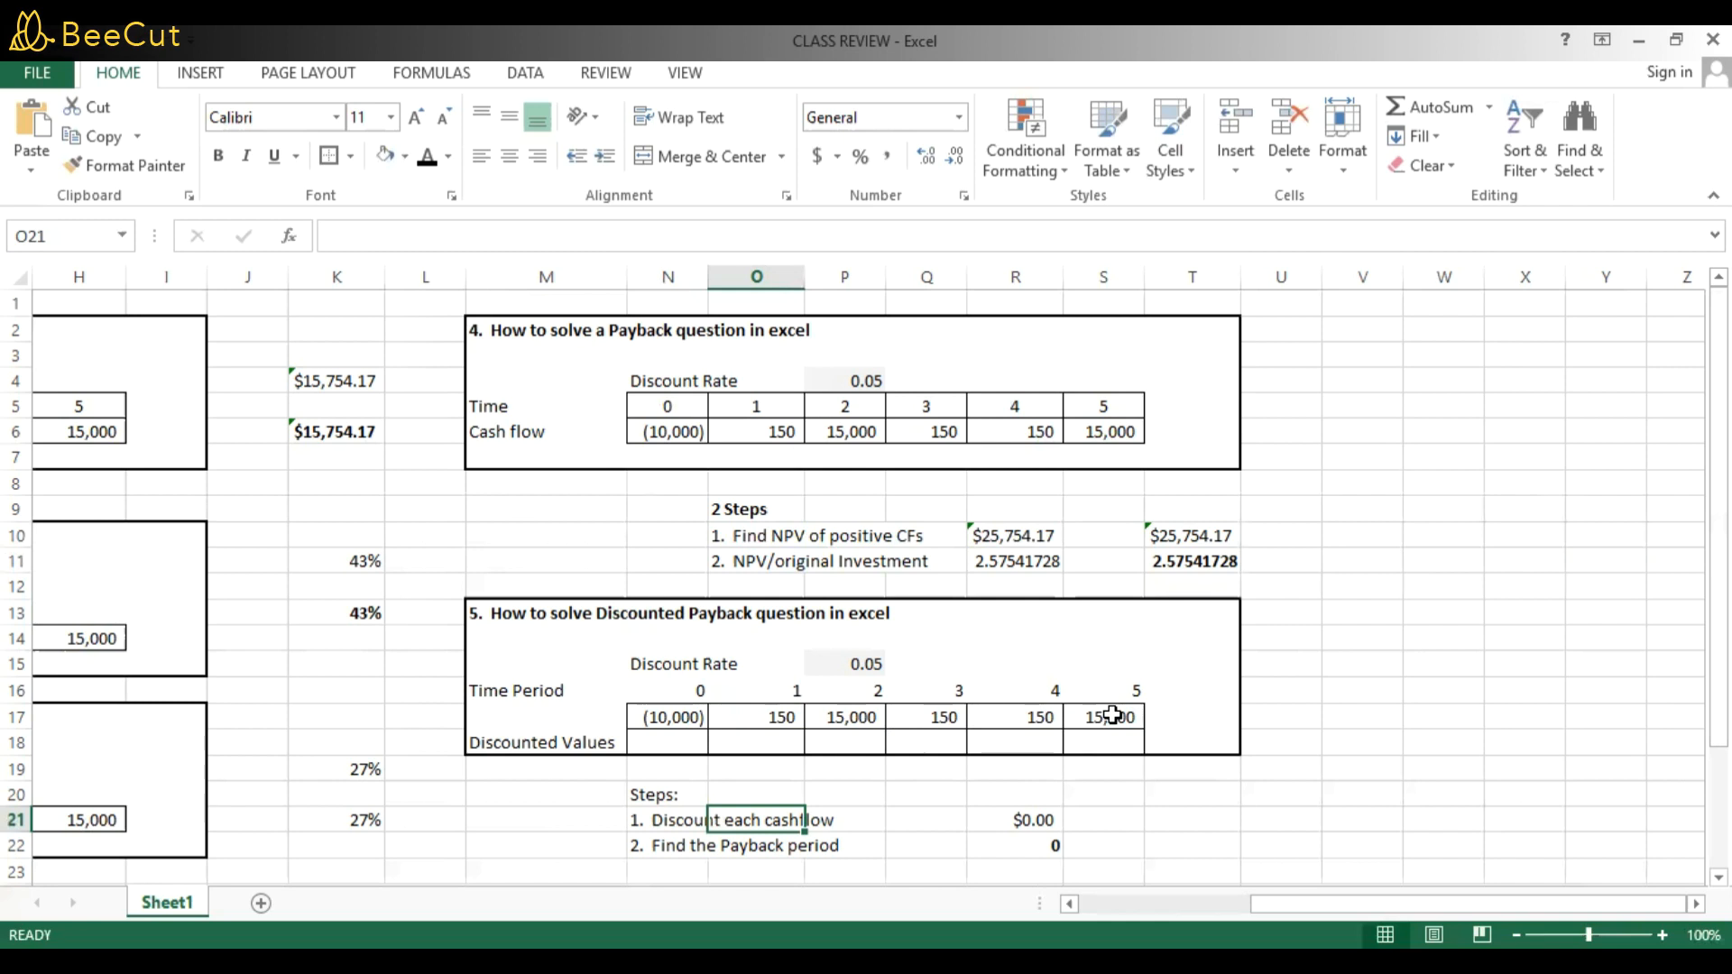
{"action": "left_click", "coordinate": [642, 821]}
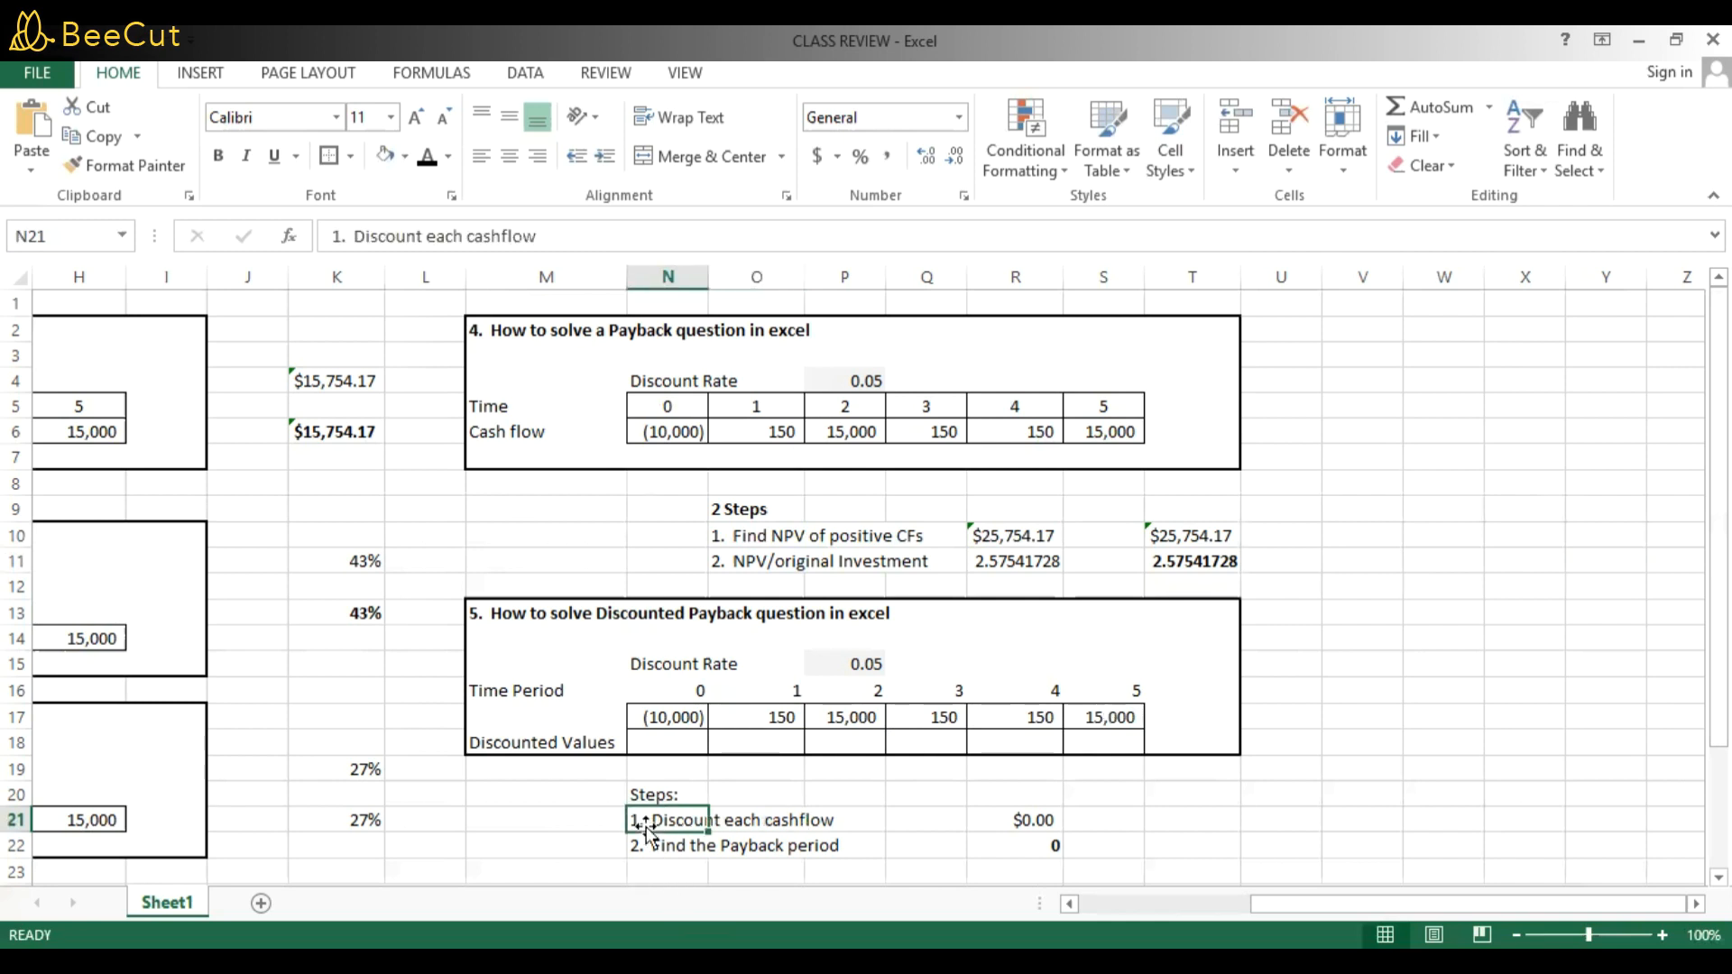
Write the discounting formula "Payment/(1+r)^n" as a text note in V14.
{"action": "left_click", "coordinate": [1351, 657]}
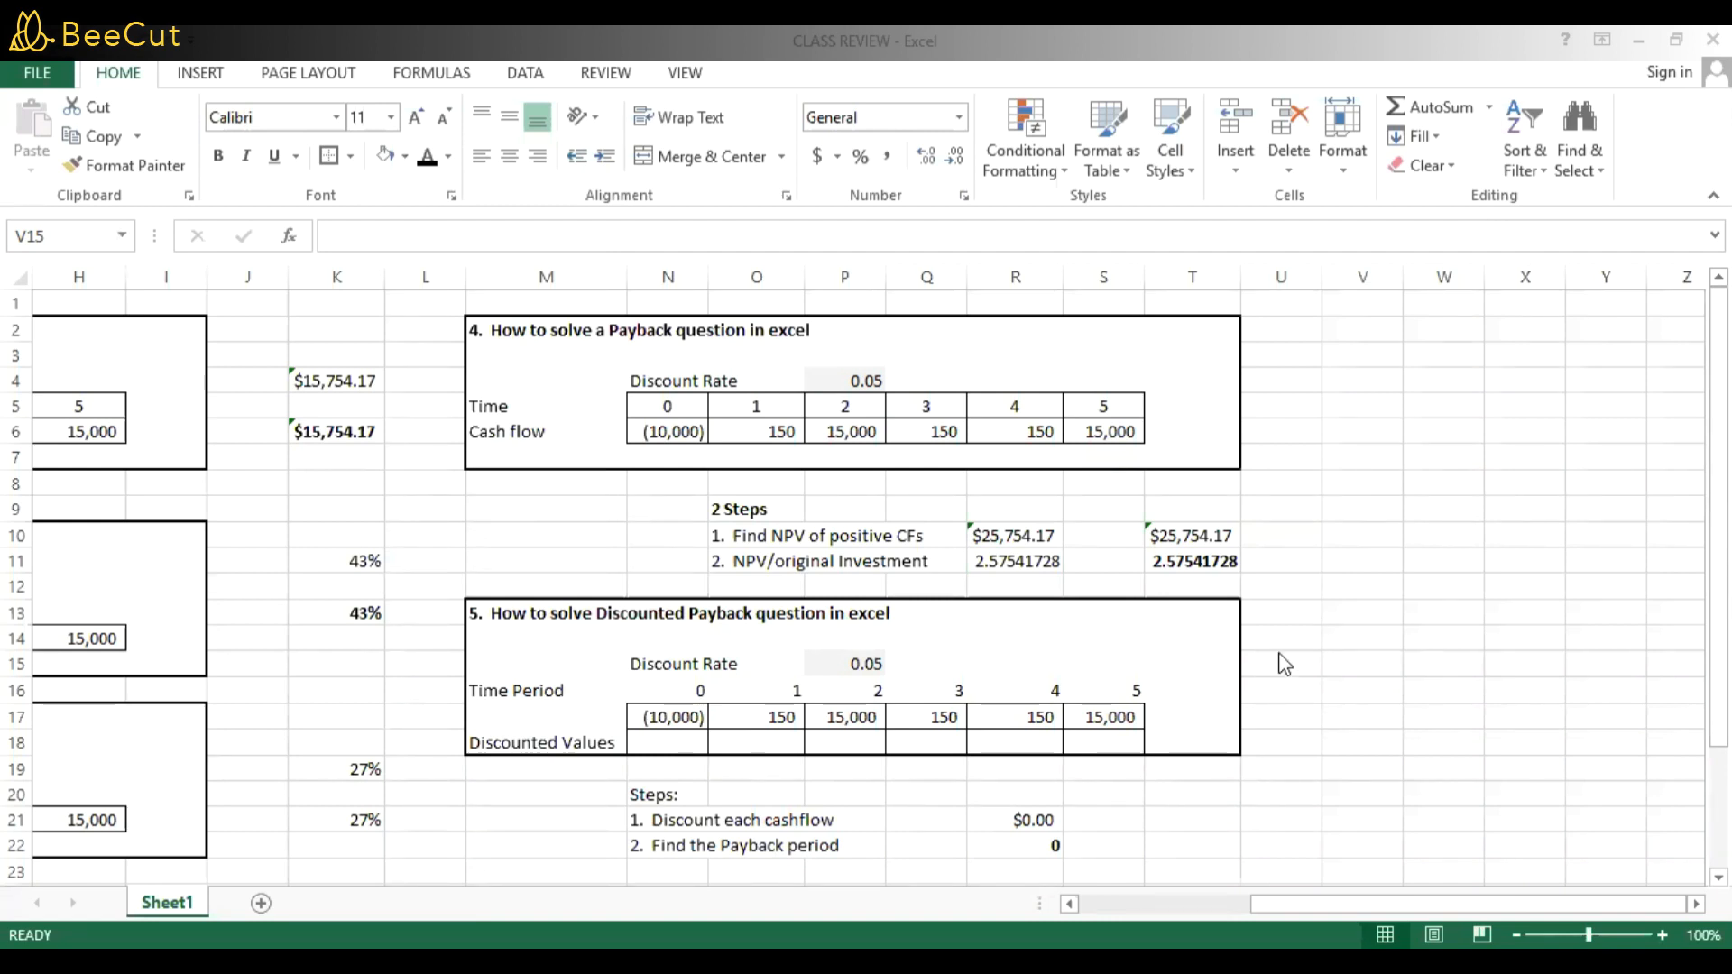
{"action": "left_click", "coordinate": [1304, 641]}
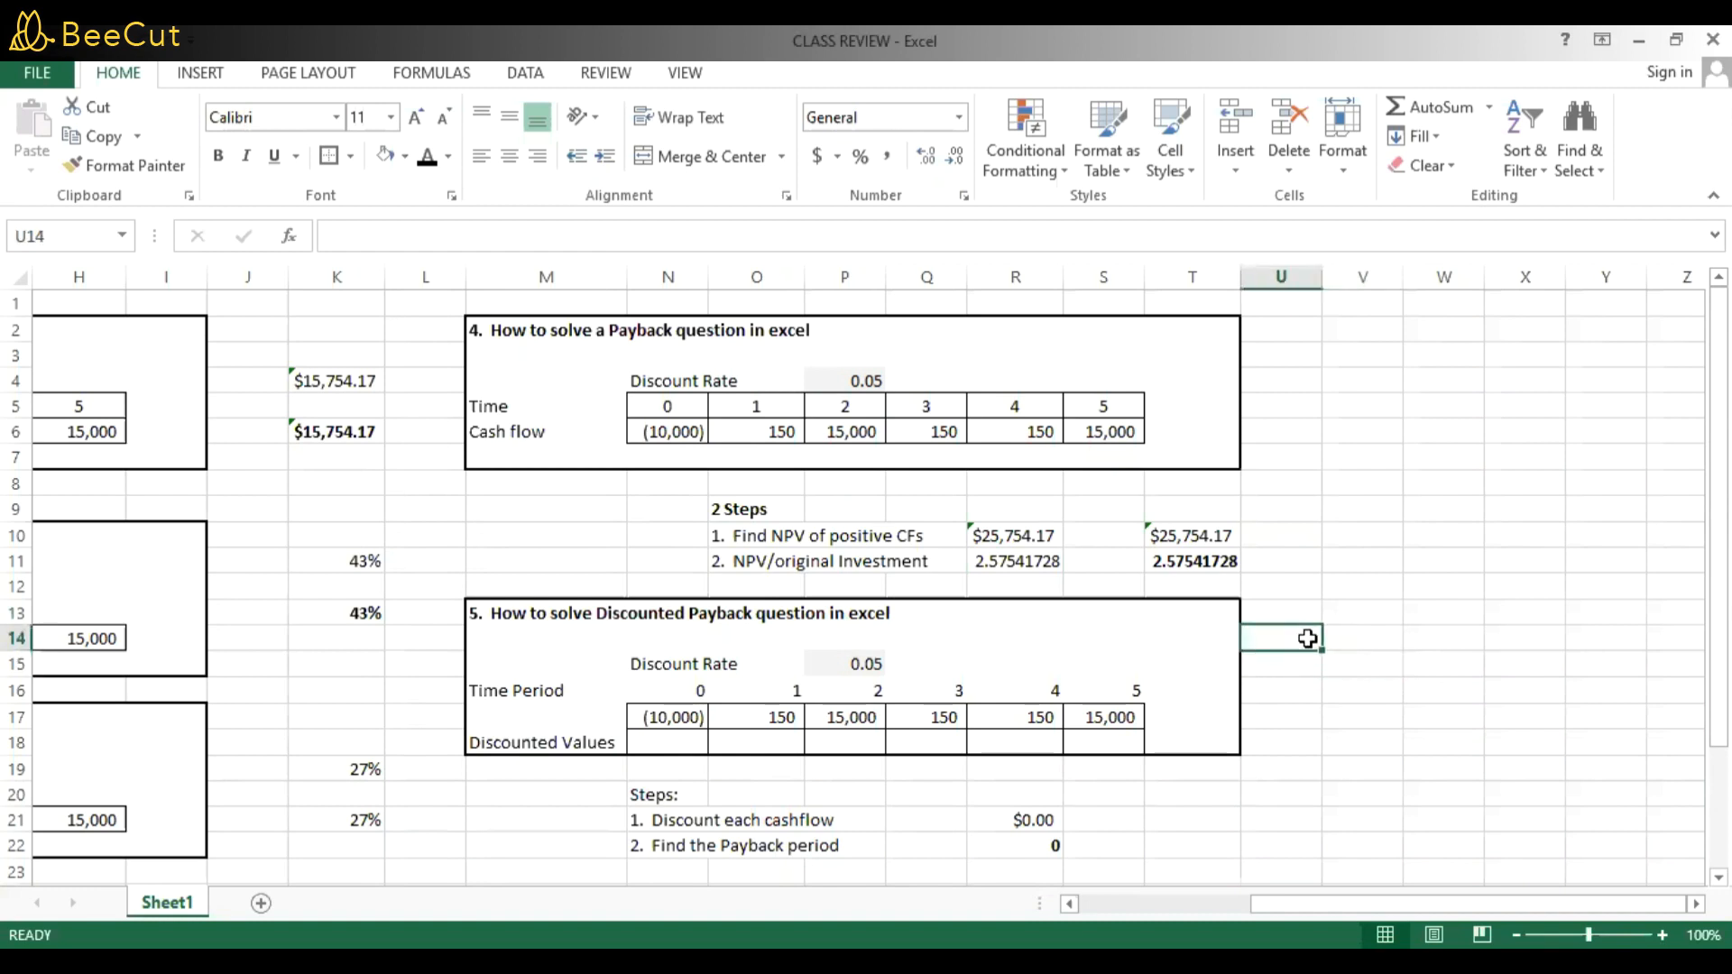
{"action": "left_click", "coordinate": [1335, 634]}
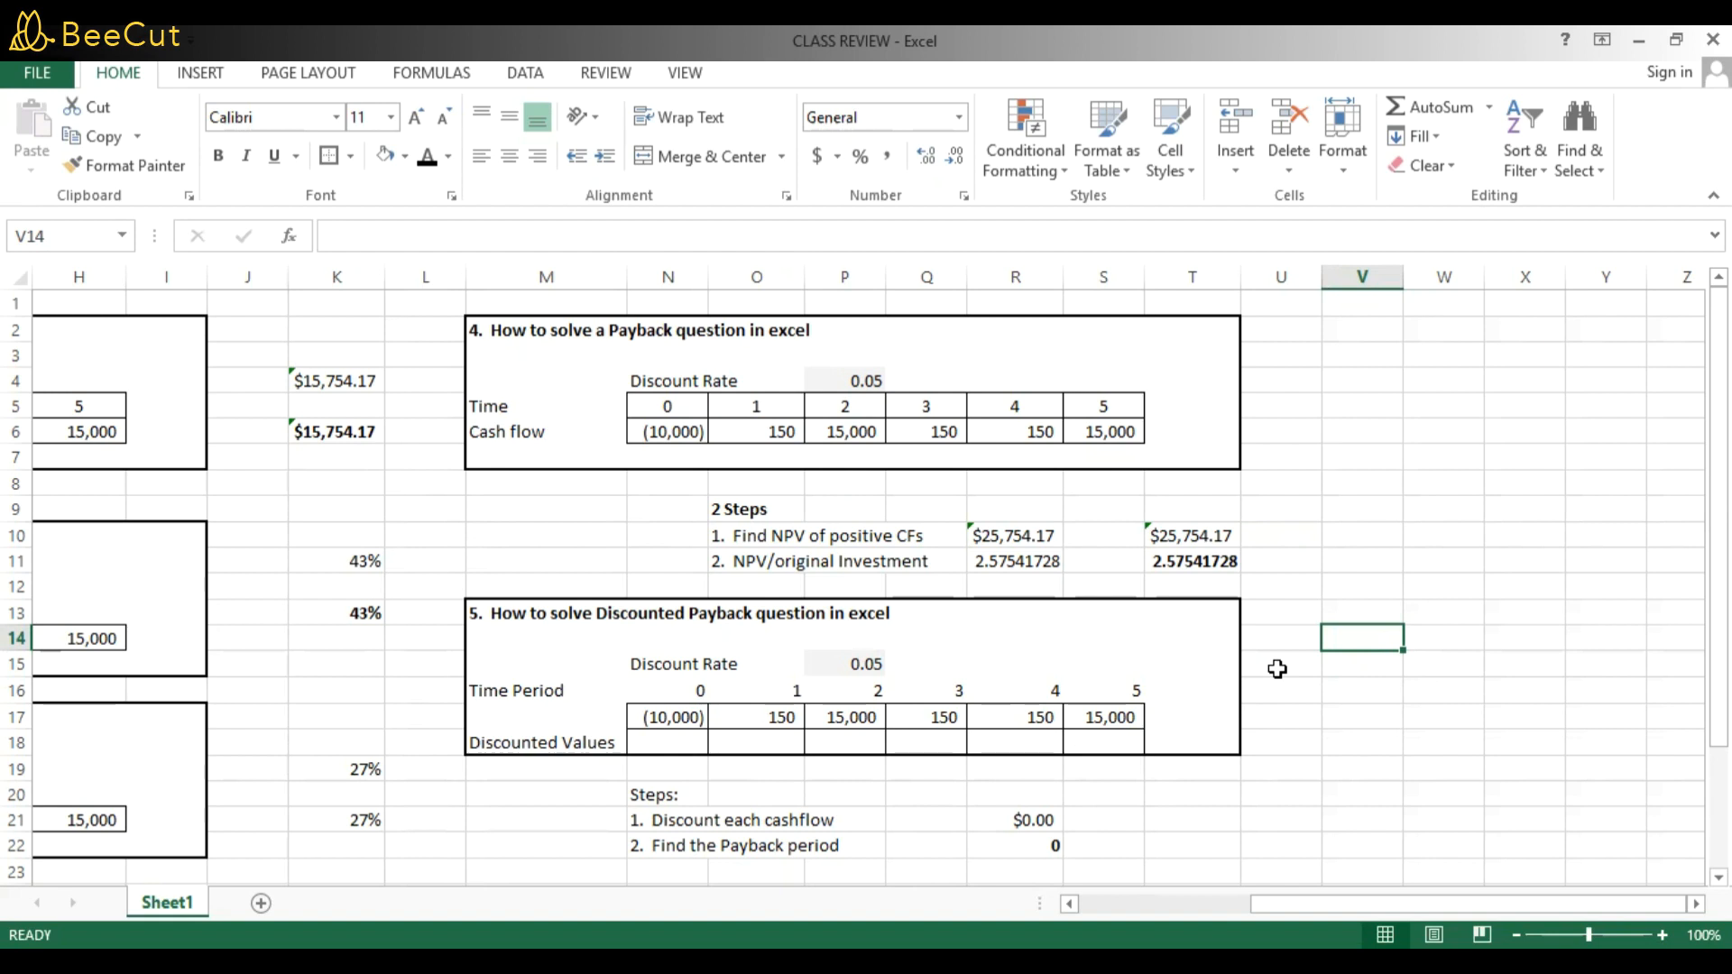
{"action": "type", "text": "Value"}
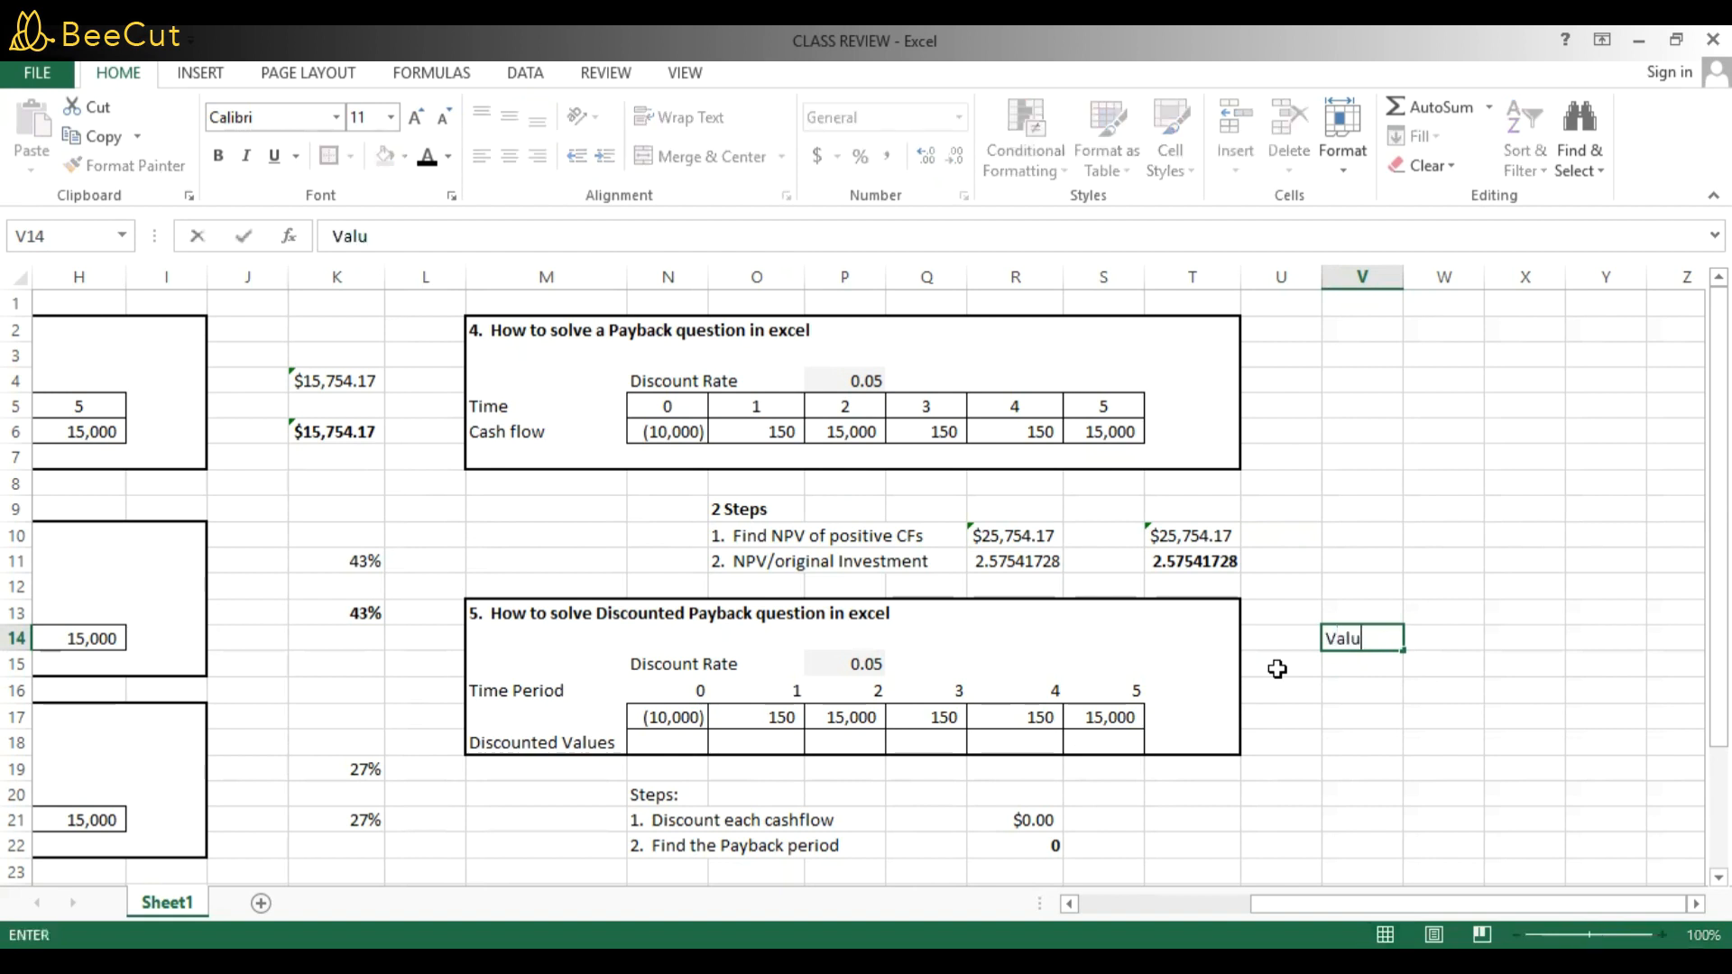
{"action": "key", "text": "BackSpace"}
{"action": "key", "text": "BackSpace"}
{"action": "key", "text": "BackSpace"}
{"action": "key", "text": "BackSpace"}
{"action": "key", "text": "BackSpace"}
{"action": "type", "text": "Payment"}
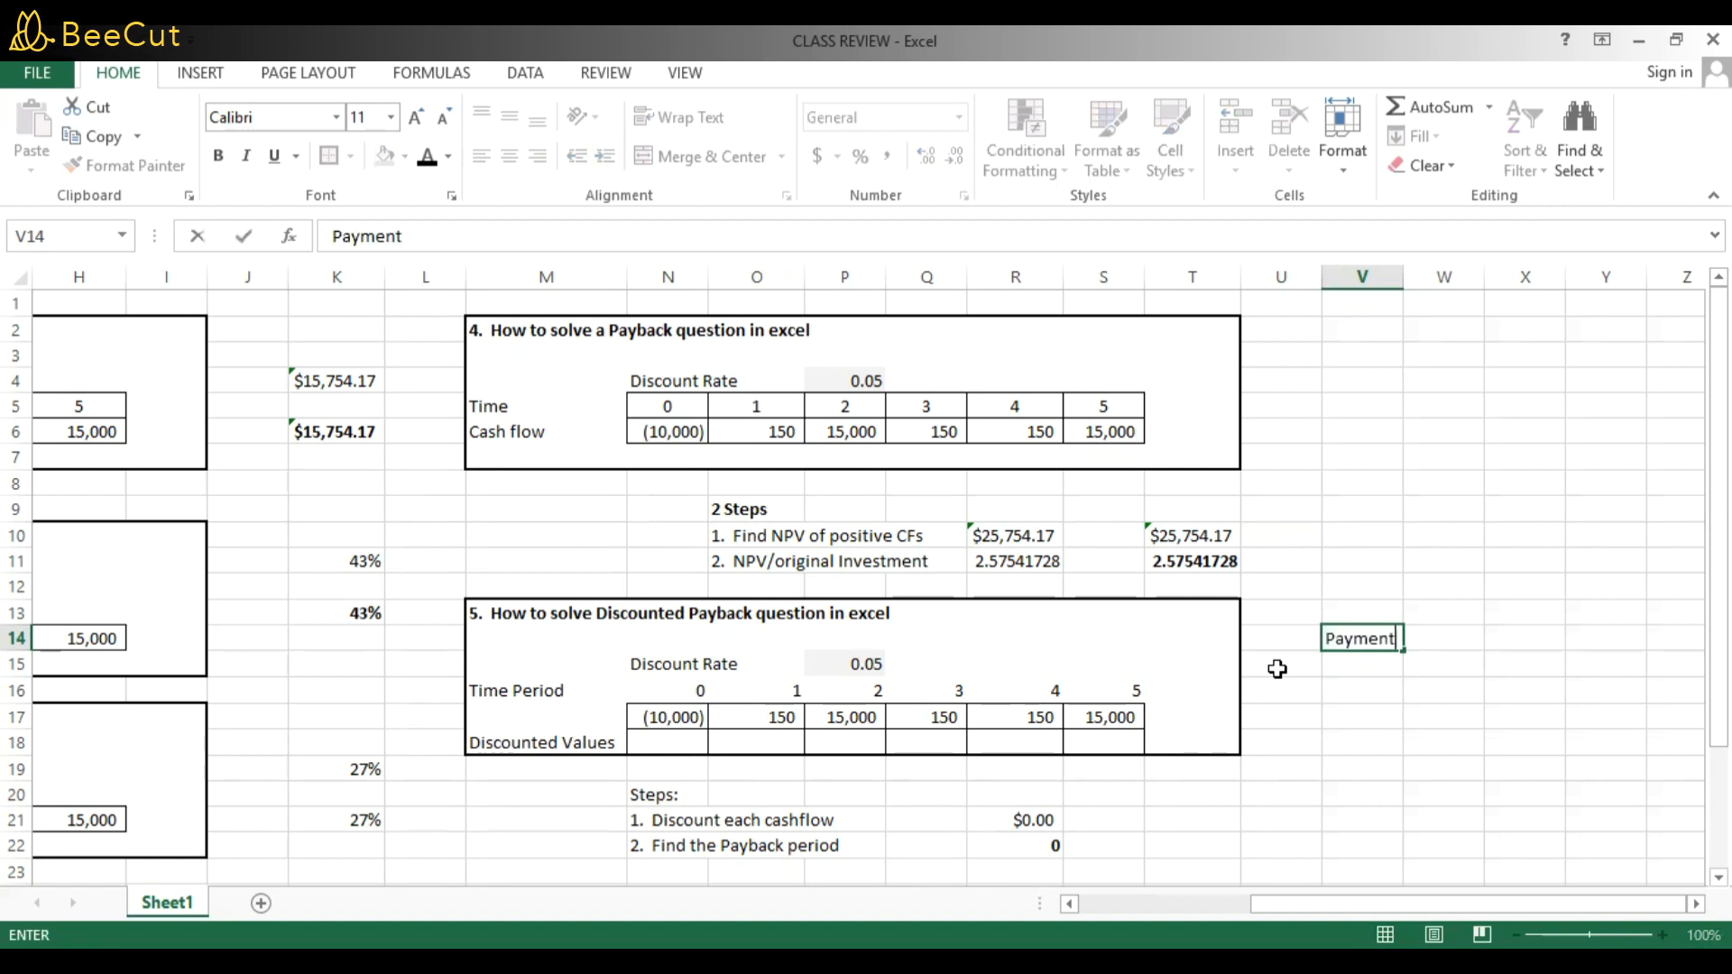
{"action": "type", "text": "/(1+r)^n"}
{"action": "key", "text": "Return"}
{"action": "key", "text": "Up"}
{"action": "key", "text": "Down"}
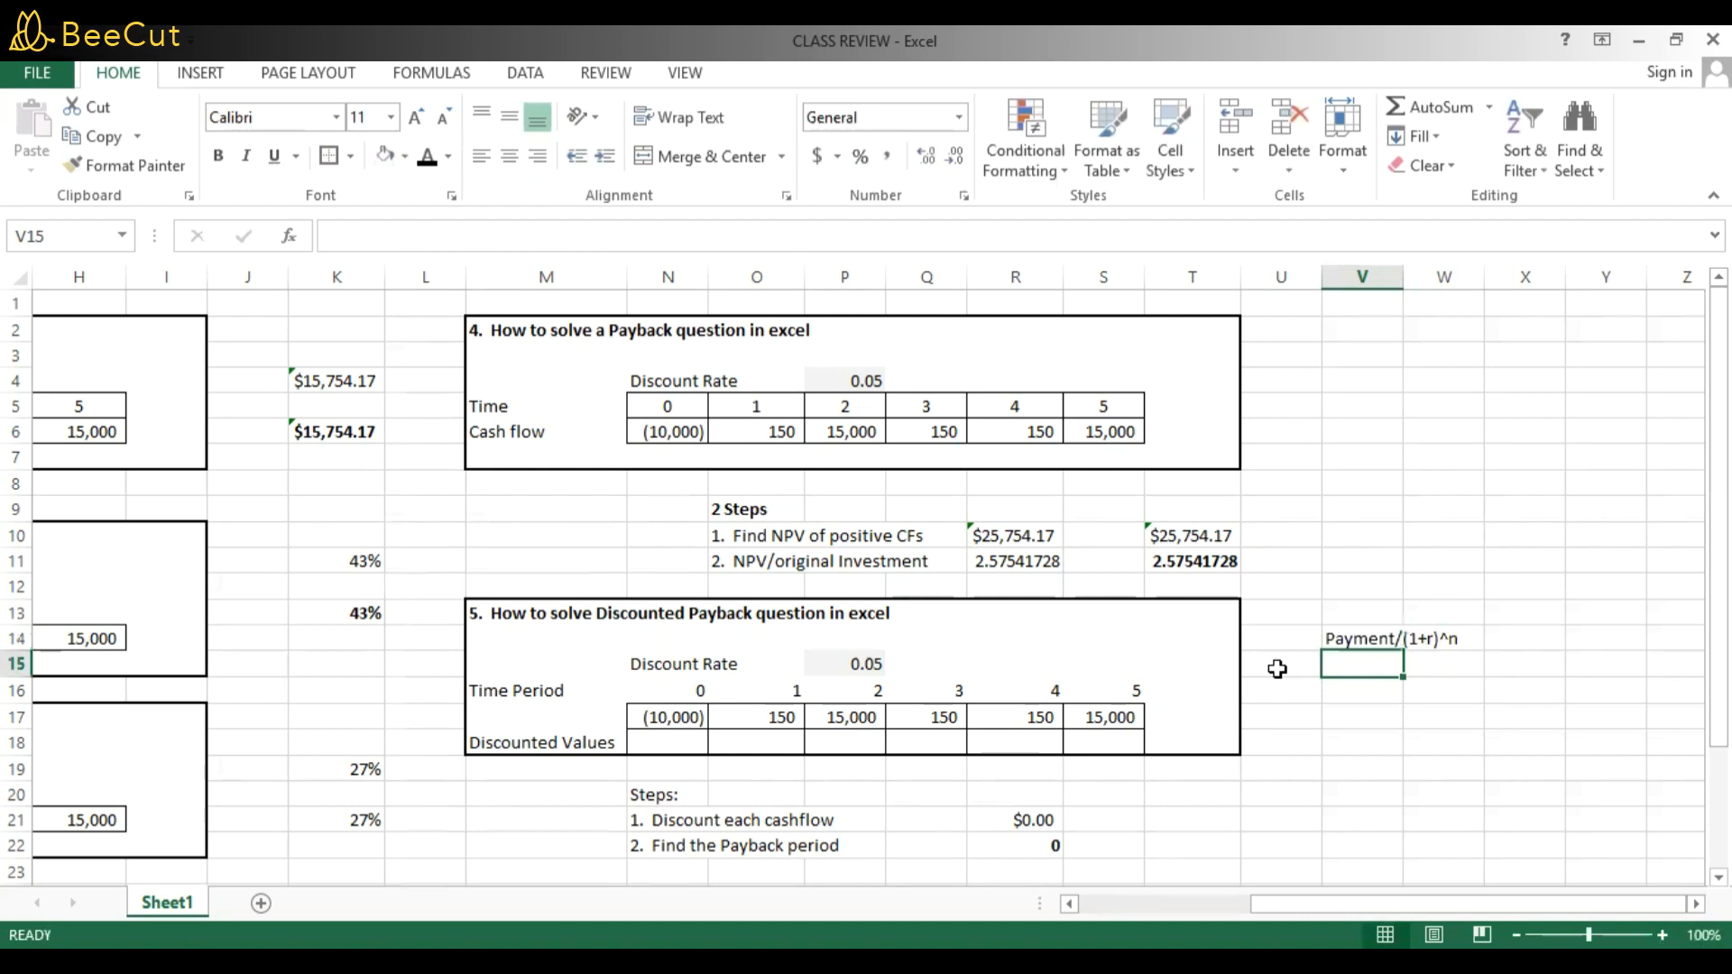
Add the note "r is the discount rate" in V15, below the discounting formula.
{"action": "type", "text": "r"}
{"action": "key", "text": "Tab"}
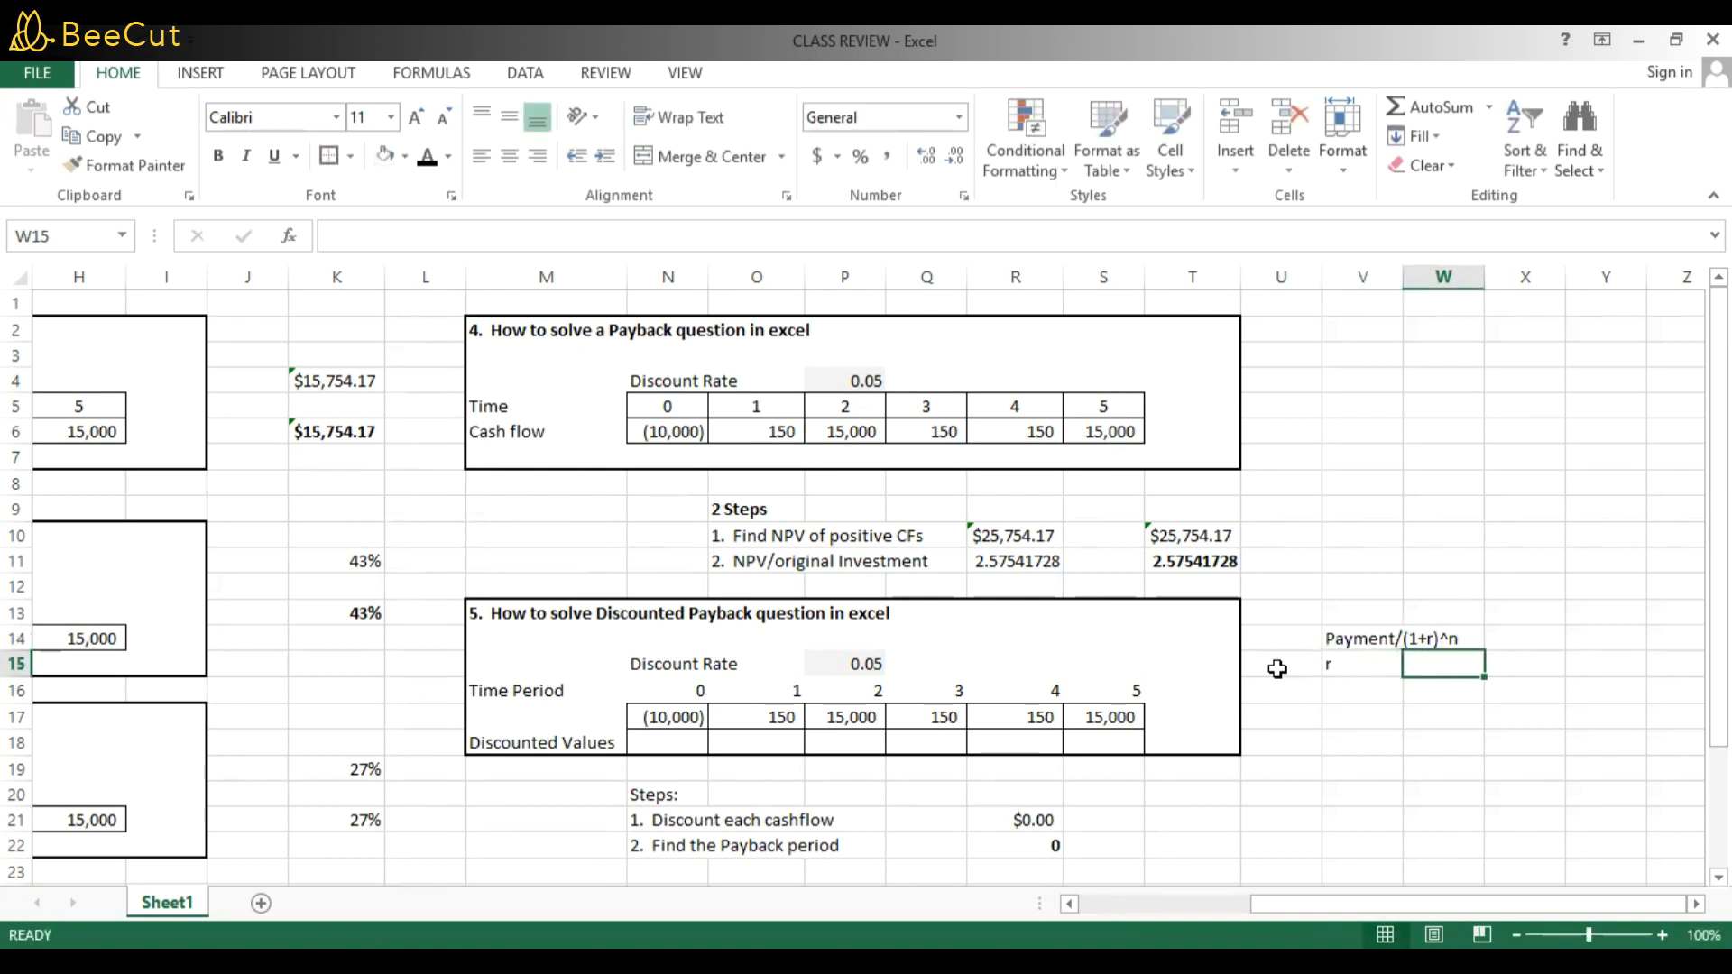
{"action": "key", "text": "Left"}
{"action": "left_click", "coordinate": [670, 246]}
{"action": "type", "text": "is the "}
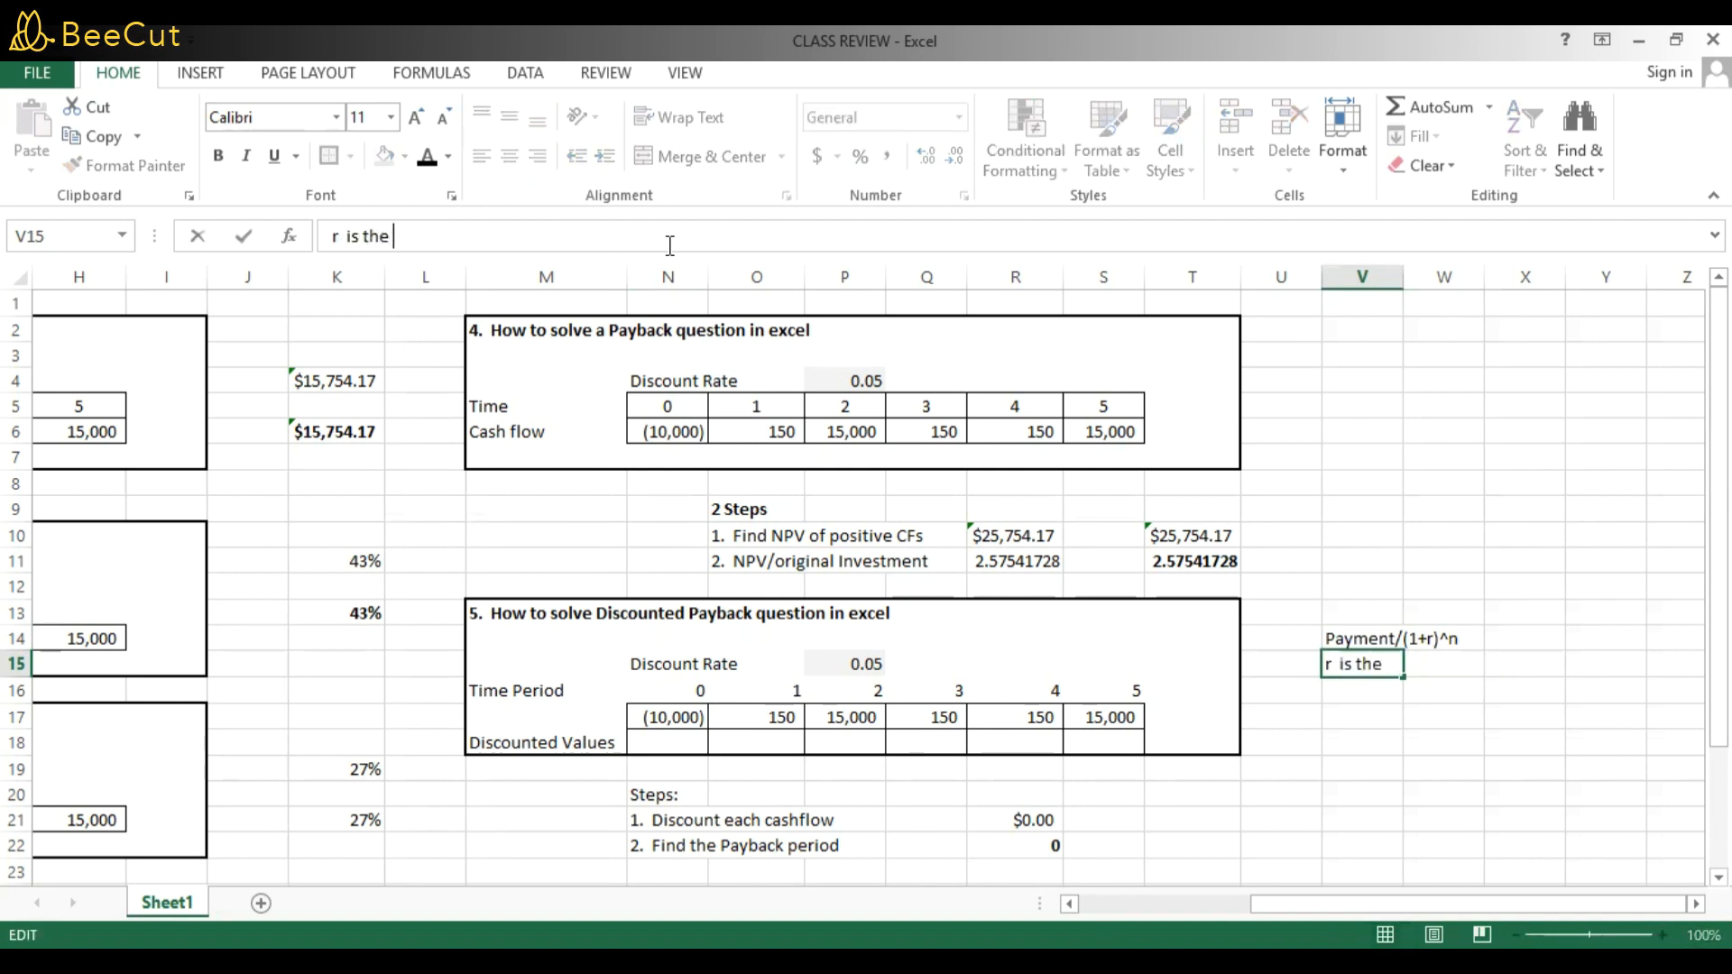
{"action": "type", "text": "discount rate"}
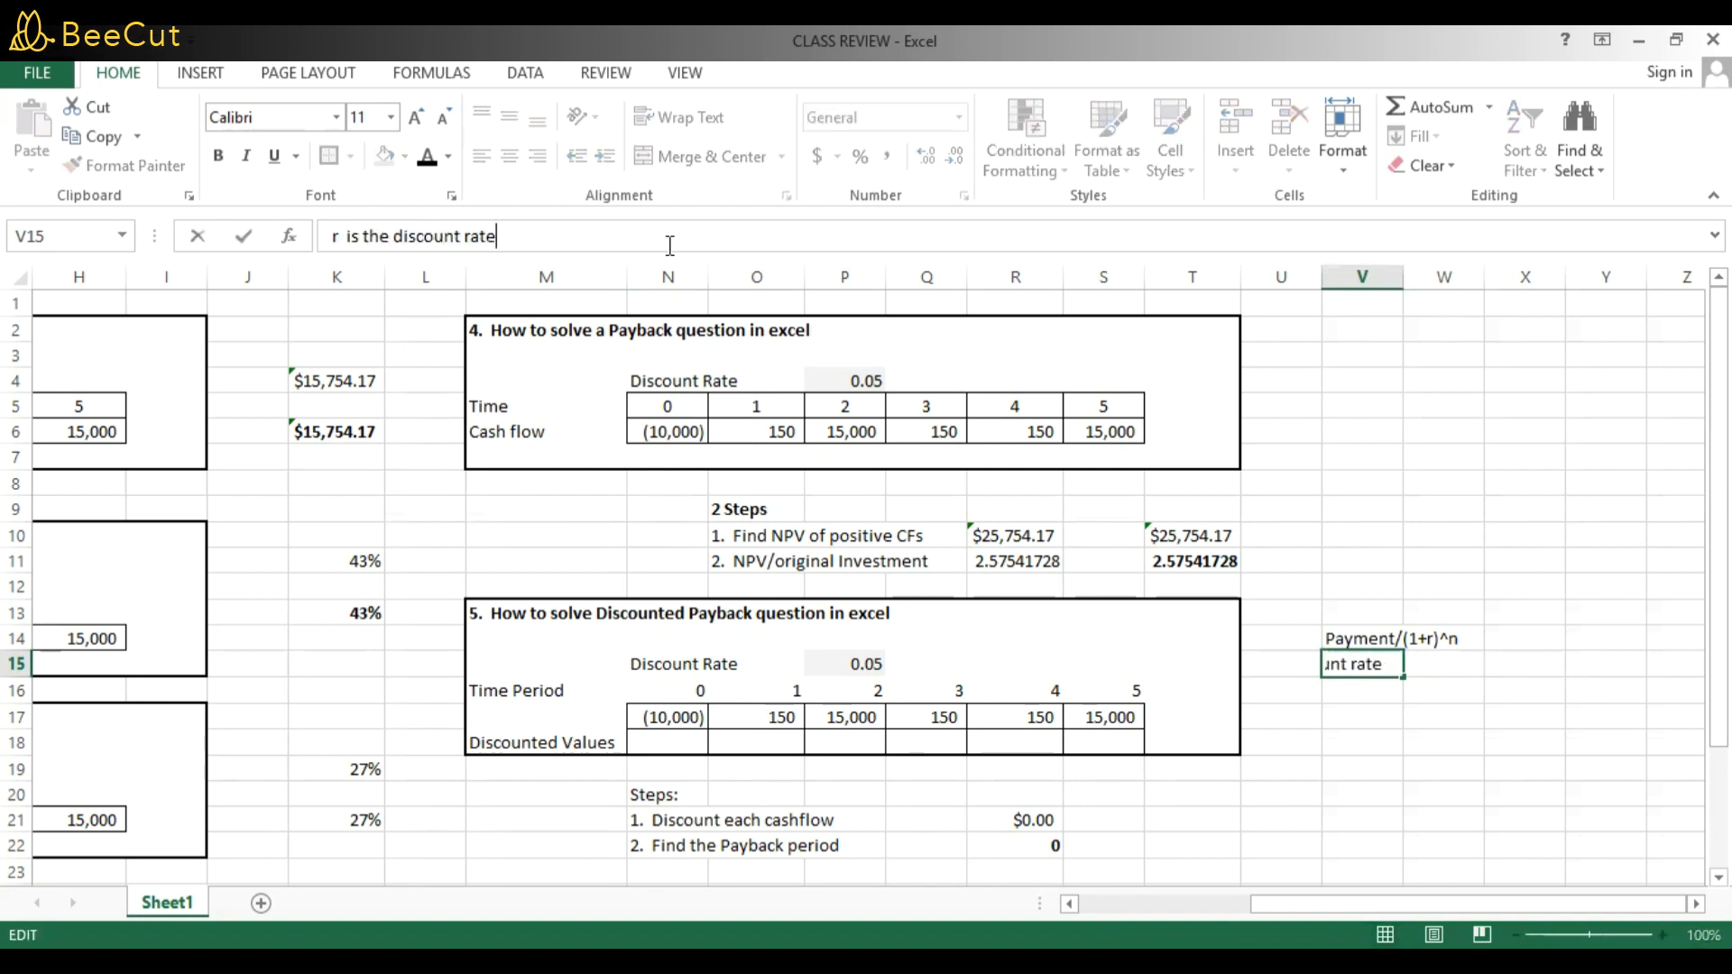
{"action": "key", "text": "Return"}
Add the note "n is the number of periods" in V16.
{"action": "type", "text": "n the num"}
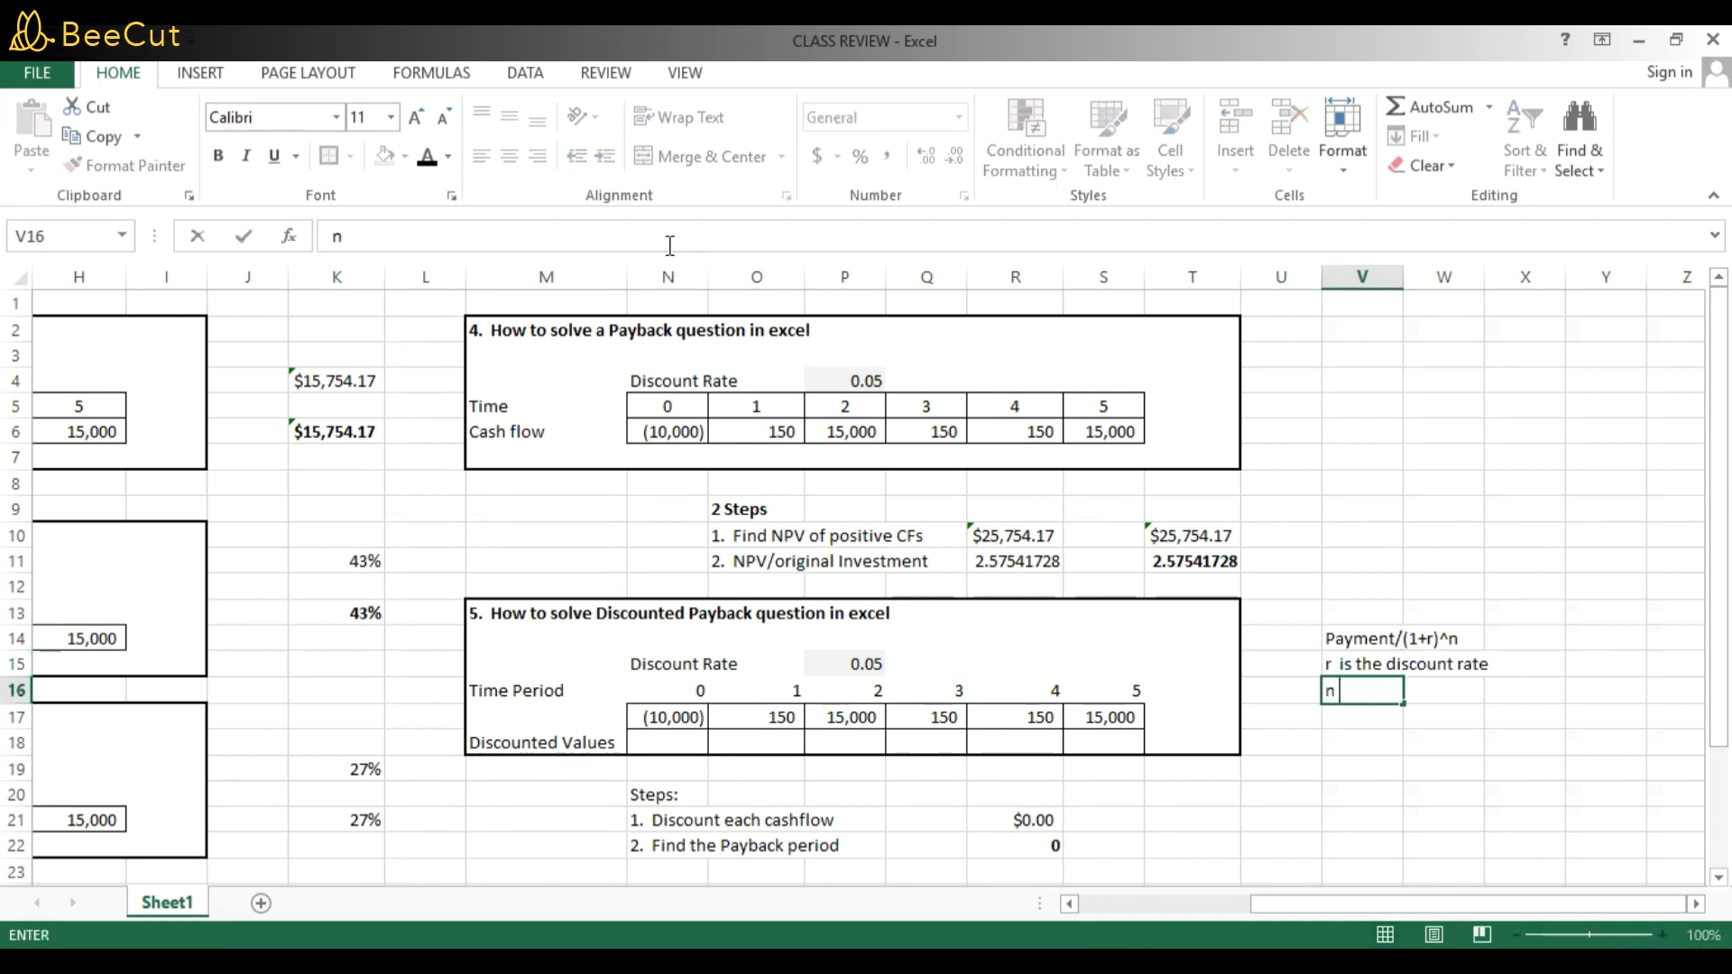
{"action": "key", "text": "BackSpace"}
{"action": "key", "text": "BackSpace"}
{"action": "key", "text": "BackSpace"}
{"action": "key", "text": "BackSpace"}
{"action": "key", "text": "BackSpace"}
{"action": "key", "text": "BackSpace"}
{"action": "key", "text": "BackSpace"}
{"action": "type", "text": "is the nu"}
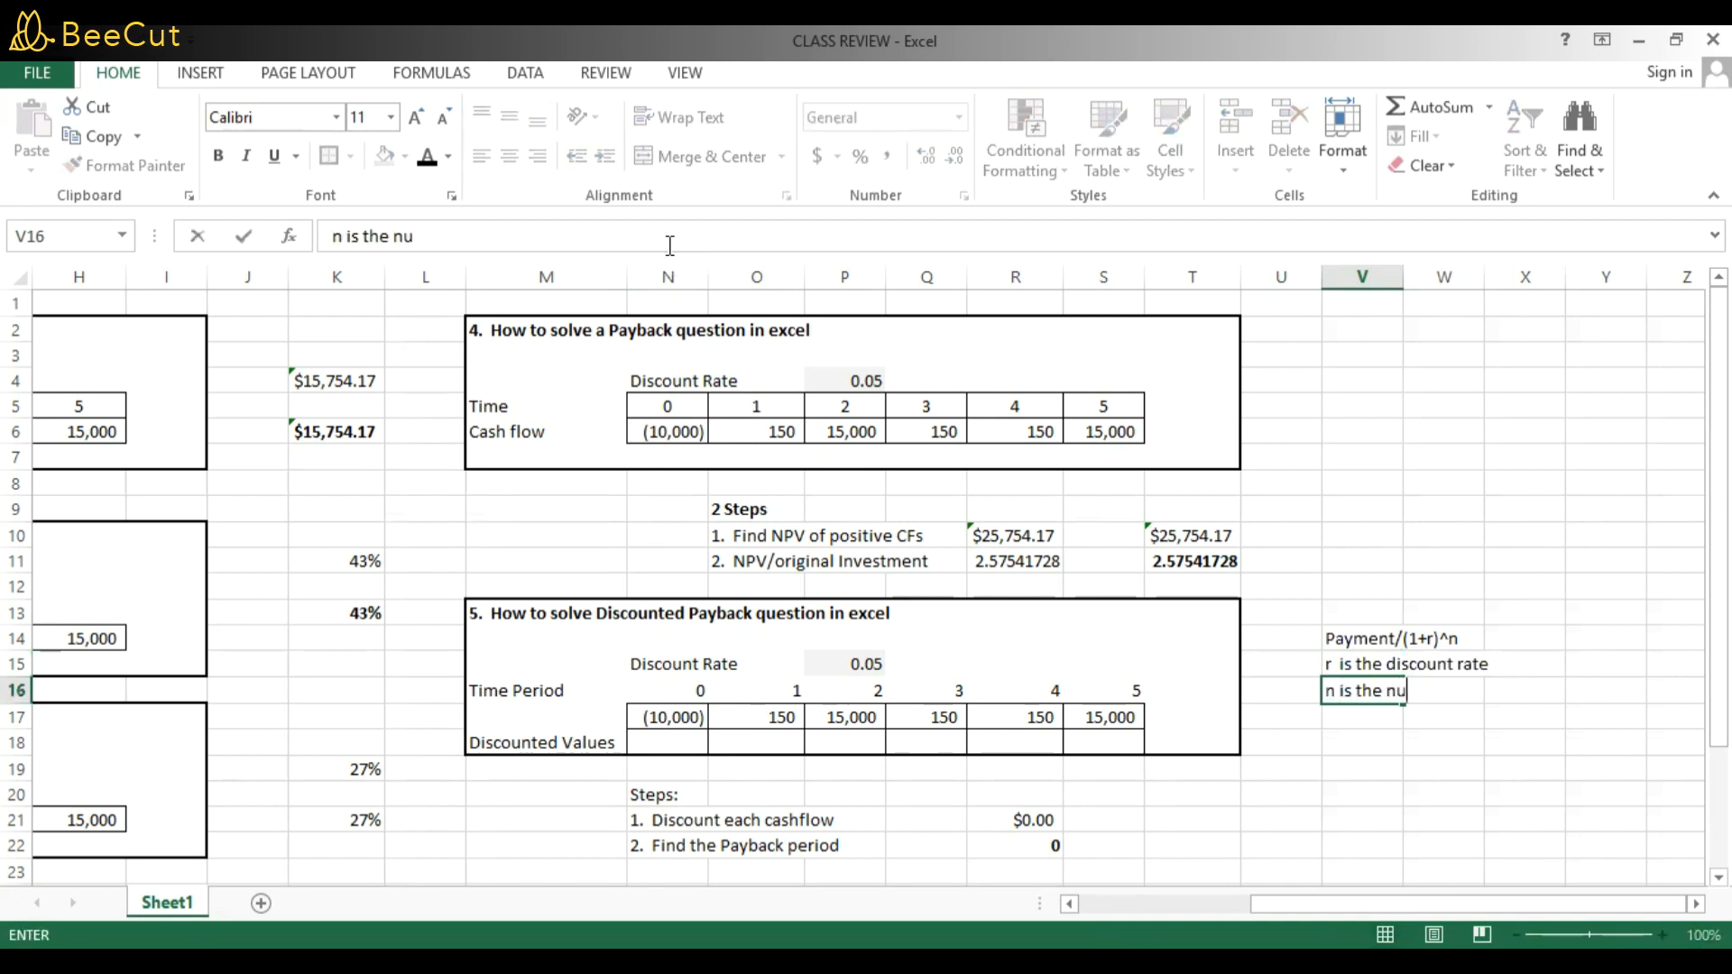
{"action": "type", "text": "mber of periods"}
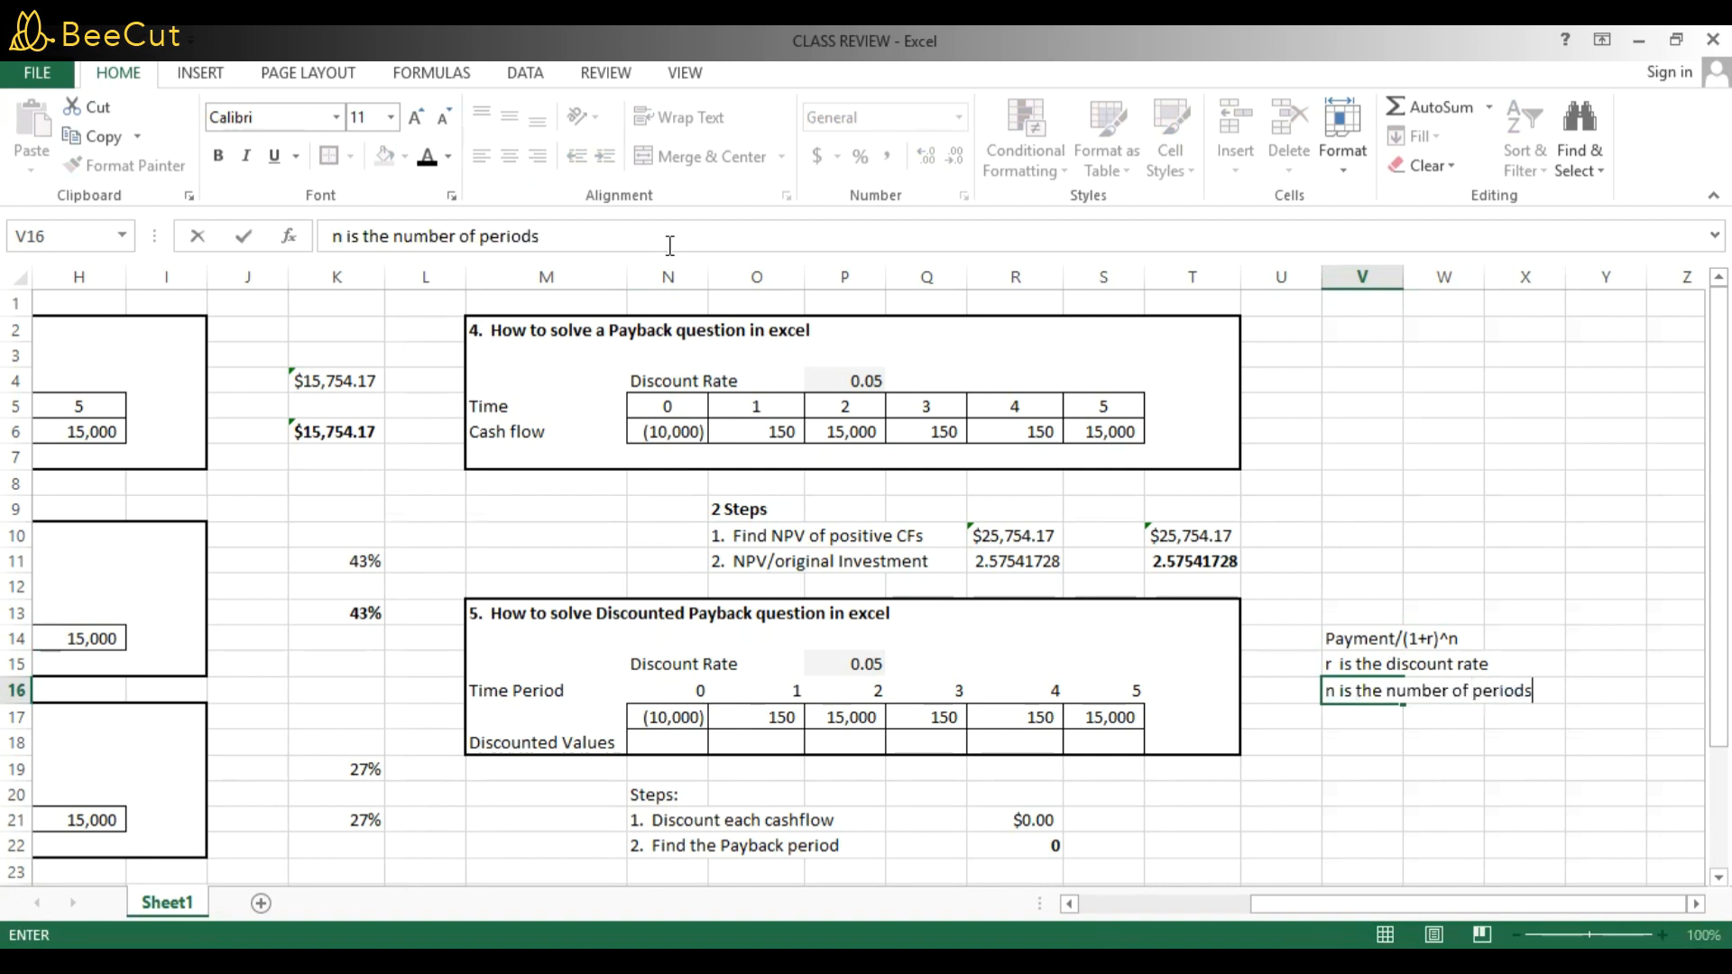
{"action": "key", "text": "Return"}
Start discounting the period 1 cash flow by entering the formula +O17/(1+0.05)^1 in O18.
{"action": "key", "text": "Left"}
{"action": "key", "text": "Left"}
{"action": "key", "text": "Left"}
{"action": "key", "text": "Left"}
{"action": "key", "text": "Left"}
{"action": "key", "text": "Left"}
{"action": "key", "text": "Left"}
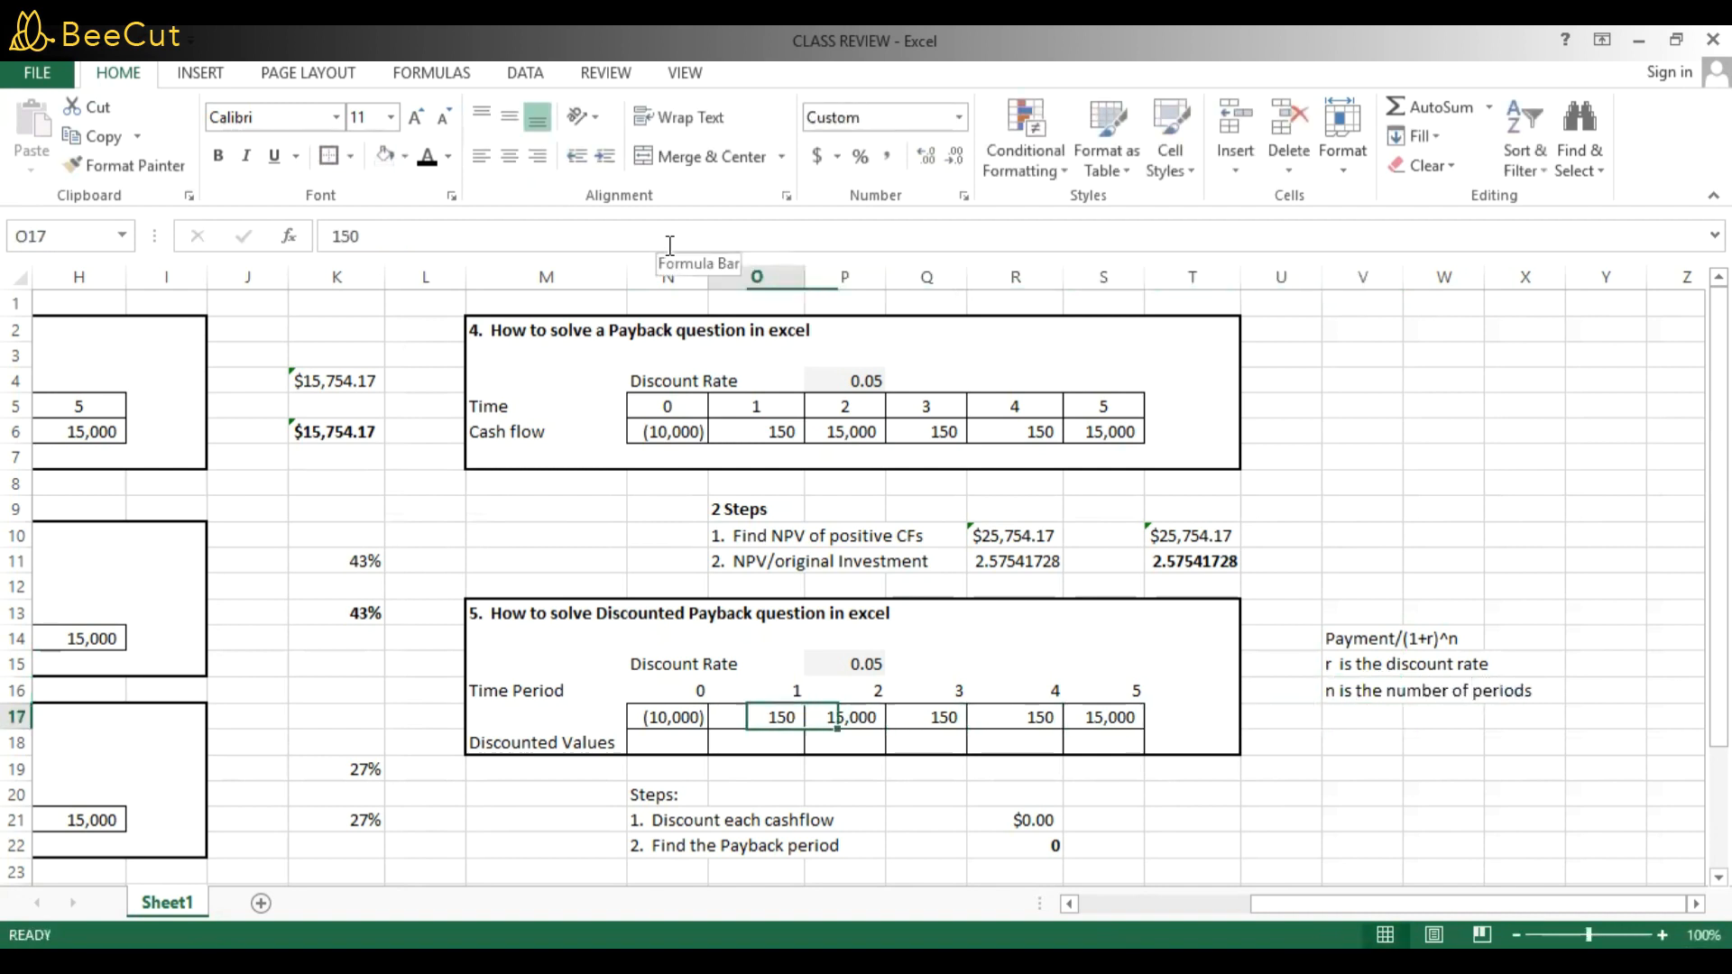
{"action": "key", "text": "Down"}
{"action": "type", "text": "+"}
{"action": "key", "text": "Up"}
{"action": "type", "text": "/"}
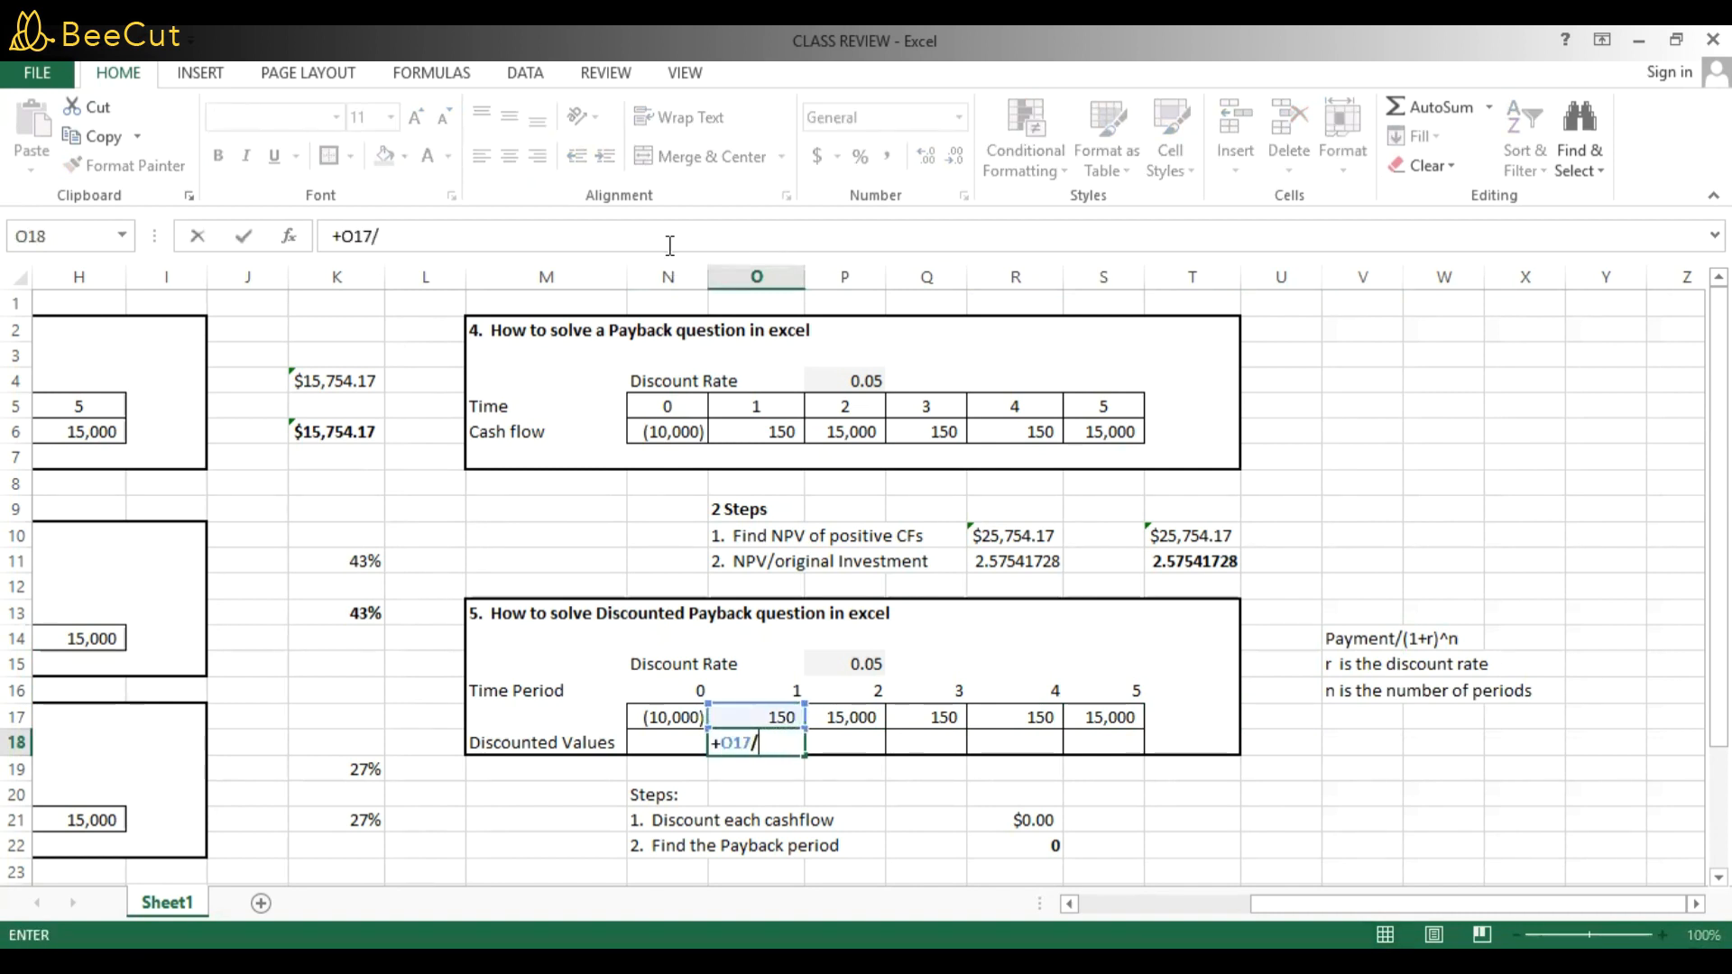
{"action": "type", "text": "(1+0.05)^1"}
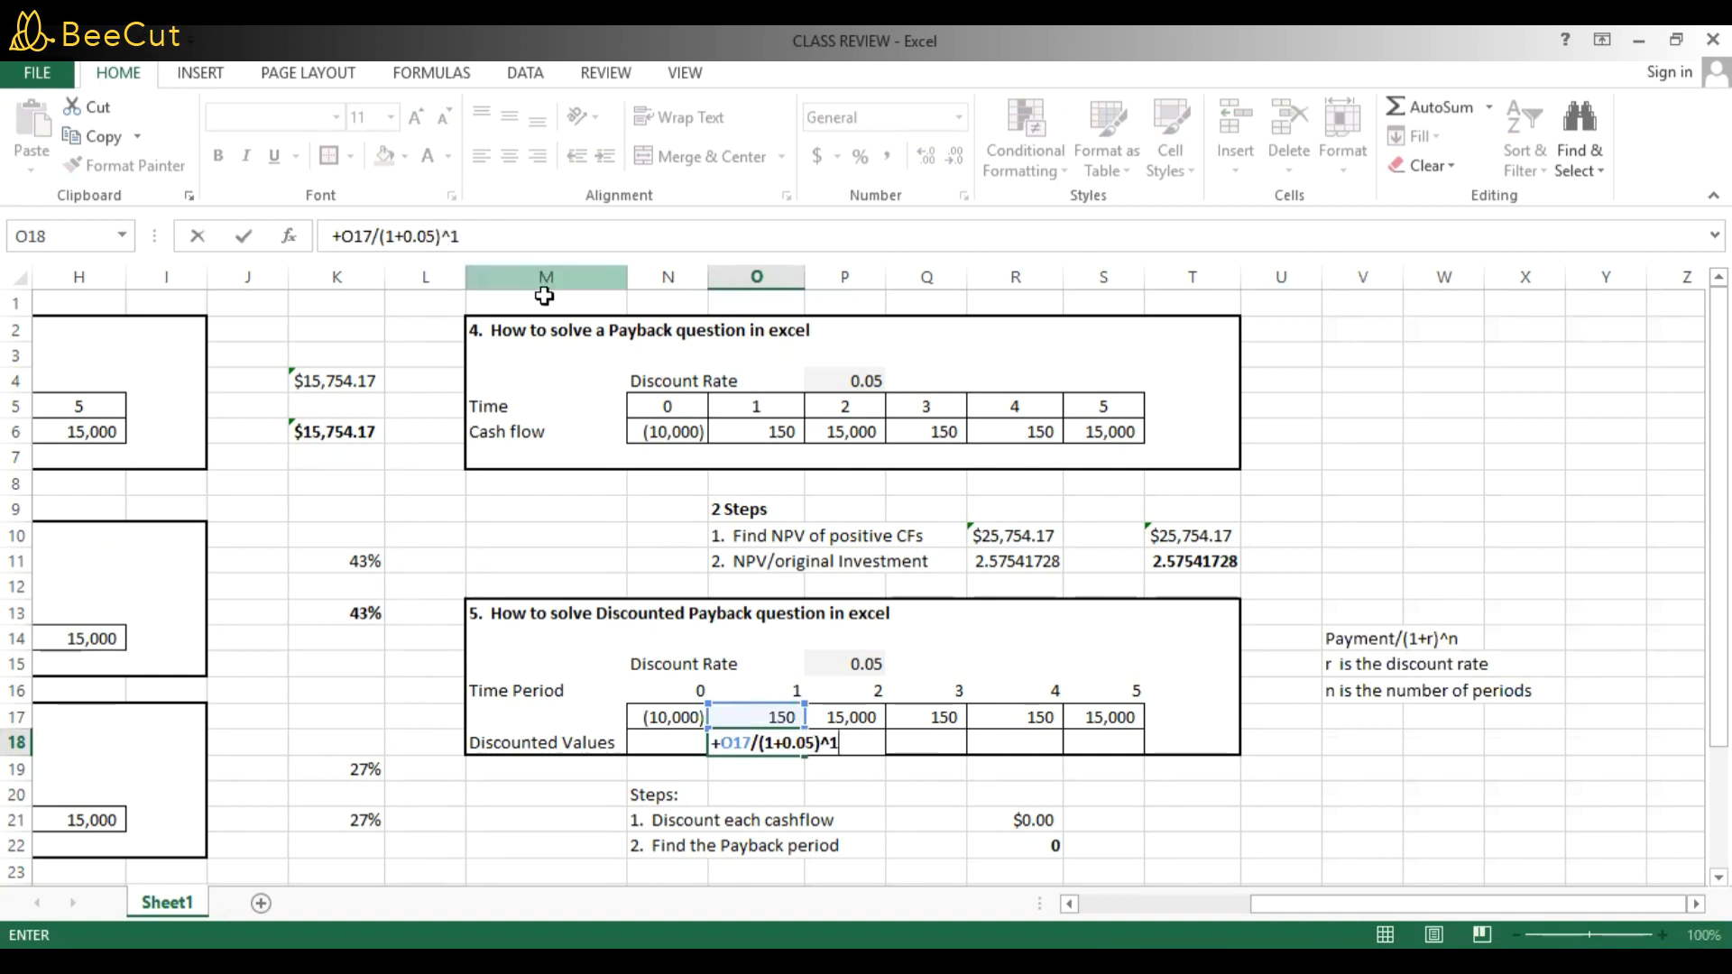
Enclose the denominator of the O18 formula in parentheses, making it +O17/((1+0.05)^1), and commit it.
{"action": "left_click", "coordinate": [756, 748]}
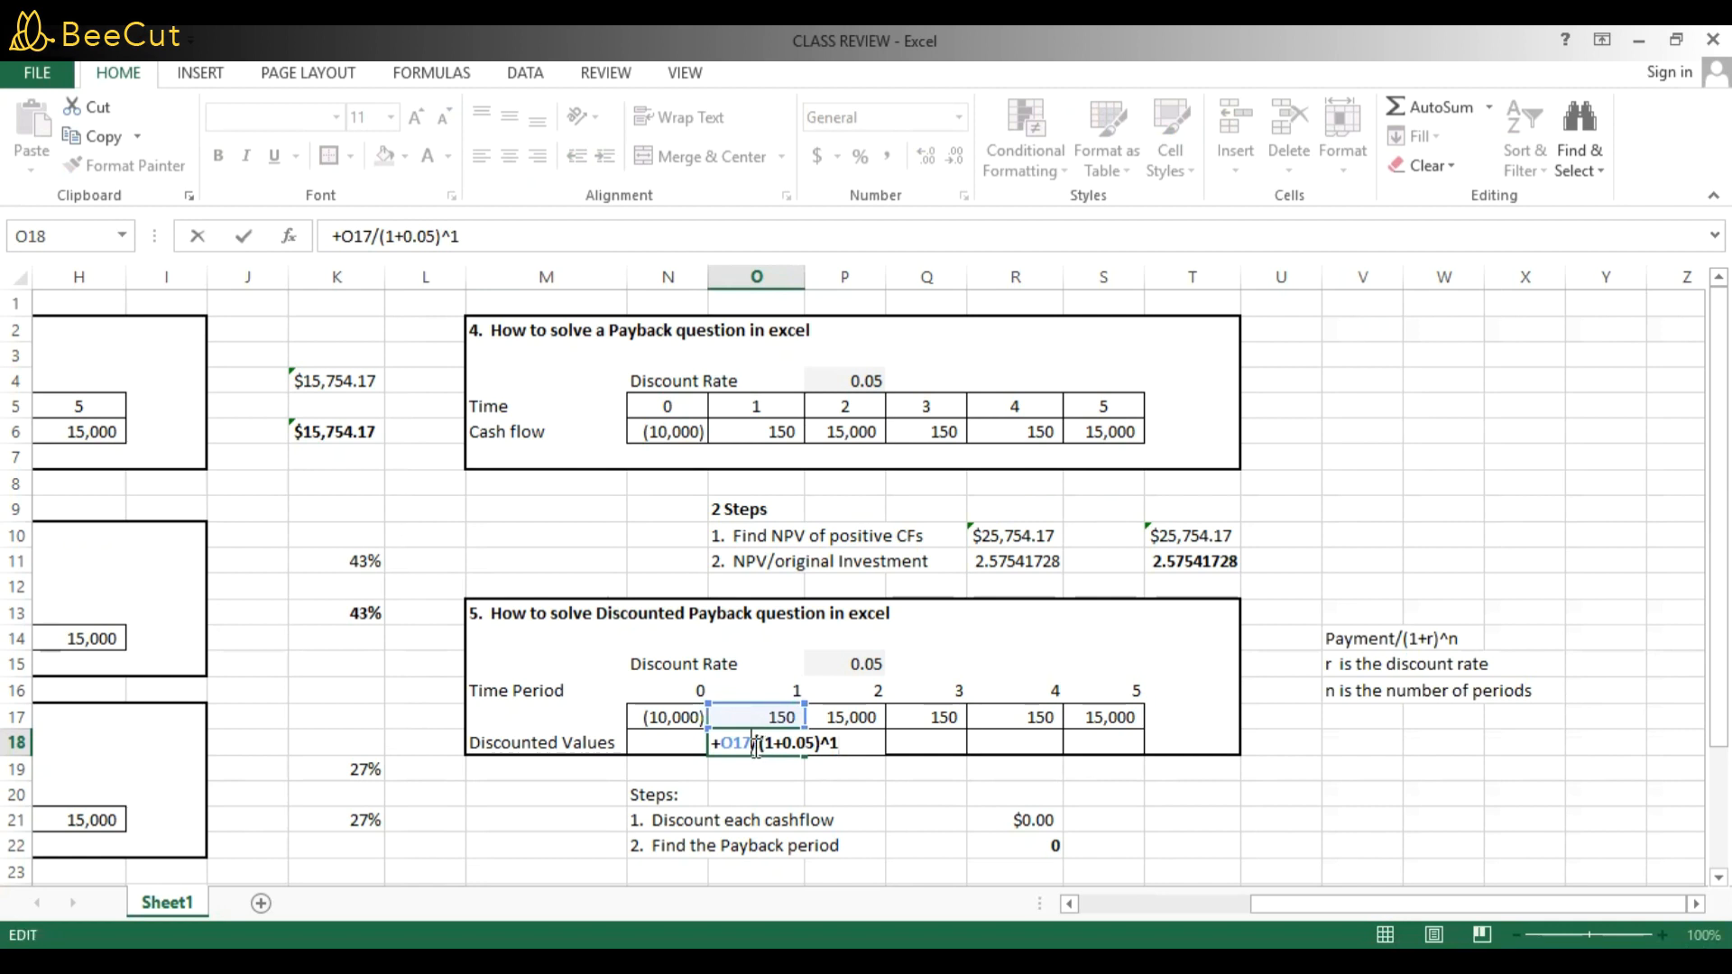
{"action": "type", "text": "("}
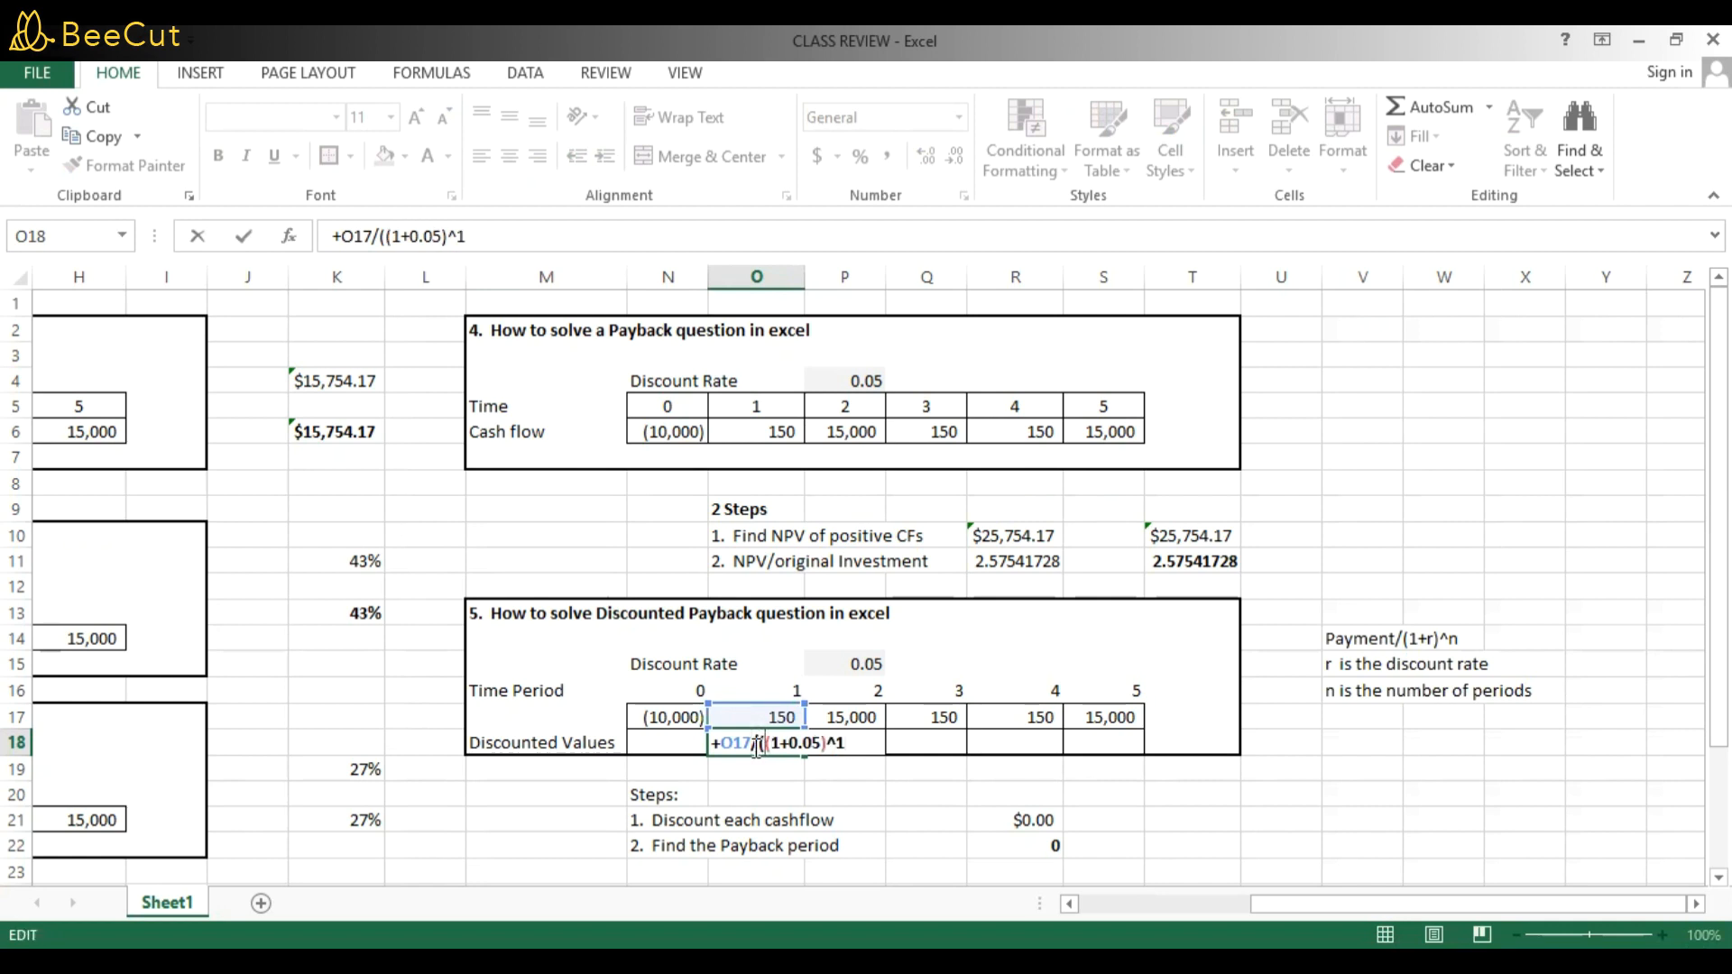
{"action": "type", "text": ")"}
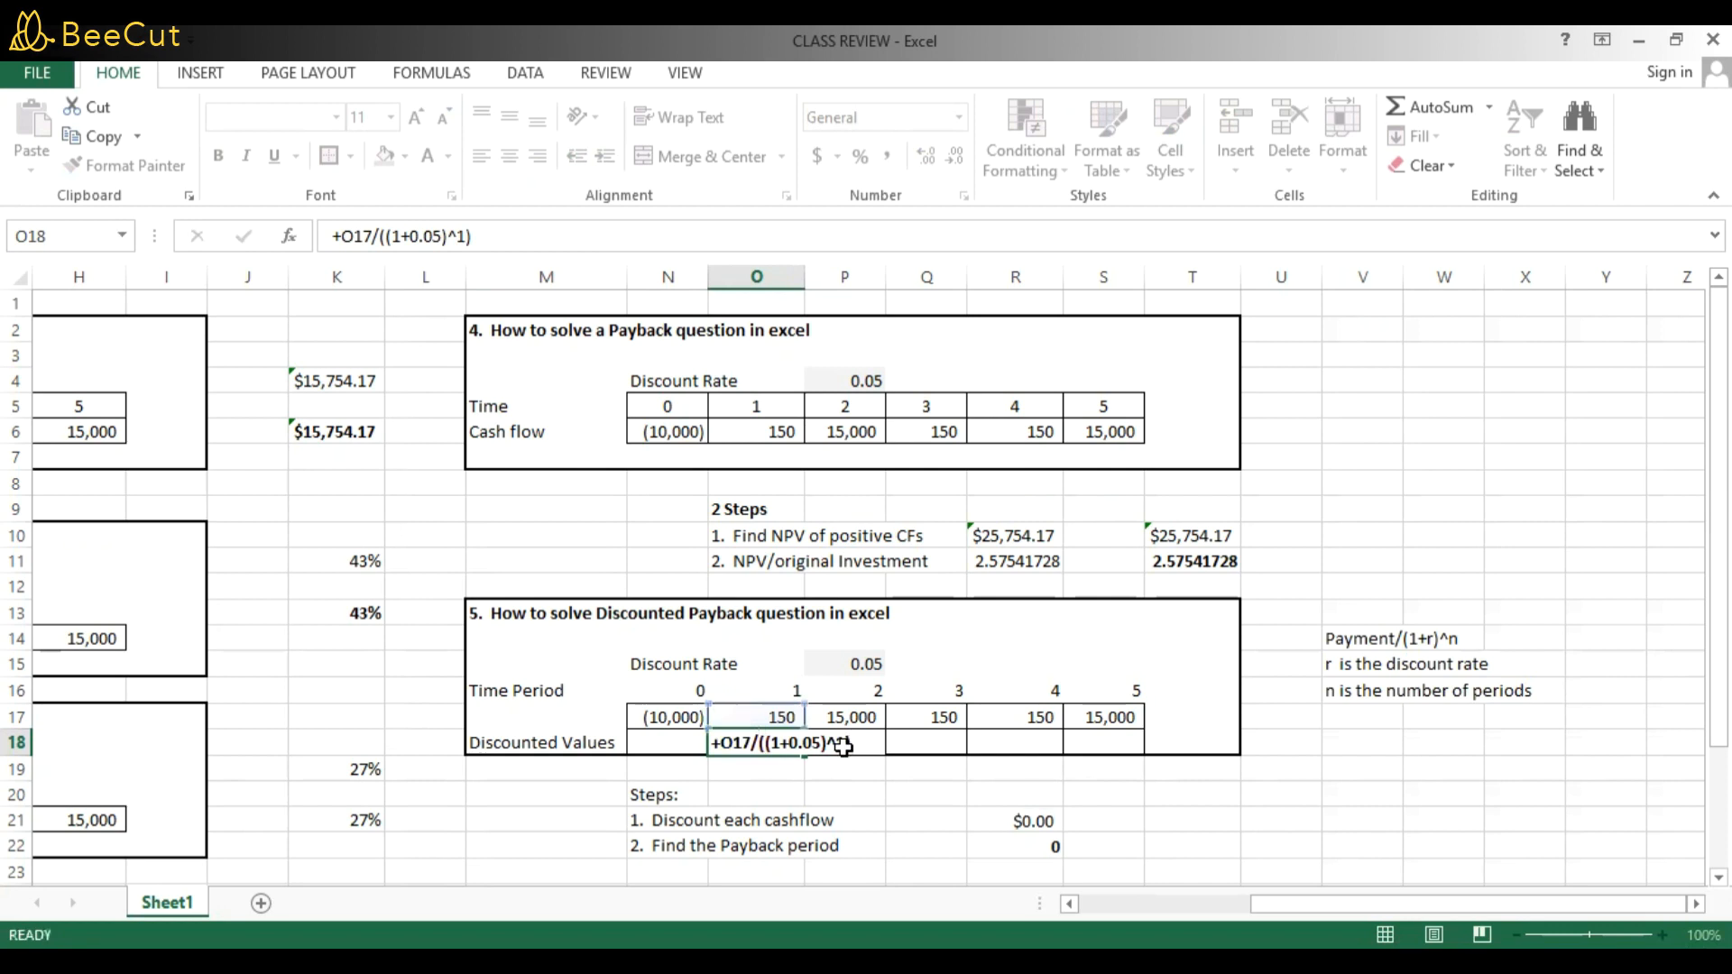
{"action": "key", "text": "Return"}
{"action": "key", "text": "Up"}
Discount the period 2 cash flow with the formula +P17/((1+0.05)^2) in P18.
{"action": "left_click", "coordinate": [843, 747]}
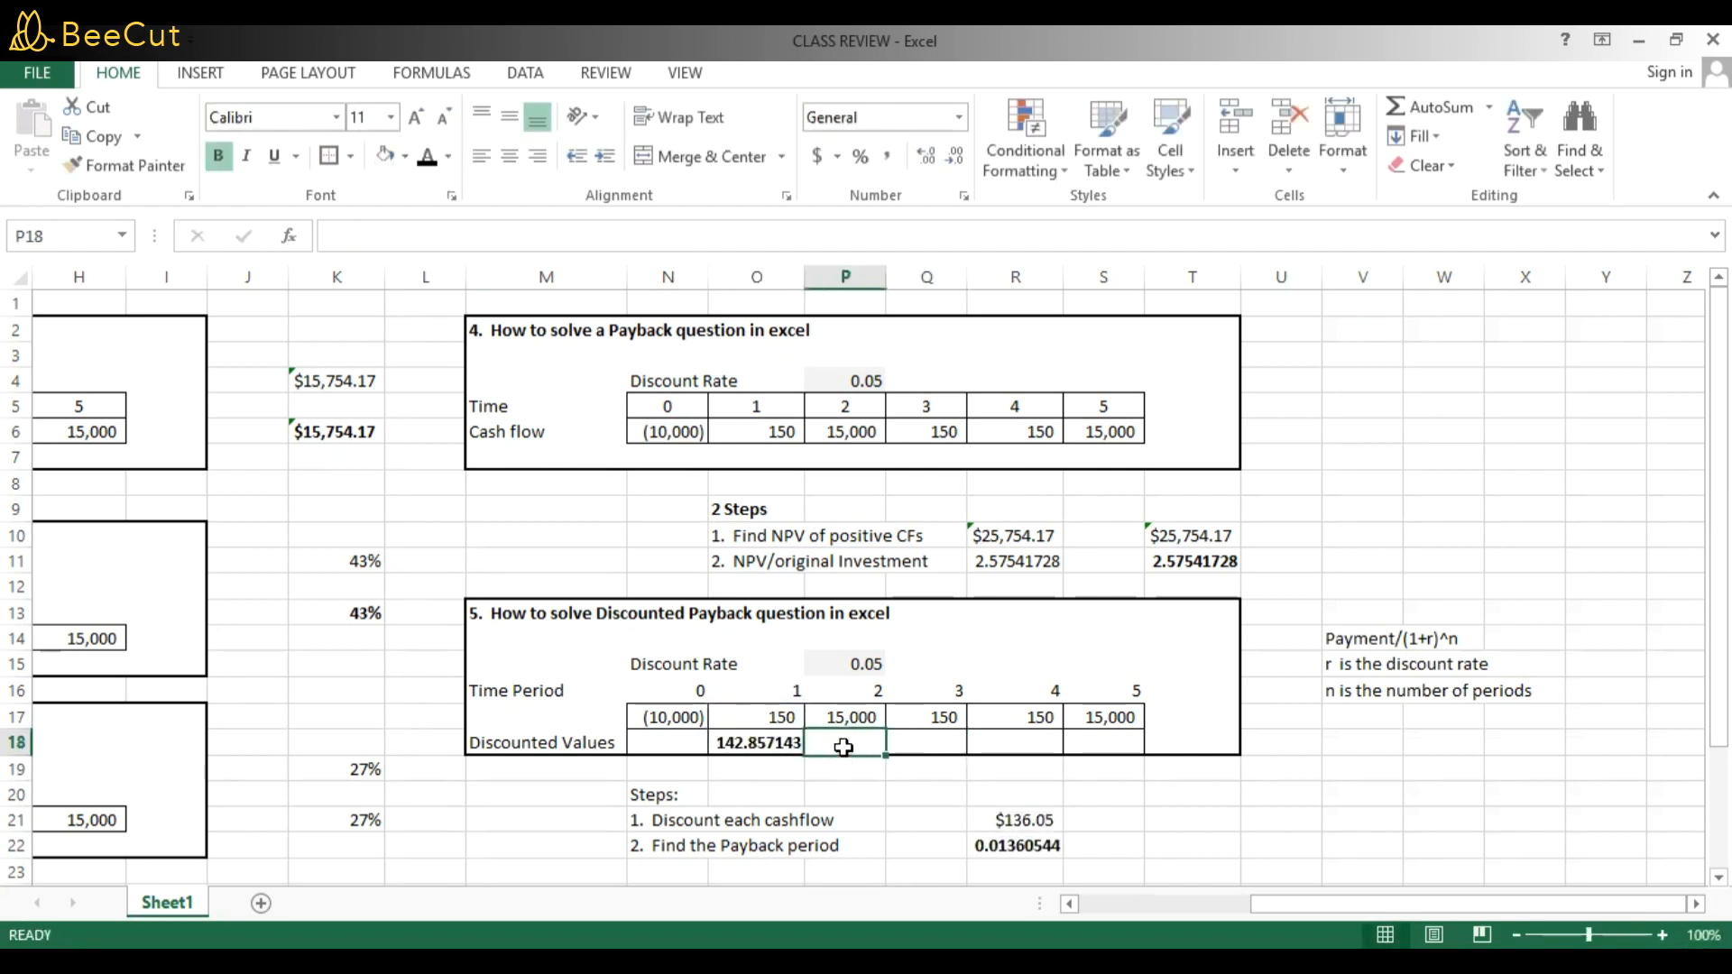
{"action": "type", "text": "+"}
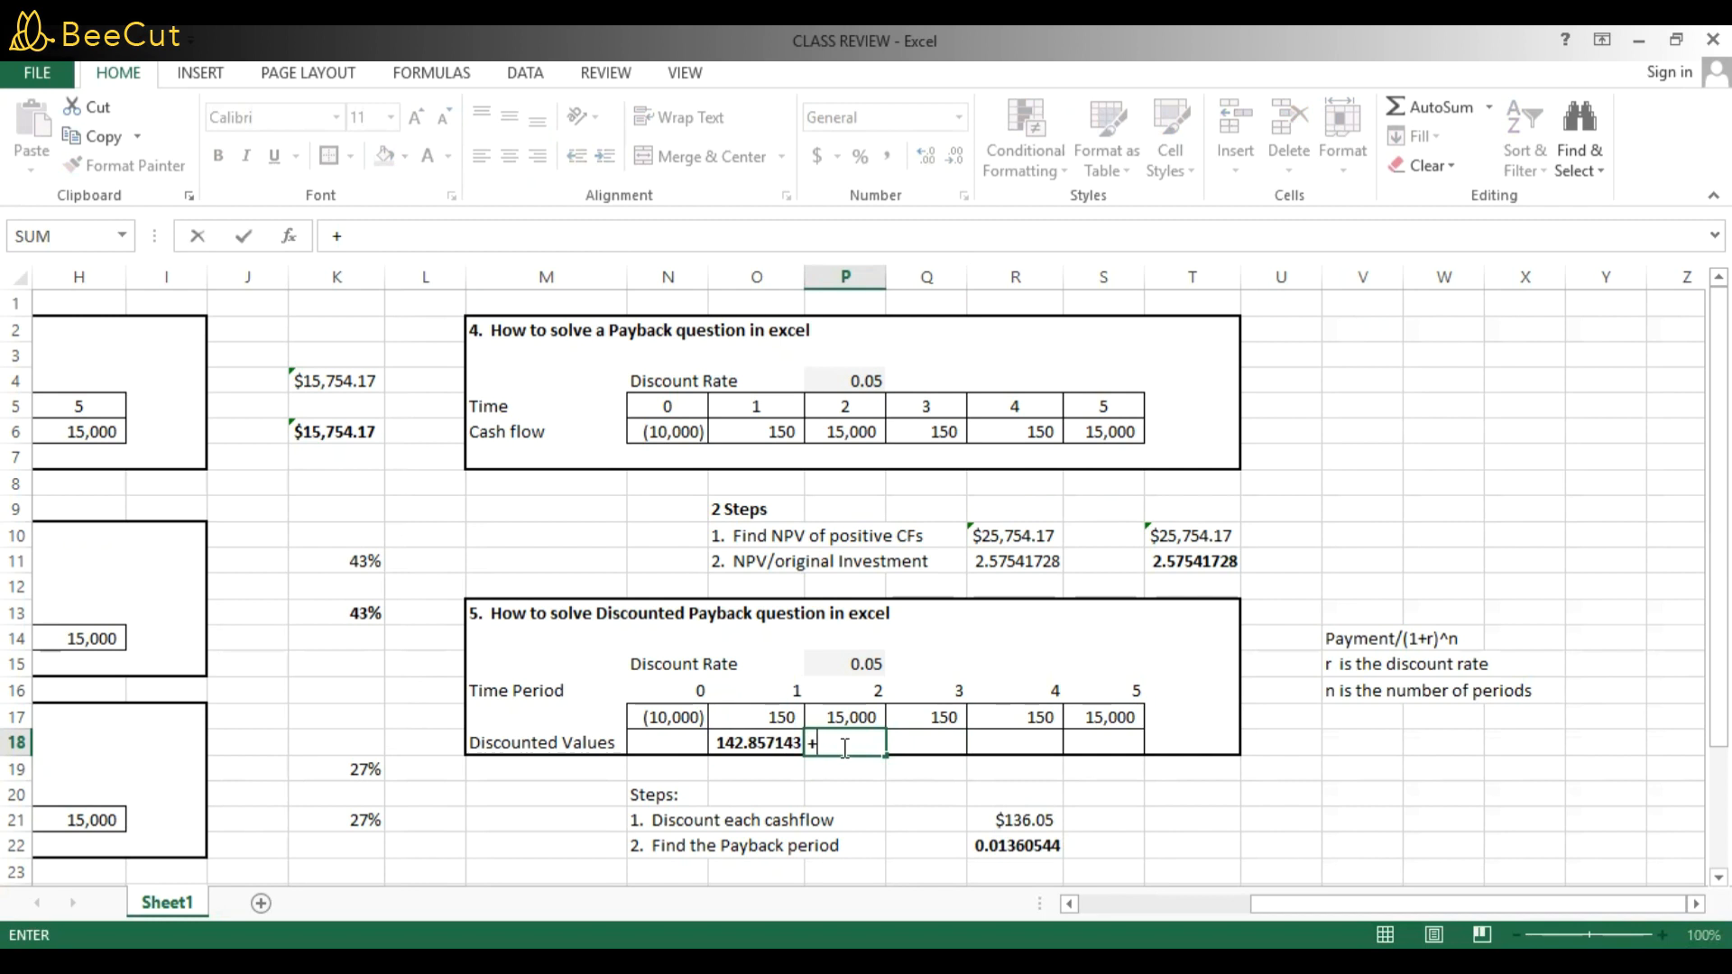
{"action": "key", "text": "Up"}
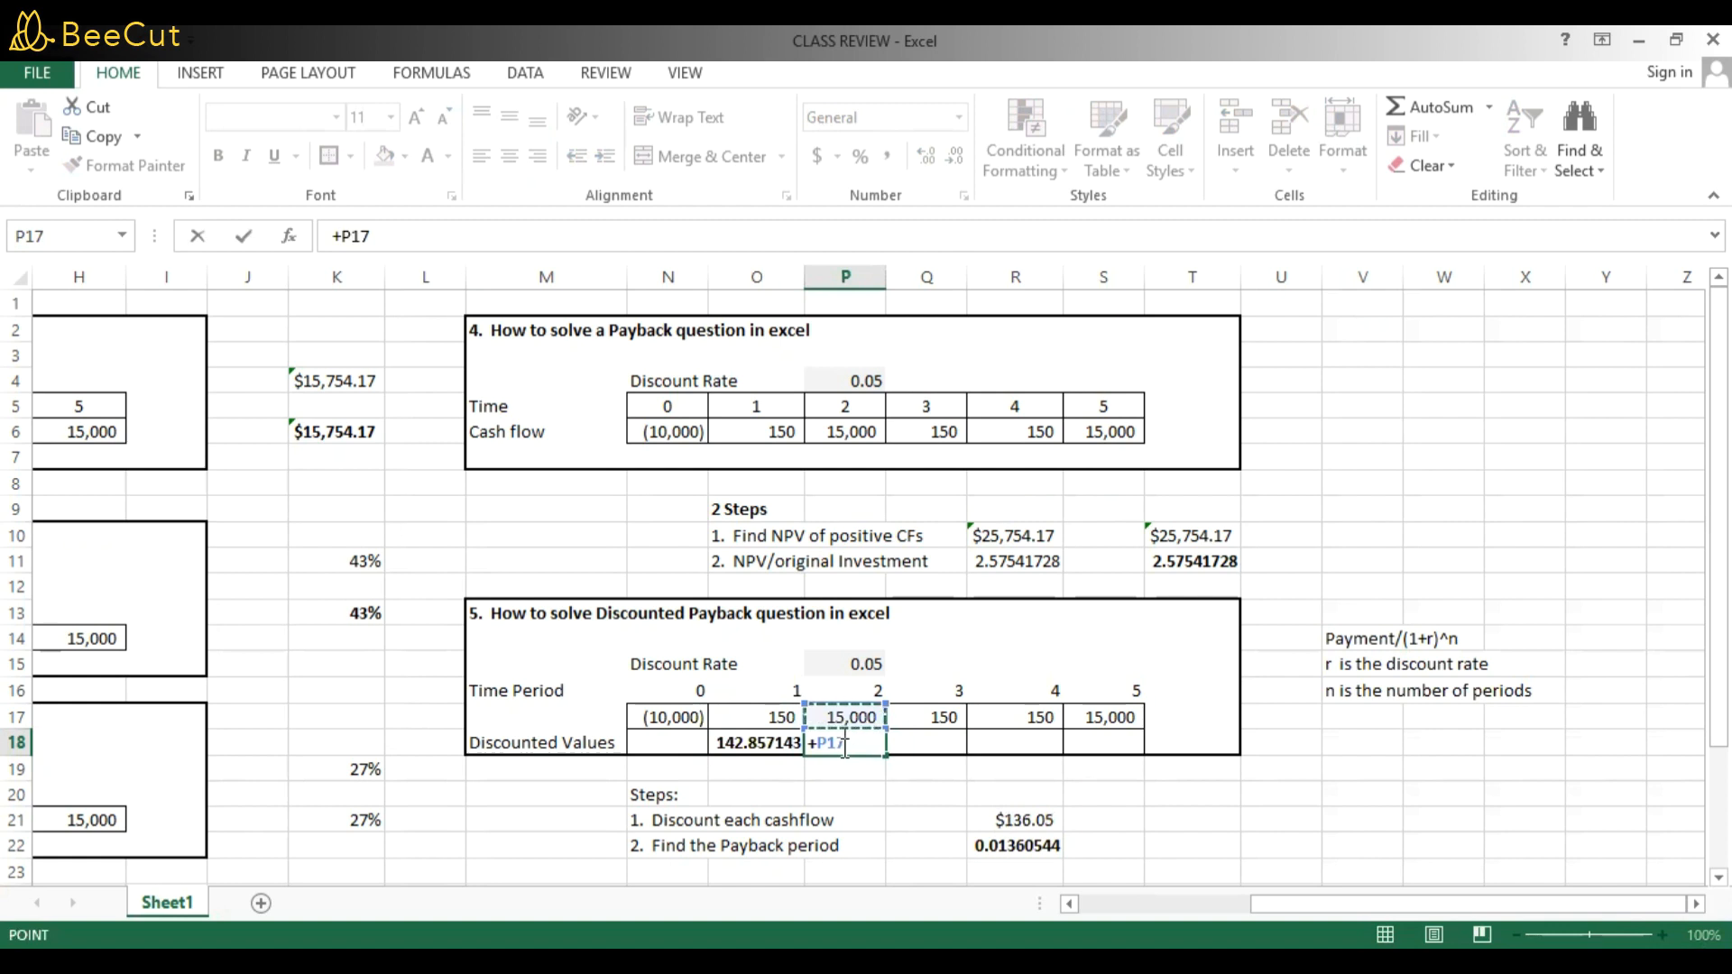
{"action": "type", "text": "/(("}
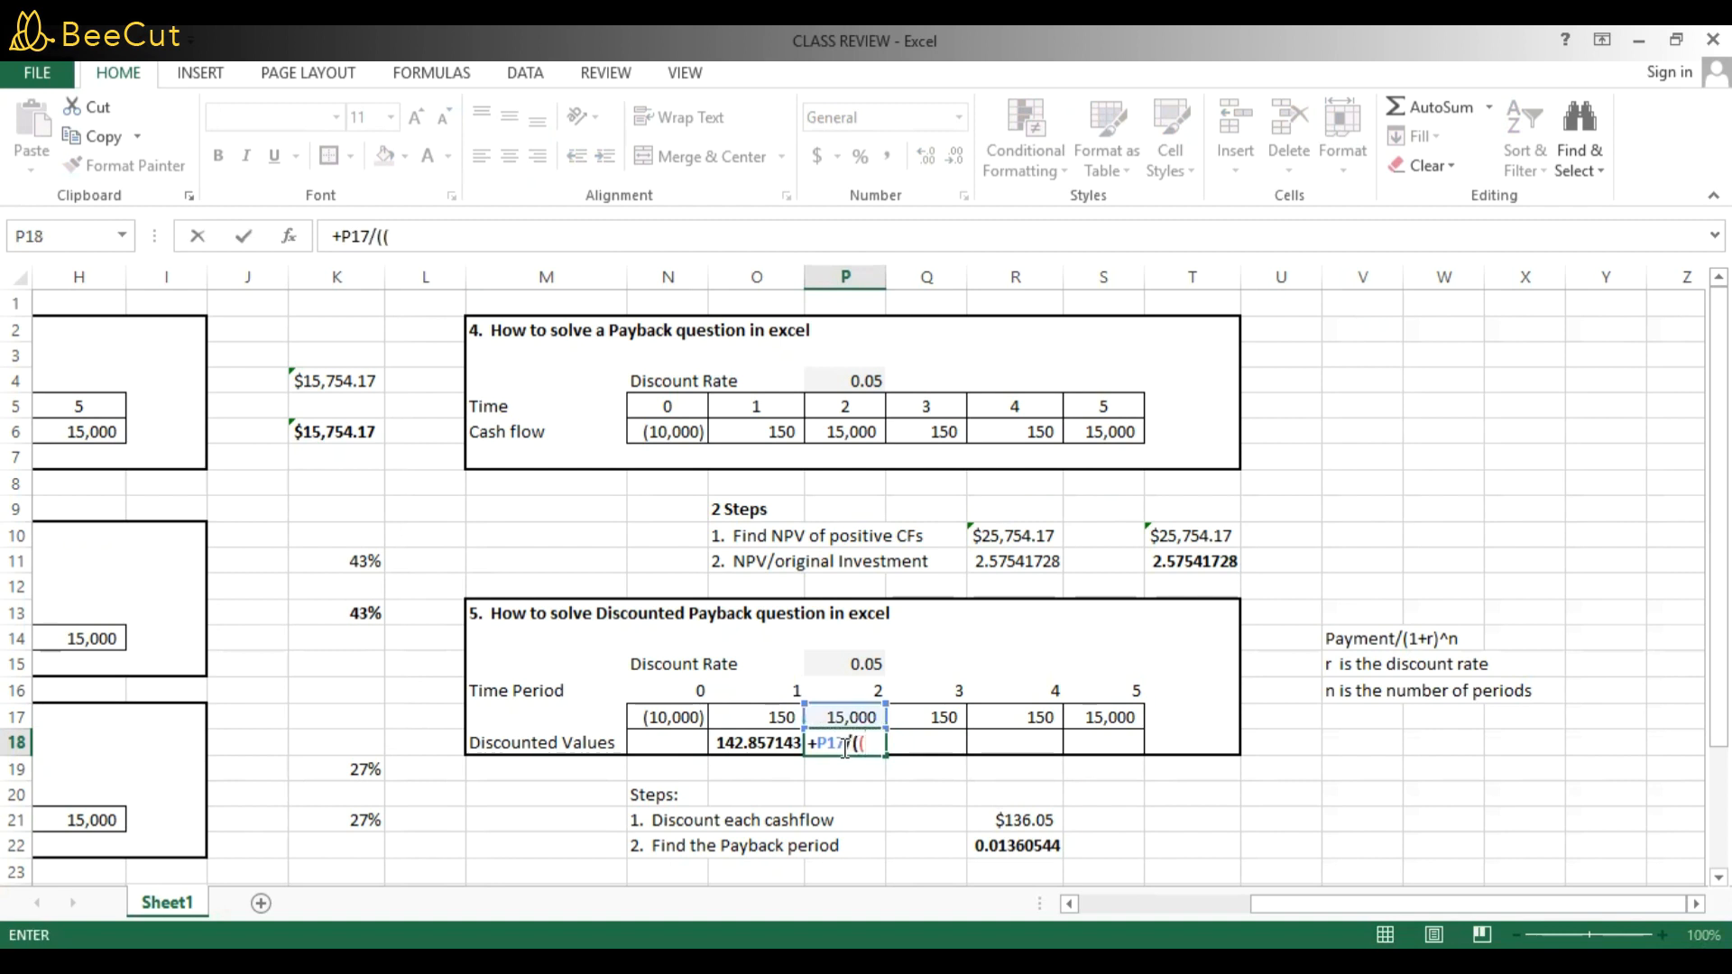
{"action": "type", "text": "1+0.0"}
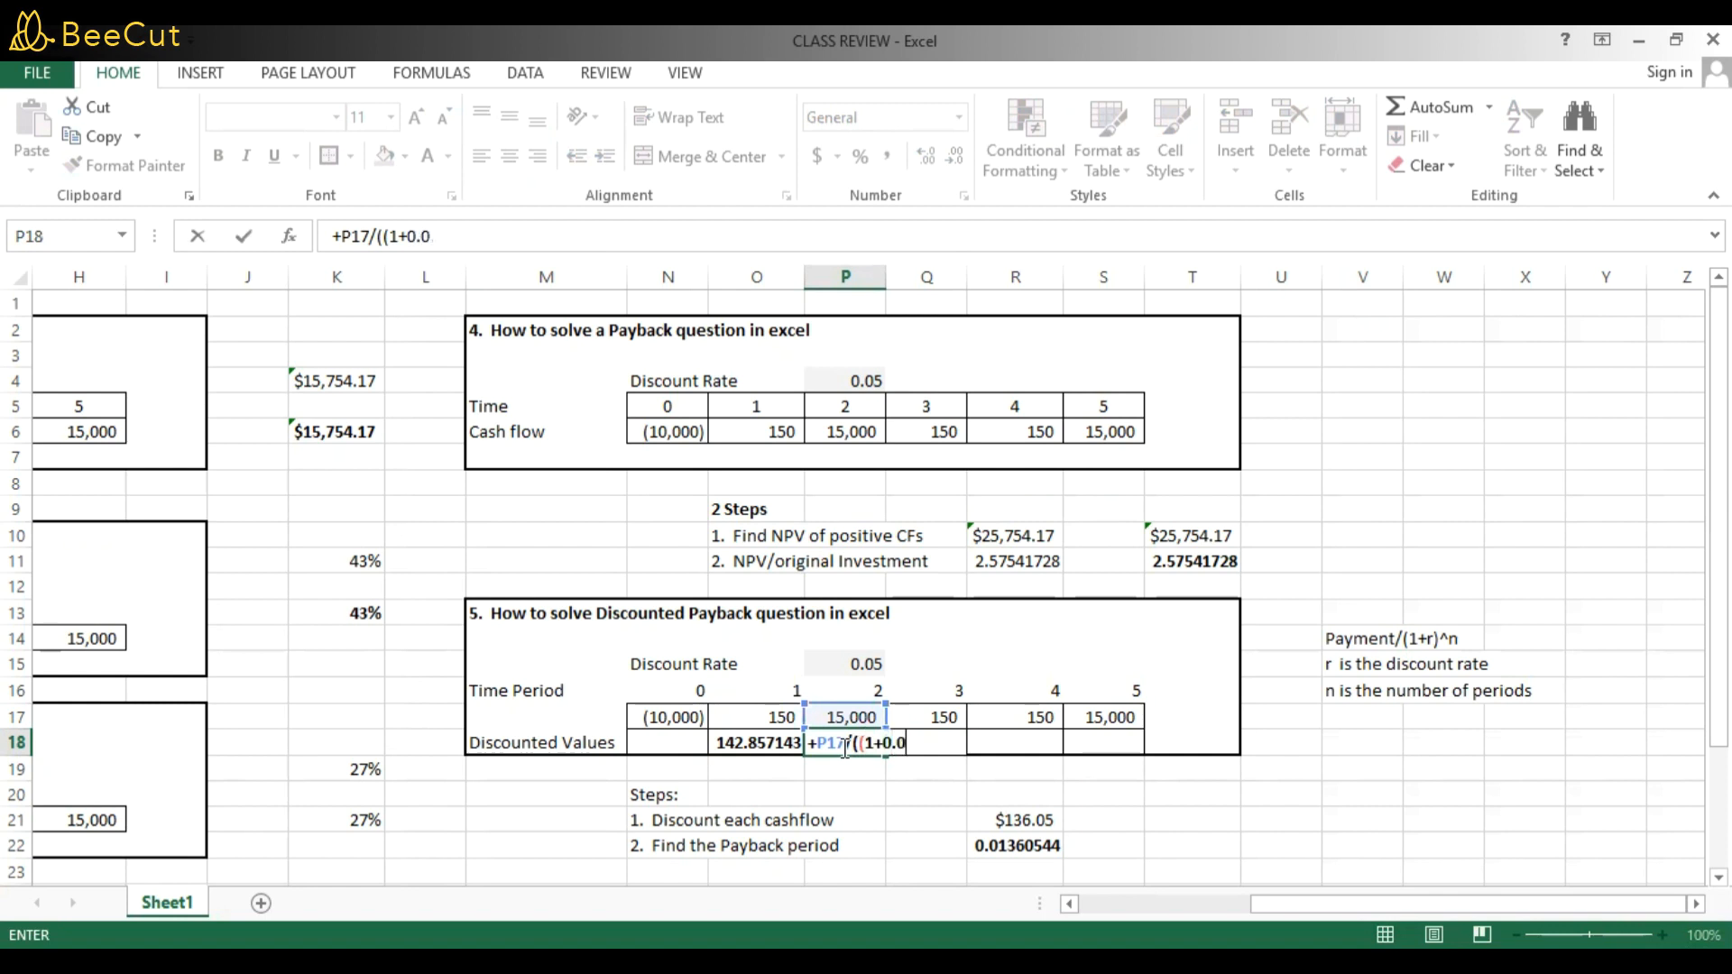
{"action": "type", "text": "5)^2)"}
{"action": "key", "text": "Return"}
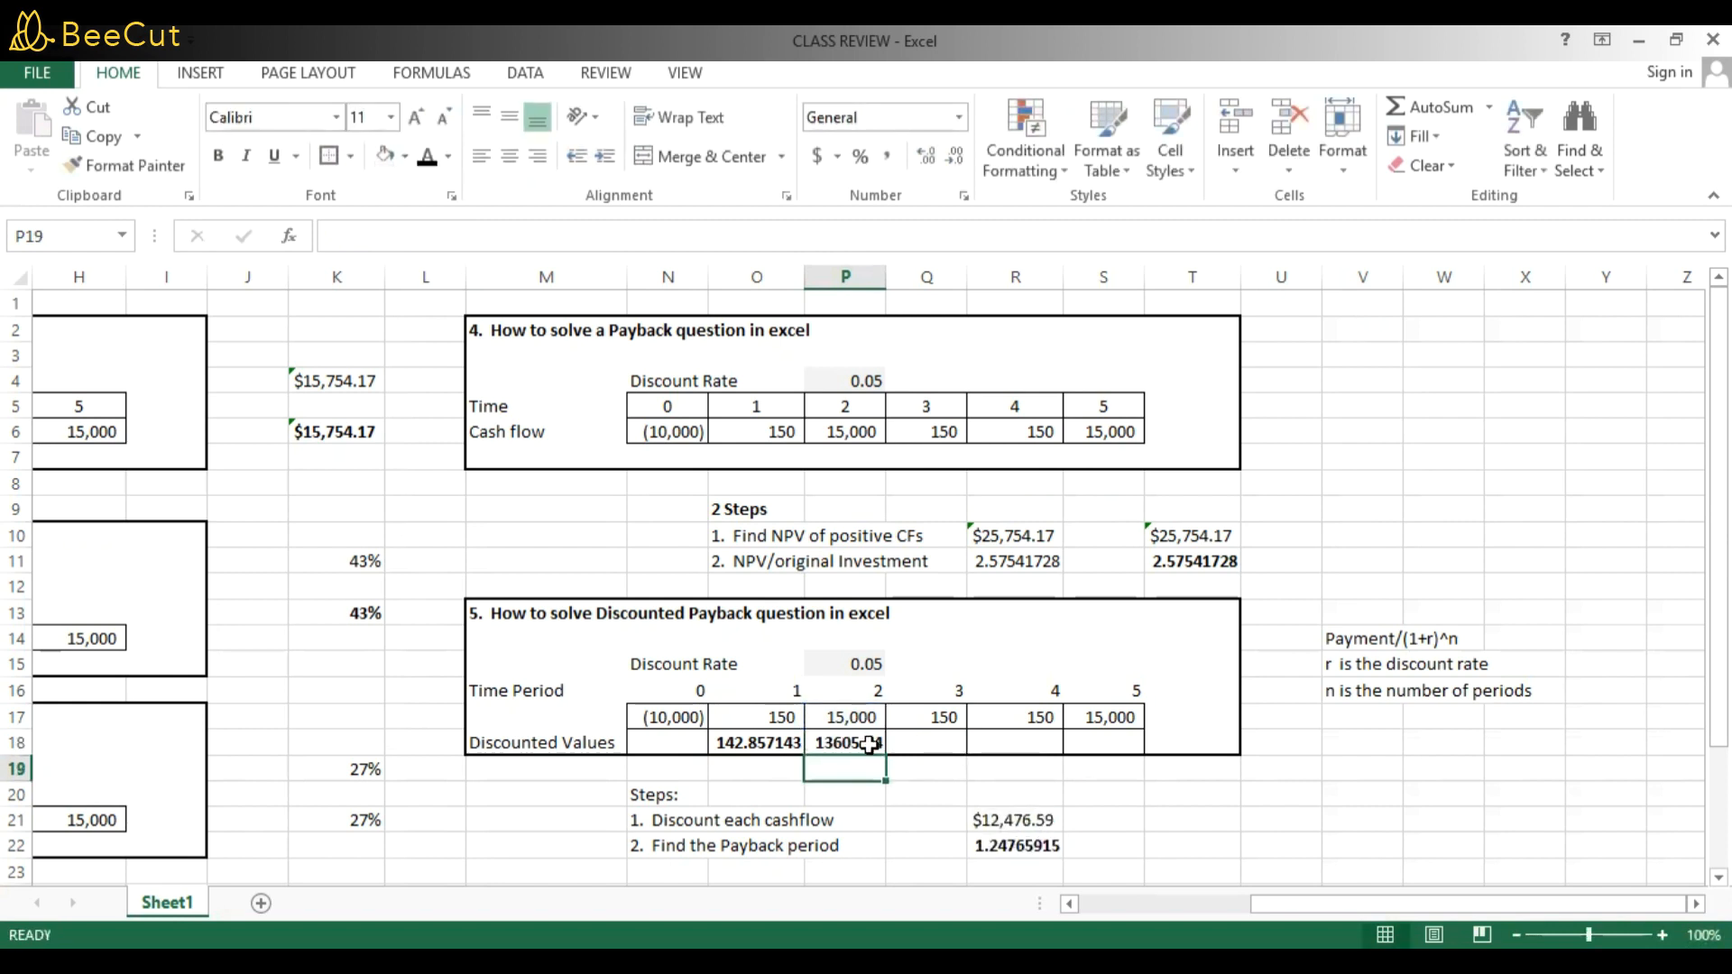
Discount the period 3 cash flow in Q18 by dividing Q17 by (1+0.05)^3.
{"action": "left_click", "coordinate": [950, 752]}
{"action": "type", "text": "+"}
{"action": "key", "text": "Up"}
{"action": "type", "text": "/((1."}
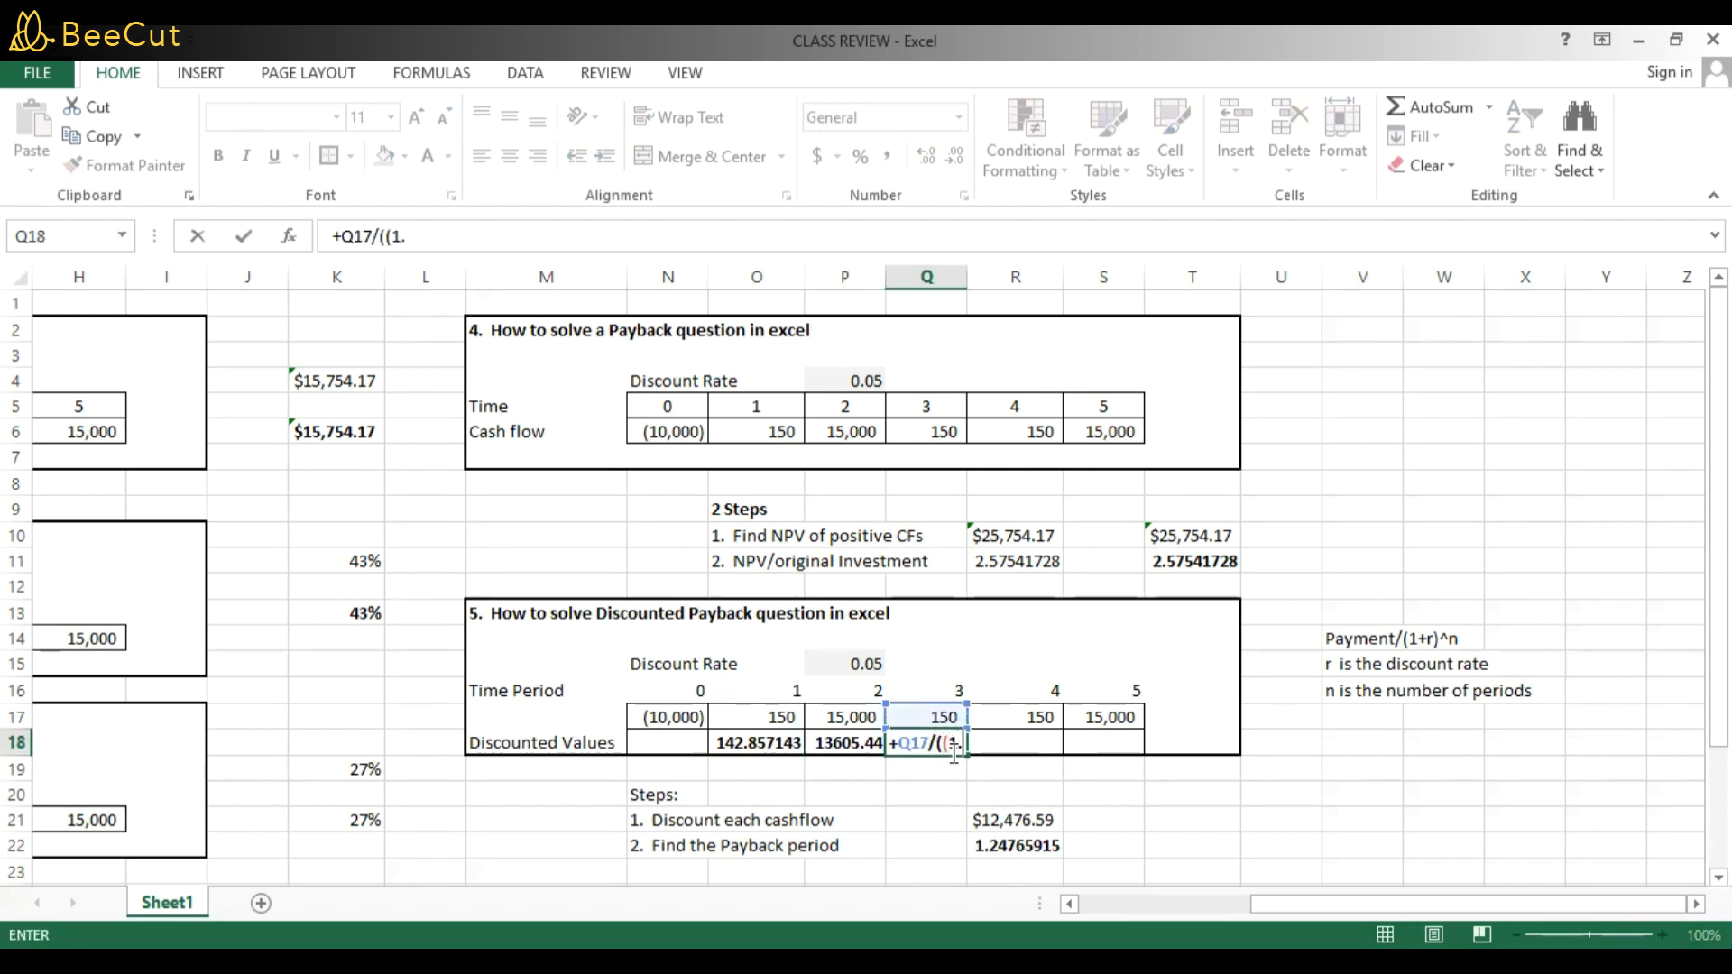
{"action": "key", "text": "BackSpace"}
{"action": "type", "text": "+0.05)^3"}
{"action": "key", "text": "Tab"}
Discount the period 4 cash flow with the formula +R17/((1+0.05)^4) in R18.
{"action": "type", "text": "+"}
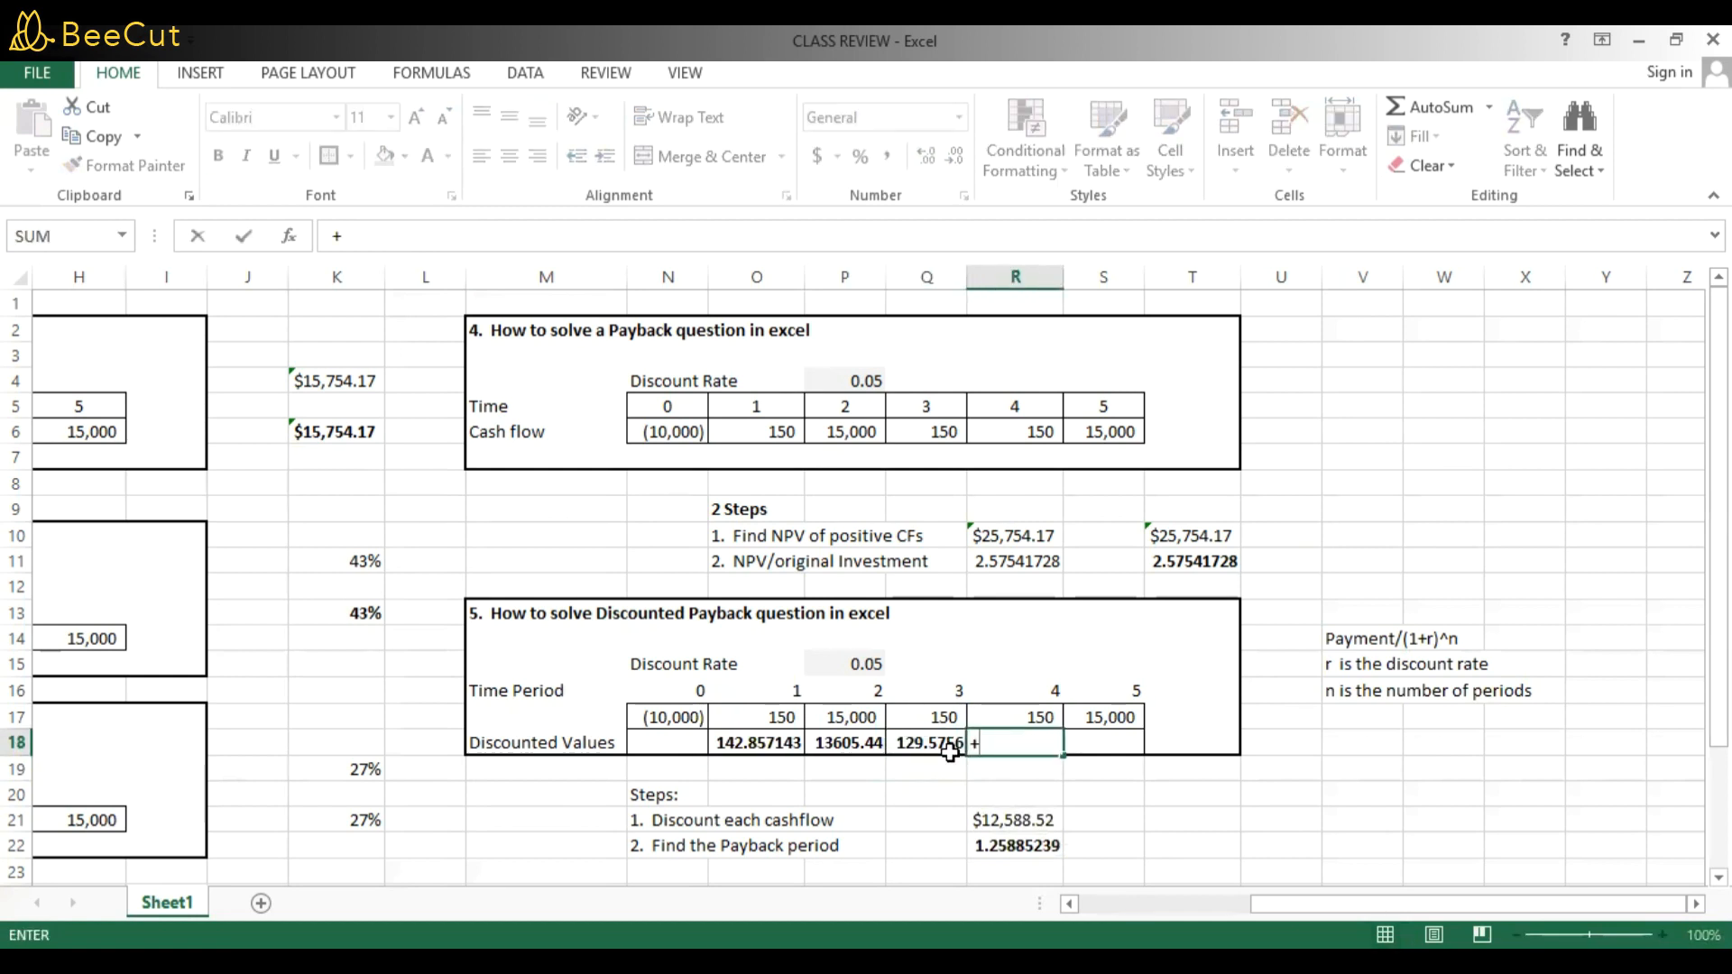
{"action": "key", "text": "Up"}
{"action": "type", "text": "/(1"}
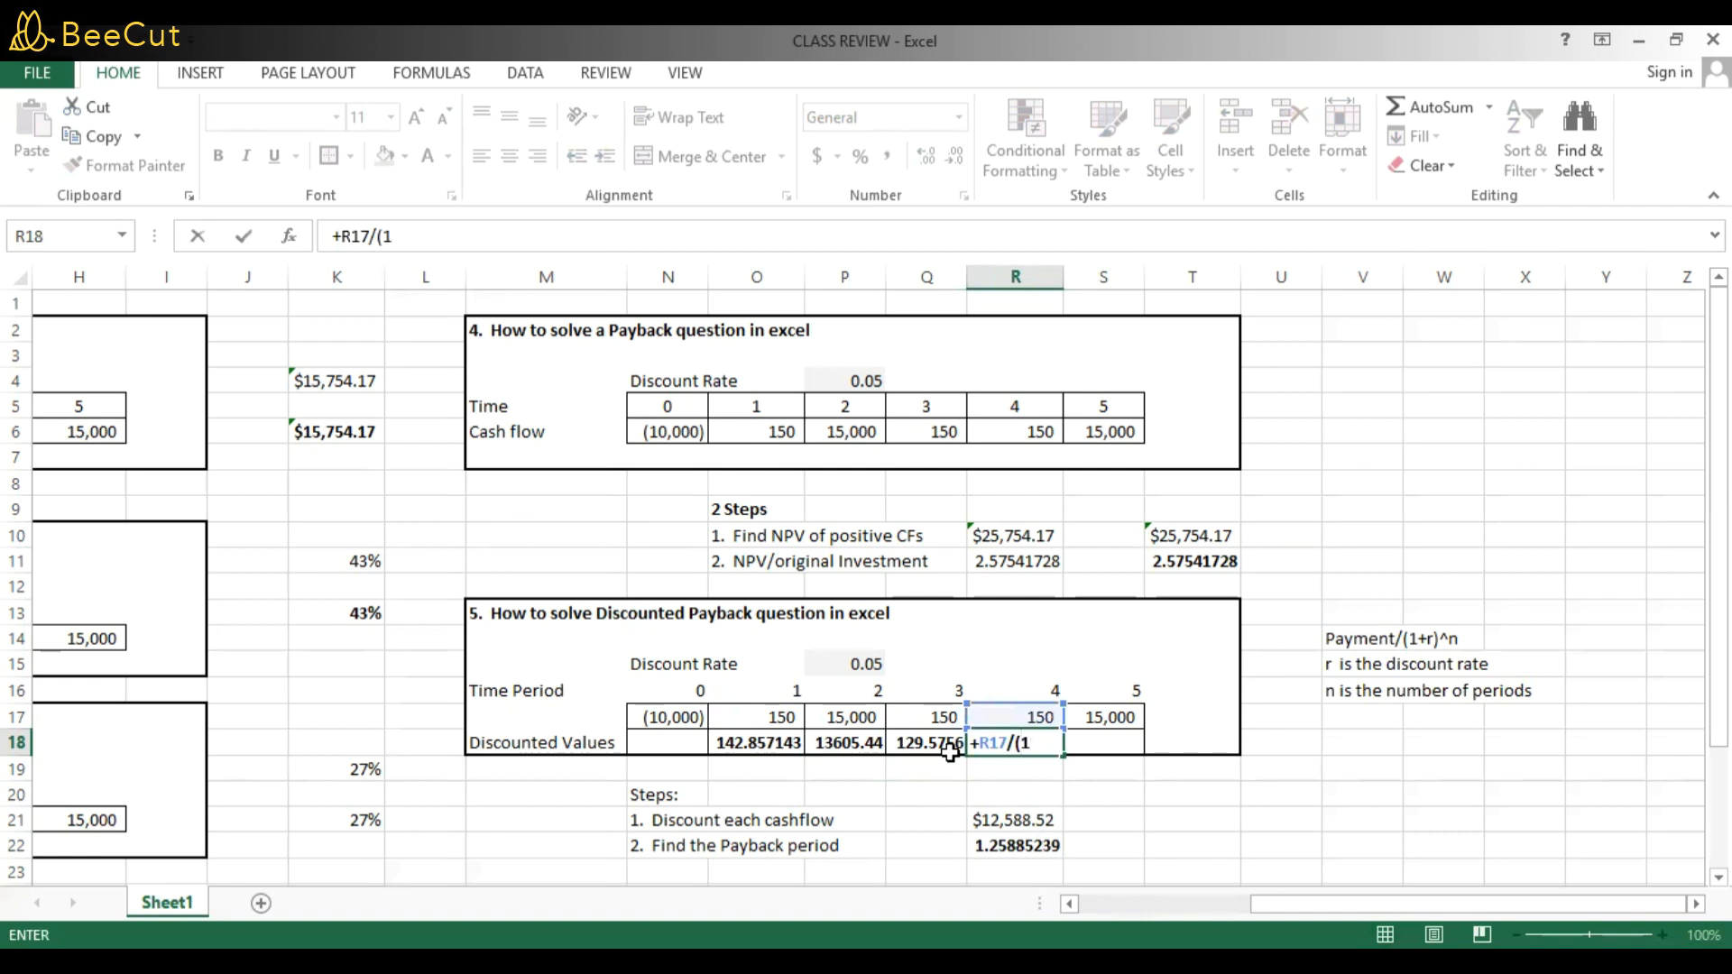
{"action": "key", "text": "BackSpace"}
{"action": "type", "text": "(1+0.05)^4)"}
{"action": "key", "text": "Tab"}
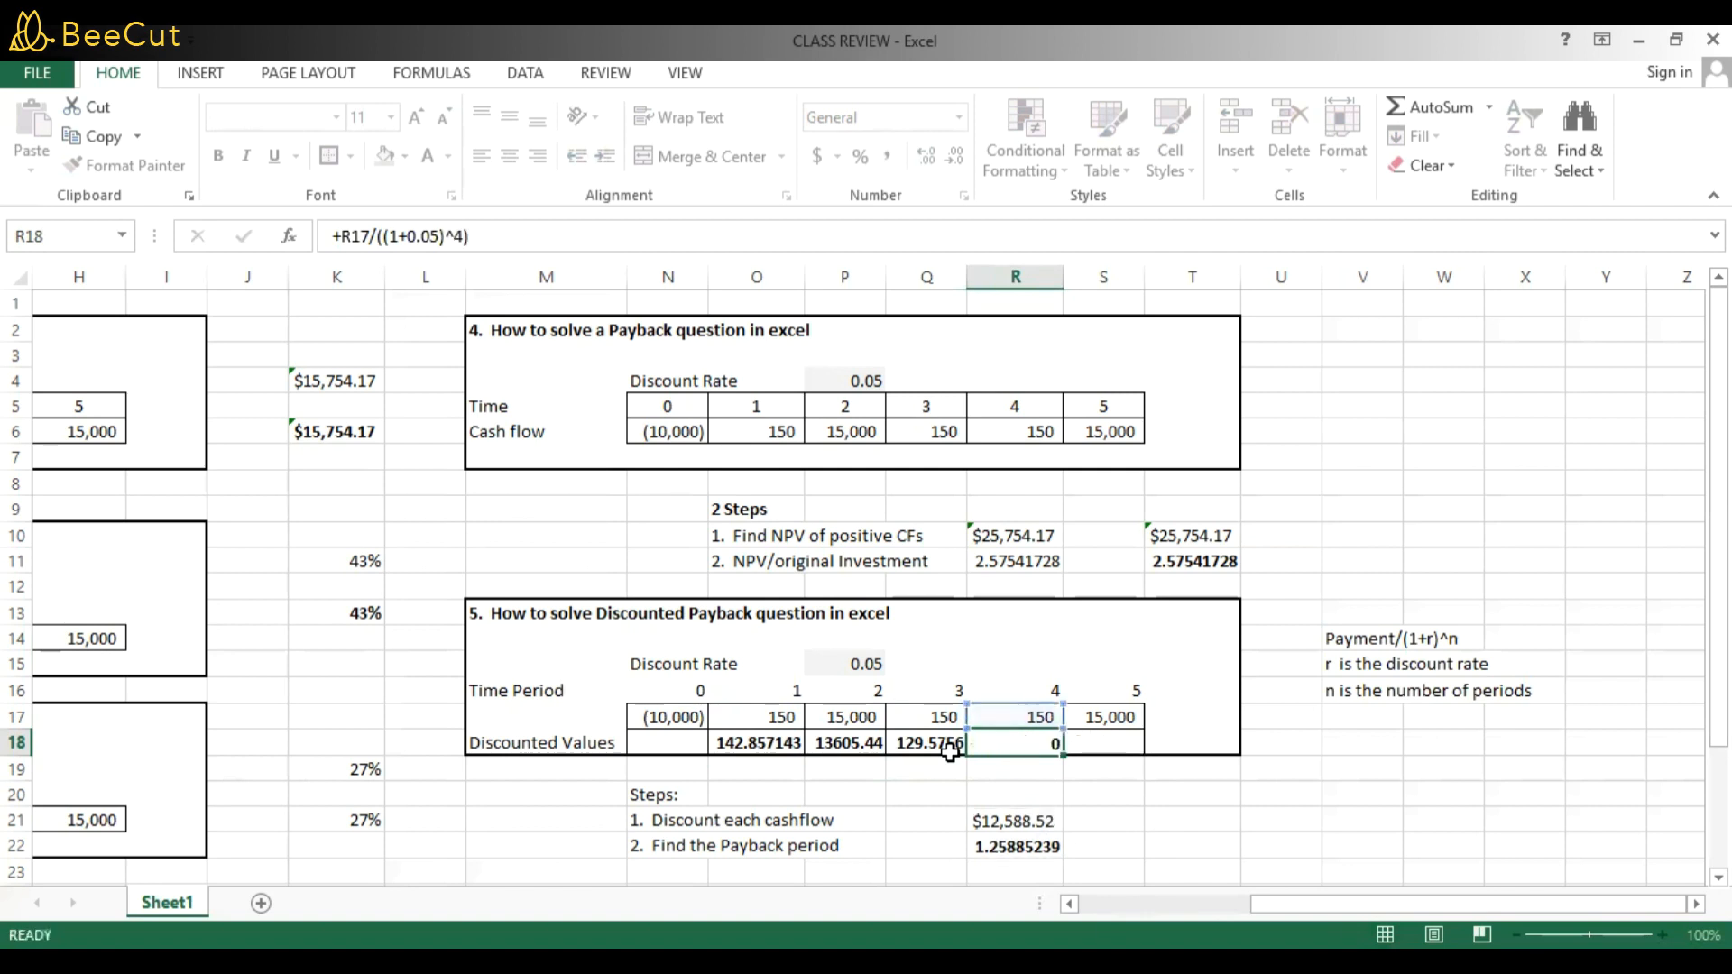
Try to enter the period 5 discounting formula as +S17/(1+0.05)^5) in S18.
{"action": "type", "text": "+"}
{"action": "key", "text": "Up"}
{"action": "type", "text": "/("}
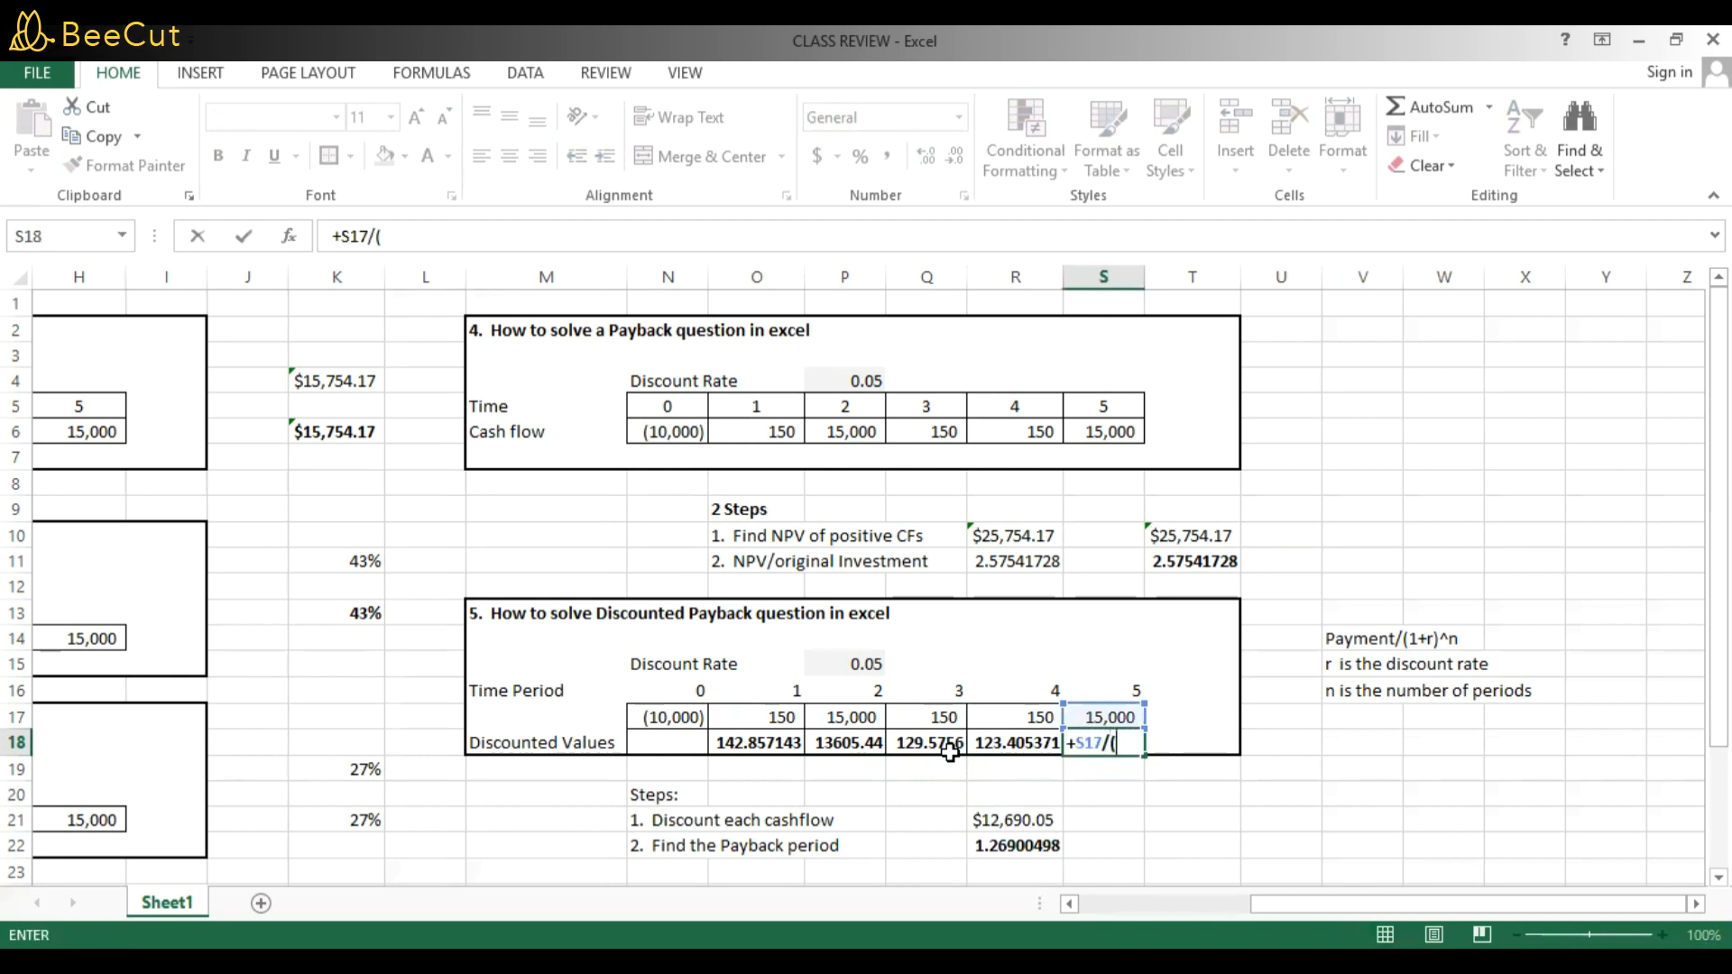
{"action": "type", "text": "1+0.05)^"}
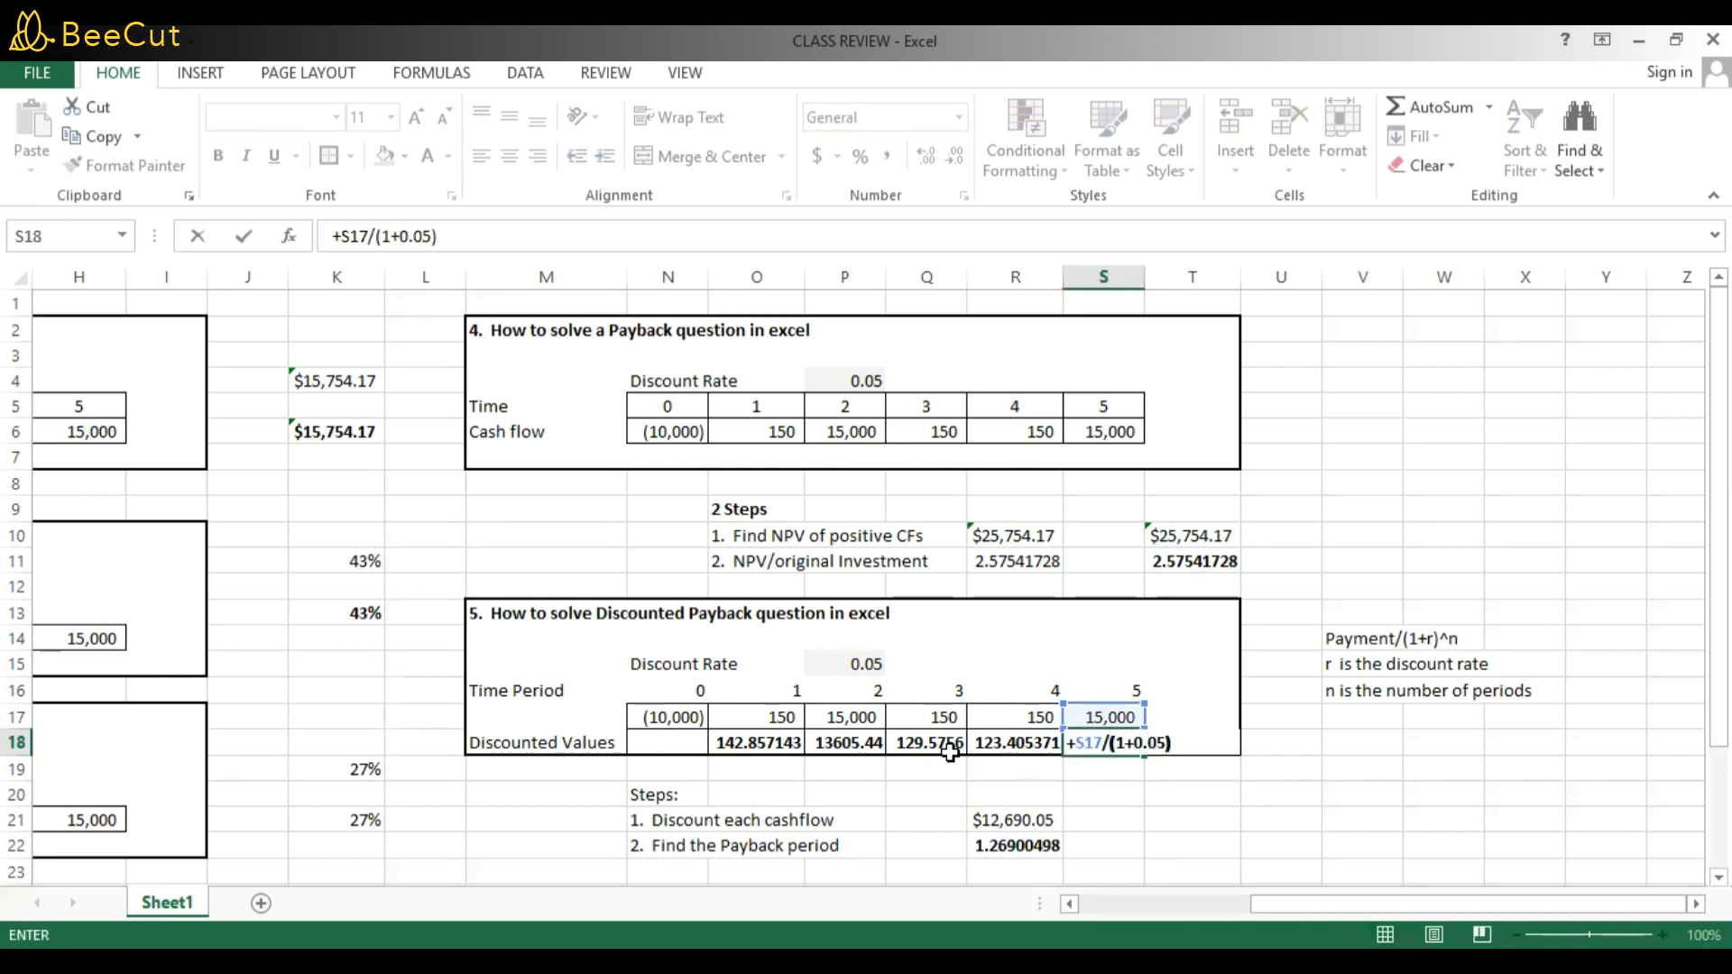
{"action": "type", "text": "5)"}
{"action": "key", "text": "Return"}
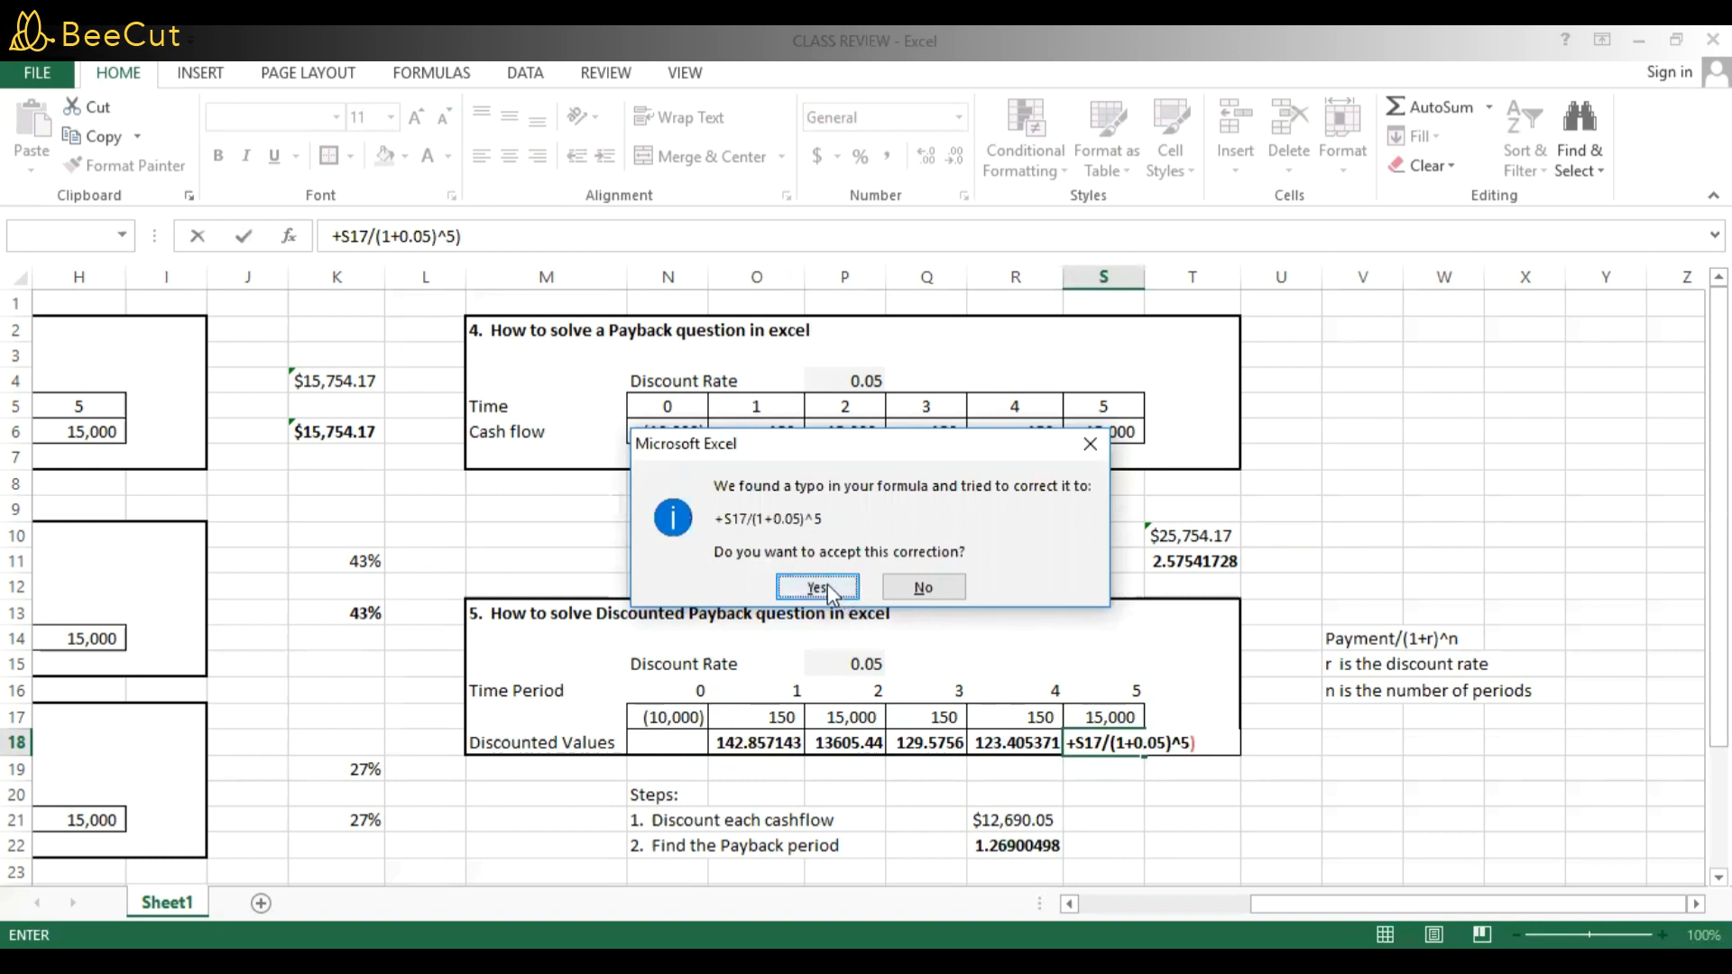
Decline the suggested correction and add the missing opening parenthesis so the S18 formula reads +S17/((1+0.05)^5).
{"action": "left_click", "coordinate": [1091, 445]}
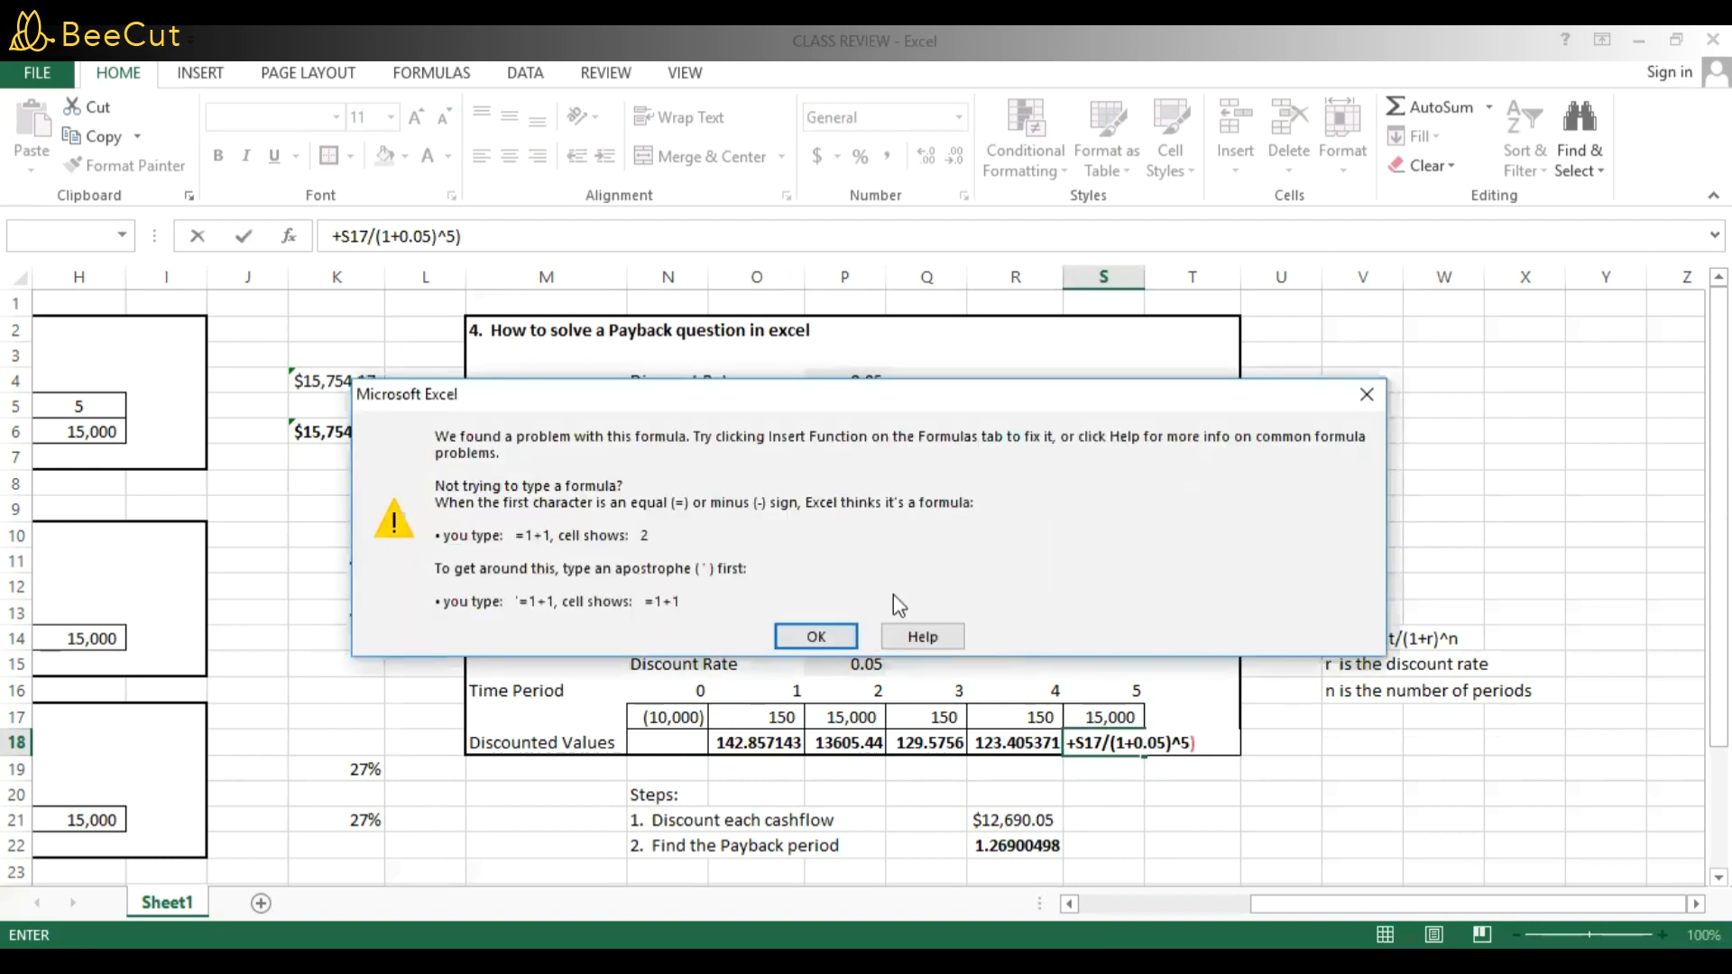
{"action": "left_click", "coordinate": [837, 635]}
{"action": "left_click", "coordinate": [377, 236]}
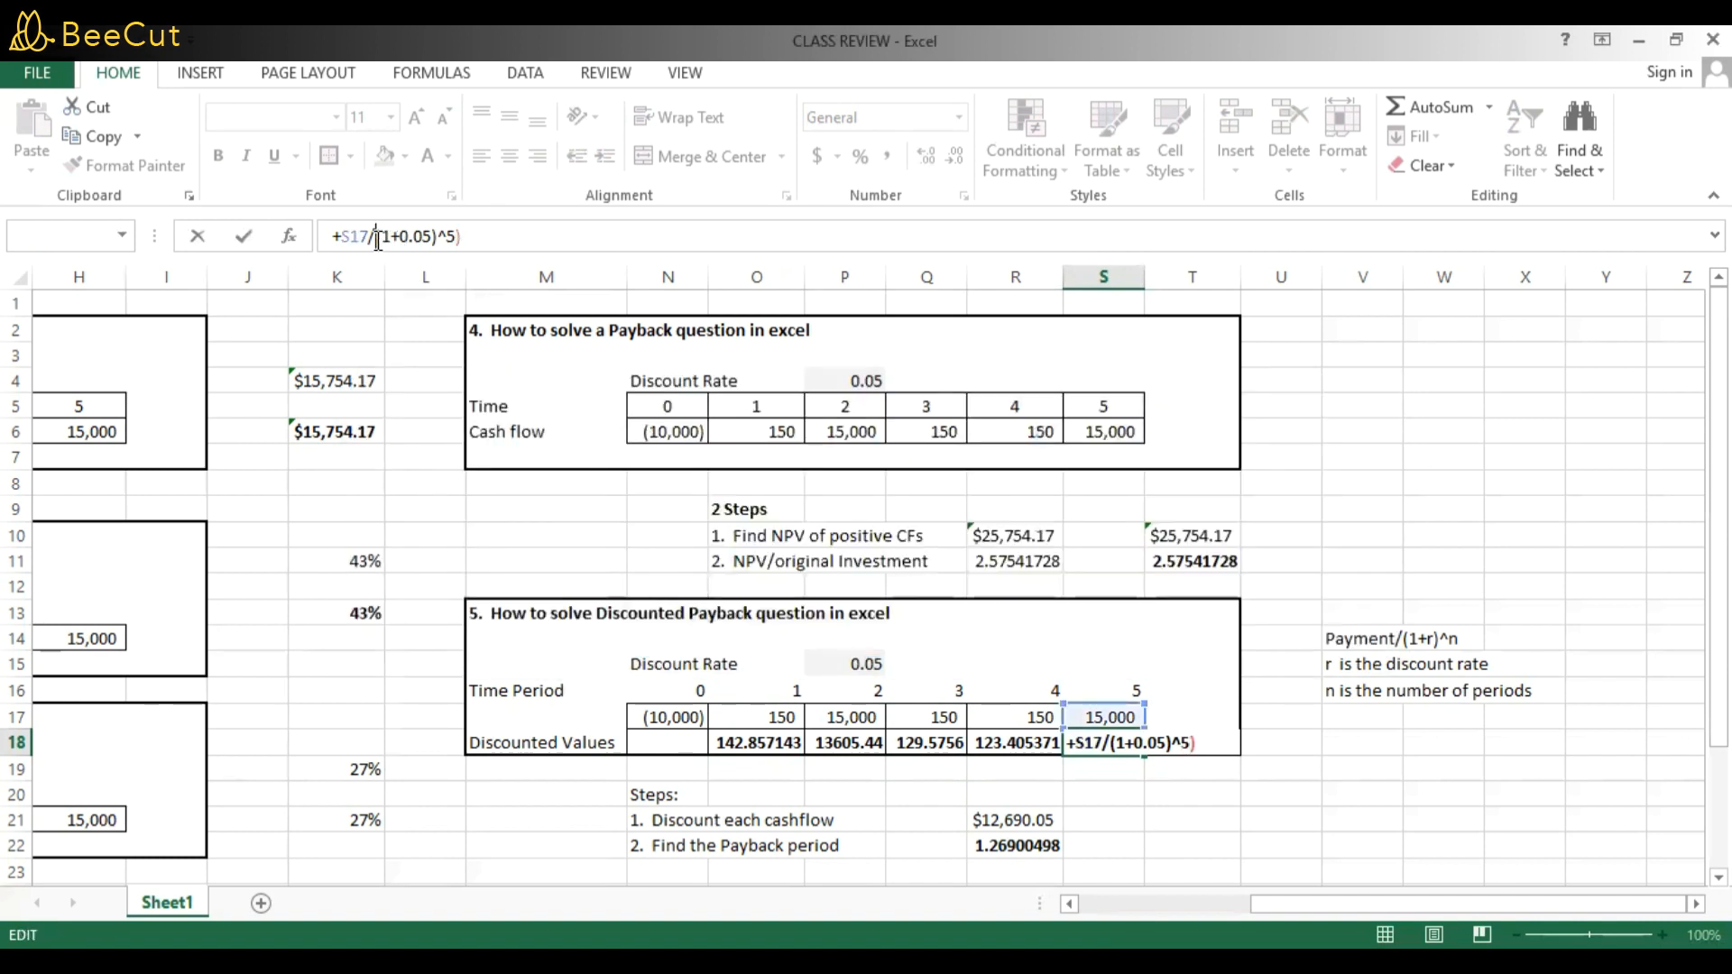
{"action": "type", "text": "("}
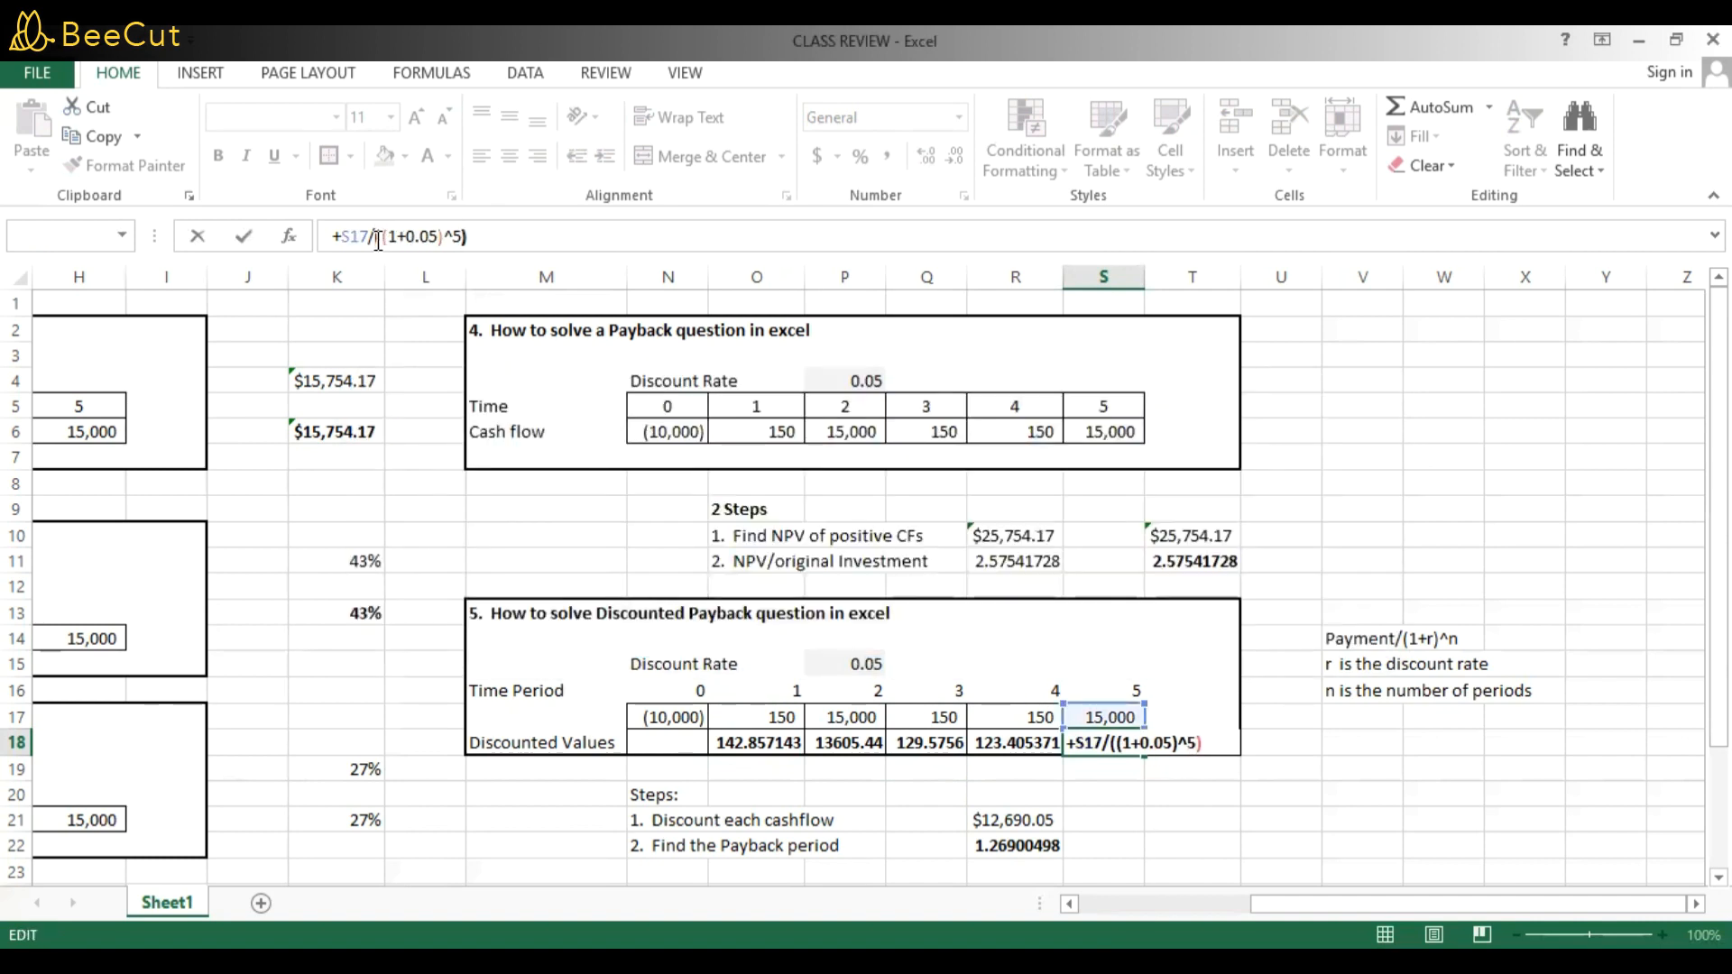
{"action": "key", "text": "Return"}
{"action": "key", "text": "Up"}
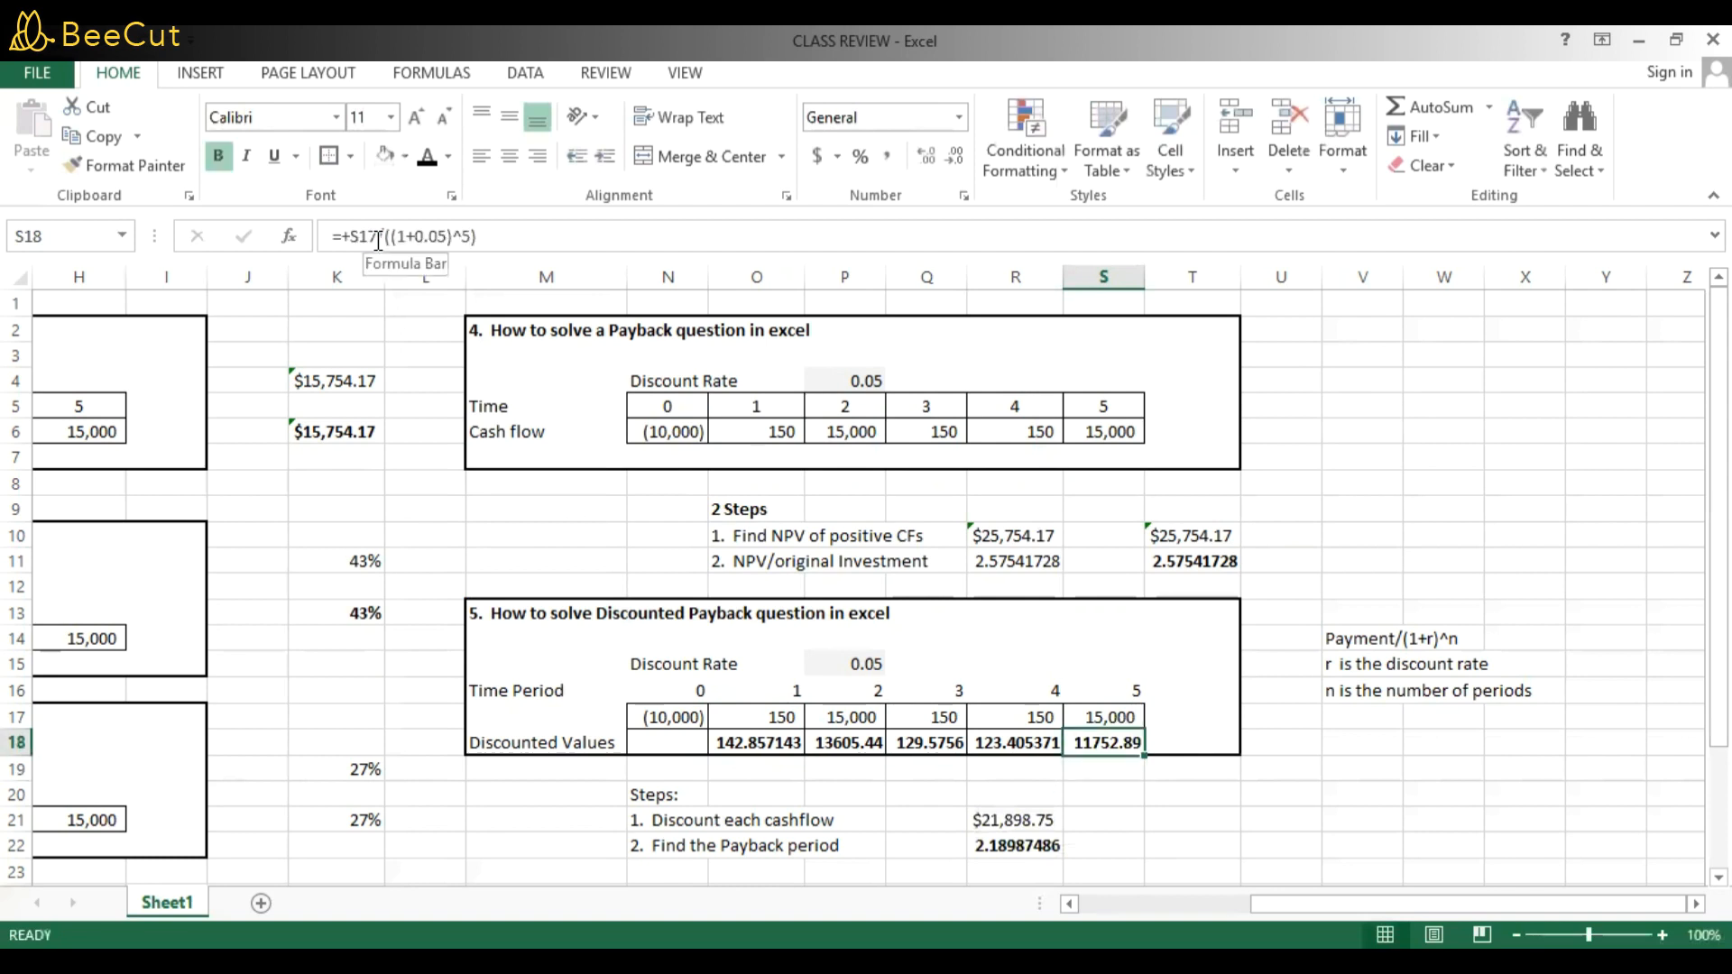
Examine the discounted values row against the cash flows above it and the listed steps below.
{"action": "key", "text": "Left"}
{"action": "key", "text": "Left"}
{"action": "key", "text": "Left"}
{"action": "key", "text": "Left"}
{"action": "key", "text": "Left"}
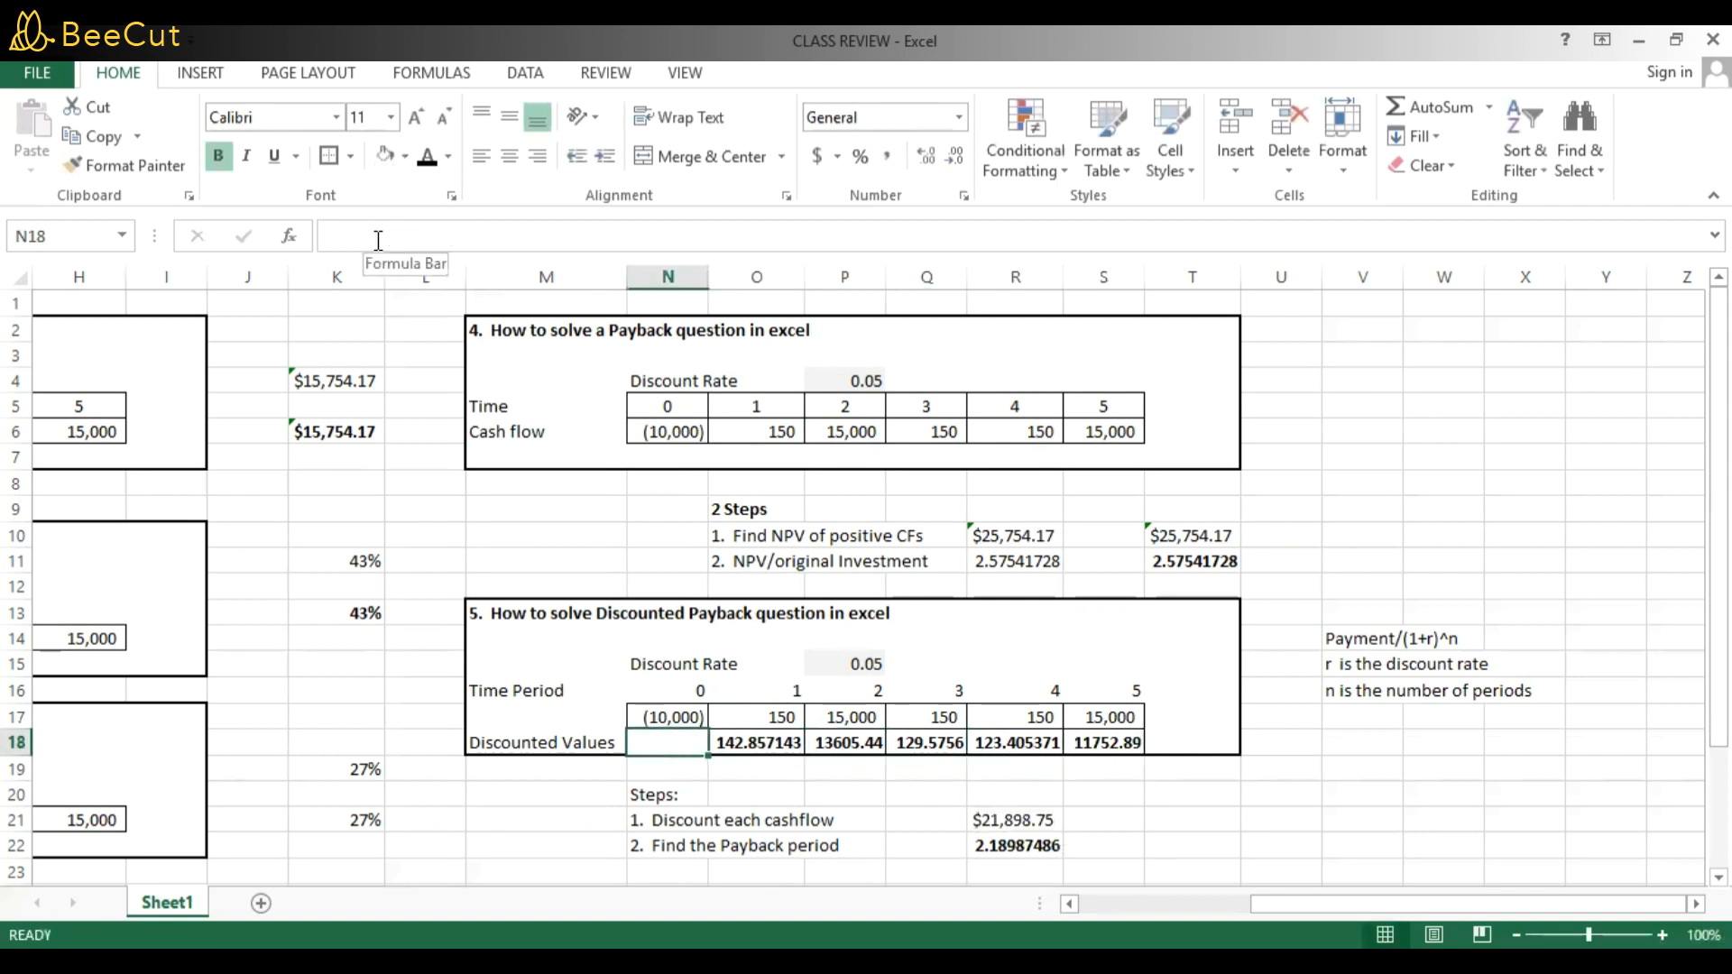
{"action": "key", "text": "Left"}
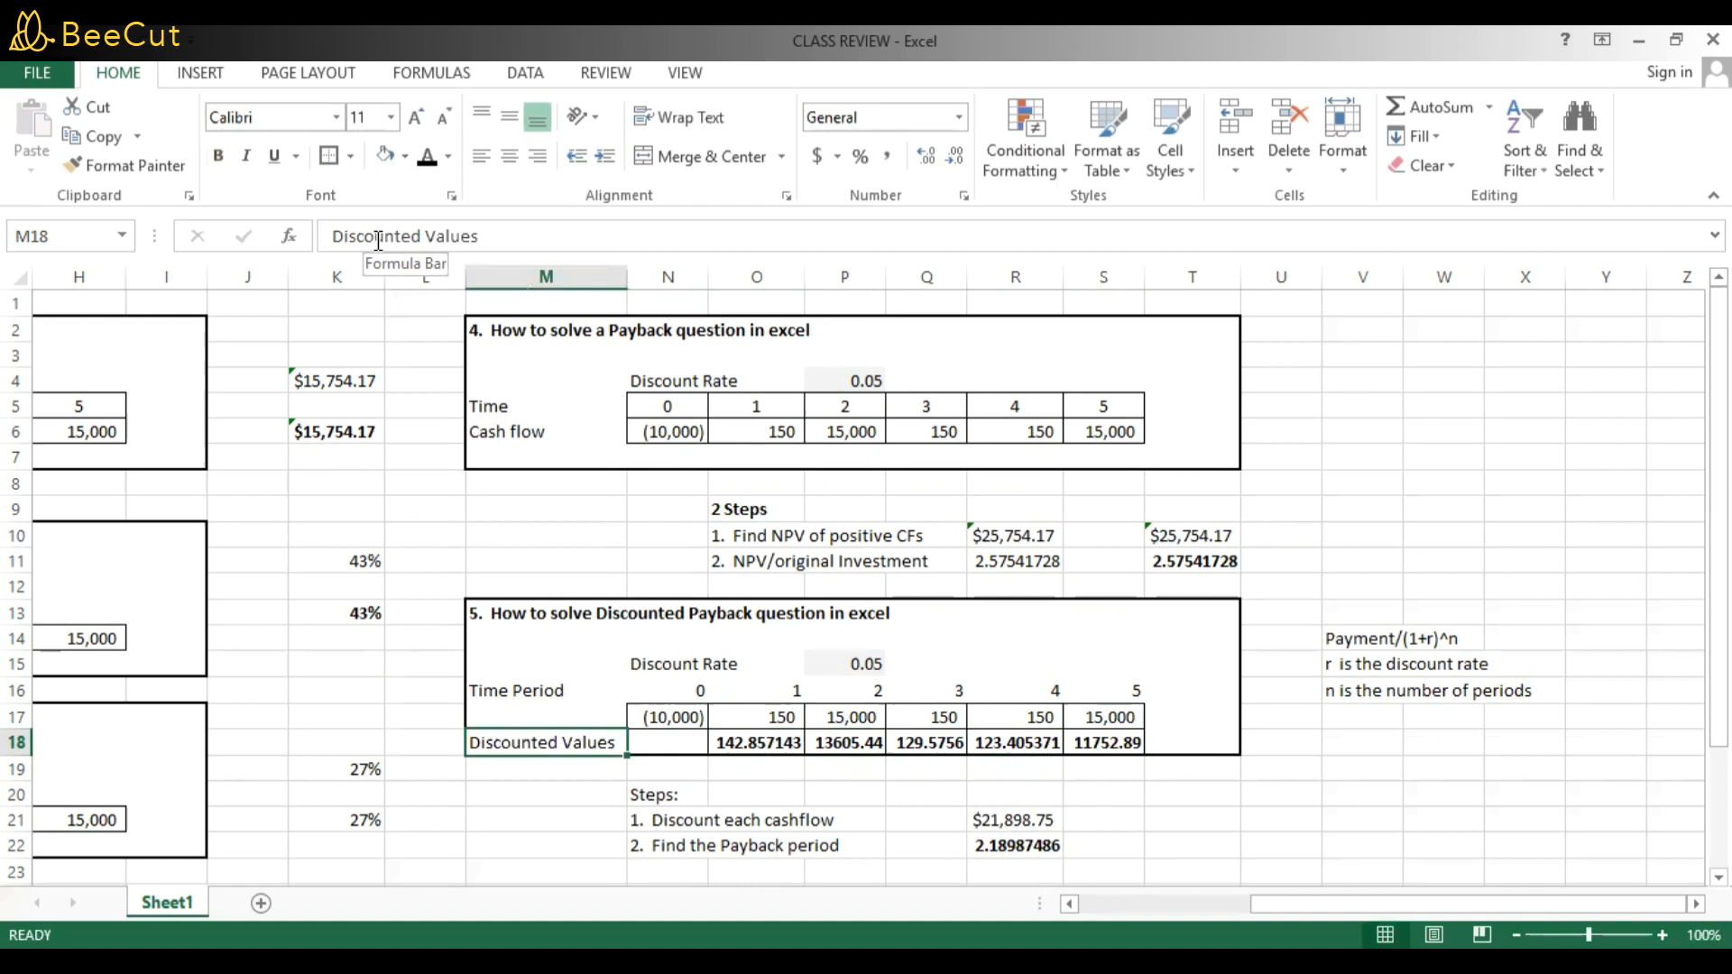
{"action": "key", "text": "Right"}
{"action": "key", "text": "Up"}
{"action": "key", "text": "Right"}
{"action": "key", "text": "Right"}
{"action": "key", "text": "Right"}
{"action": "key", "text": "Right"}
{"action": "key", "text": "Right"}
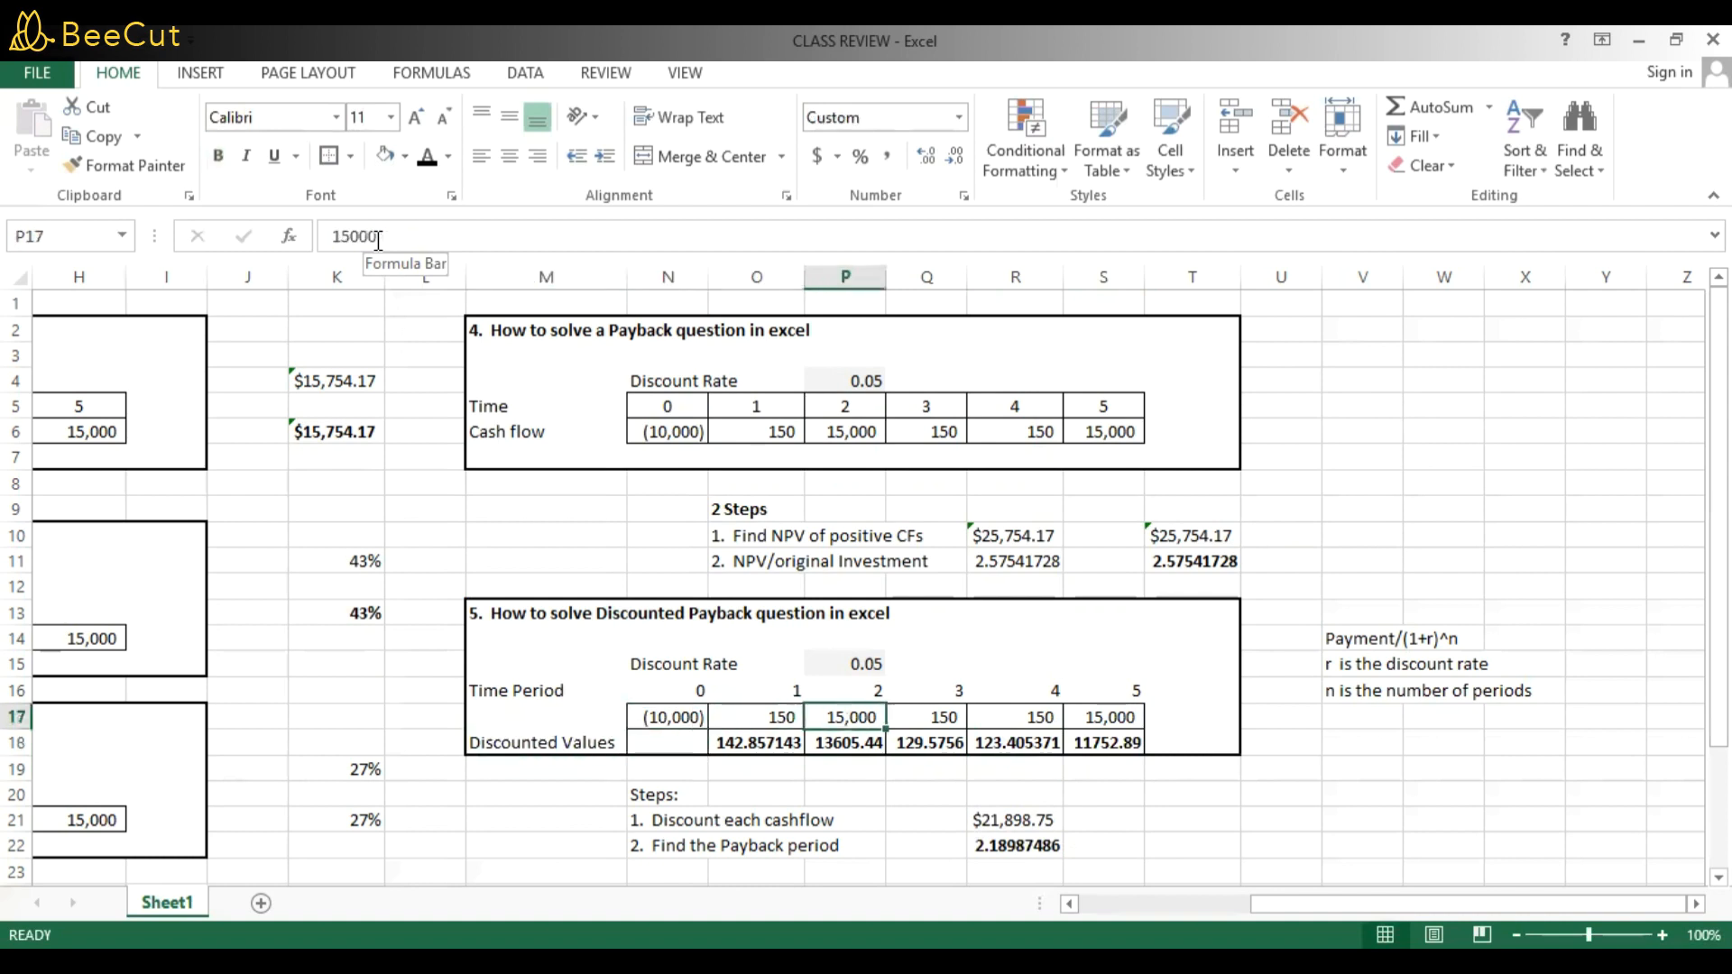
{"action": "key", "text": "Down"}
{"action": "key", "text": "Down"}
{"action": "key", "text": "Down"}
{"action": "key", "text": "Down"}
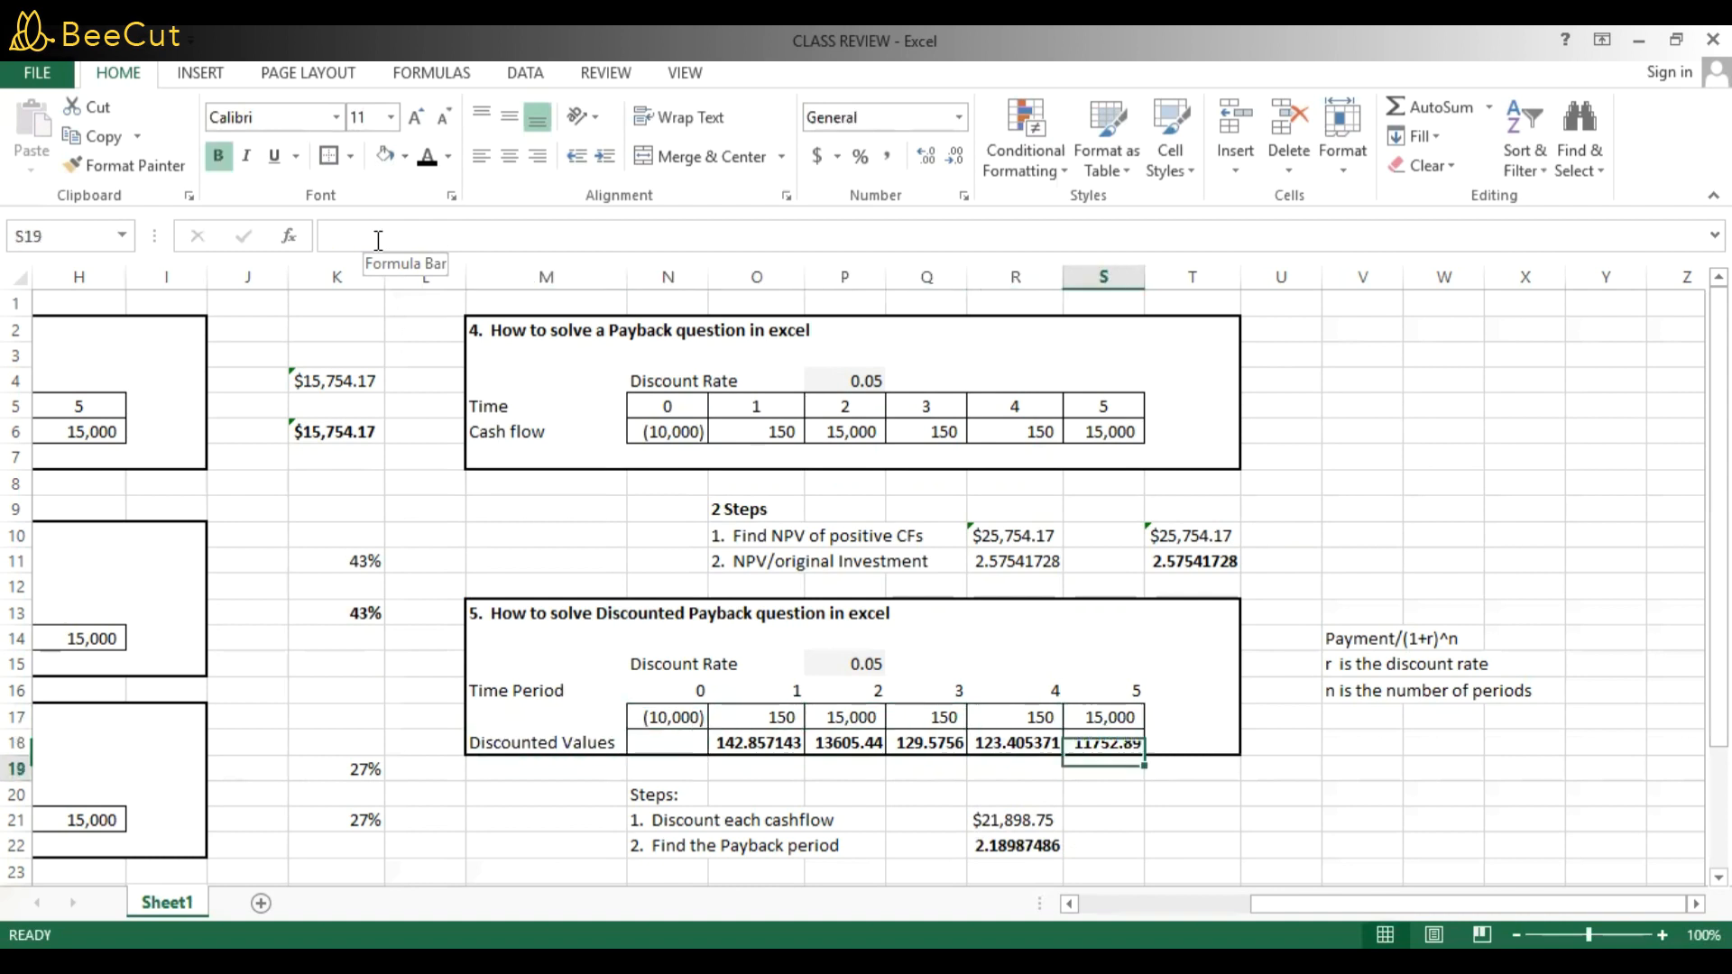
{"action": "key", "text": "Down"}
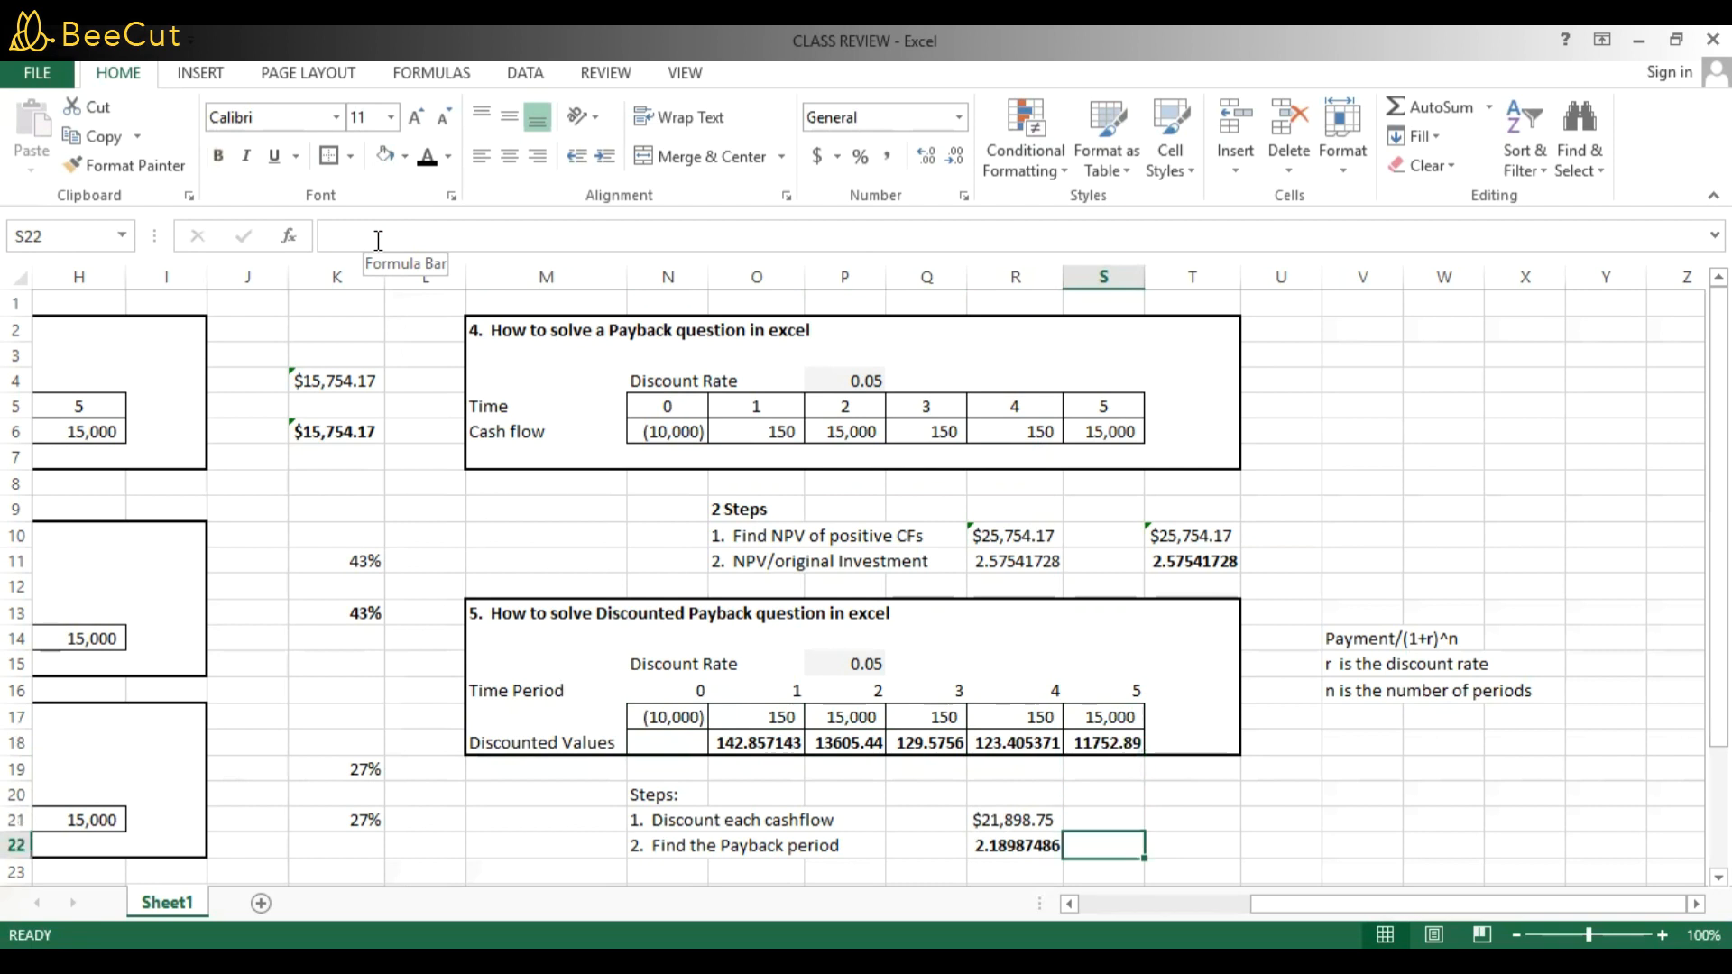
{"action": "key", "text": "Right"}
{"action": "key", "text": "Up"}
{"action": "key", "text": "Up"}
{"action": "key", "text": "Up"}
{"action": "key", "text": "Up"}
{"action": "key", "text": "Up"}
{"action": "key", "text": "Up"}
{"action": "key", "text": "Up"}
{"action": "key", "text": "Up"}
{"action": "key", "text": "Up"}
{"action": "key", "text": "Up"}
{"action": "key", "text": "Up"}
{"action": "key", "text": "Up"}
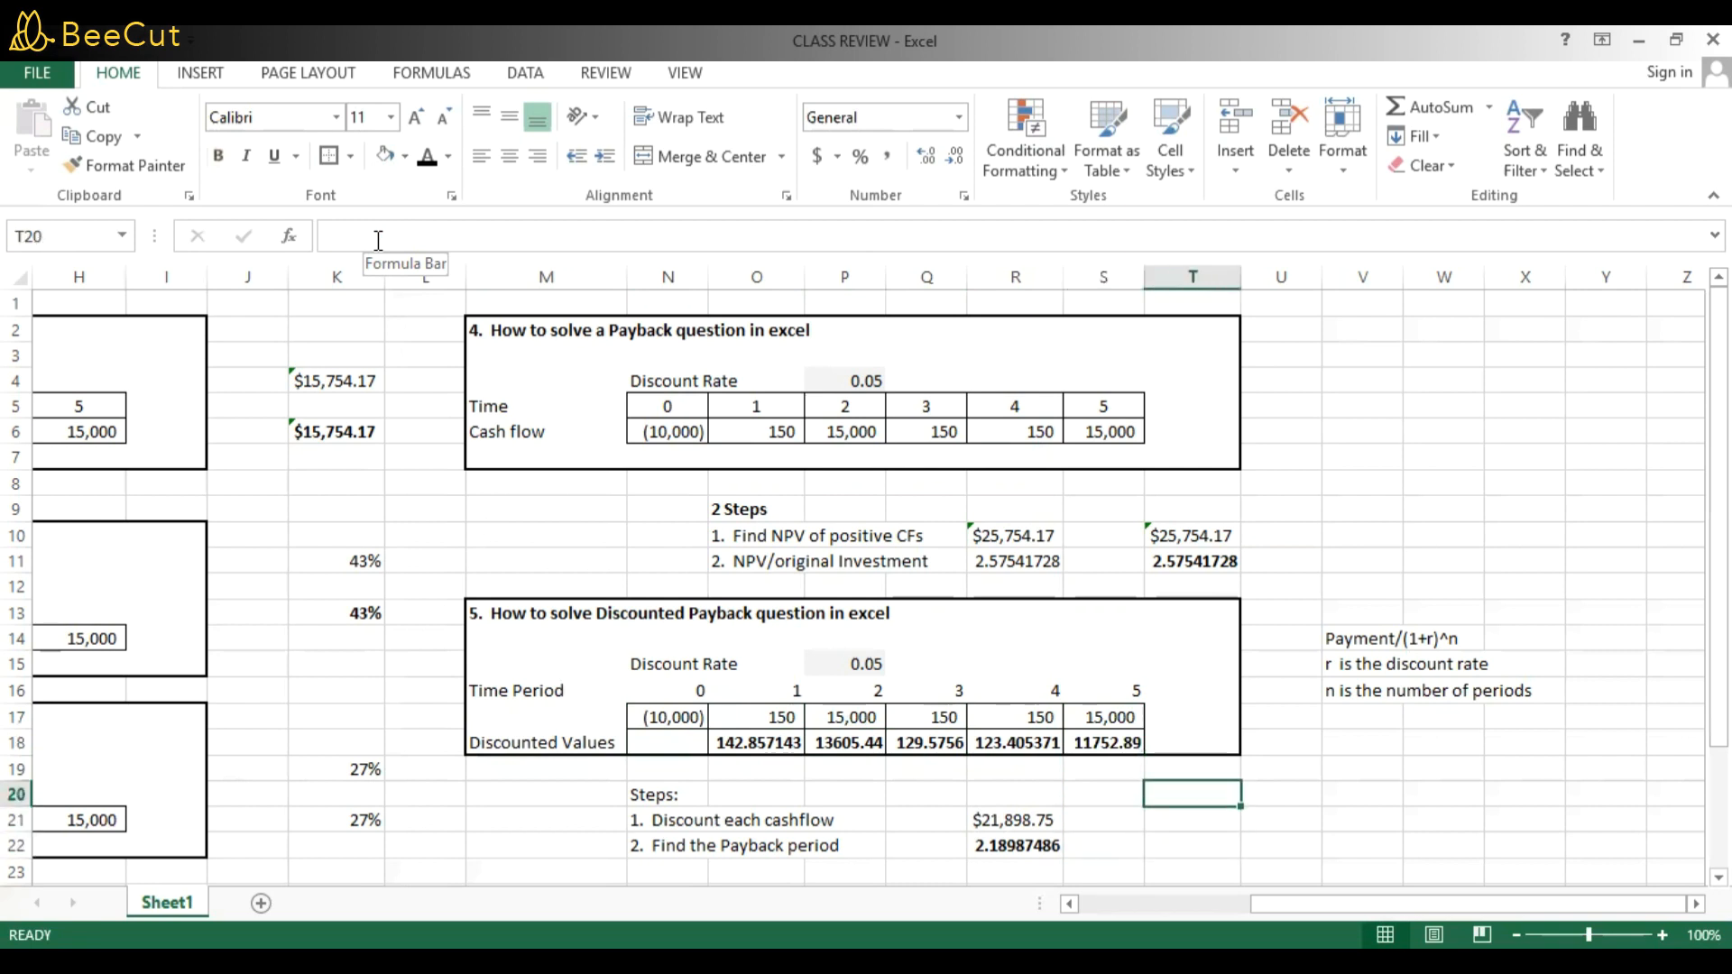
{"action": "key", "text": "Down"}
{"action": "key", "text": "Down"}
{"action": "key", "text": "Down"}
{"action": "key", "text": "Down"}
{"action": "key", "text": "Down"}
{"action": "key", "text": "Down"}
{"action": "key", "text": "Down"}
{"action": "key", "text": "Down"}
{"action": "key", "text": "Down"}
{"action": "key", "text": "Down"}
{"action": "key", "text": "Down"}
{"action": "key", "text": "Down"}
{"action": "key", "text": "Down"}
{"action": "key", "text": "Down"}
{"action": "key", "text": "Down"}
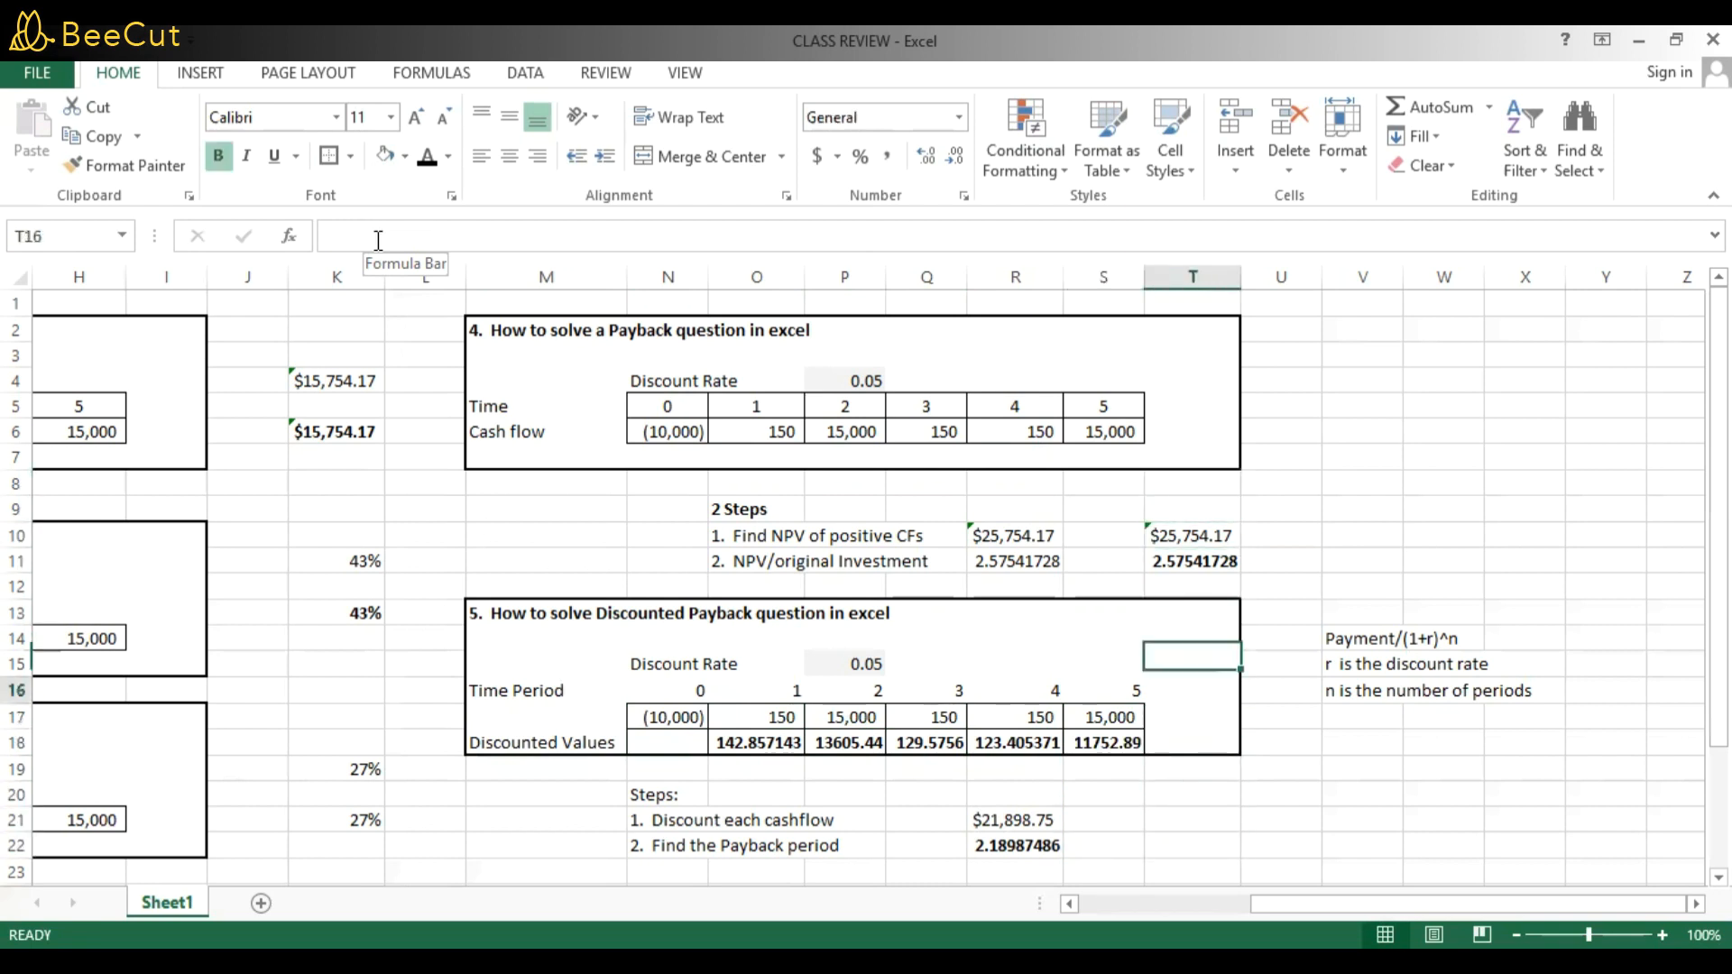
{"action": "key", "text": "Up"}
{"action": "key", "text": "Up"}
{"action": "key", "text": "Up"}
{"action": "key", "text": "Up"}
{"action": "key", "text": "Up"}
{"action": "key", "text": "Up"}
{"action": "key", "text": "Up"}
{"action": "key", "text": "Up"}
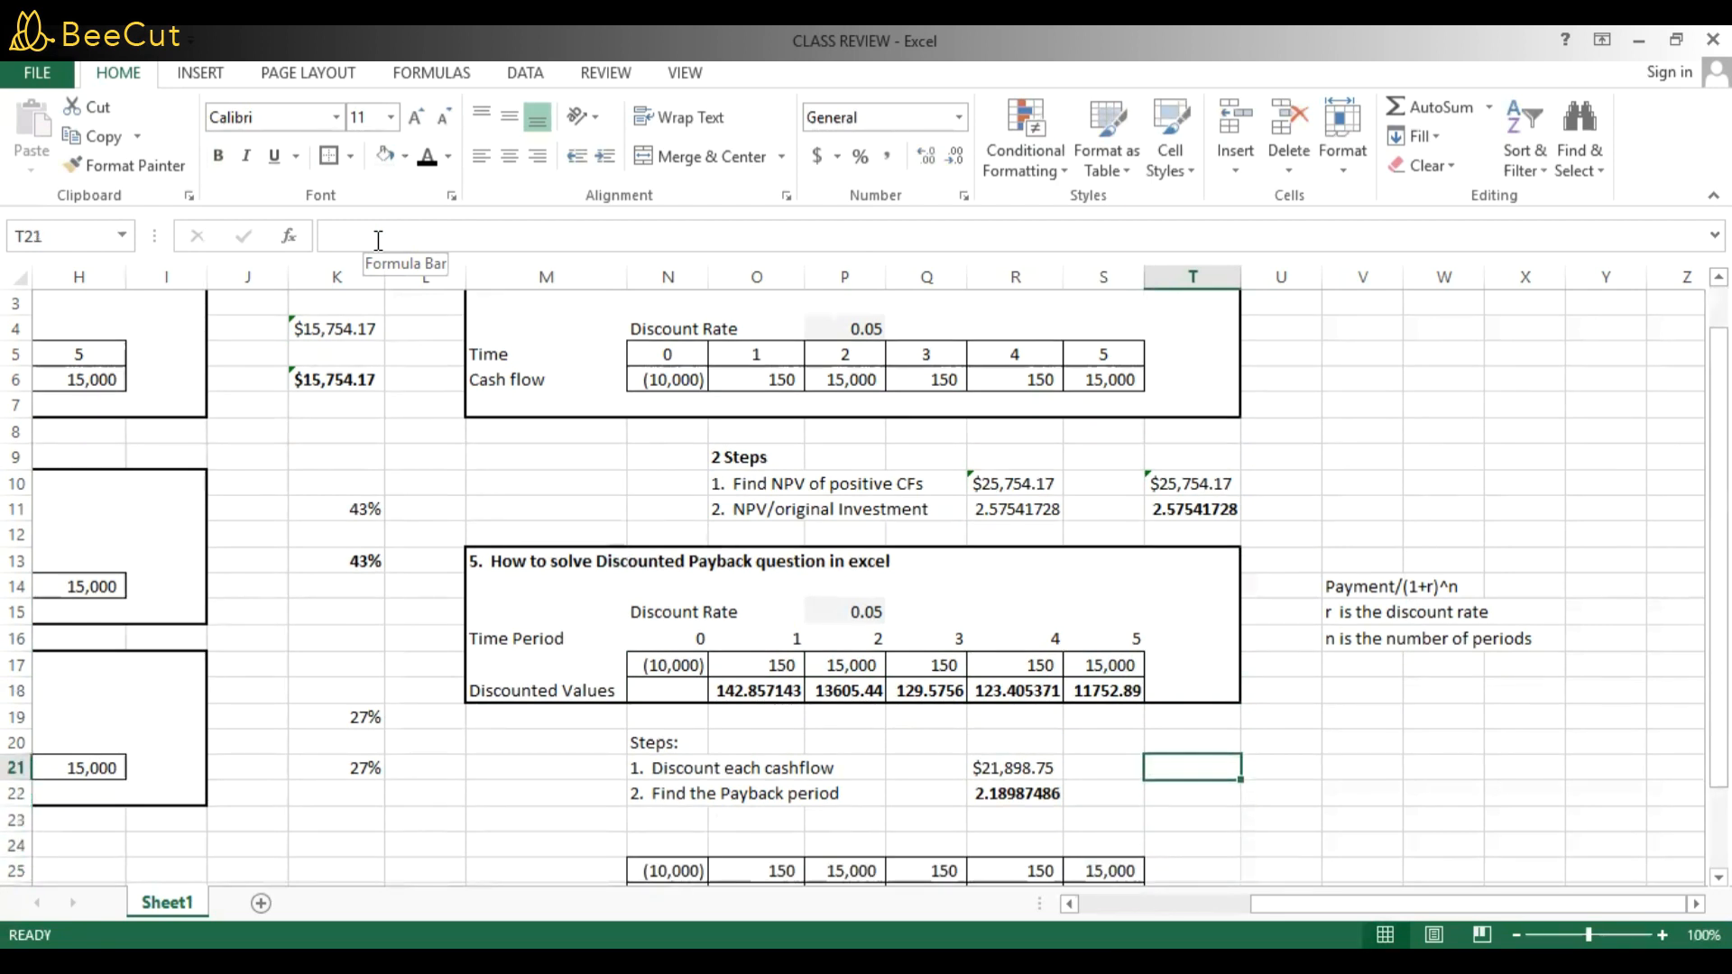
{"action": "key", "text": "Down"}
{"action": "key", "text": "Down"}
{"action": "key", "text": "Down"}
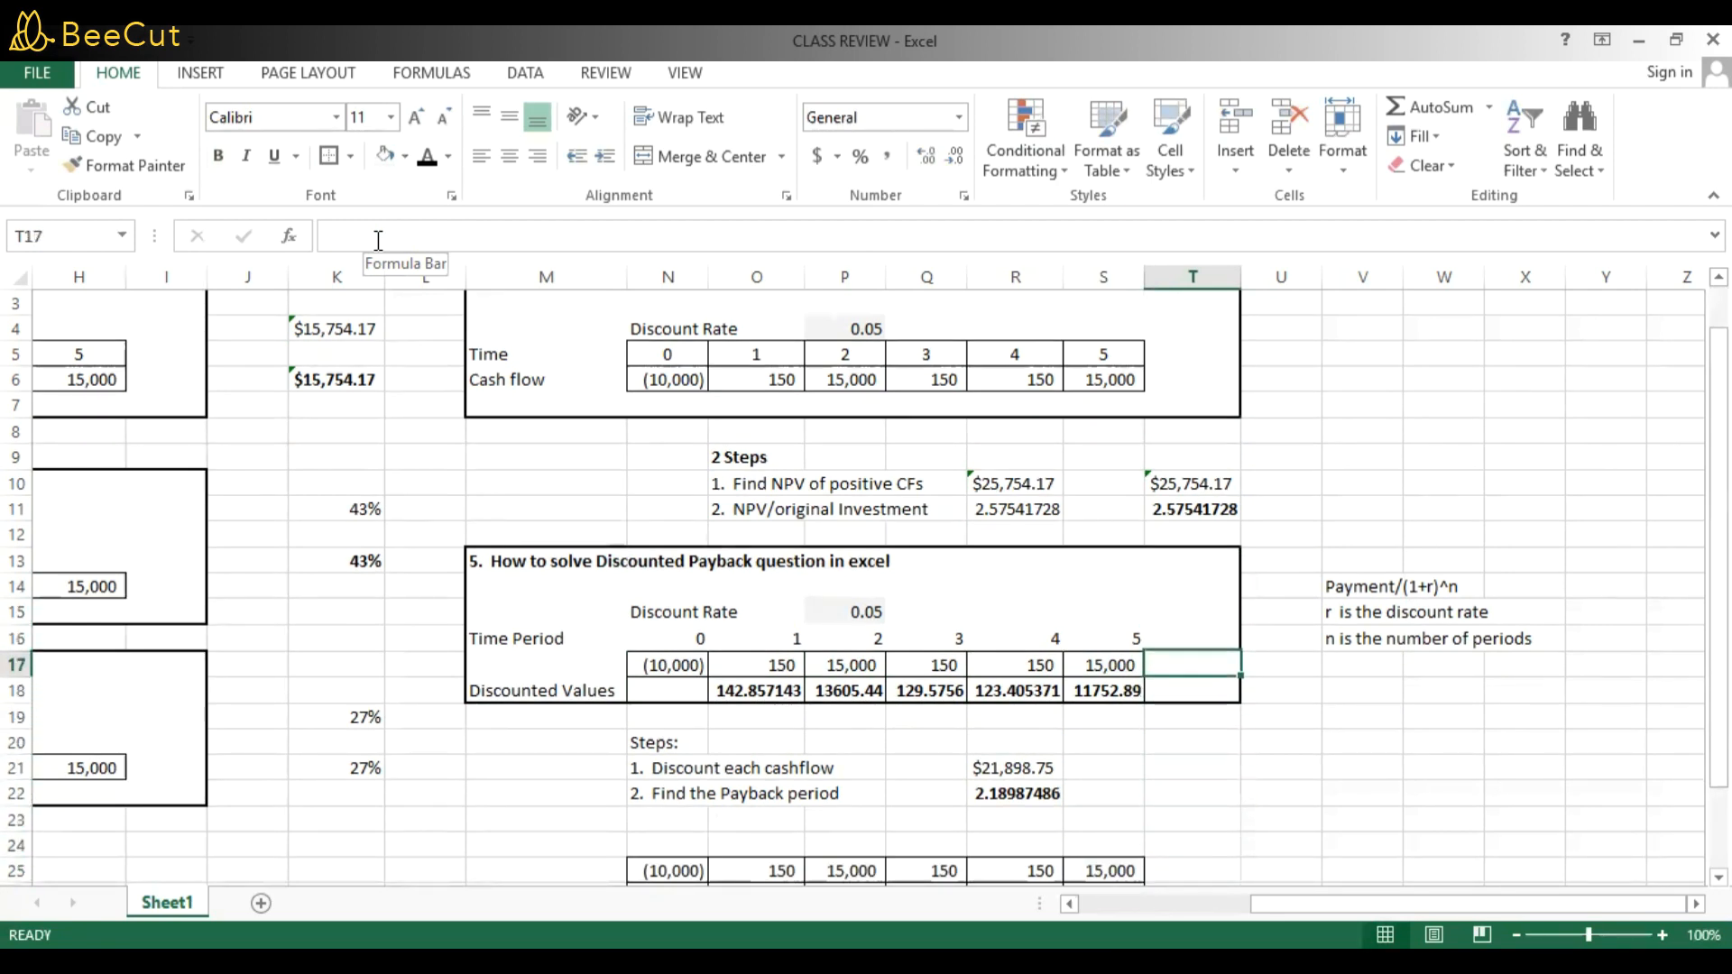
Review the discounted values for periods 1 to 5 in row 18, starting with the formula in O18.
{"action": "key", "text": "Left"}
{"action": "key", "text": "Left"}
{"action": "key", "text": "Left"}
{"action": "key", "text": "Left"}
{"action": "key", "text": "Left"}
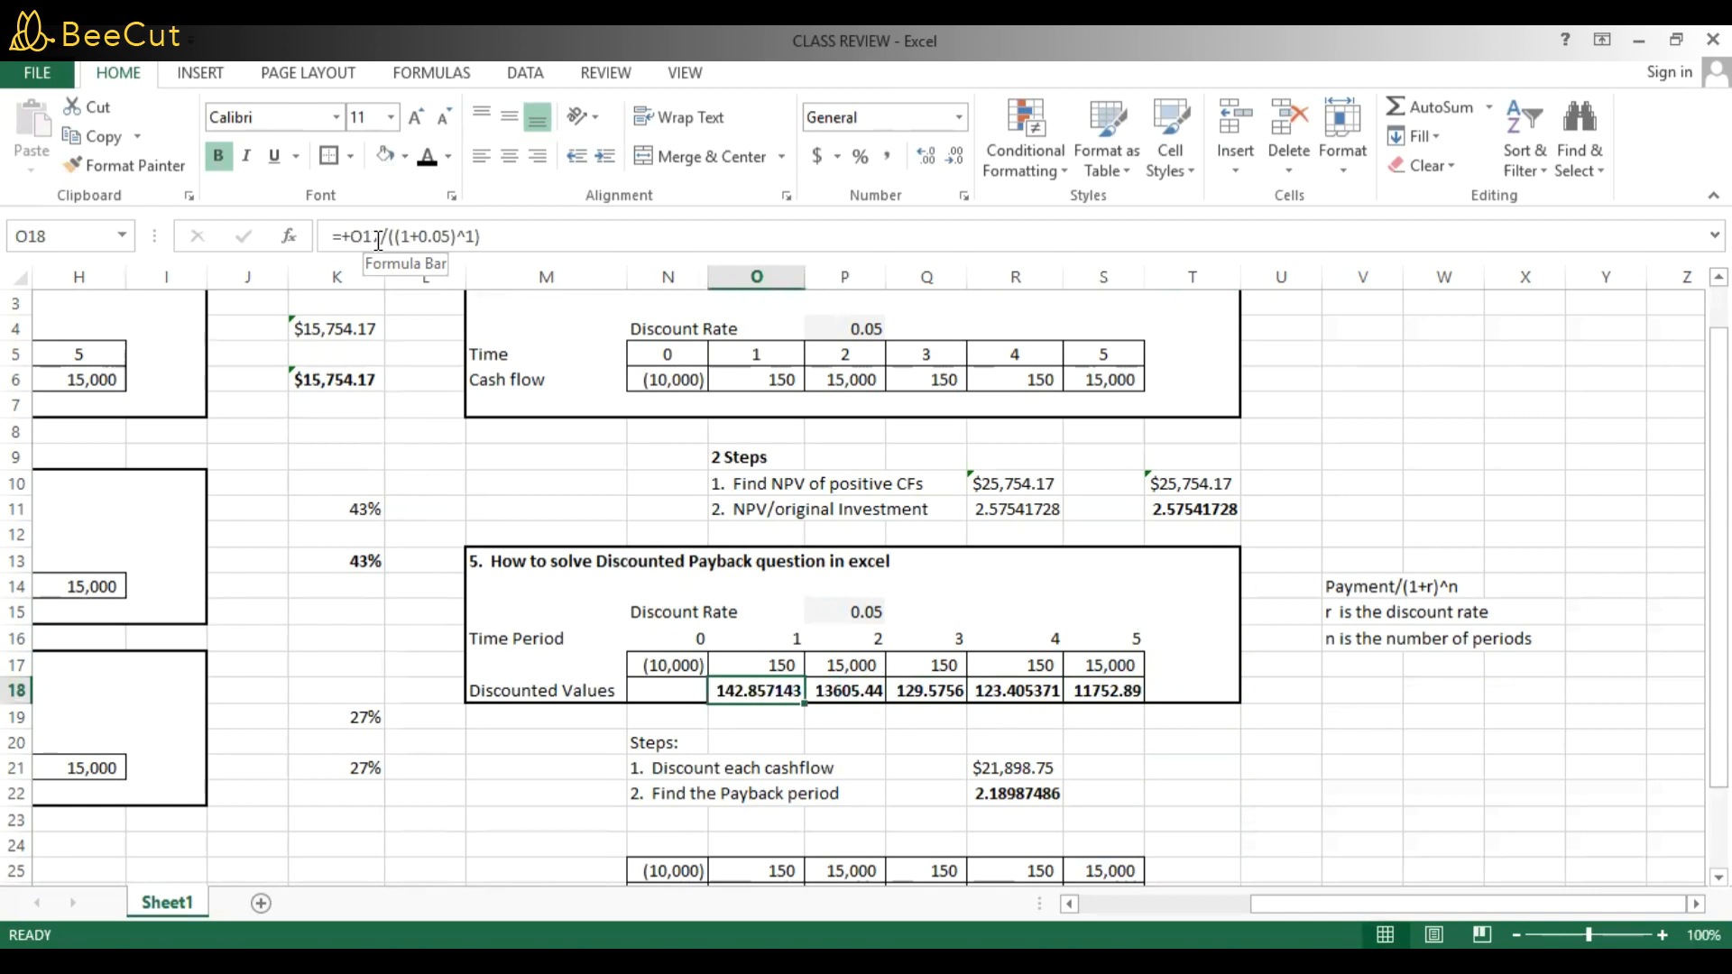
{"action": "key", "text": "Right"}
{"action": "key", "text": "Right"}
{"action": "key", "text": "Right"}
{"action": "key", "text": "Right"}
{"action": "key", "text": "Right"}
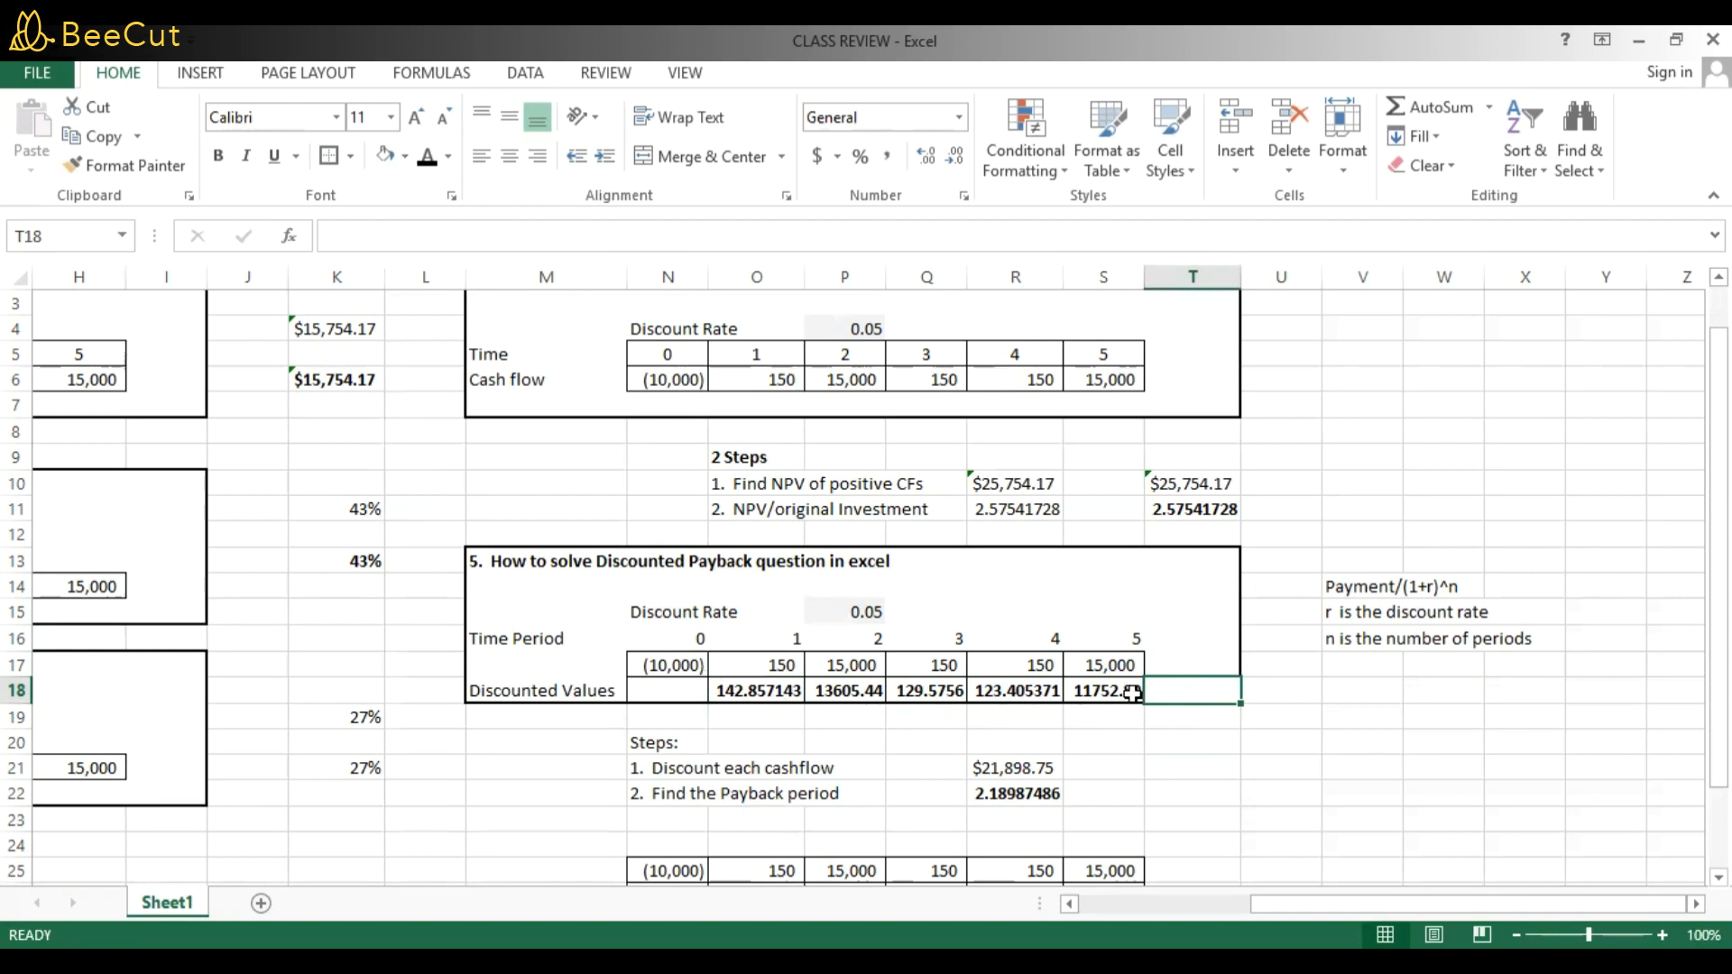
Select the payback section's cash flows for periods 1 to 5 in O6:S6.
{"action": "left_click", "coordinate": [767, 383]}
{"action": "left_click_drag", "start_coordinate": [804, 384], "coordinate": [1123, 382]}
{"action": "key", "text": "ctrl+c"}
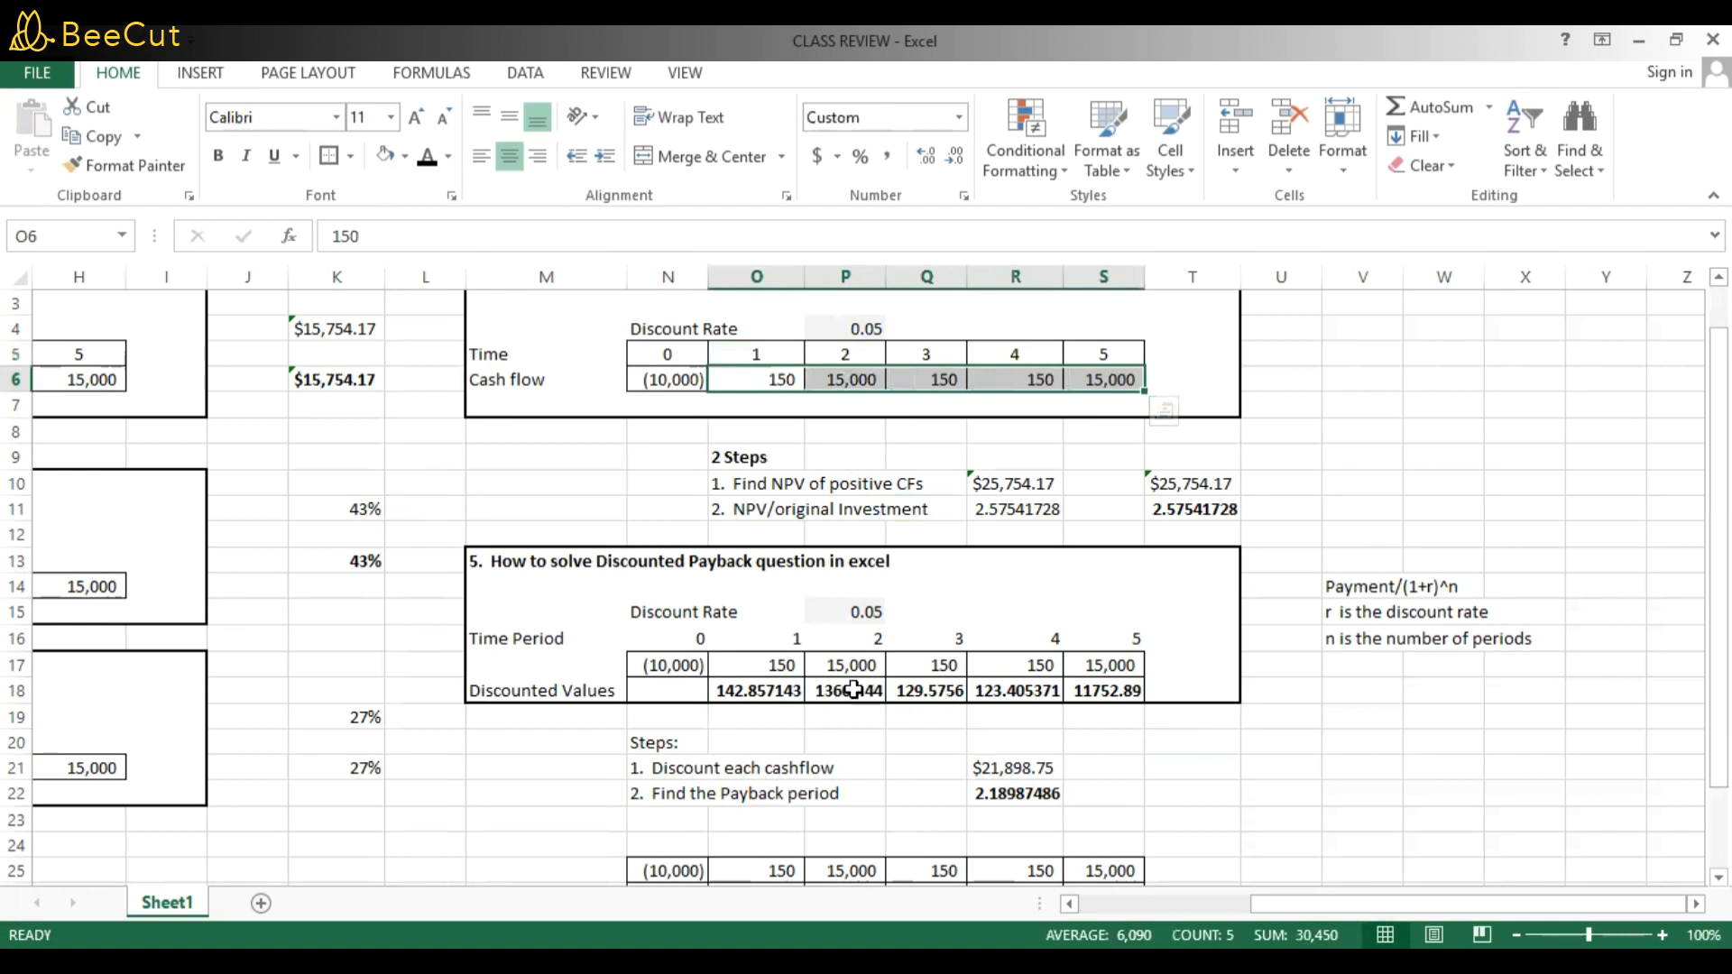
Select the discounted payback section's cash flows for periods 1 to 5 in O17:S17.
{"action": "left_click_drag", "start_coordinate": [778, 666], "coordinate": [1113, 667]}
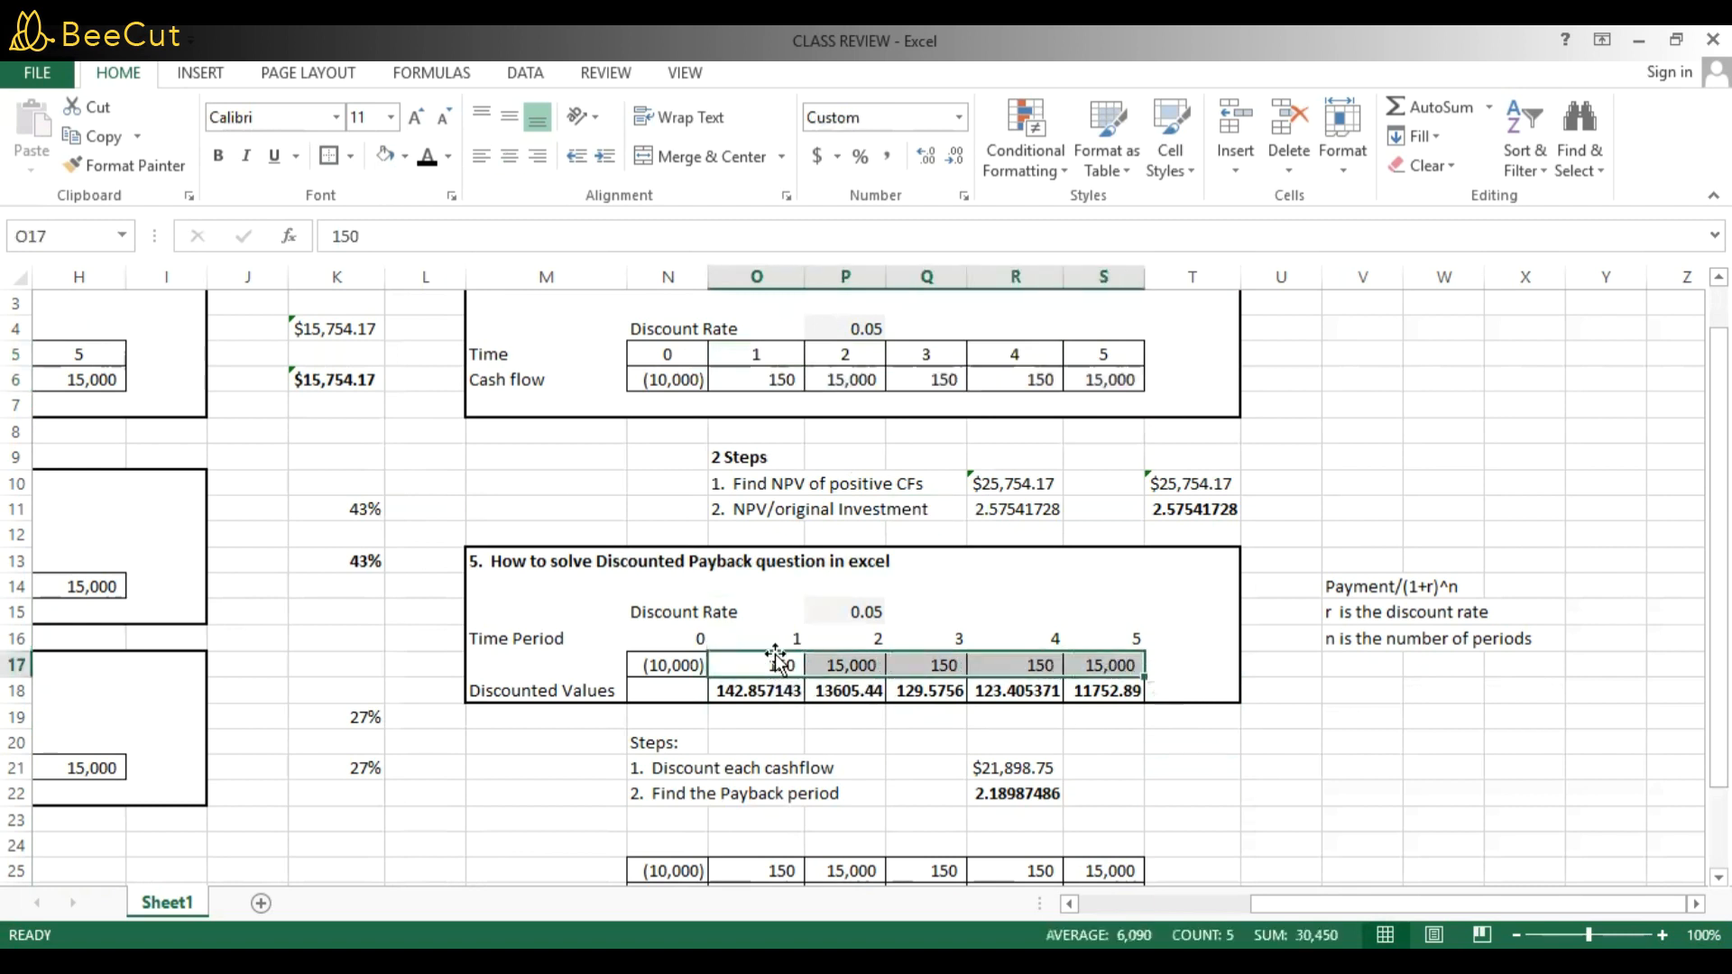
{"action": "key", "text": "ctrl+v"}
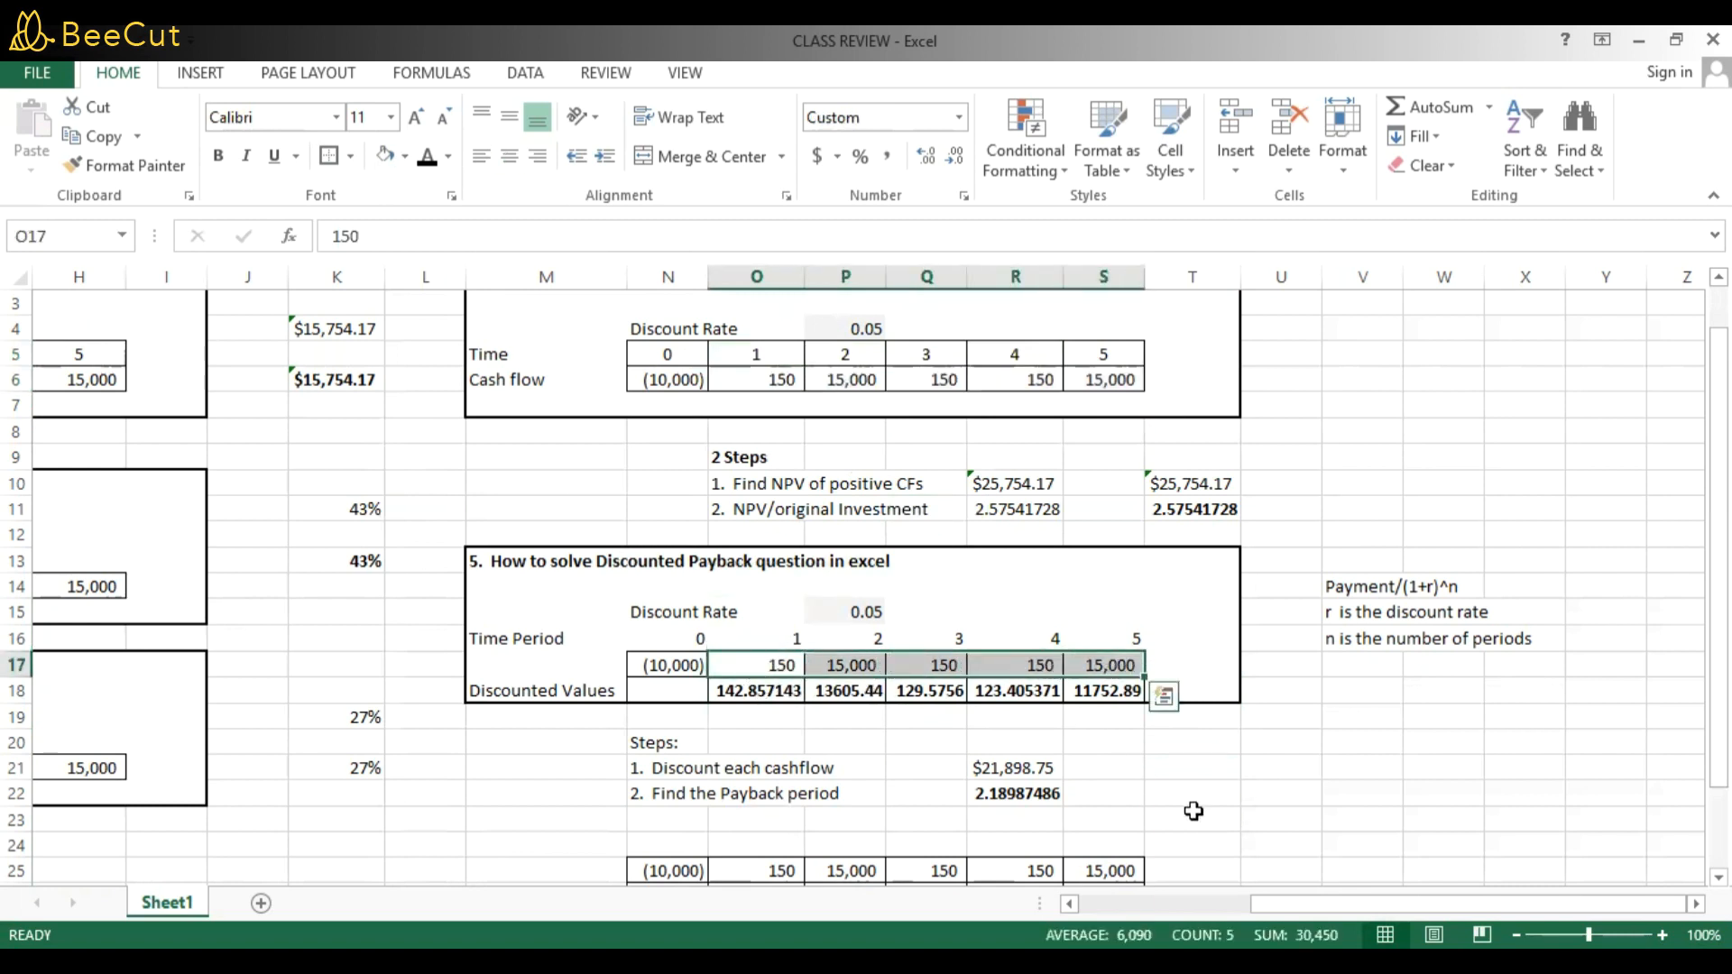
{"action": "left_click", "coordinate": [1156, 778]}
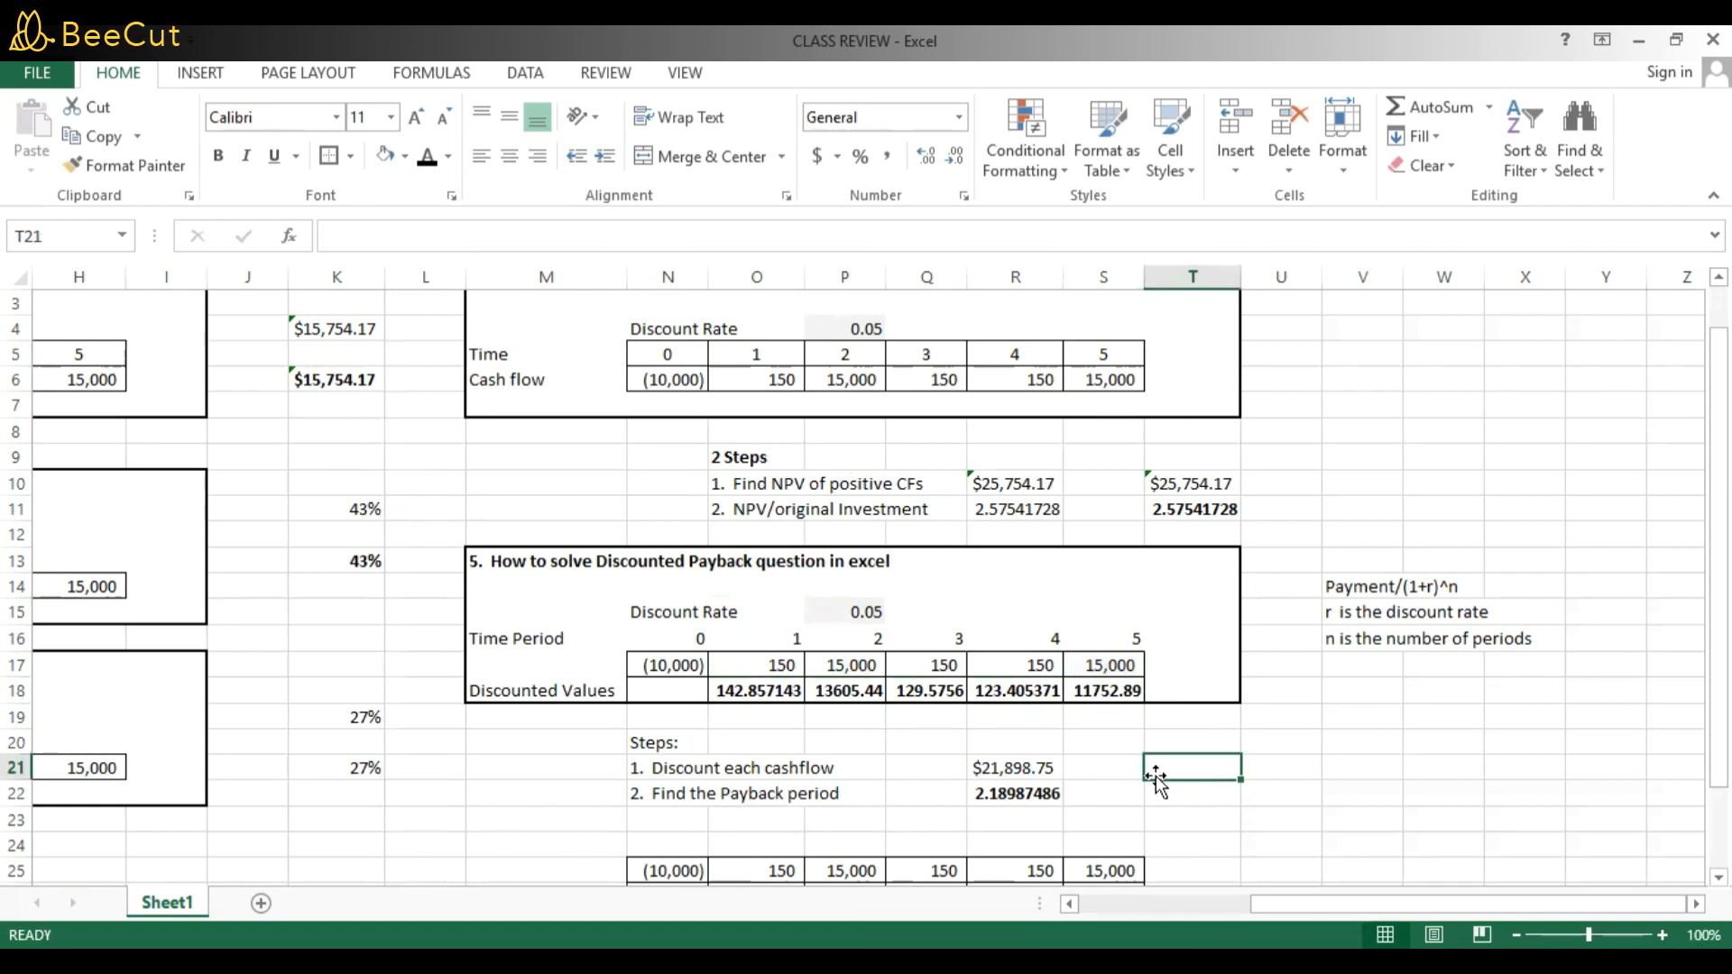
Enter the formula +NPV(0.05,O18:S18) in T22 to get the NPV of the discounted values for periods 1 to 5.
{"action": "left_click", "coordinate": [1156, 783]}
{"action": "type", "text": "+"}
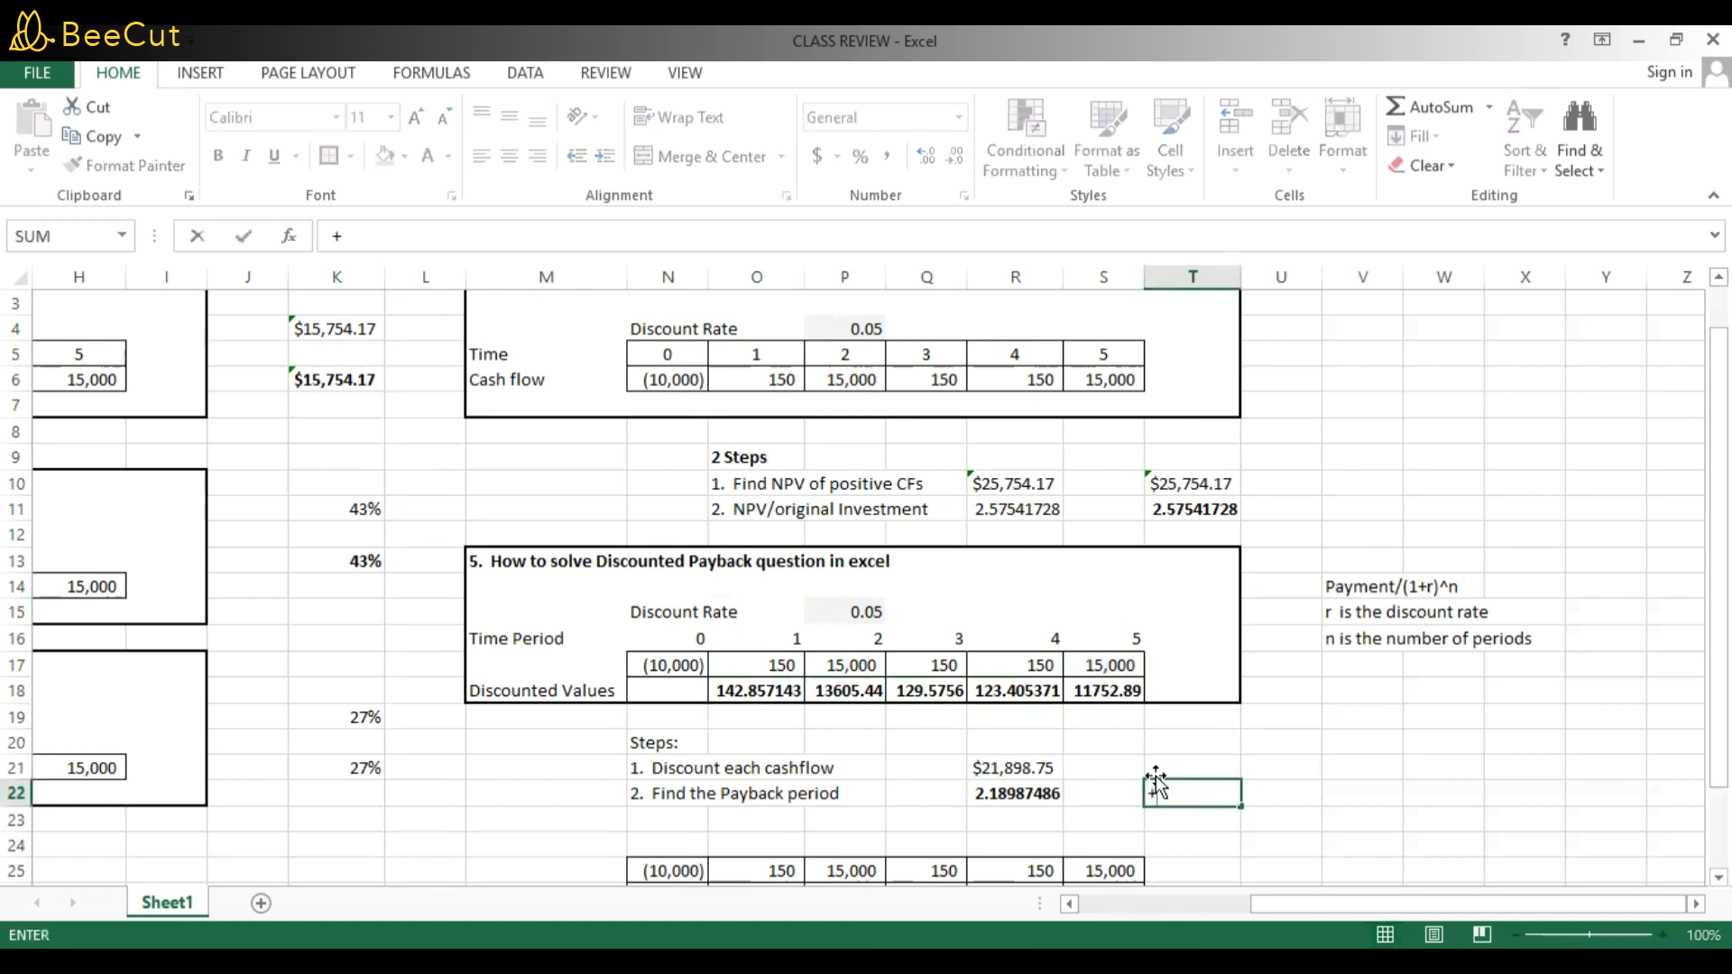
{"action": "type", "text": "NPV"}
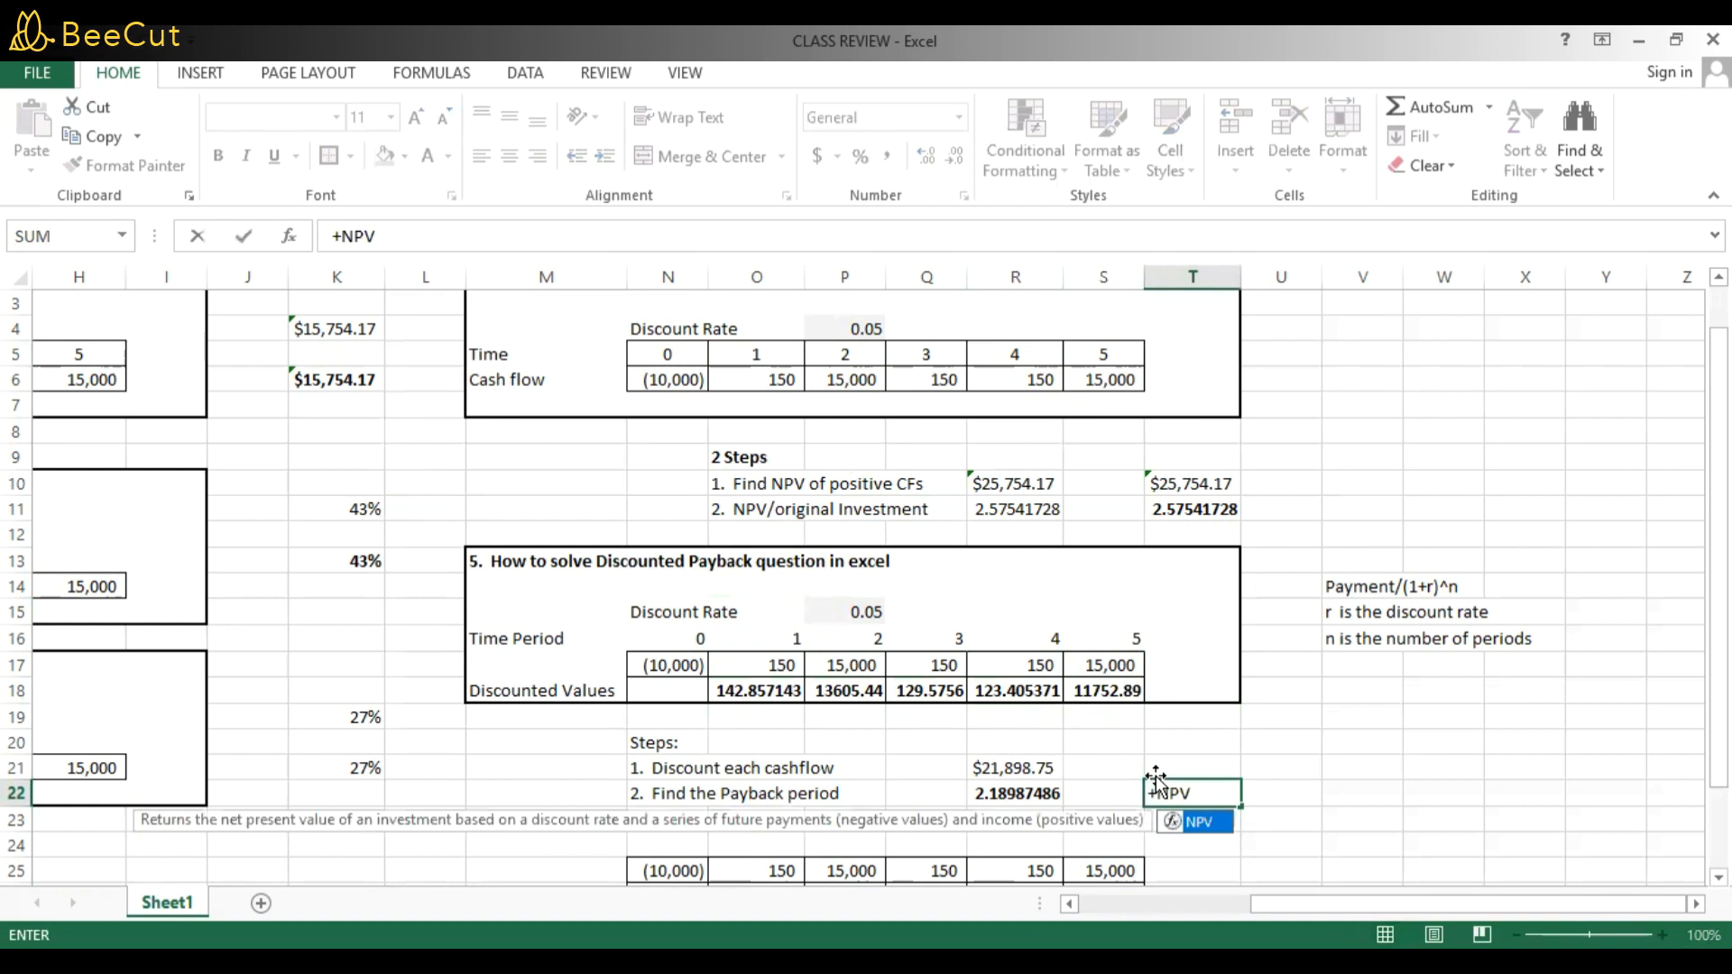
{"action": "type", "text": "(0.0"}
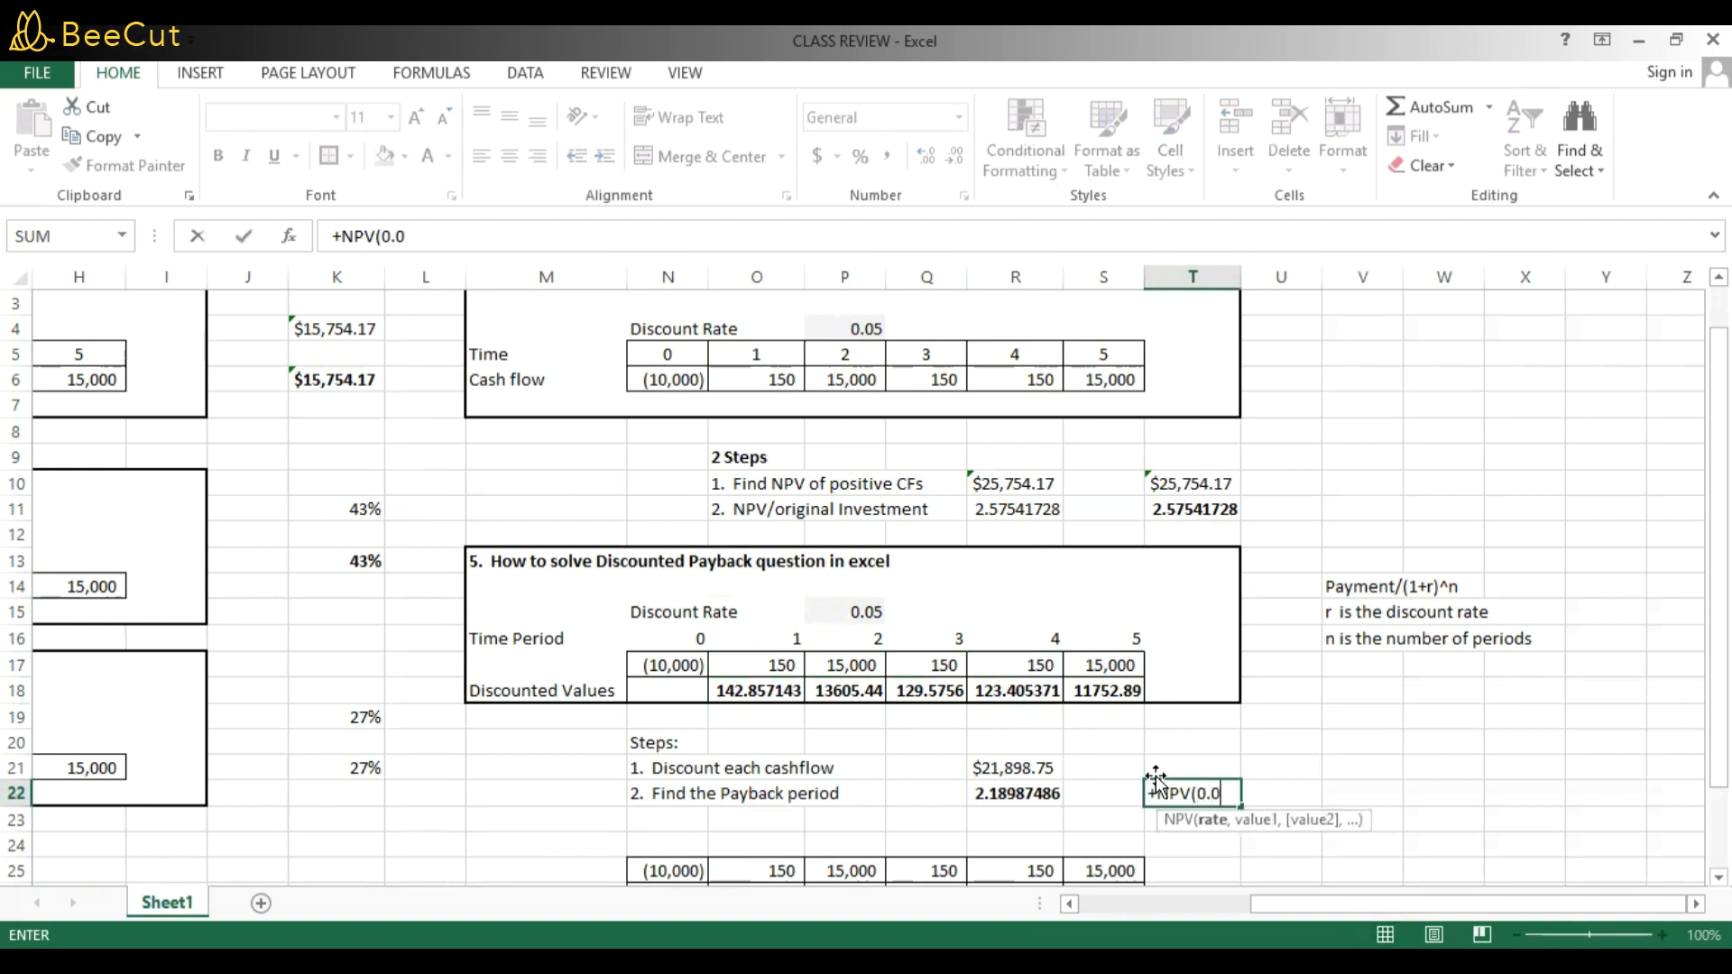
{"action": "type", "text": "5,"}
{"action": "left_click", "coordinate": [780, 692]}
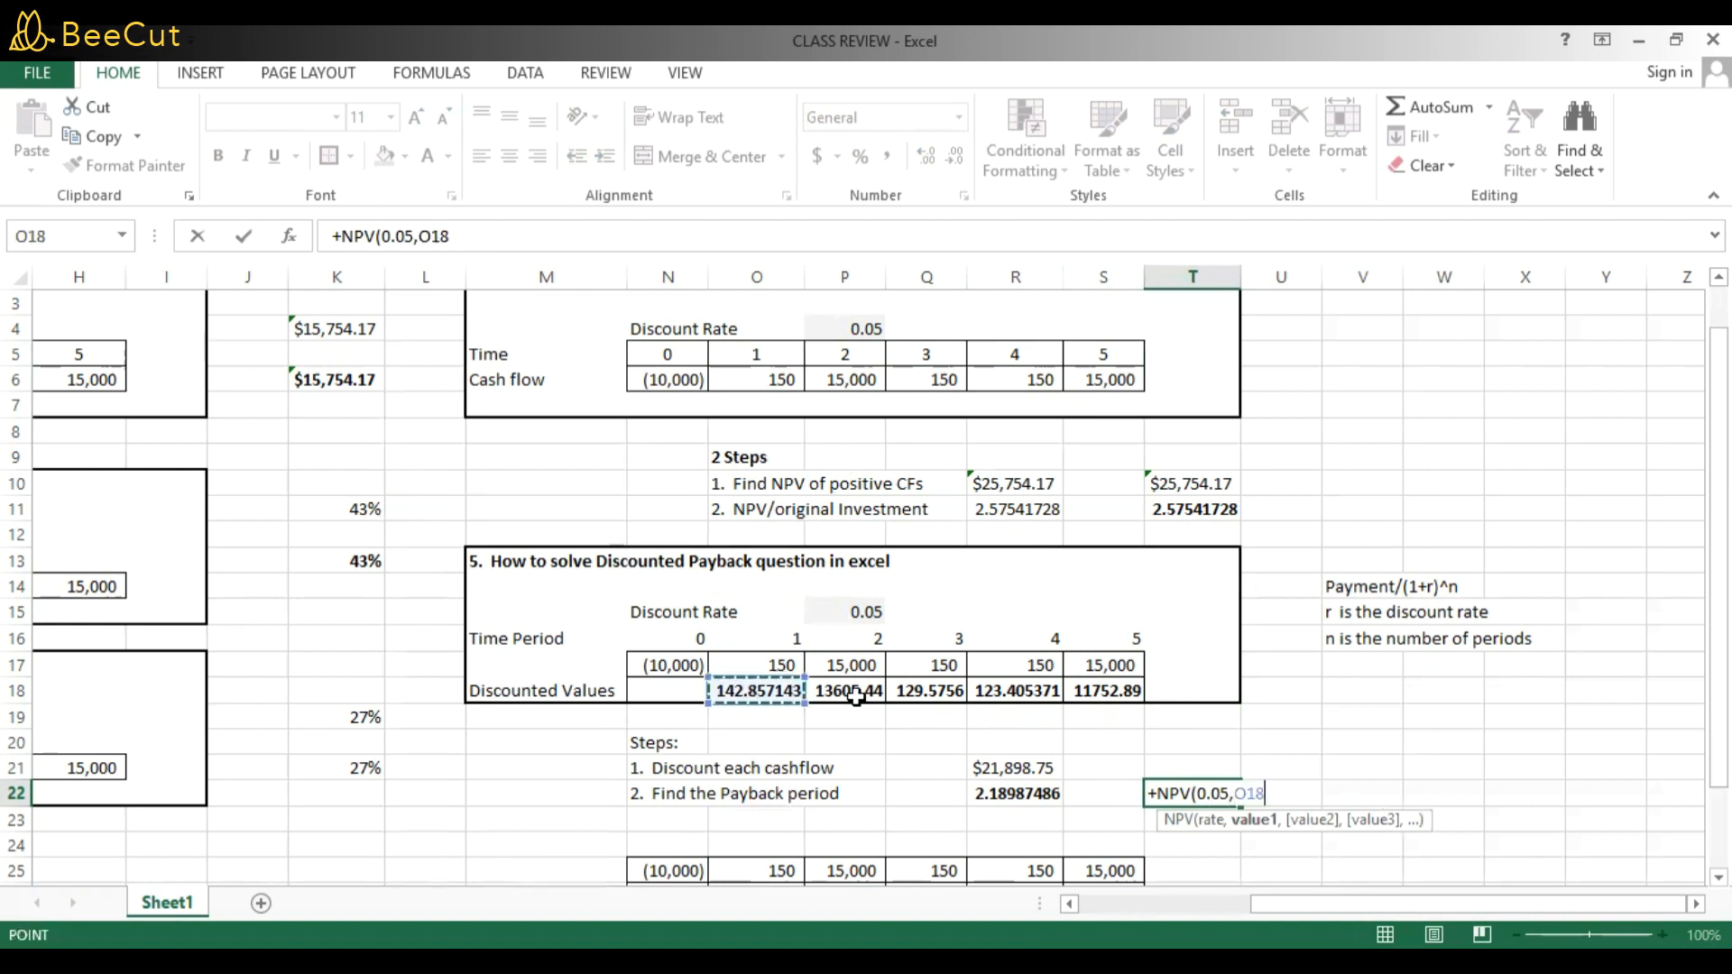
{"action": "left_click", "coordinate": [1072, 692], "text": "shift"}
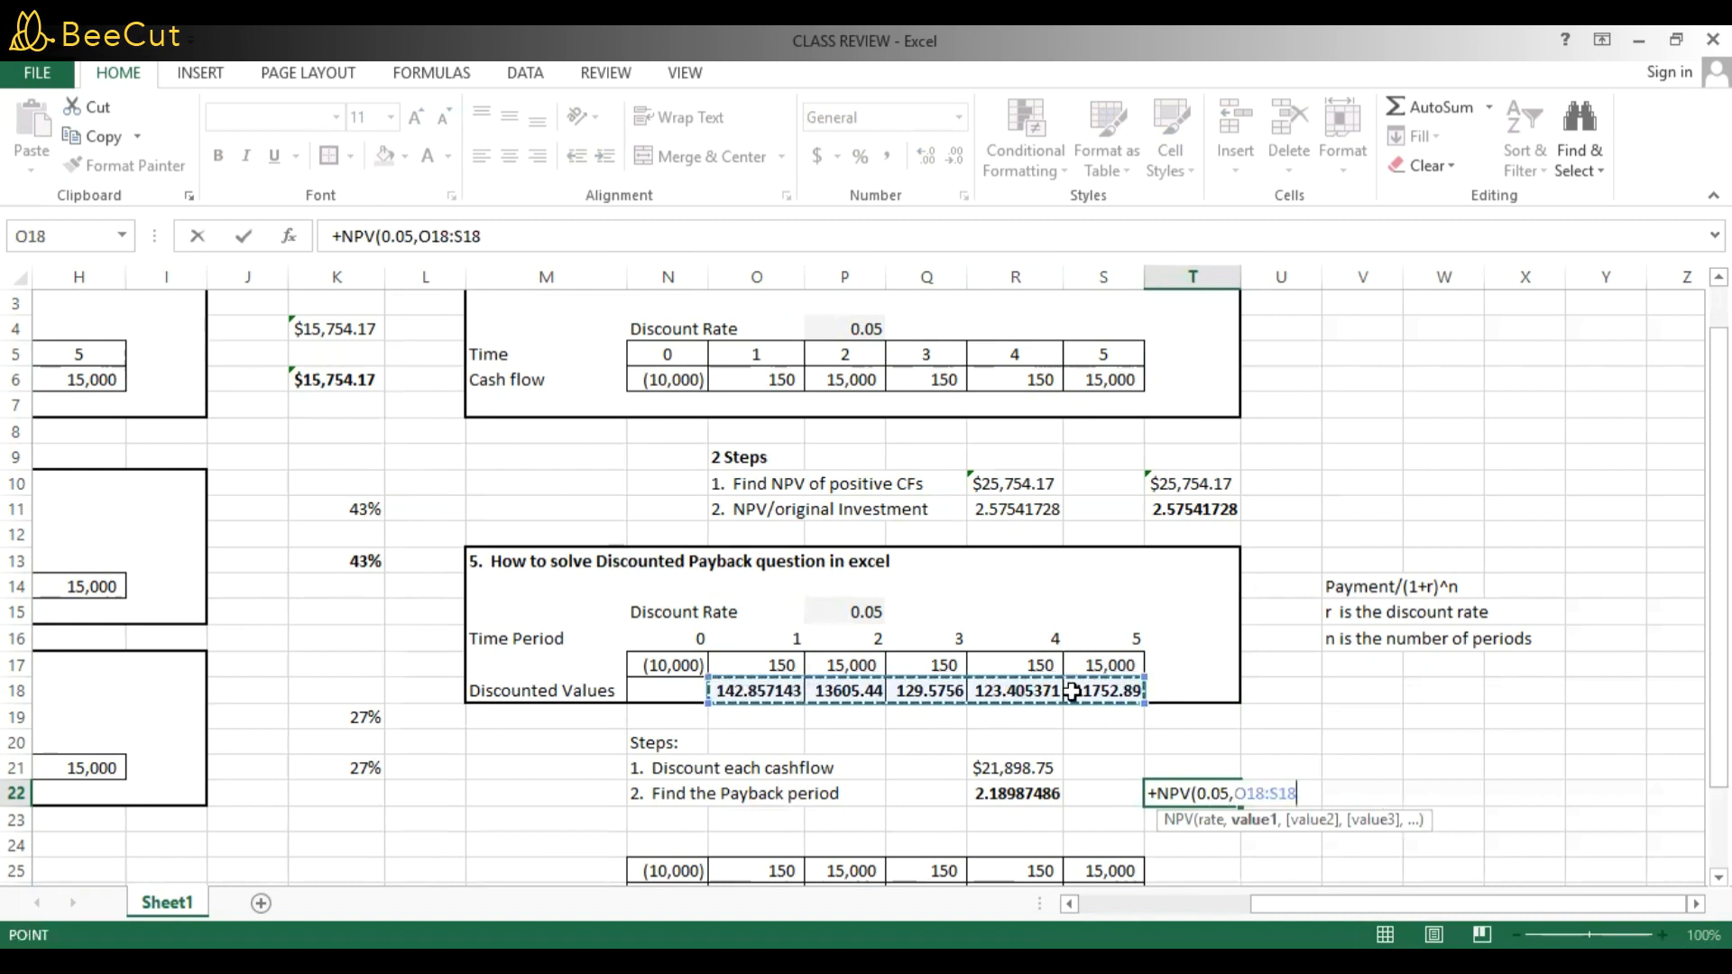
{"action": "type", "text": ")"}
{"action": "key", "text": "Return"}
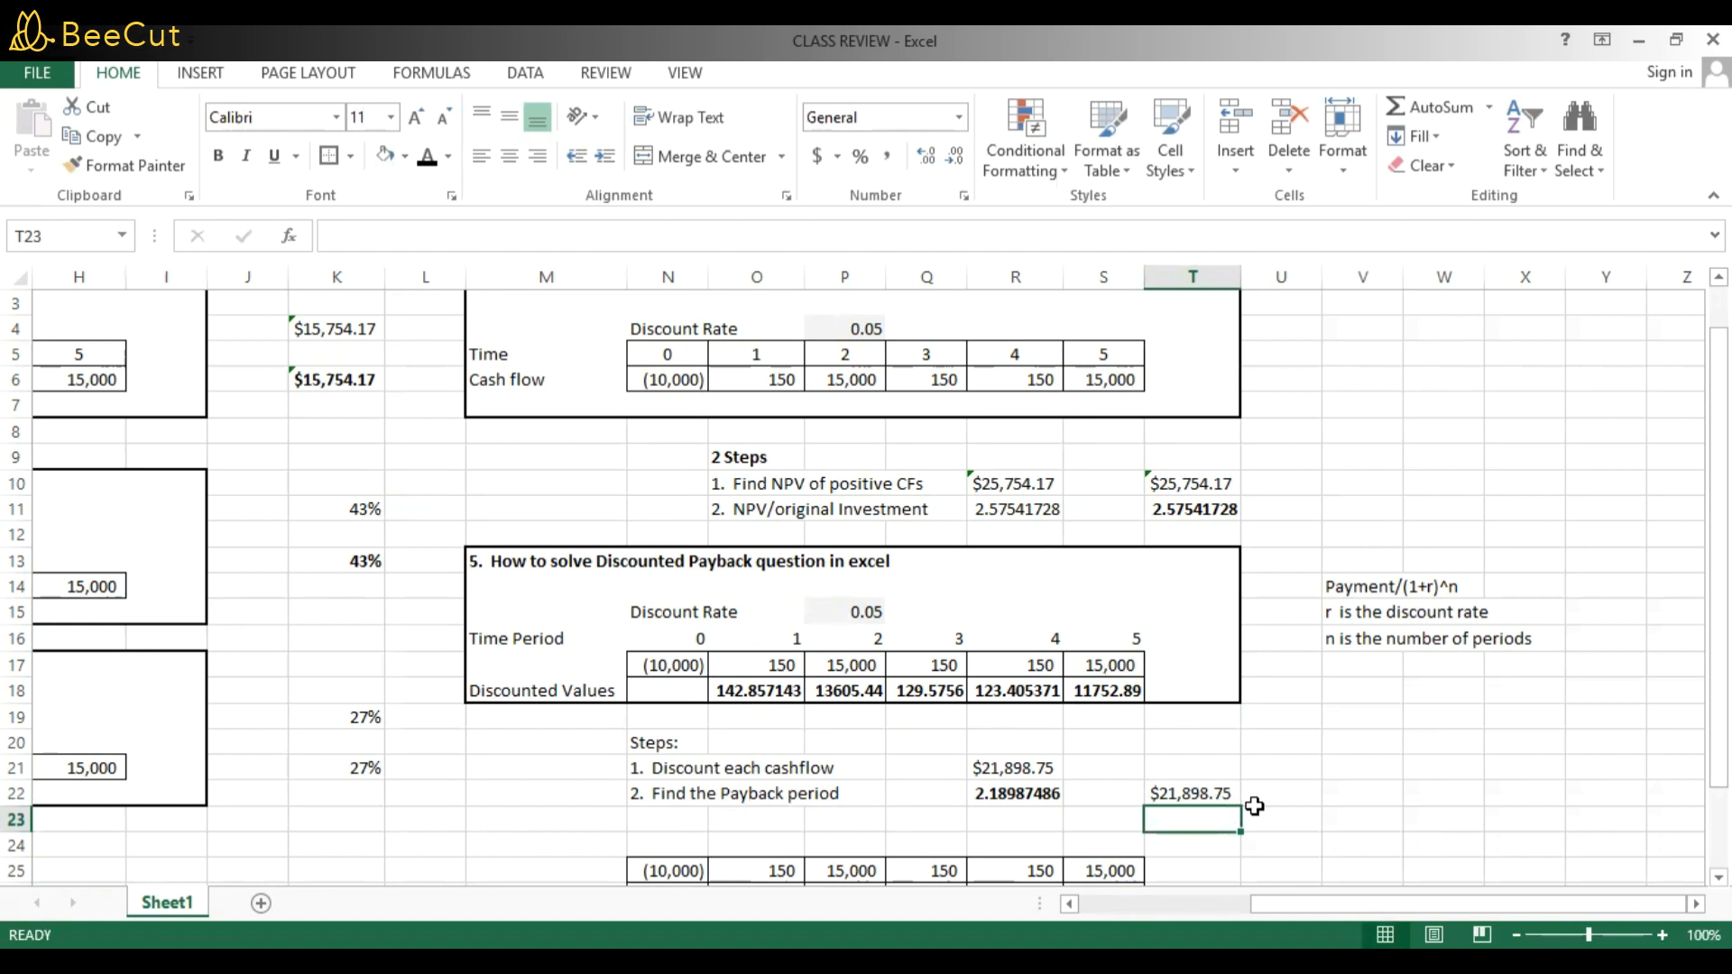
Move the NPV formula from T22 up to T21, in line with the step that discounts each cash flow.
{"action": "key", "text": "Up"}
{"action": "key", "text": "ctrl+c"}
{"action": "key", "text": "Up"}
{"action": "key", "text": "ctrl+v"}
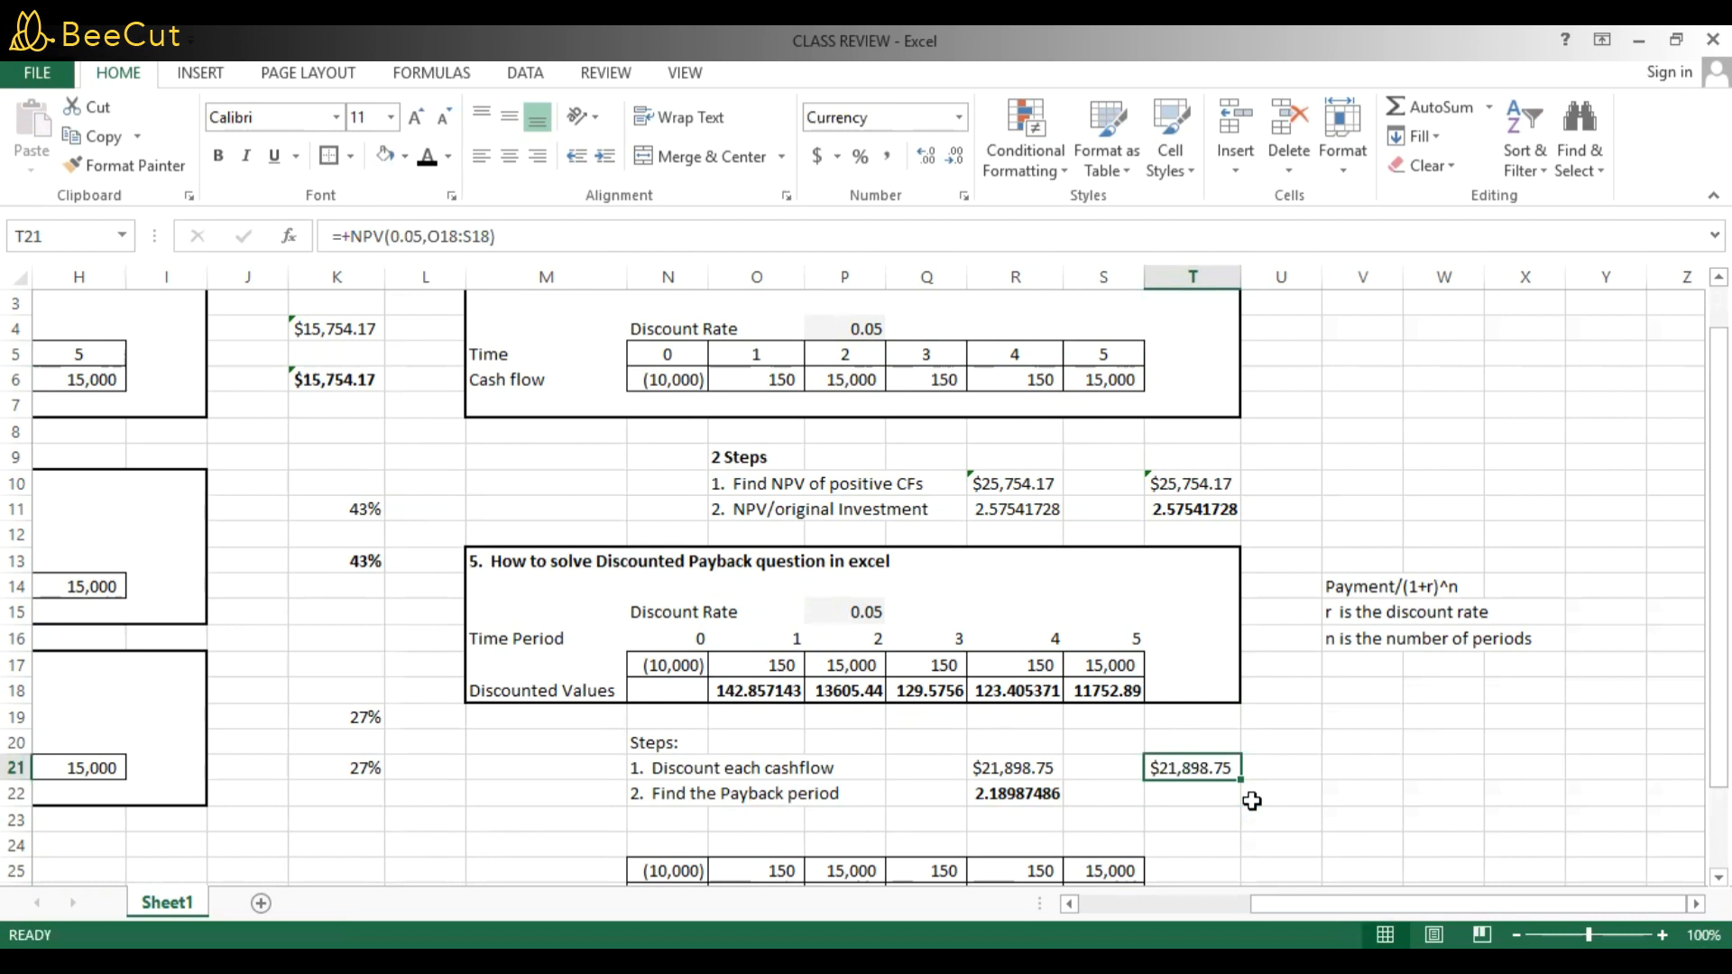
Calculate the discounted payback in T22 with the formula +T21/10000 and make the result bold.
{"action": "key", "text": "Down"}
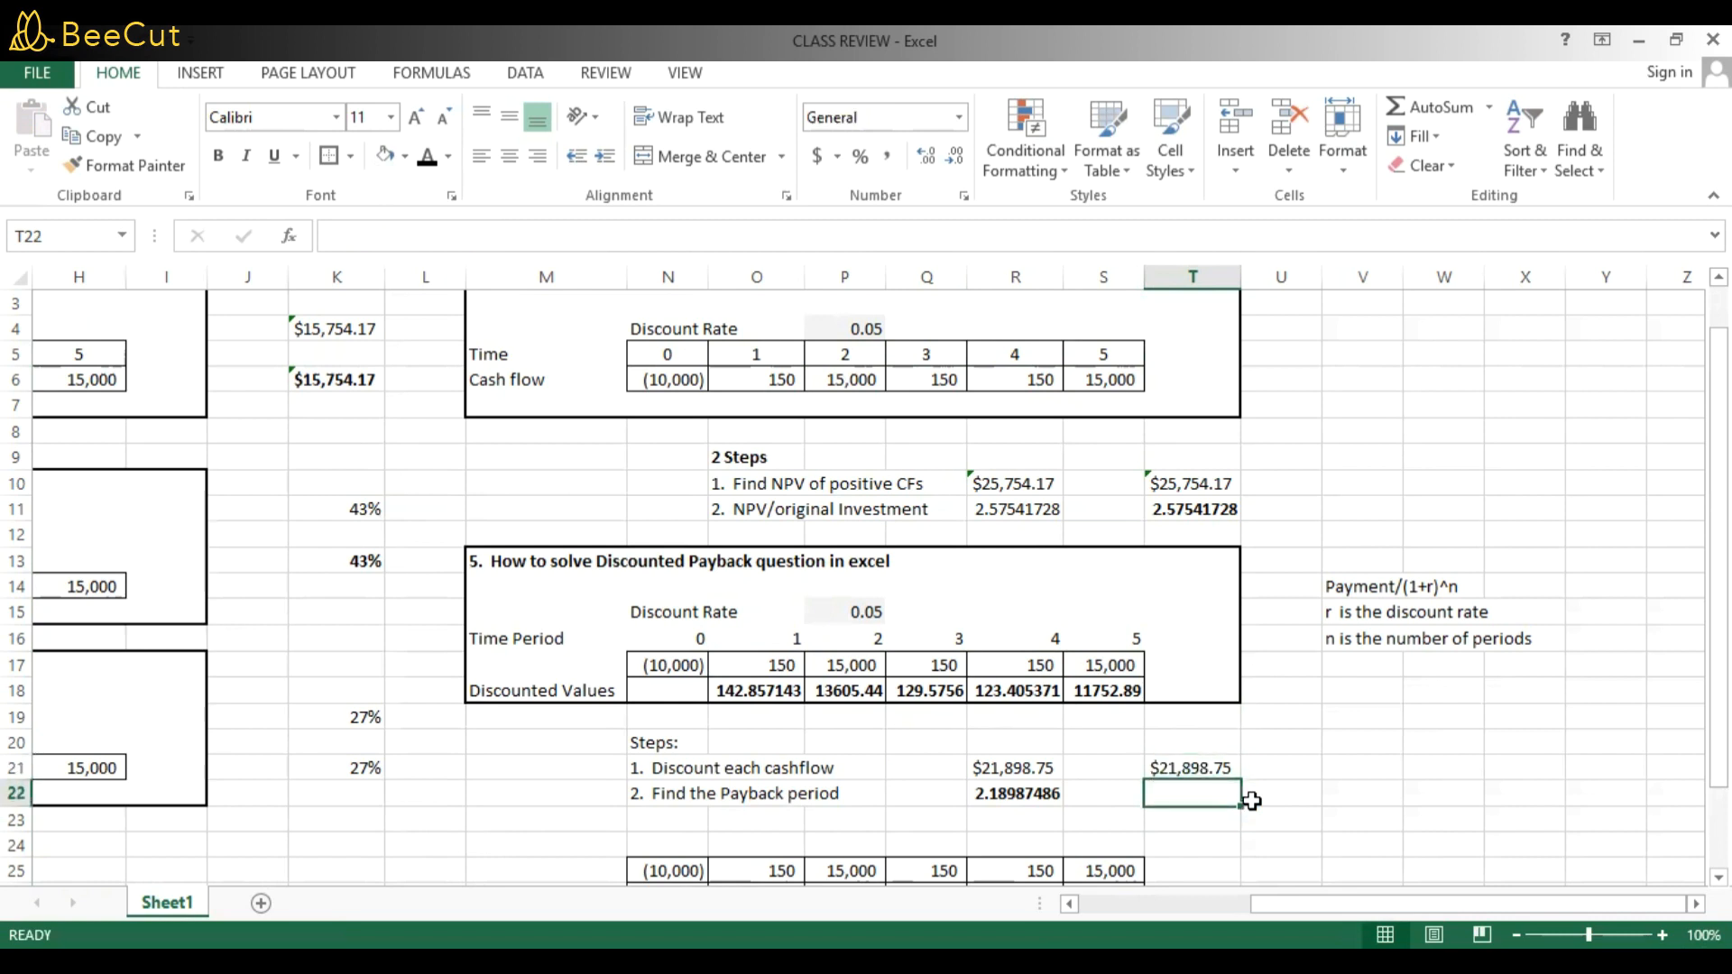
{"action": "type", "text": "+"}
{"action": "key", "text": "Up"}
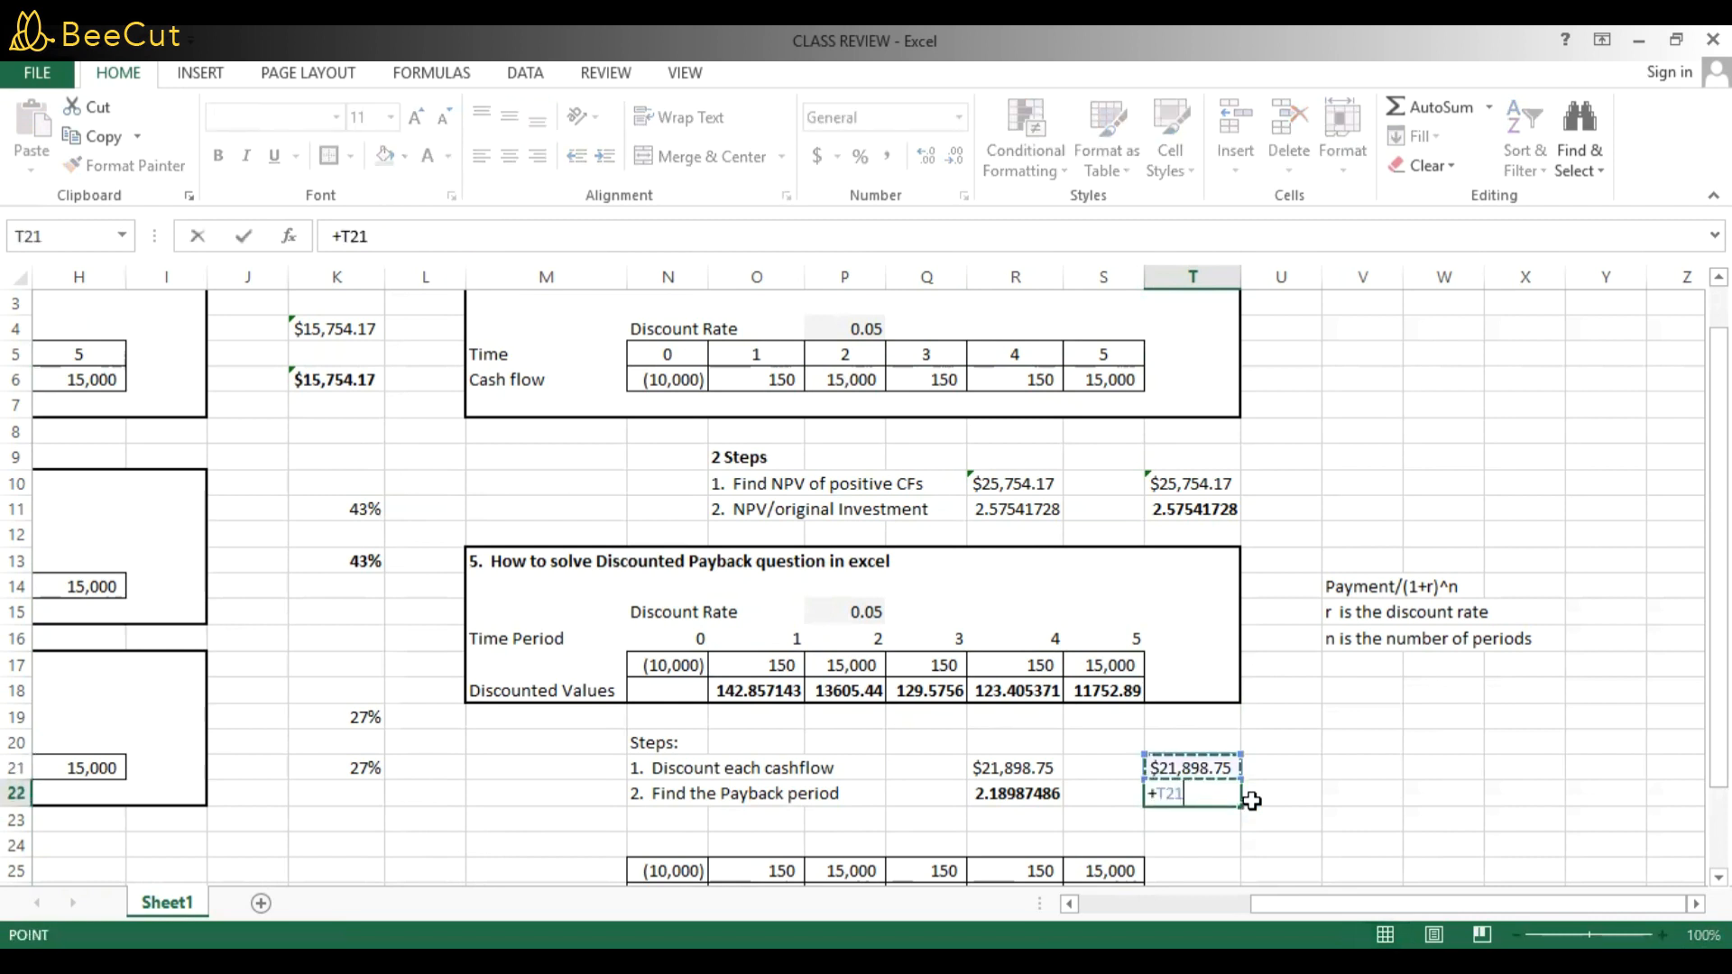
{"action": "type", "text": "/1000"}
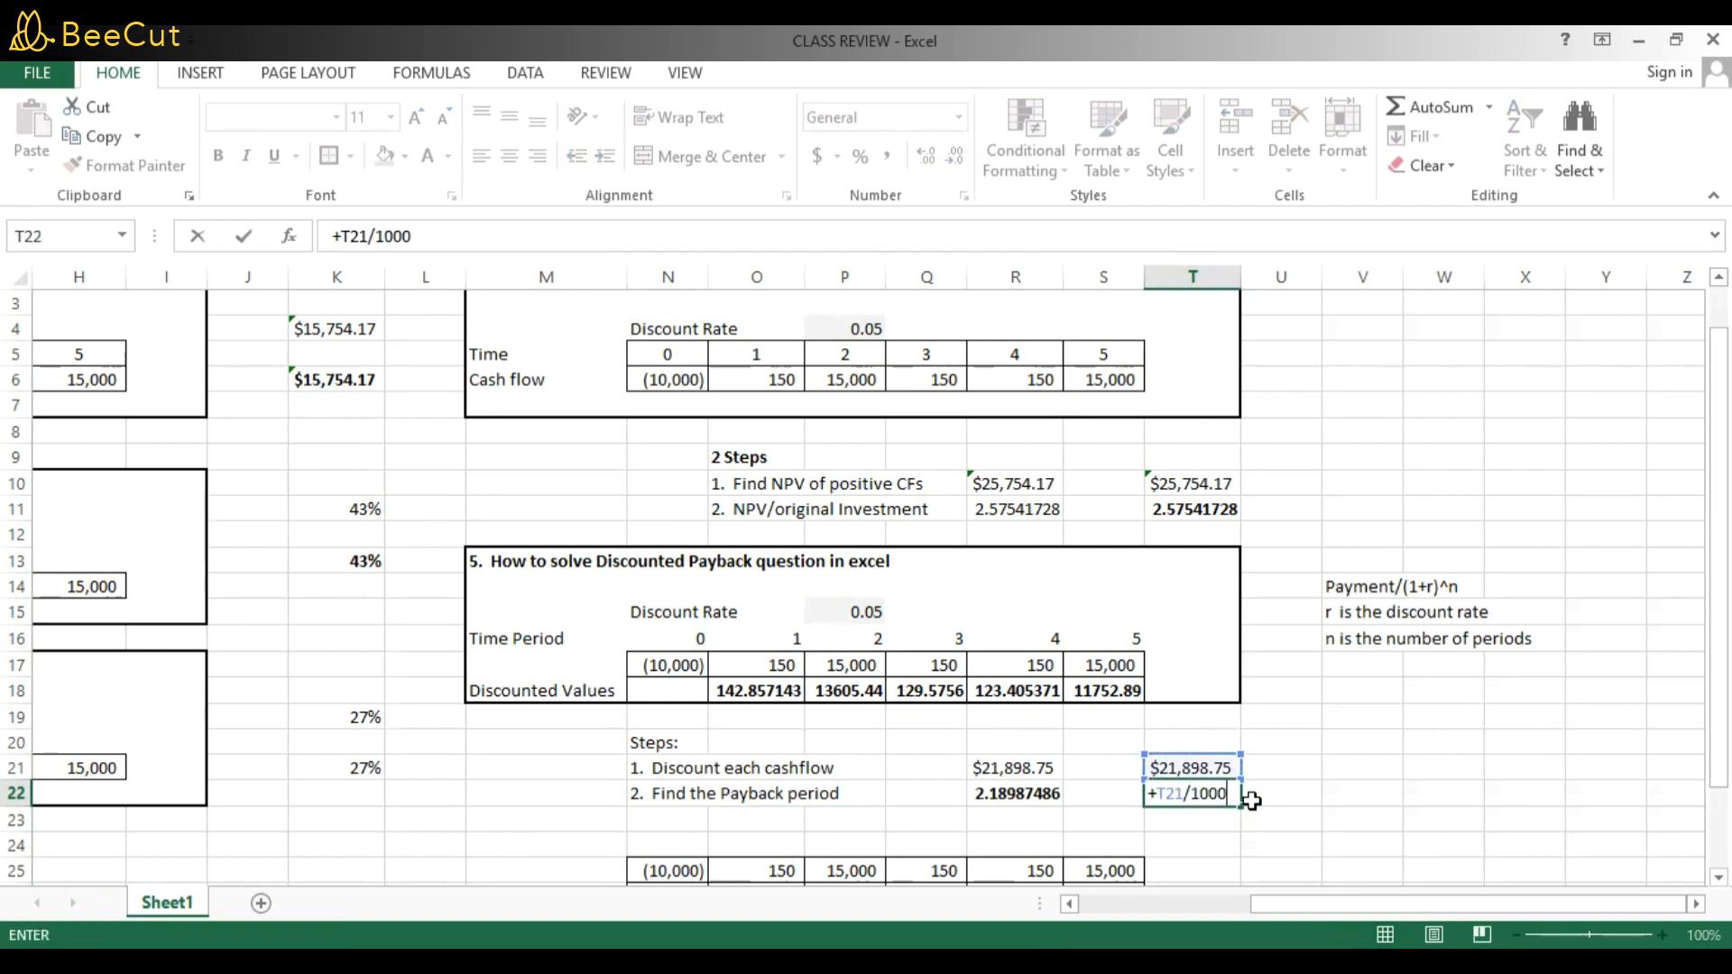
{"action": "type", "text": "0"}
{"action": "key", "text": "Return"}
{"action": "key", "text": "Up"}
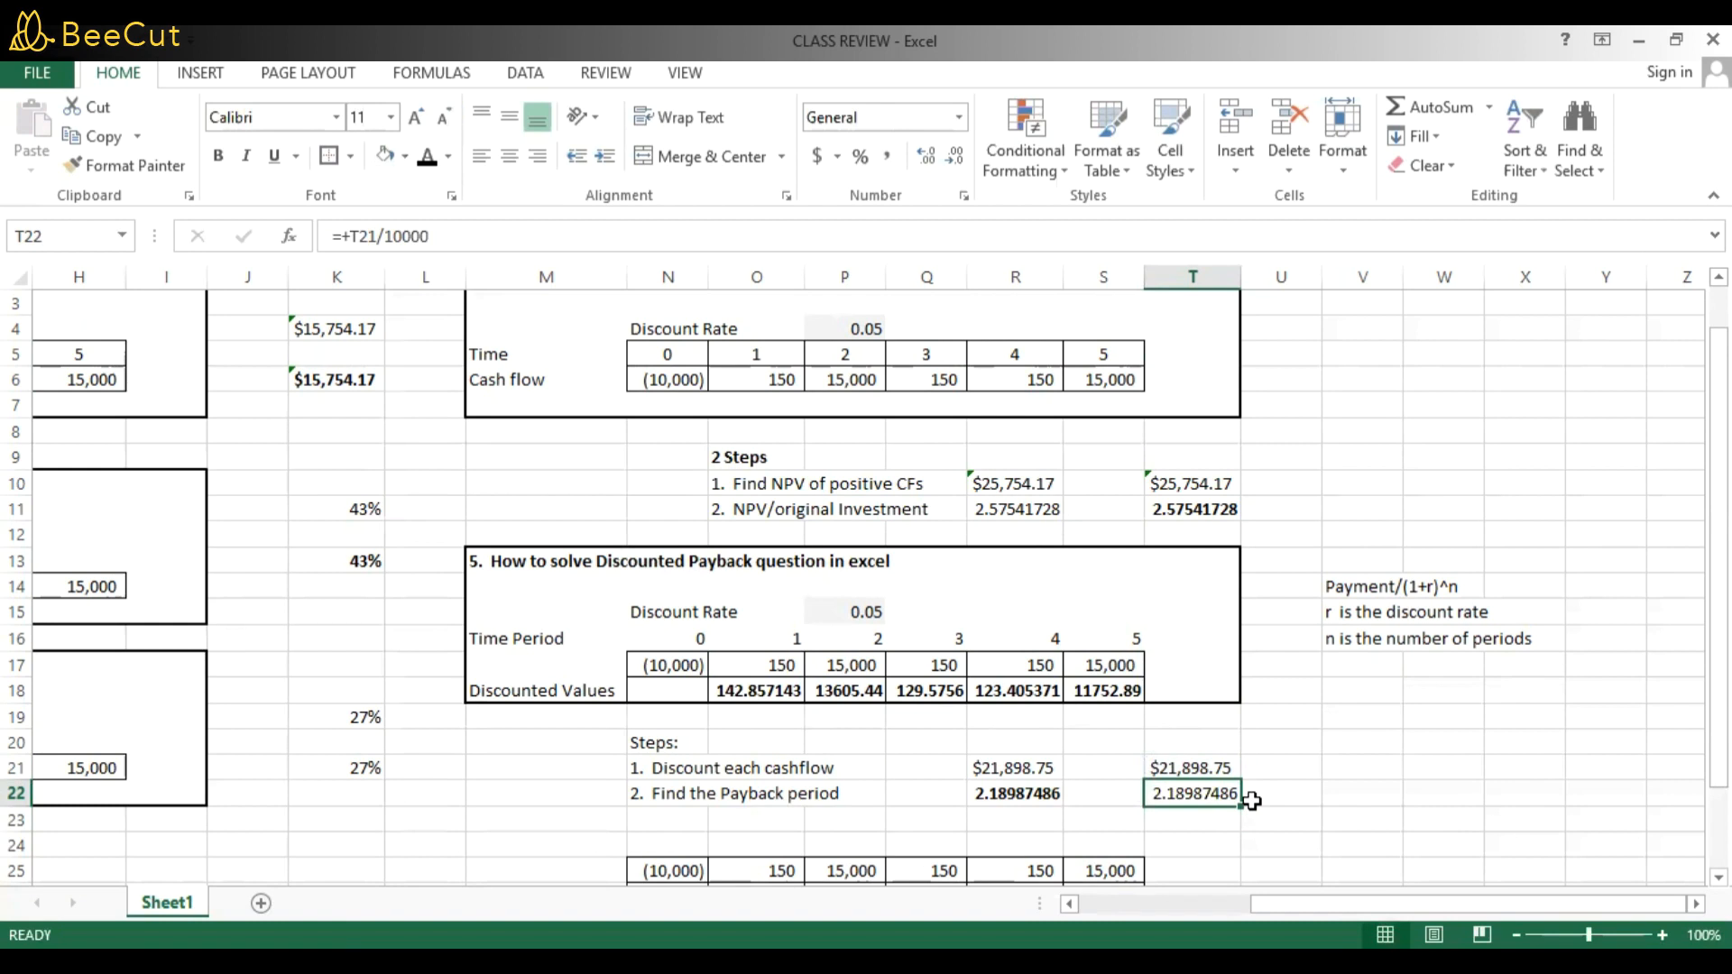
{"action": "key", "text": "ctrl+b"}
Compare the NPV and payback results in column T for the plain and discounted payback questions.
{"action": "key", "text": "Up"}
{"action": "key", "text": "Up"}
{"action": "key", "text": "Up"}
{"action": "key", "text": "Up"}
{"action": "key", "text": "Up"}
{"action": "key", "text": "Up"}
{"action": "key", "text": "Up"}
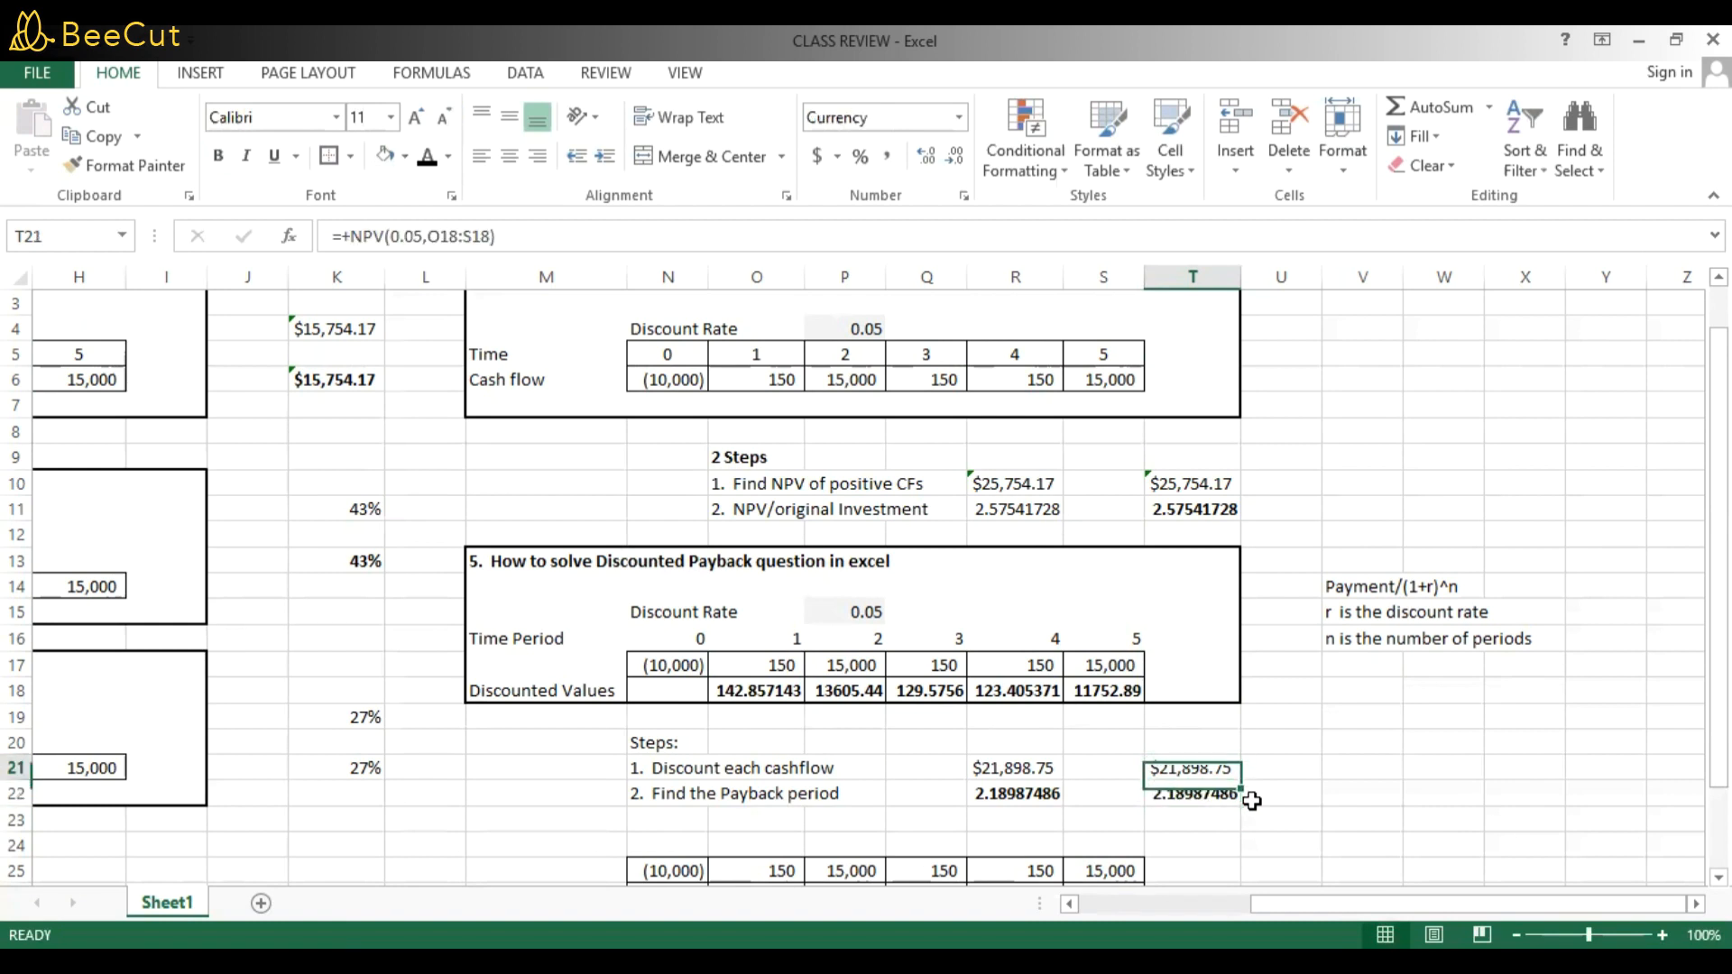
{"action": "key", "text": "Down"}
{"action": "key", "text": "Down"}
{"action": "key", "text": "Down"}
{"action": "key", "text": "Down"}
{"action": "key", "text": "Down"}
{"action": "key", "text": "Down"}
{"action": "key", "text": "Down"}
{"action": "key", "text": "Up"}
{"action": "key", "text": "Up"}
{"action": "key", "text": "Up"}
{"action": "key", "text": "Up"}
{"action": "key", "text": "Up"}
{"action": "key", "text": "Up"}
{"action": "key", "text": "Up"}
{"action": "key", "text": "Up"}
{"action": "key", "text": "Up"}
{"action": "key", "text": "Up"}
{"action": "key", "text": "Up"}
{"action": "key", "text": "Up"}
{"action": "key", "text": "Up"}
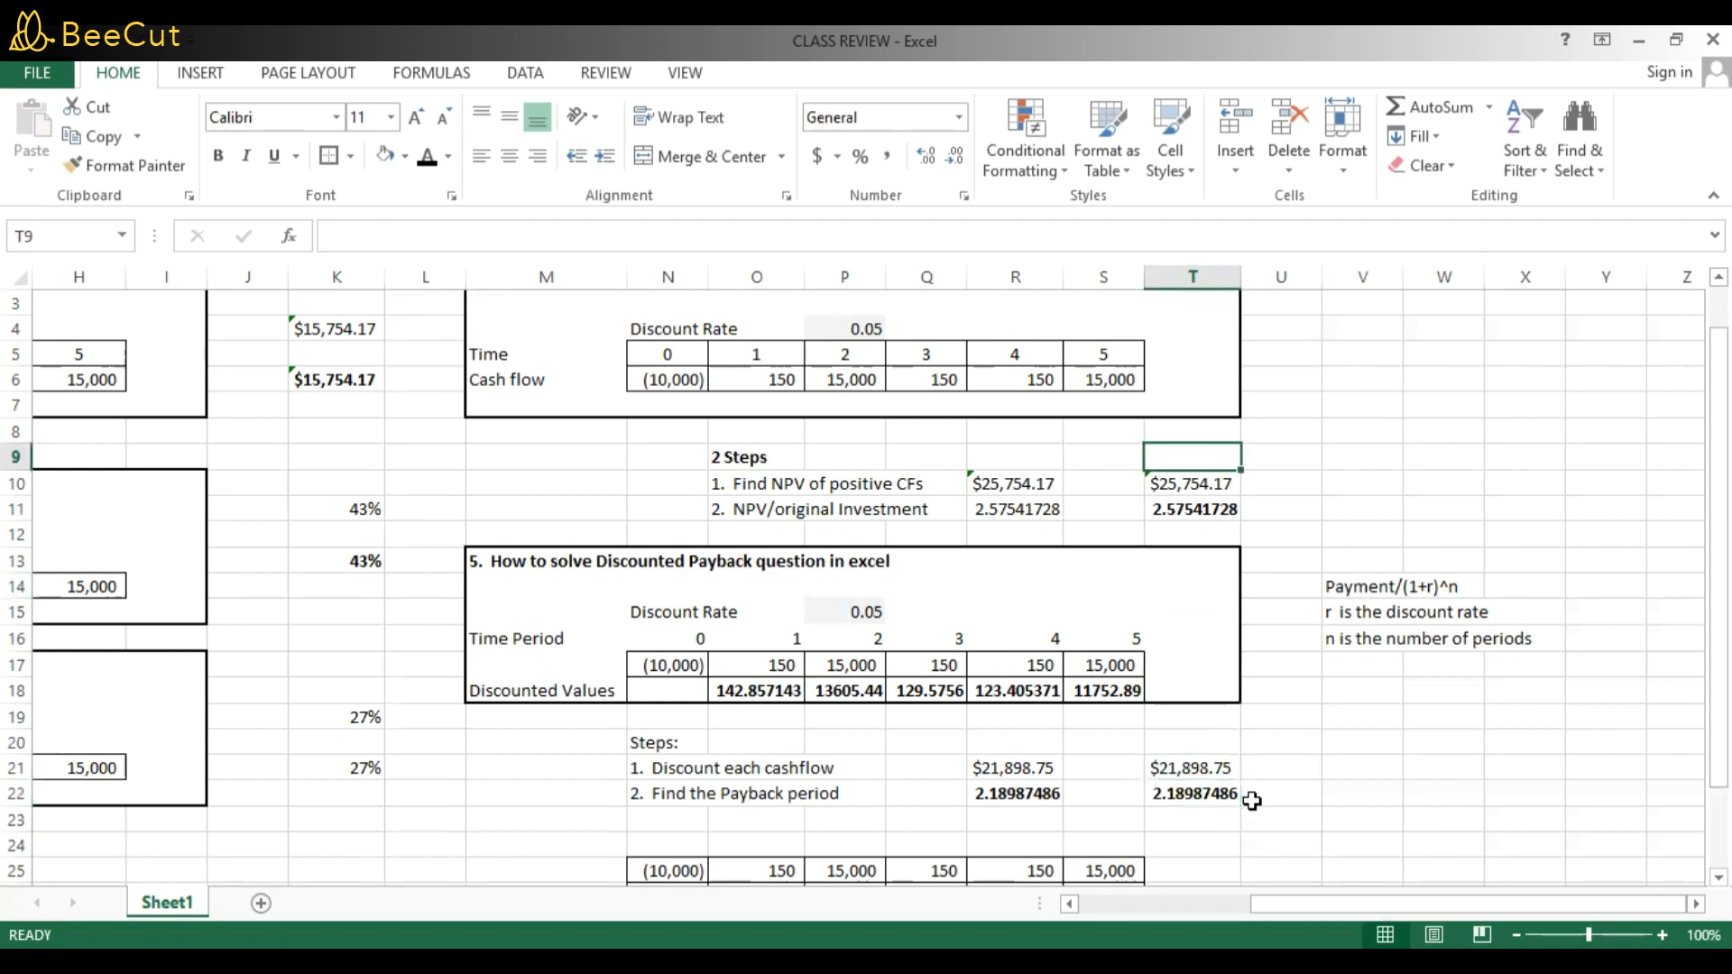
{"action": "key", "text": "Down"}
{"action": "key", "text": "Down"}
{"action": "key", "text": "Down"}
{"action": "key", "text": "Down"}
{"action": "key", "text": "Down"}
{"action": "key", "text": "Down"}
{"action": "key", "text": "Down"}
{"action": "key", "text": "Down"}
{"action": "key", "text": "Down"}
{"action": "key", "text": "Down"}
{"action": "key", "text": "Down"}
{"action": "key", "text": "Down"}
{"action": "key", "text": "Down"}
{"action": "key", "text": "Down"}
{"action": "key", "text": "Down"}
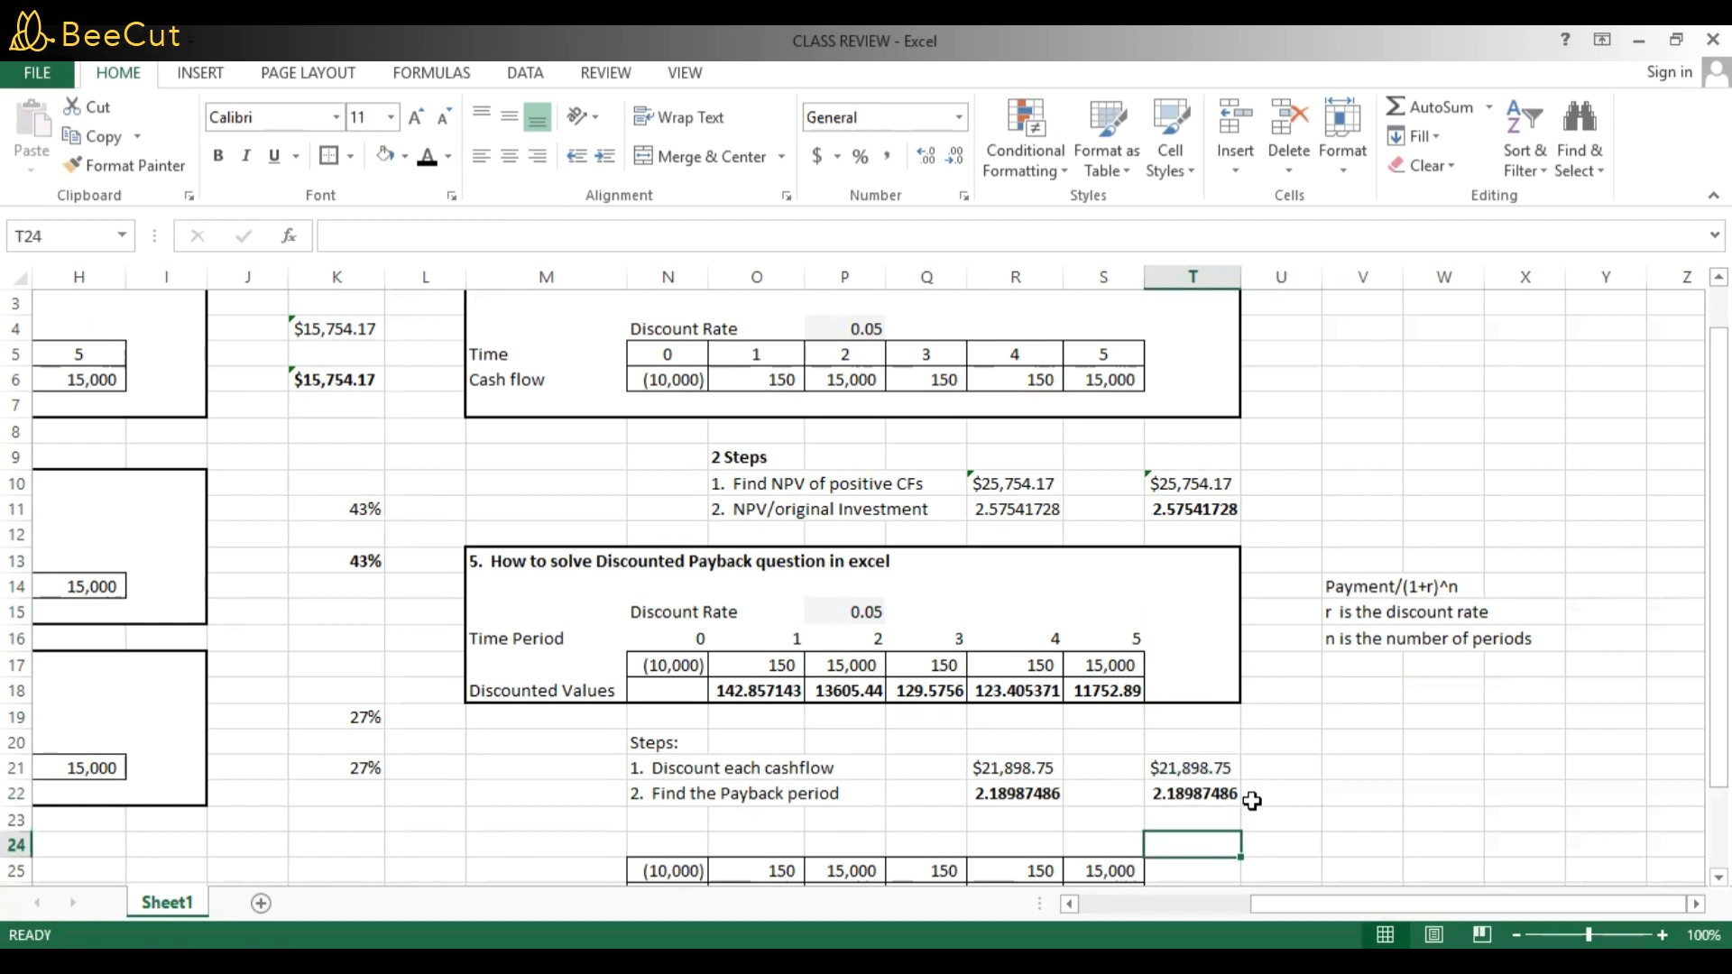
{"action": "key", "text": "Up"}
{"action": "key", "text": "Up"}
{"action": "key", "text": "Up"}
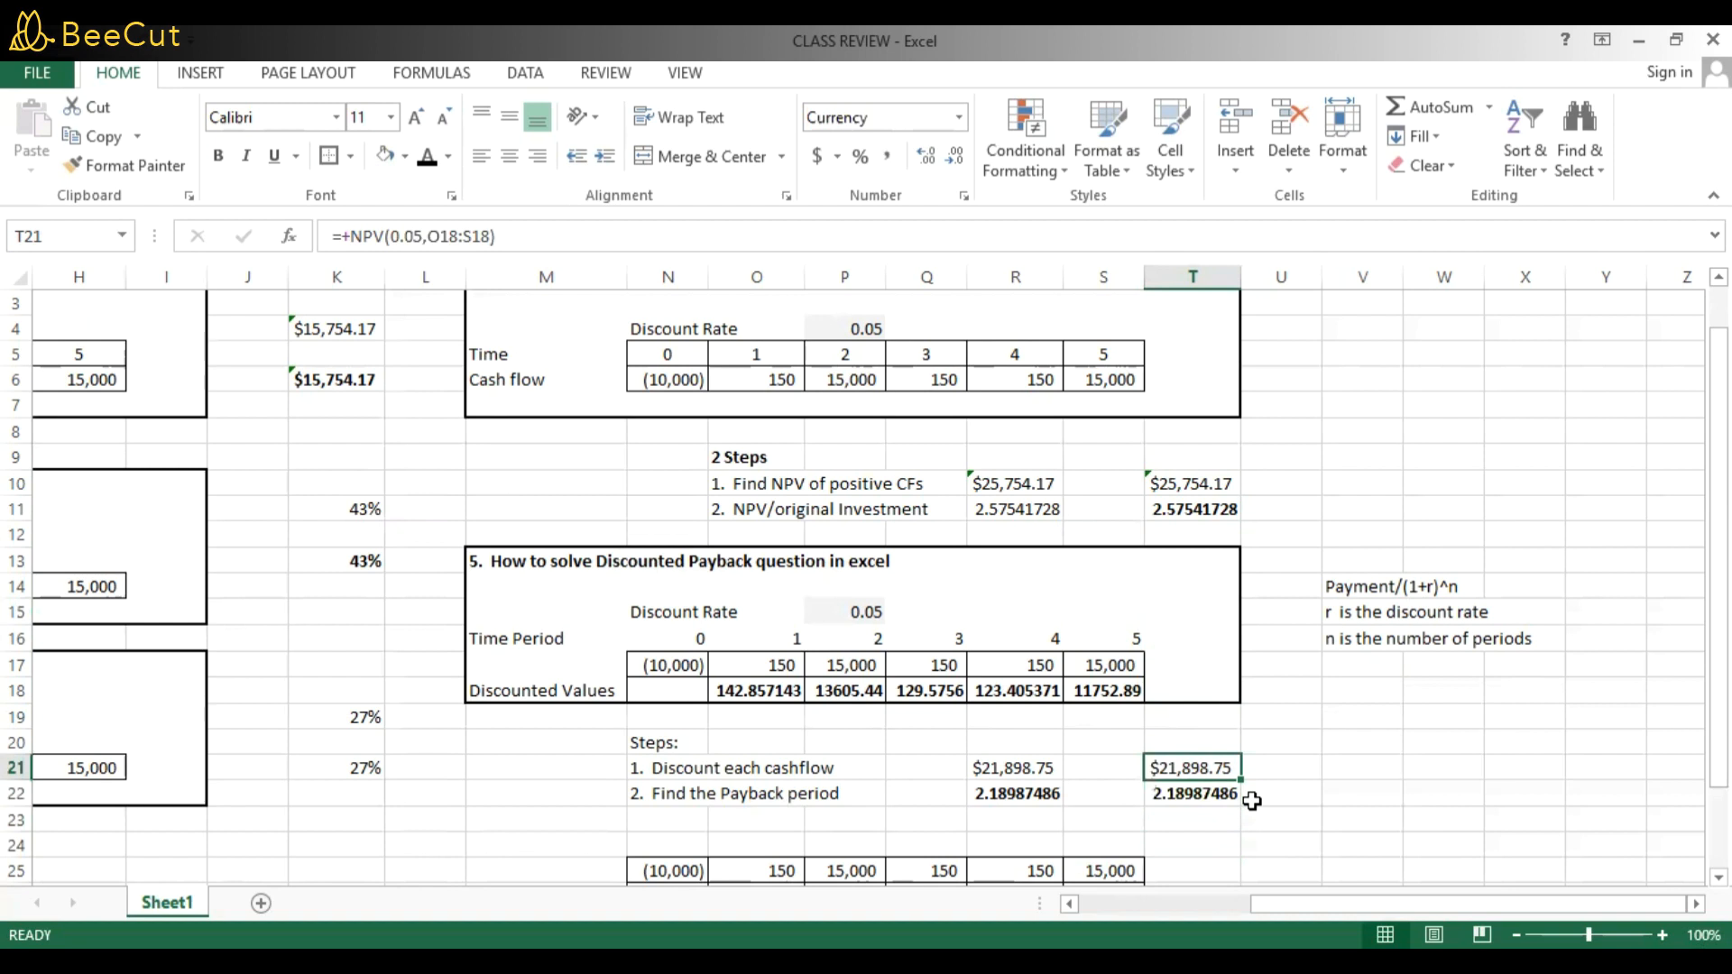
{"action": "key", "text": "Up"}
{"action": "key", "text": "Up"}
{"action": "key", "text": "Up"}
{"action": "key", "text": "Up"}
{"action": "key", "text": "Up"}
{"action": "key", "text": "Up"}
{"action": "key", "text": "Up"}
{"action": "key", "text": "Up"}
{"action": "key", "text": "Up"}
{"action": "key", "text": "Up"}
{"action": "key", "text": "Up"}
{"action": "key", "text": "Up"}
{"action": "key", "text": "Up"}
{"action": "key", "text": "Up"}
{"action": "key", "text": "Up"}
{"action": "key", "text": "Up"}
{"action": "key", "text": "Up"}
{"action": "key", "text": "Up"}
{"action": "key", "text": "Up"}
{"action": "key", "text": "Up"}
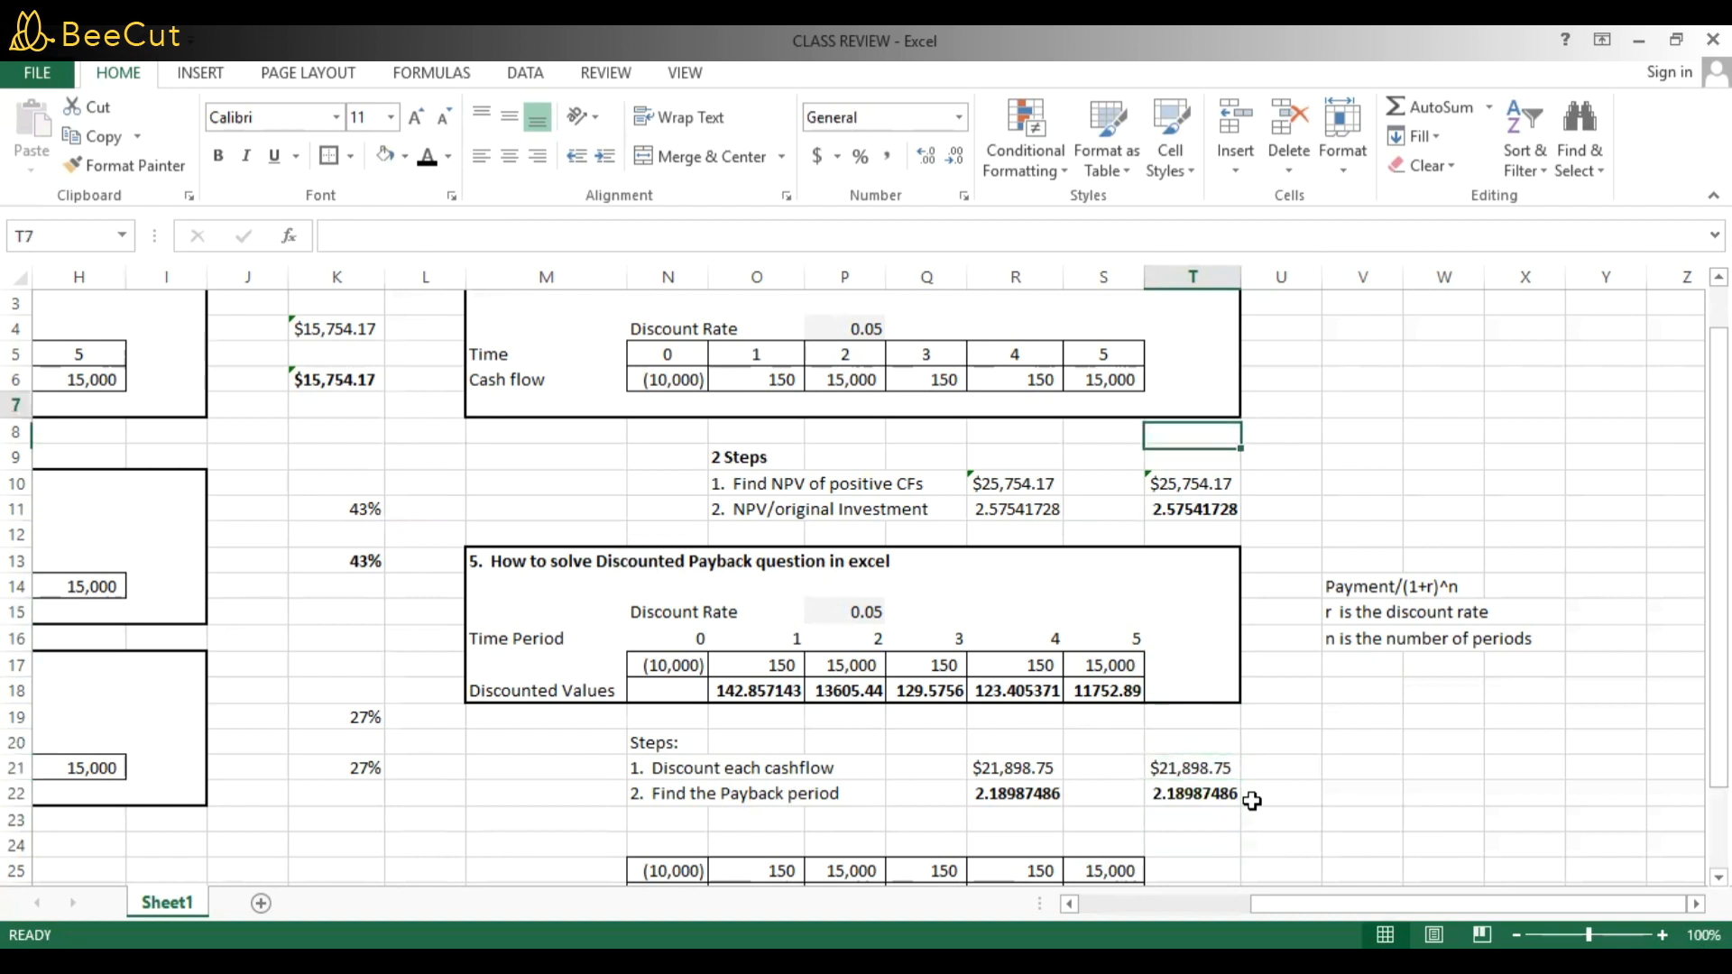